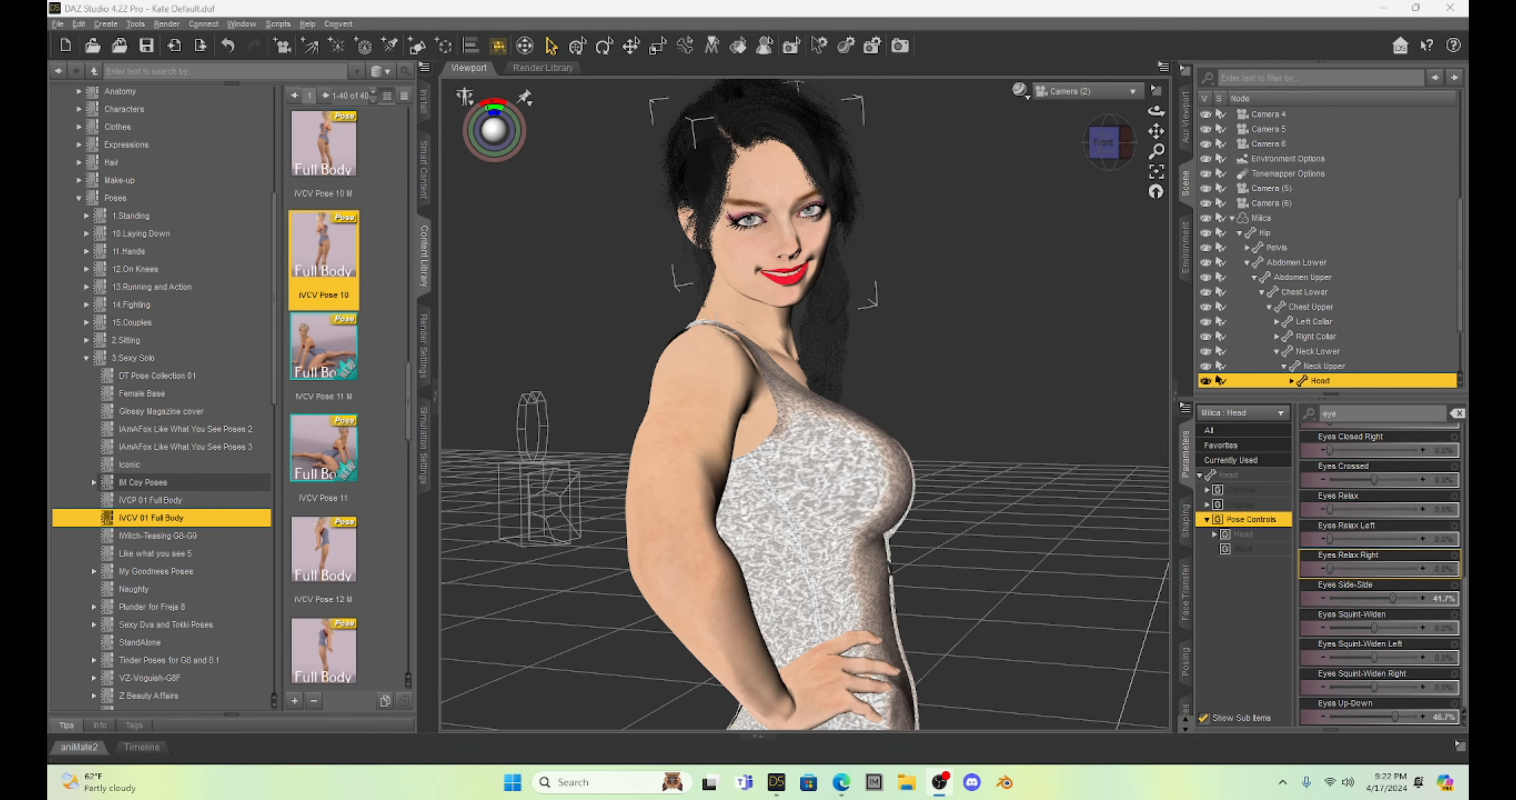
# Switch to the web browser and read through the viewer comments on the video "Daz Studio: Is it Worth Switching to Genesis 9?".
pyautogui.hotkey('alt', 'Tab')
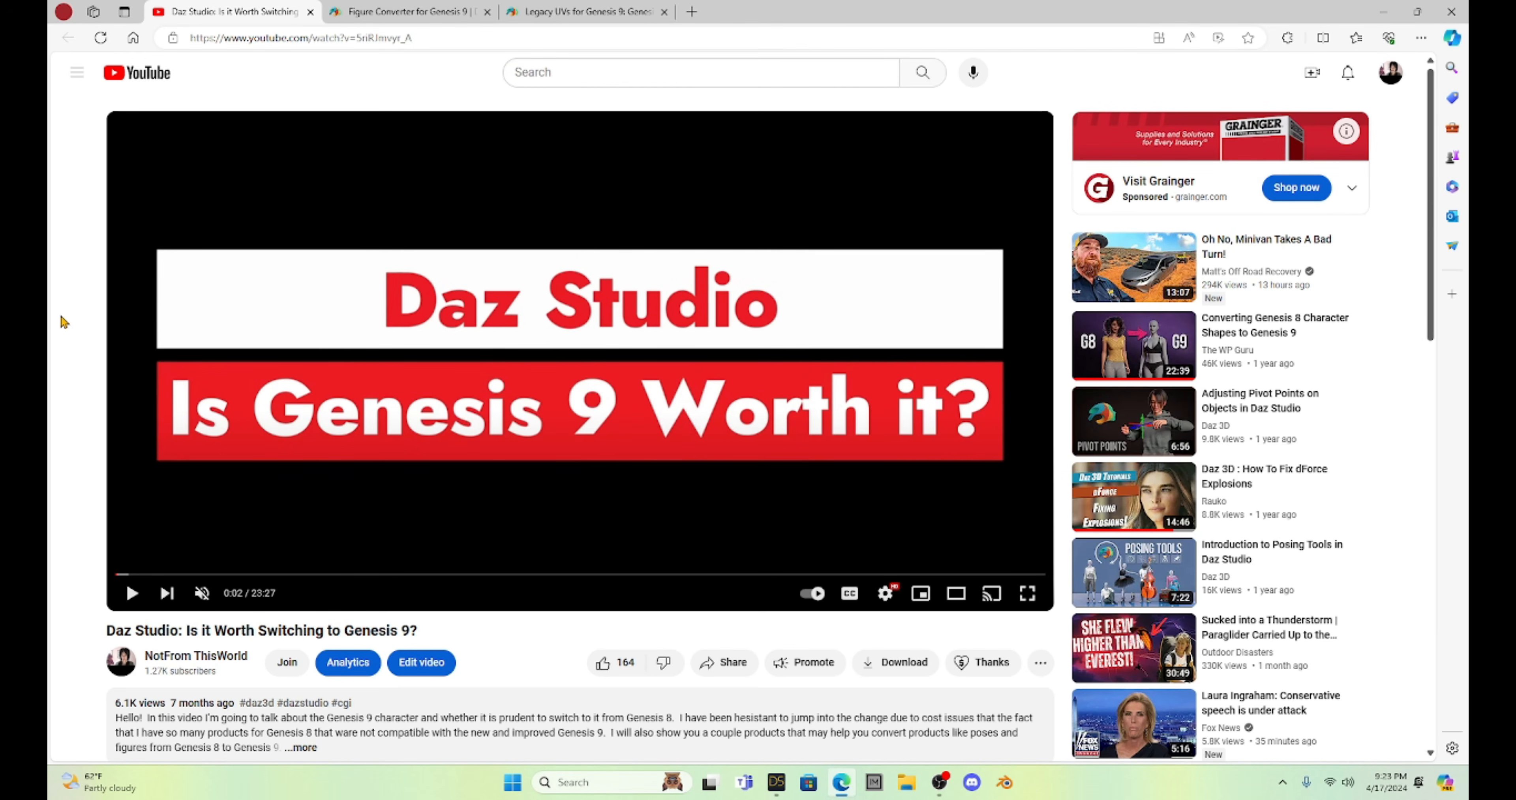
pyautogui.scroll(-15, 63, 321)
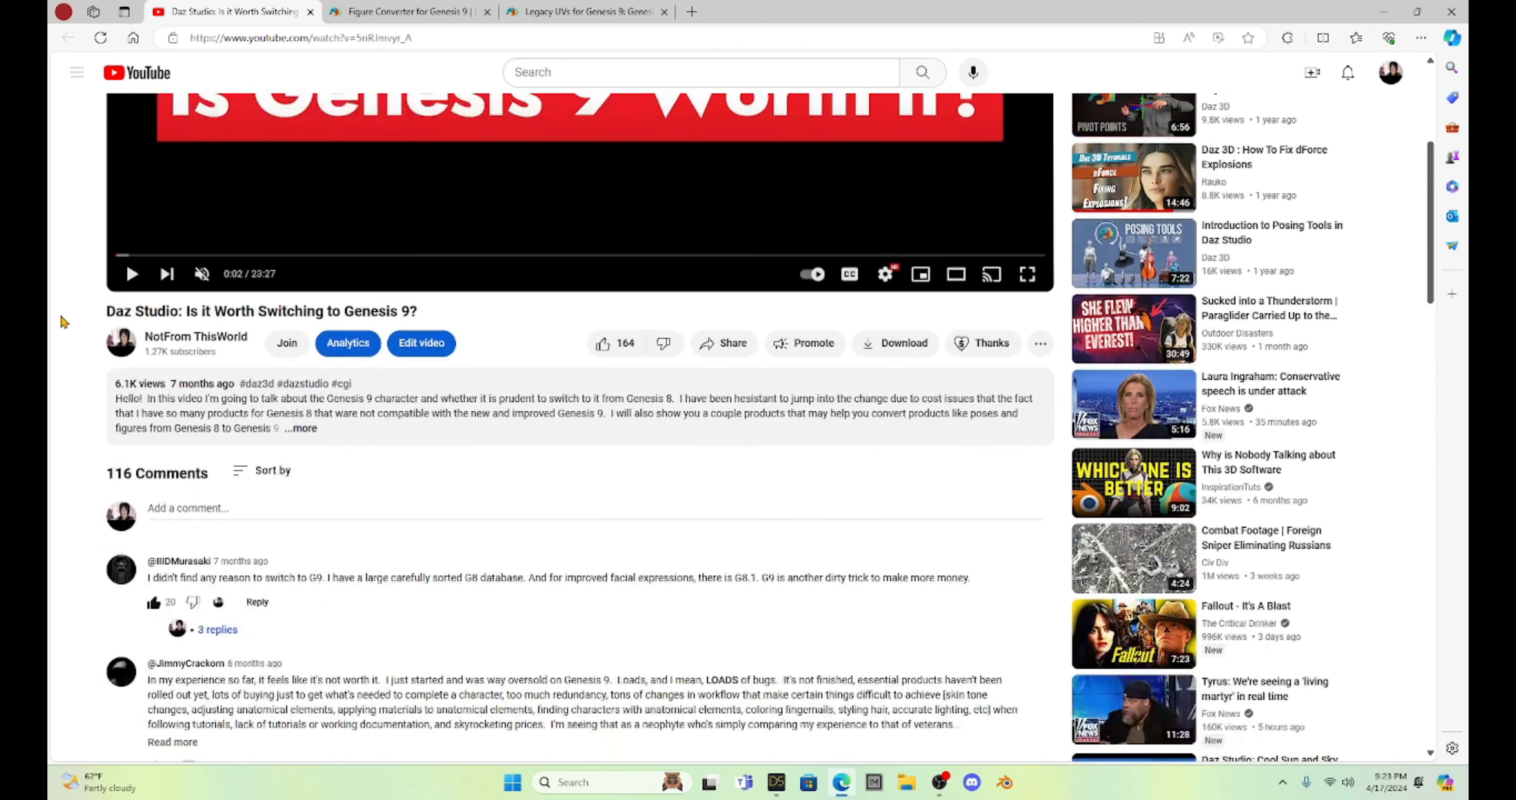
pyautogui.scroll(-9, 64, 321)
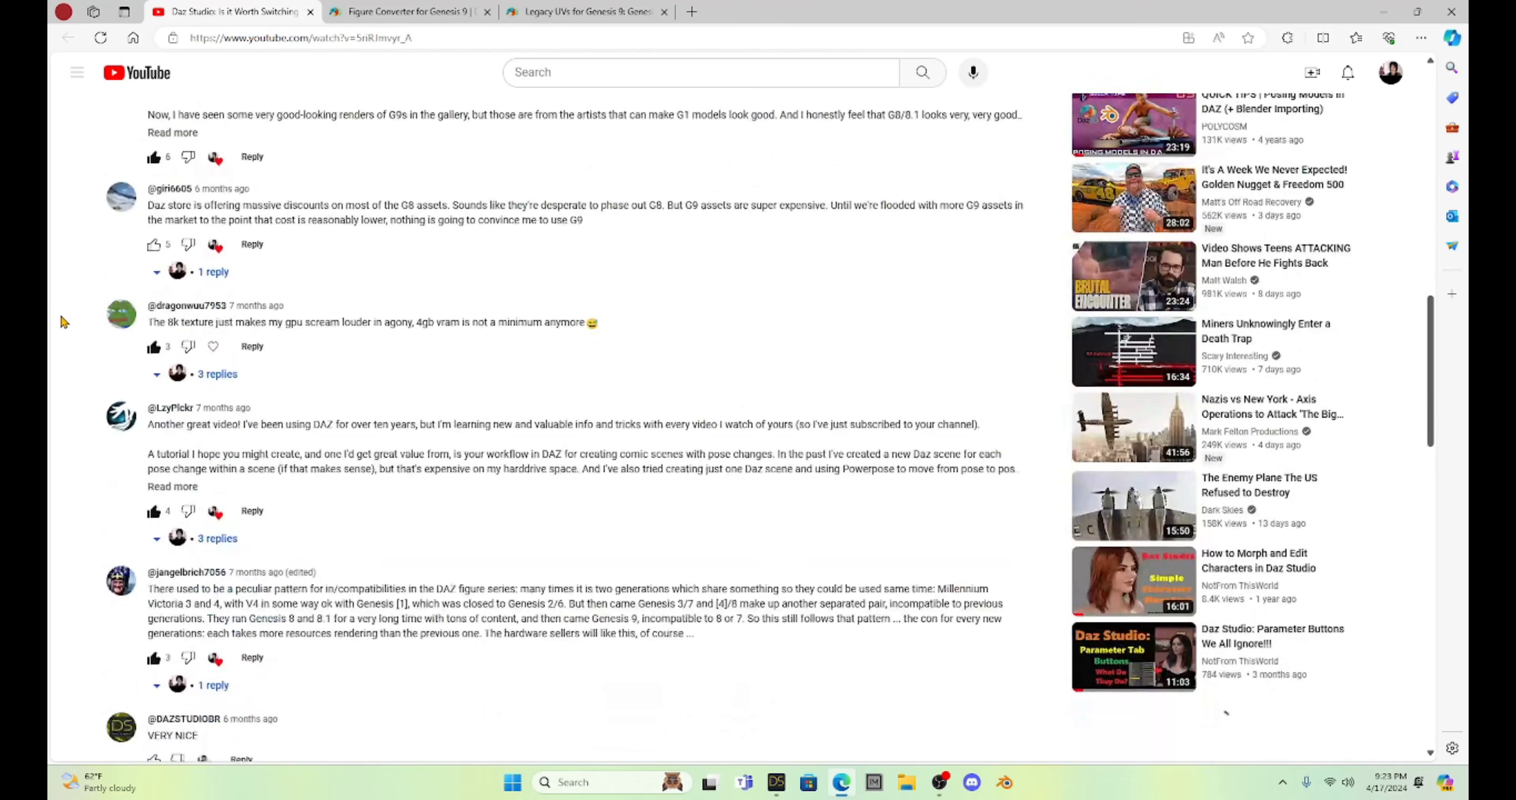
pyautogui.scroll(-7, 63, 321)
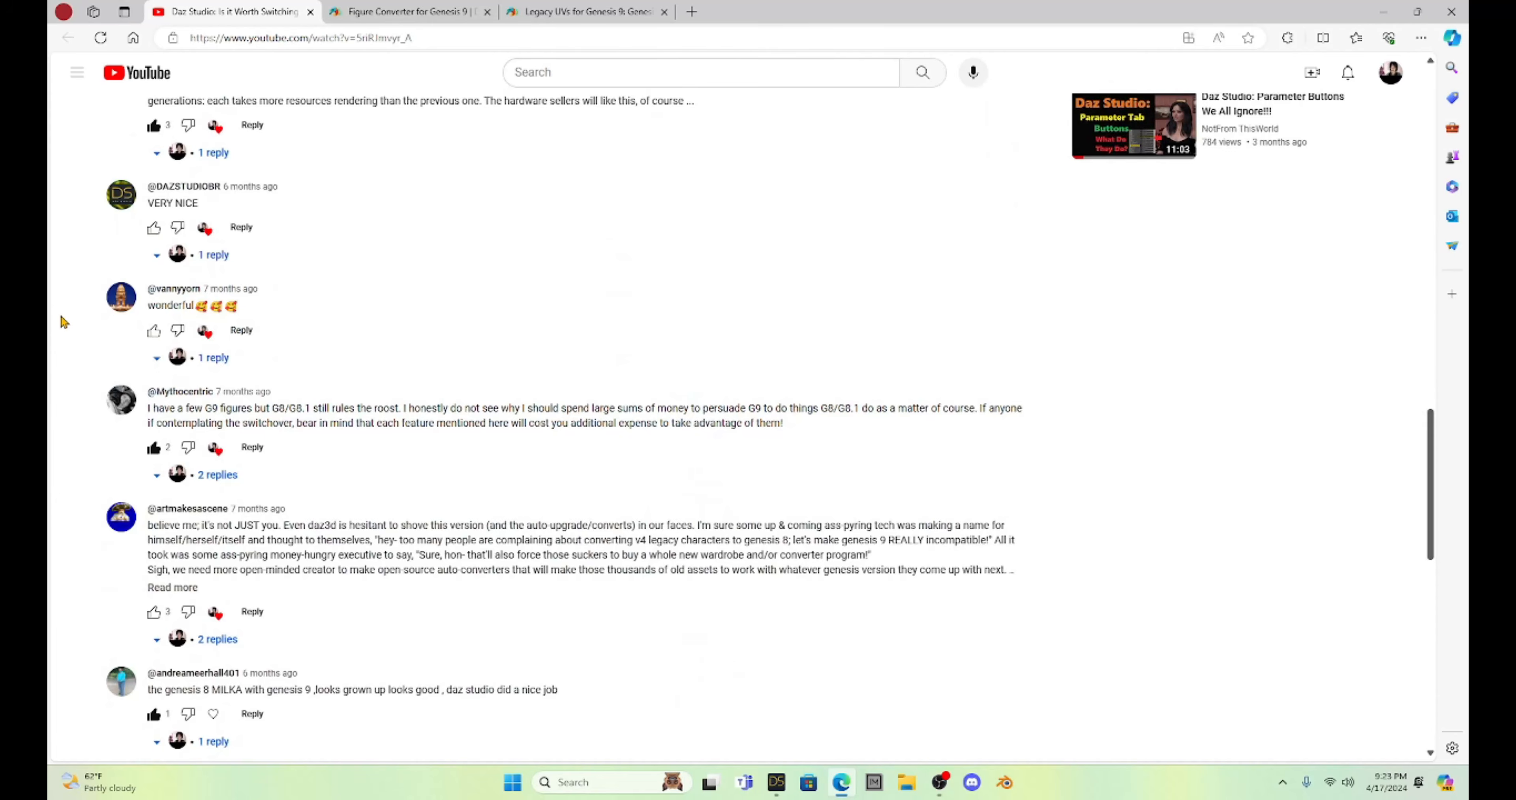
pyautogui.scroll(-9, 63, 321)
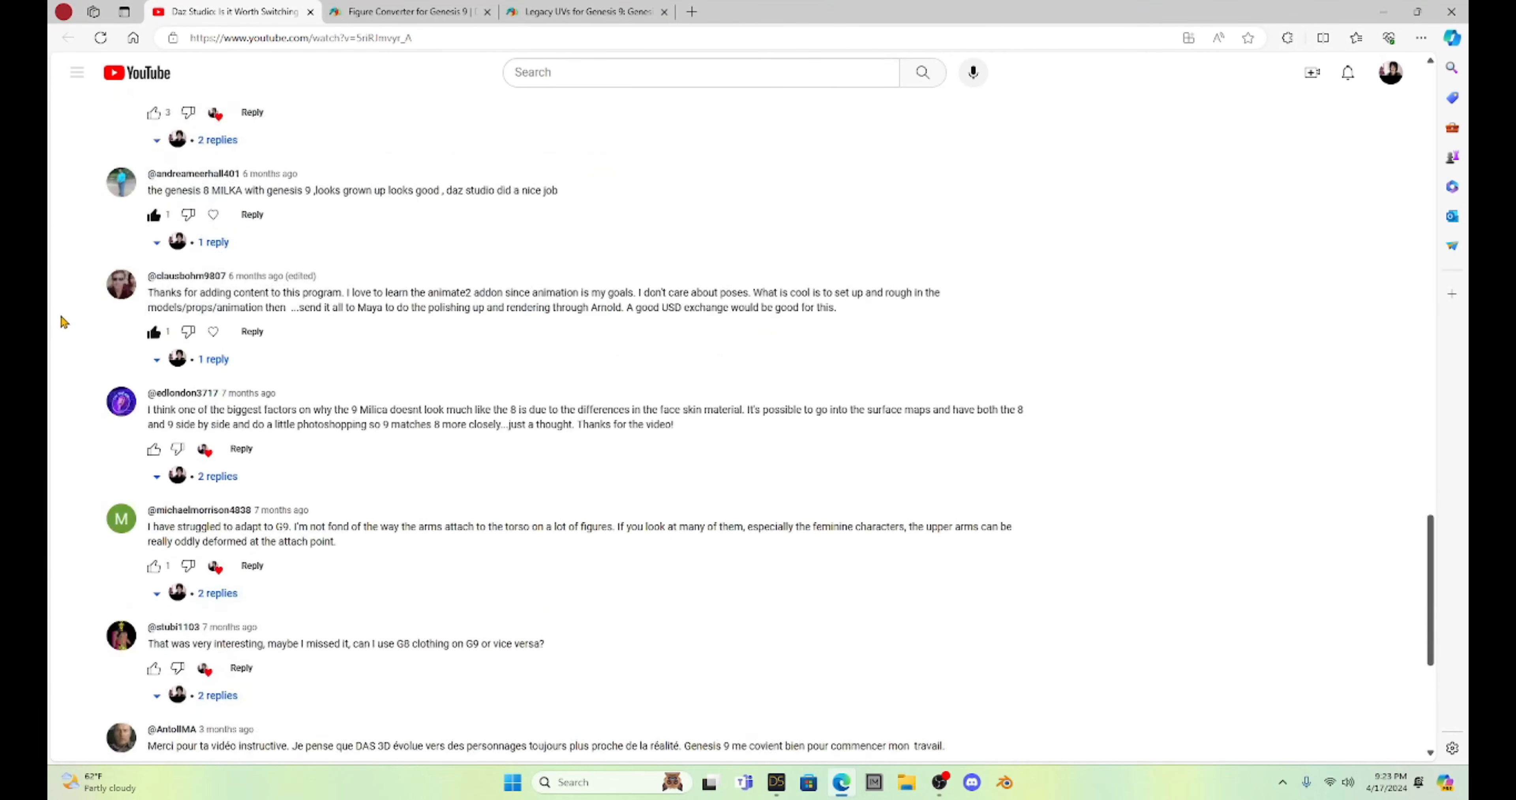
pyautogui.scroll(-6, 64, 321)
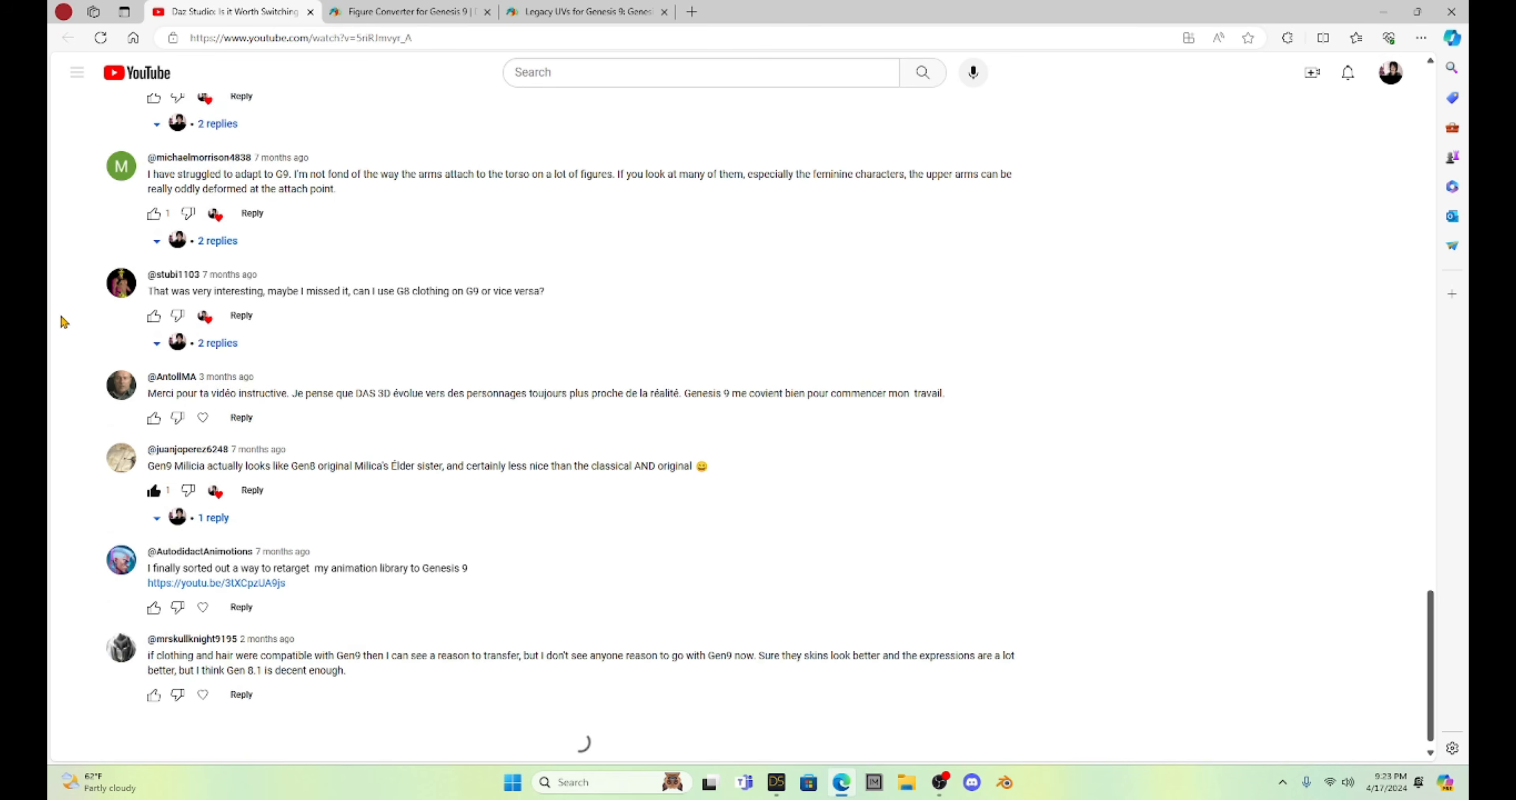
pyautogui.scroll(-6, 64, 321)
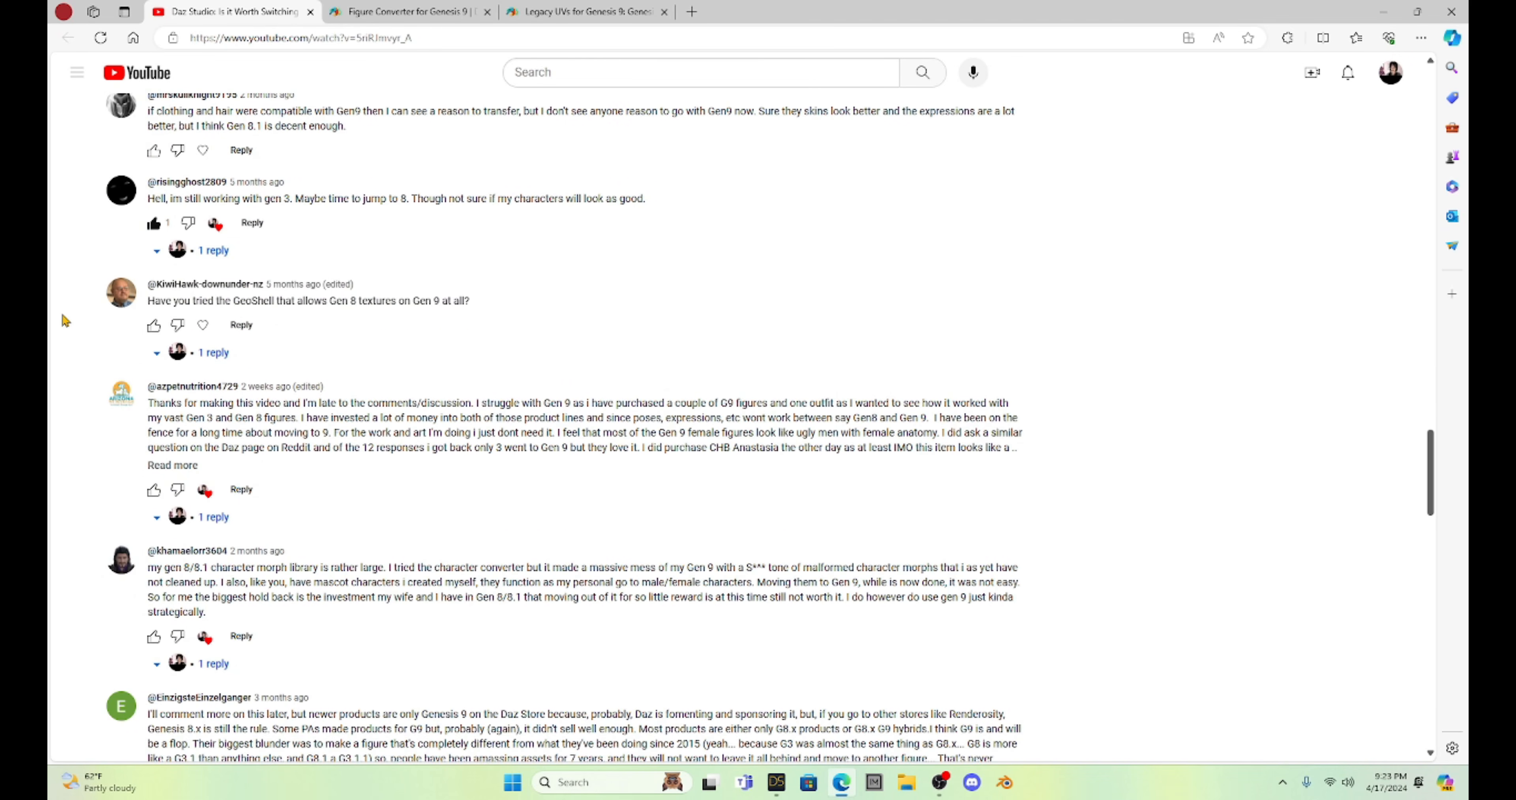
pyautogui.scroll(-9, 65, 321)
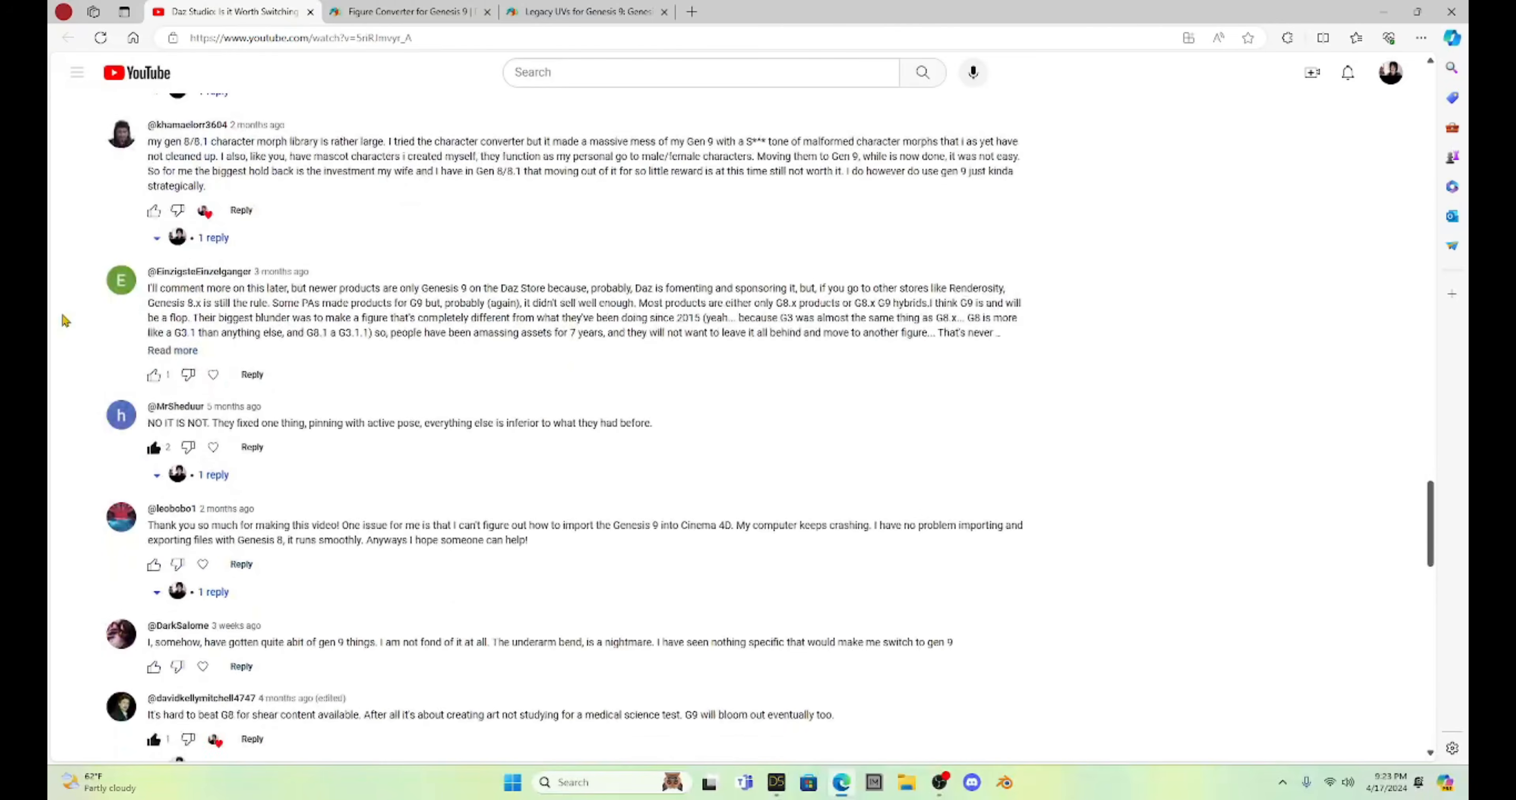
pyautogui.scroll(-2, 65, 321)
pyautogui.scroll(-2, 65, 321)
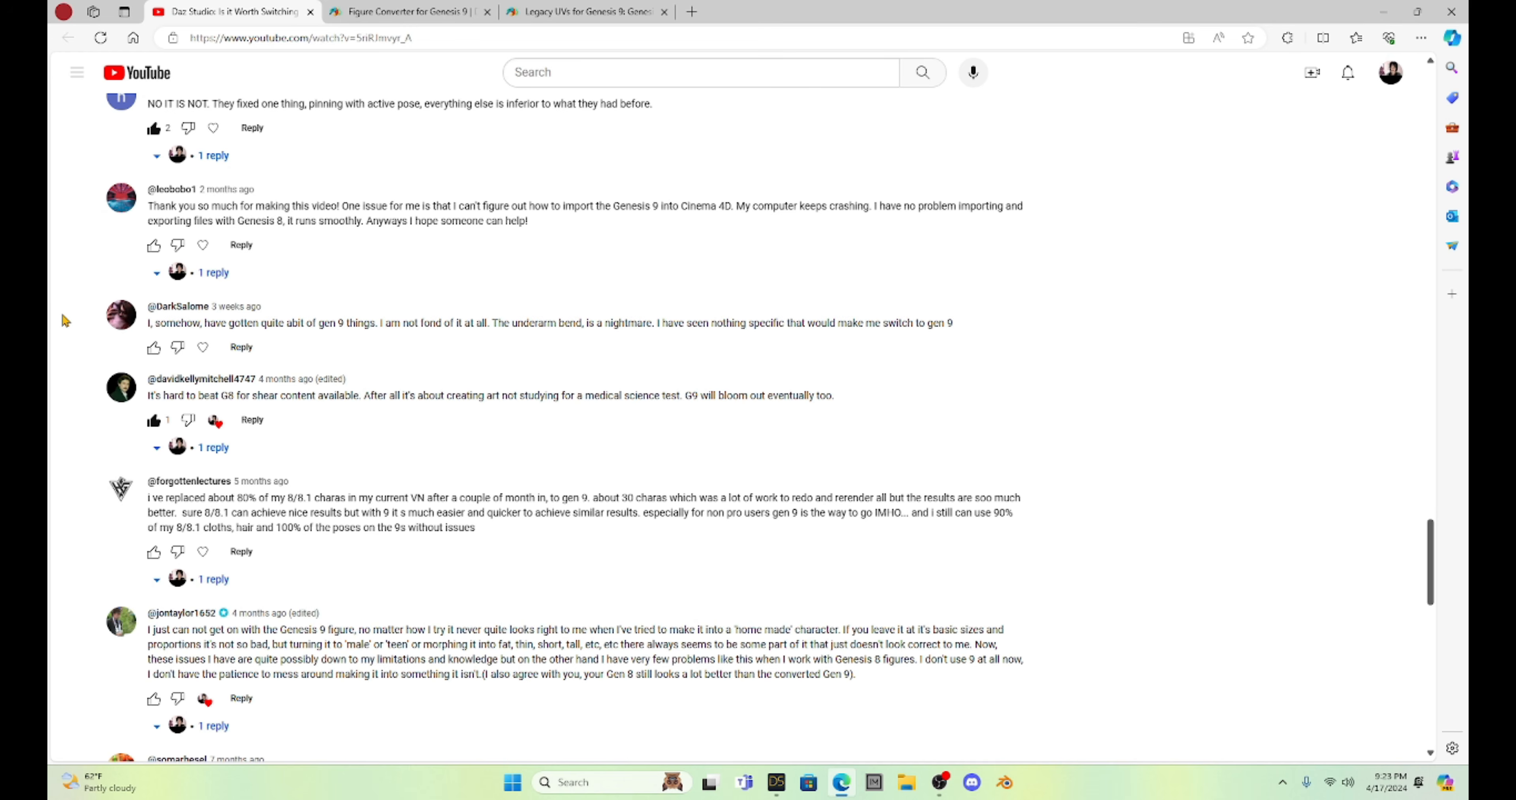
pyautogui.scroll(-11, 65, 321)
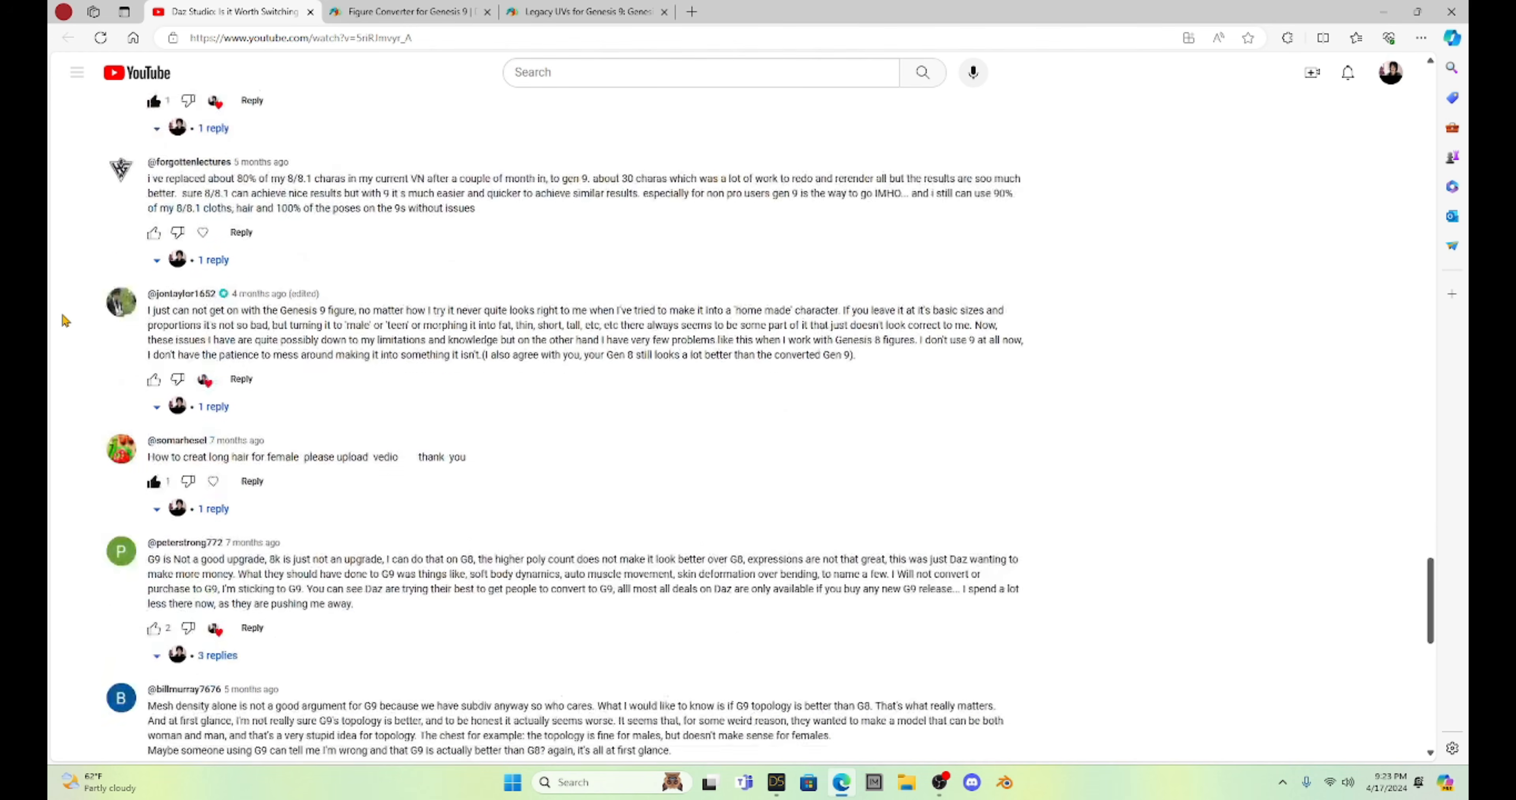
pyautogui.scroll(-2, 65, 321)
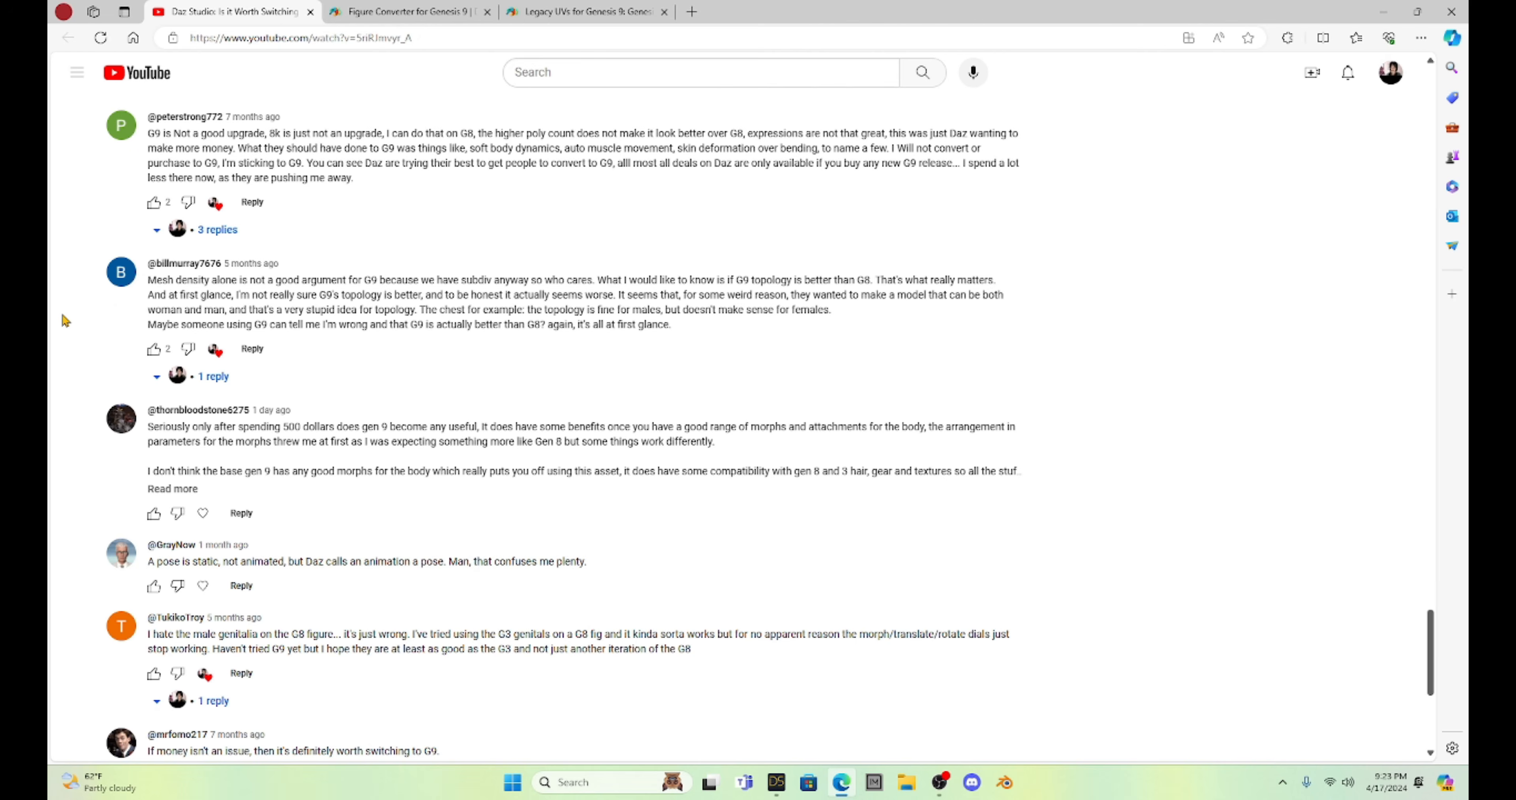
pyautogui.scroll(-7, 65, 321)
pyautogui.scroll(-2, 65, 321)
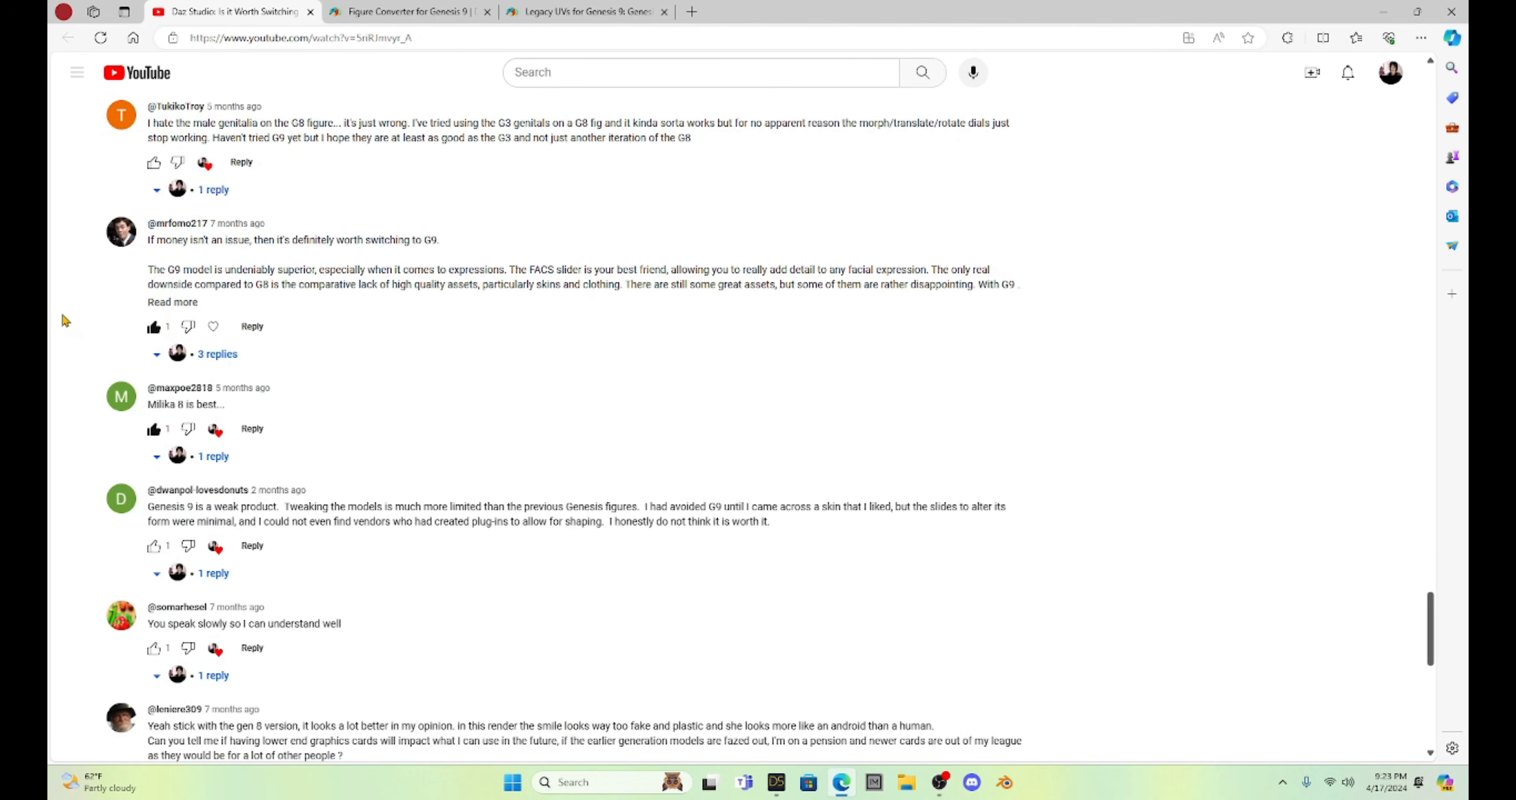
pyautogui.scroll(-2, 65, 321)
pyautogui.scroll(-4, 64, 321)
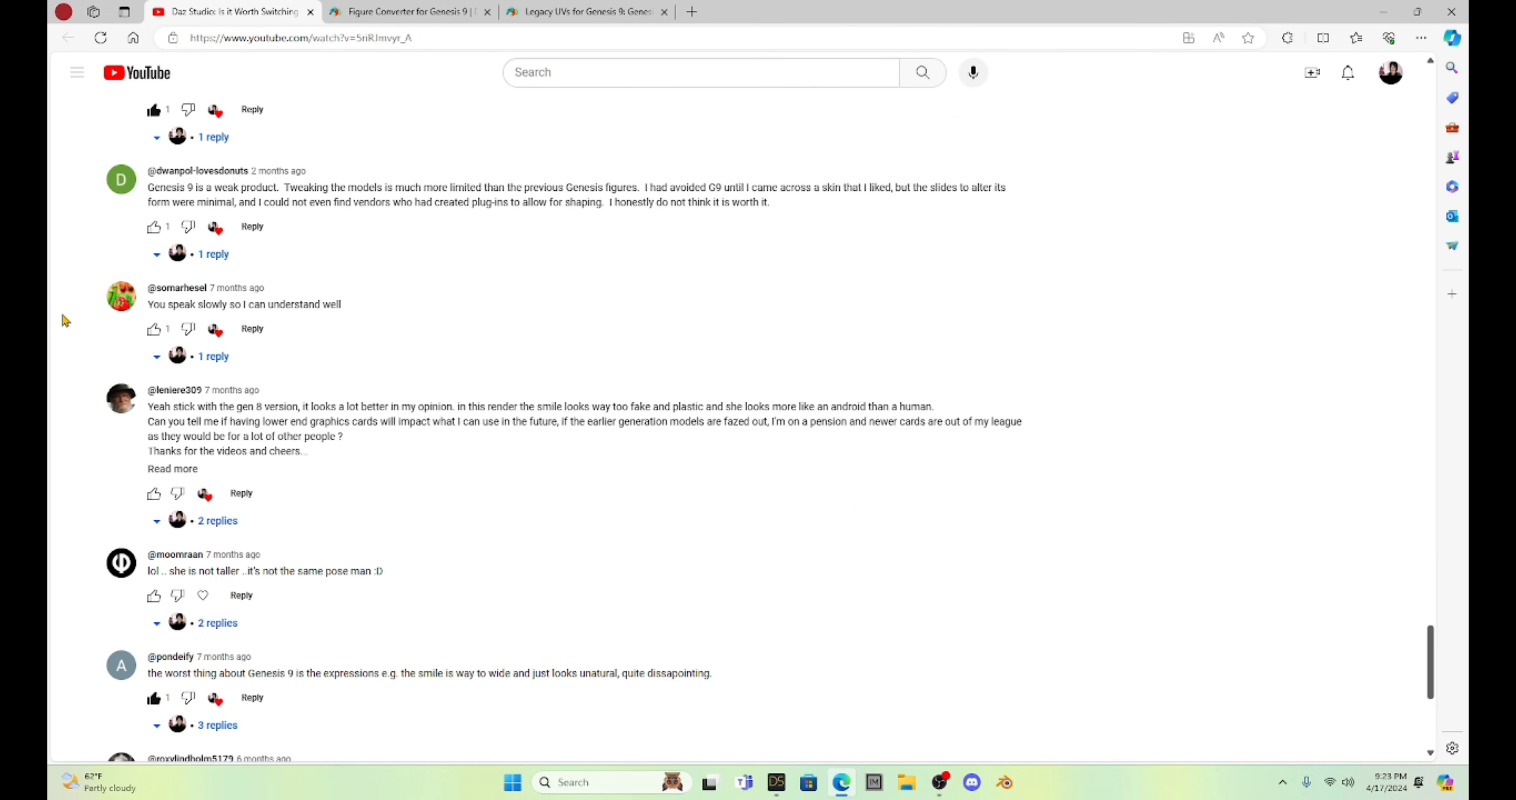
pyautogui.scroll(-8, 65, 321)
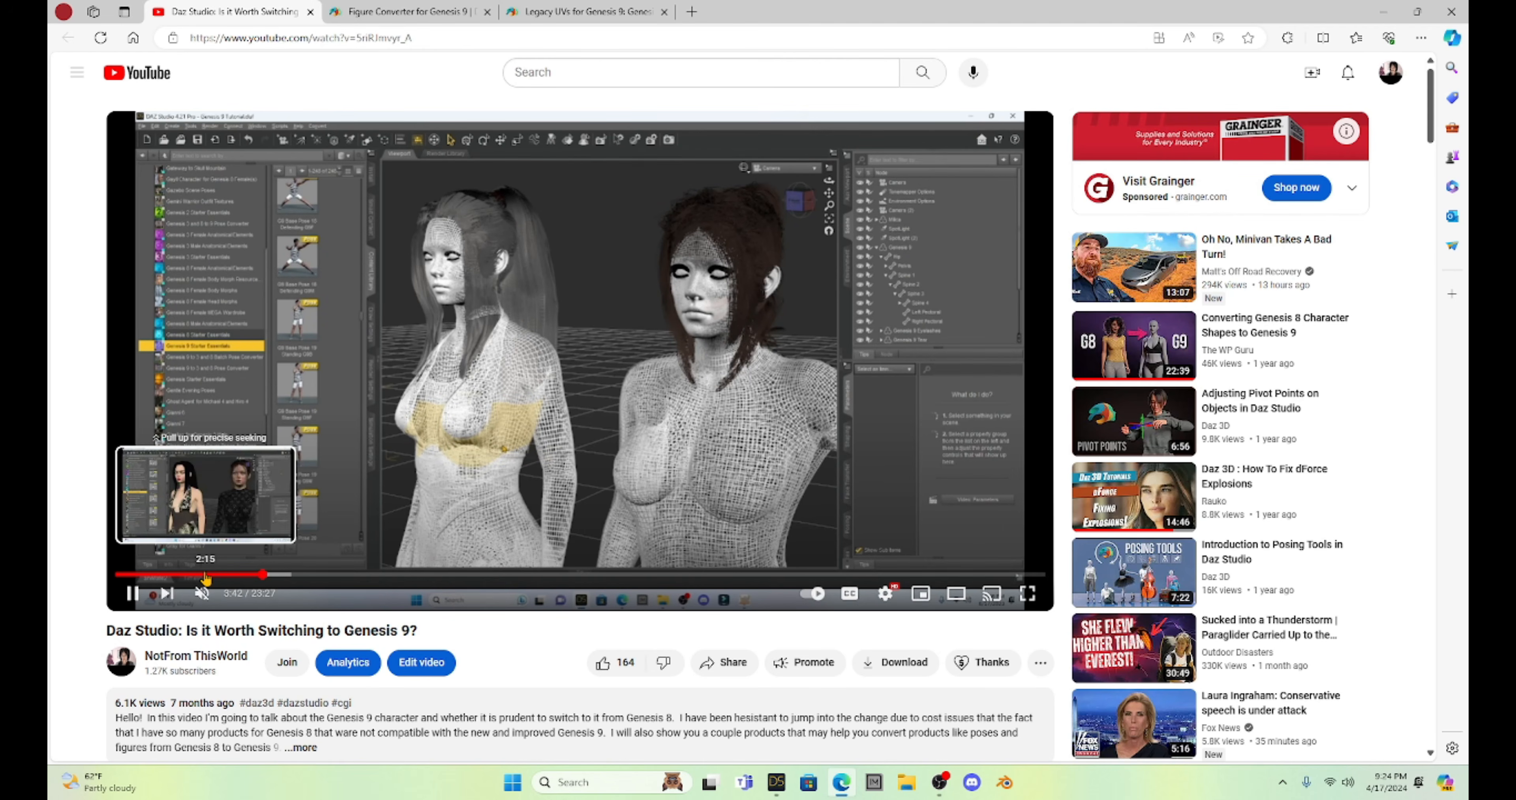
# Skim several points of the Genesis 9 video, starting from 2:15, and view the Legacy UVs for Genesis 9 product page.
pyautogui.click(205, 578)
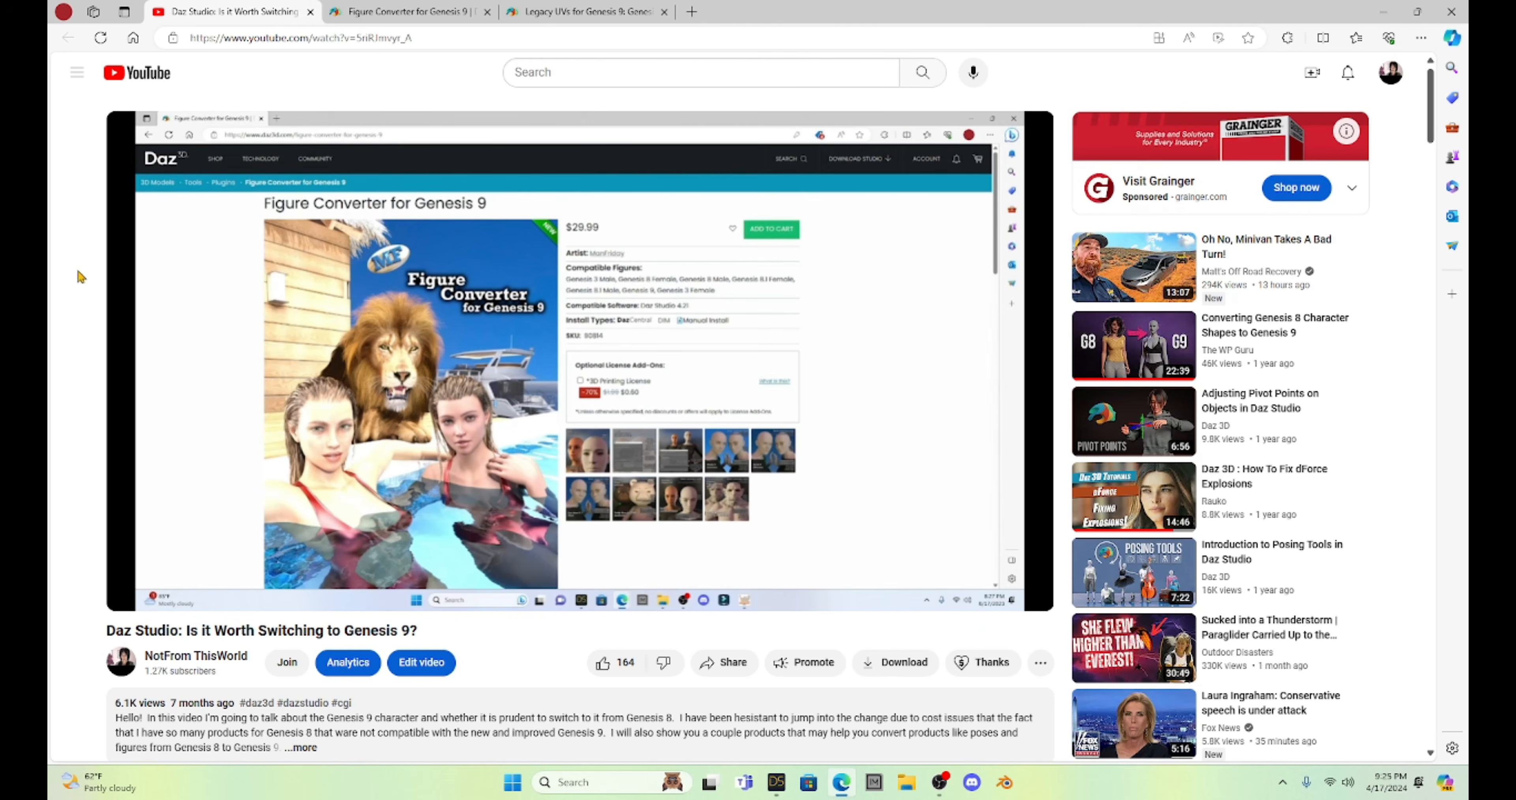
pyautogui.click(804, 574)
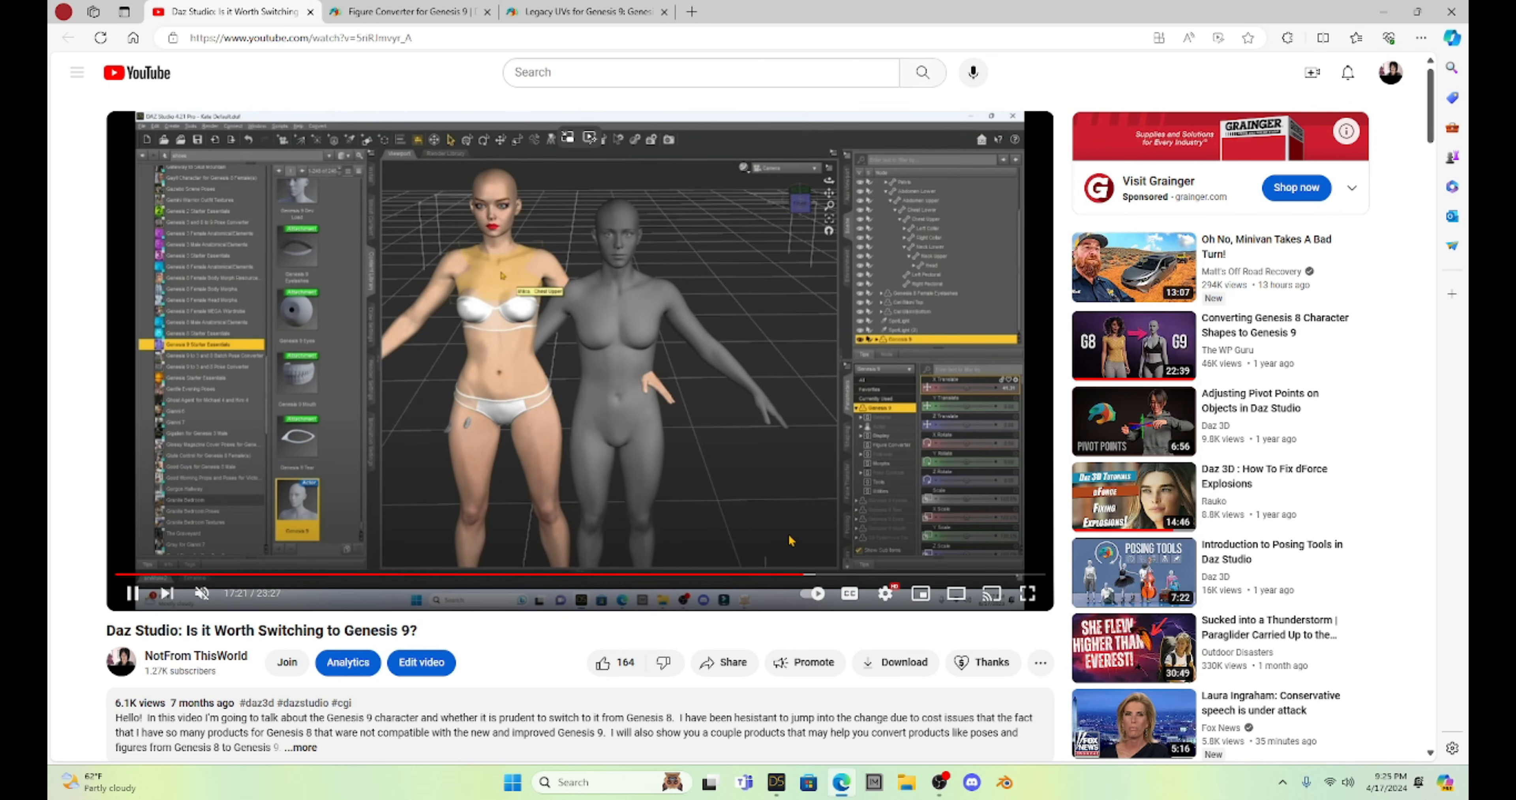
pyautogui.click(882, 574)
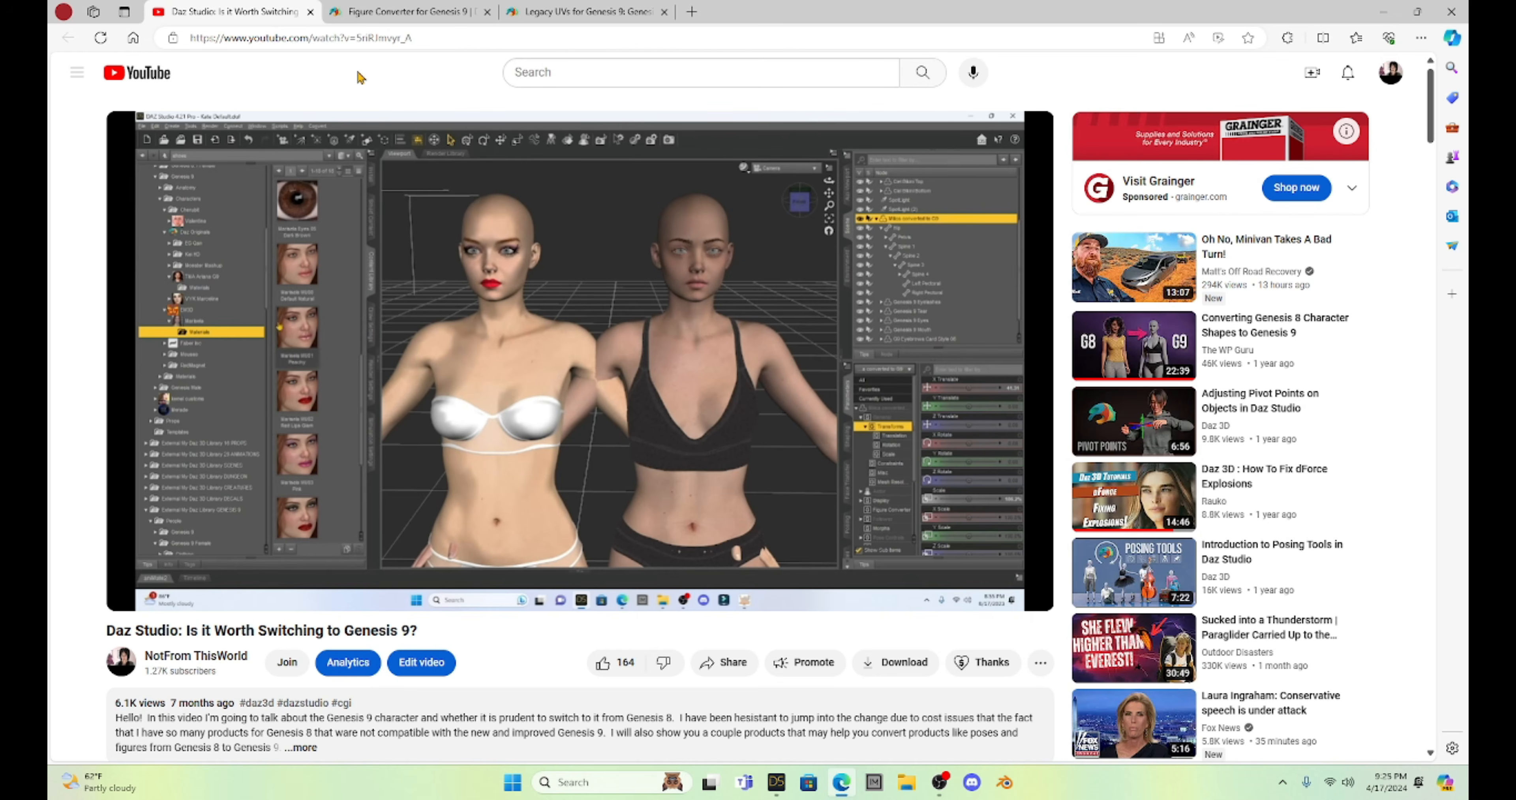
pyautogui.click(590, 17)
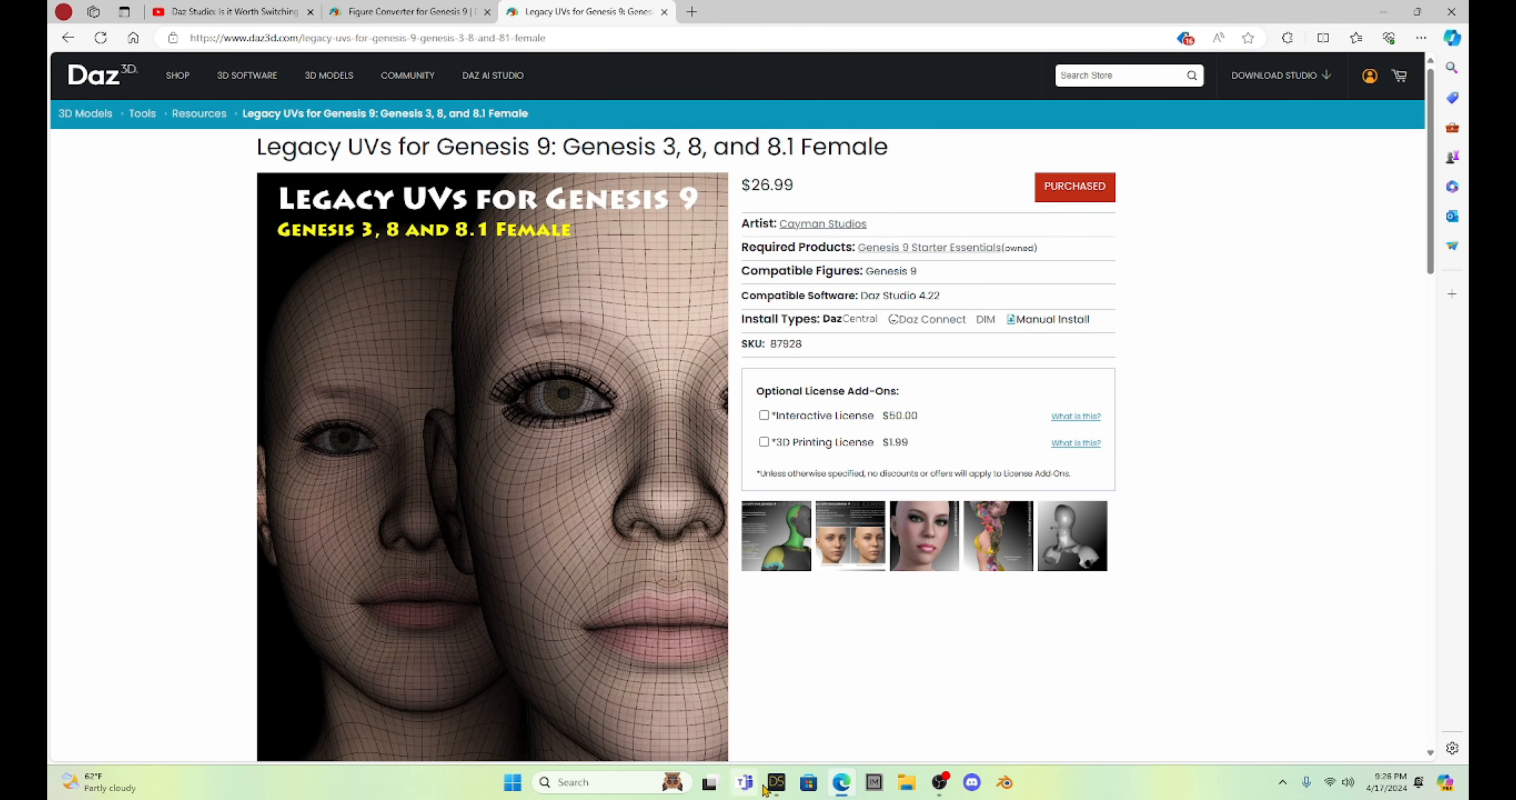
# Switch to DAZ Studio, delete the posed female figure from the scene, and set the camera view to the front.
pyautogui.click(778, 783)
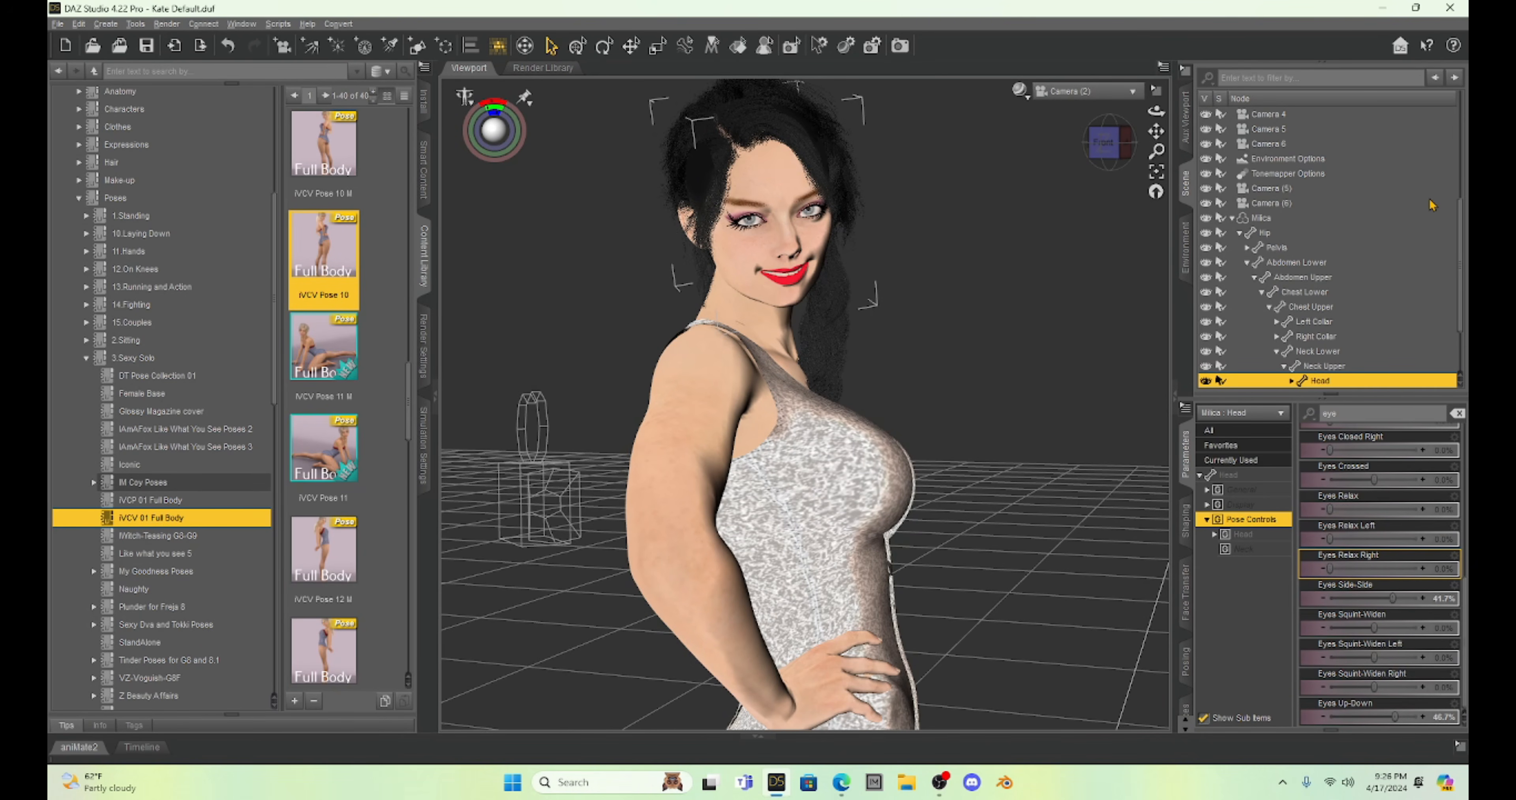
pyautogui.moveTo(1102, 146); pyautogui.dragTo(1085, 133)
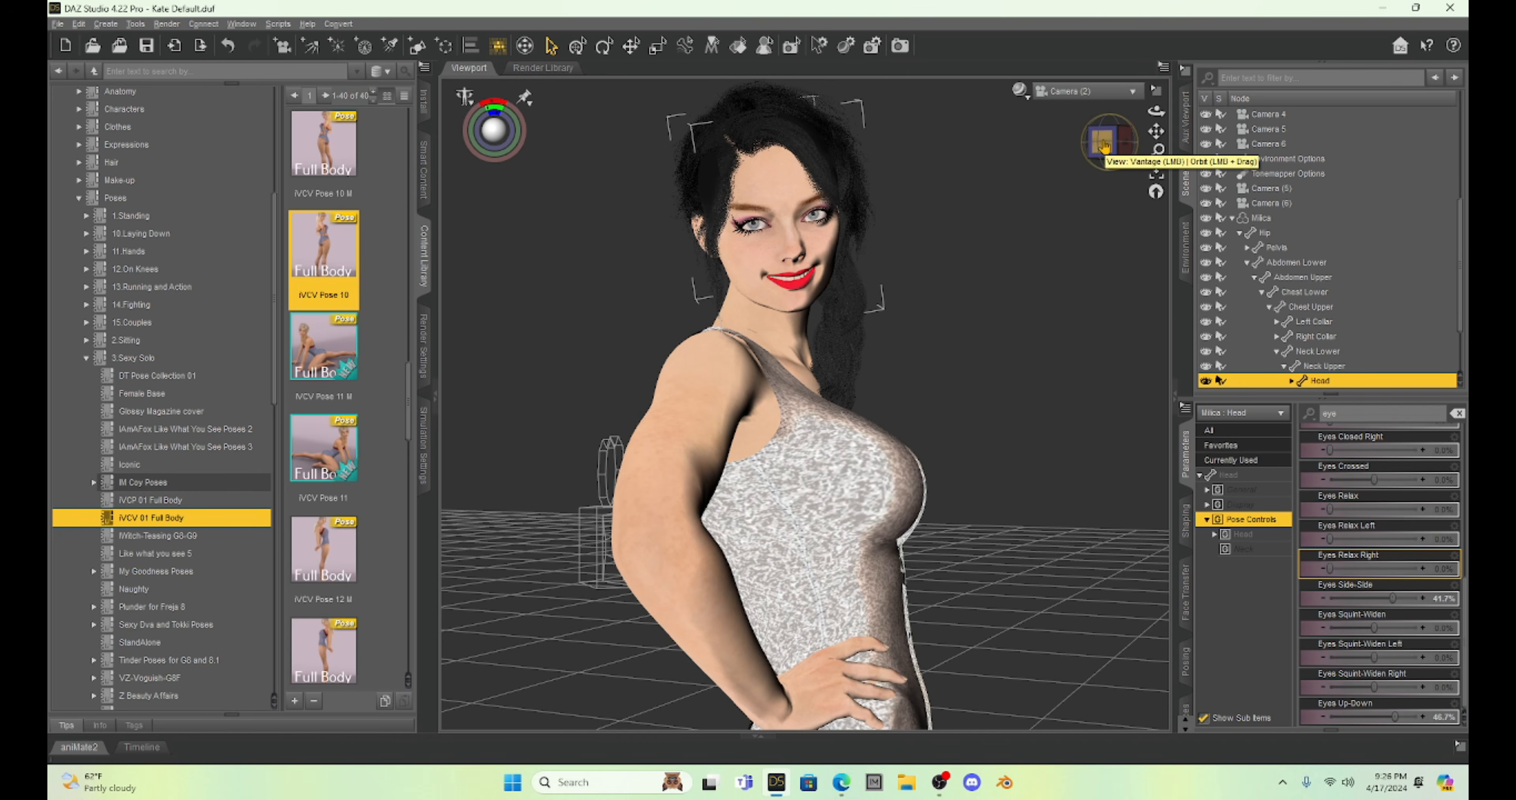
pyautogui.rightClick(764, 180)
pyautogui.click(796, 238)
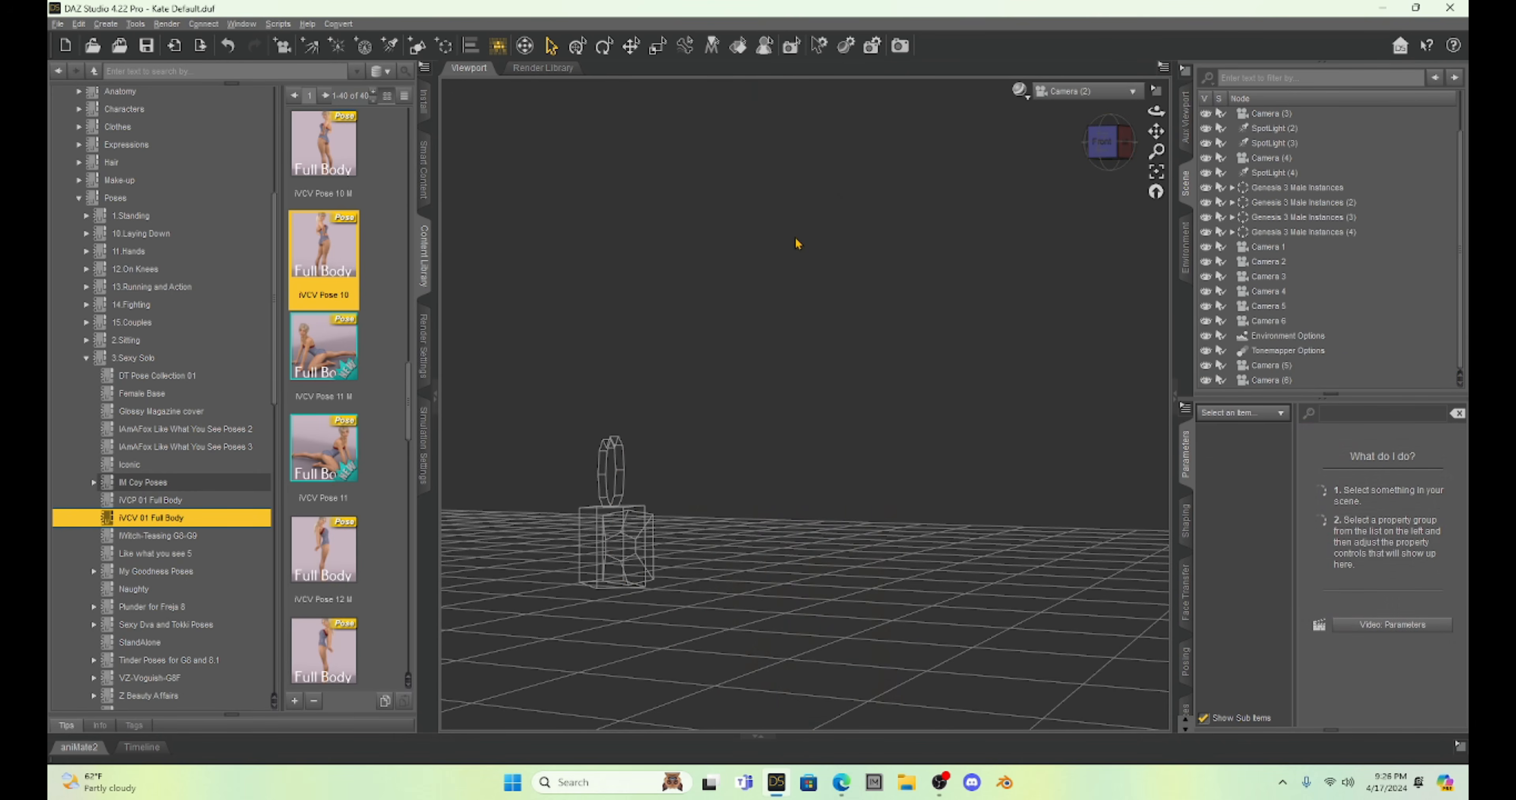
pyautogui.click(1106, 144)
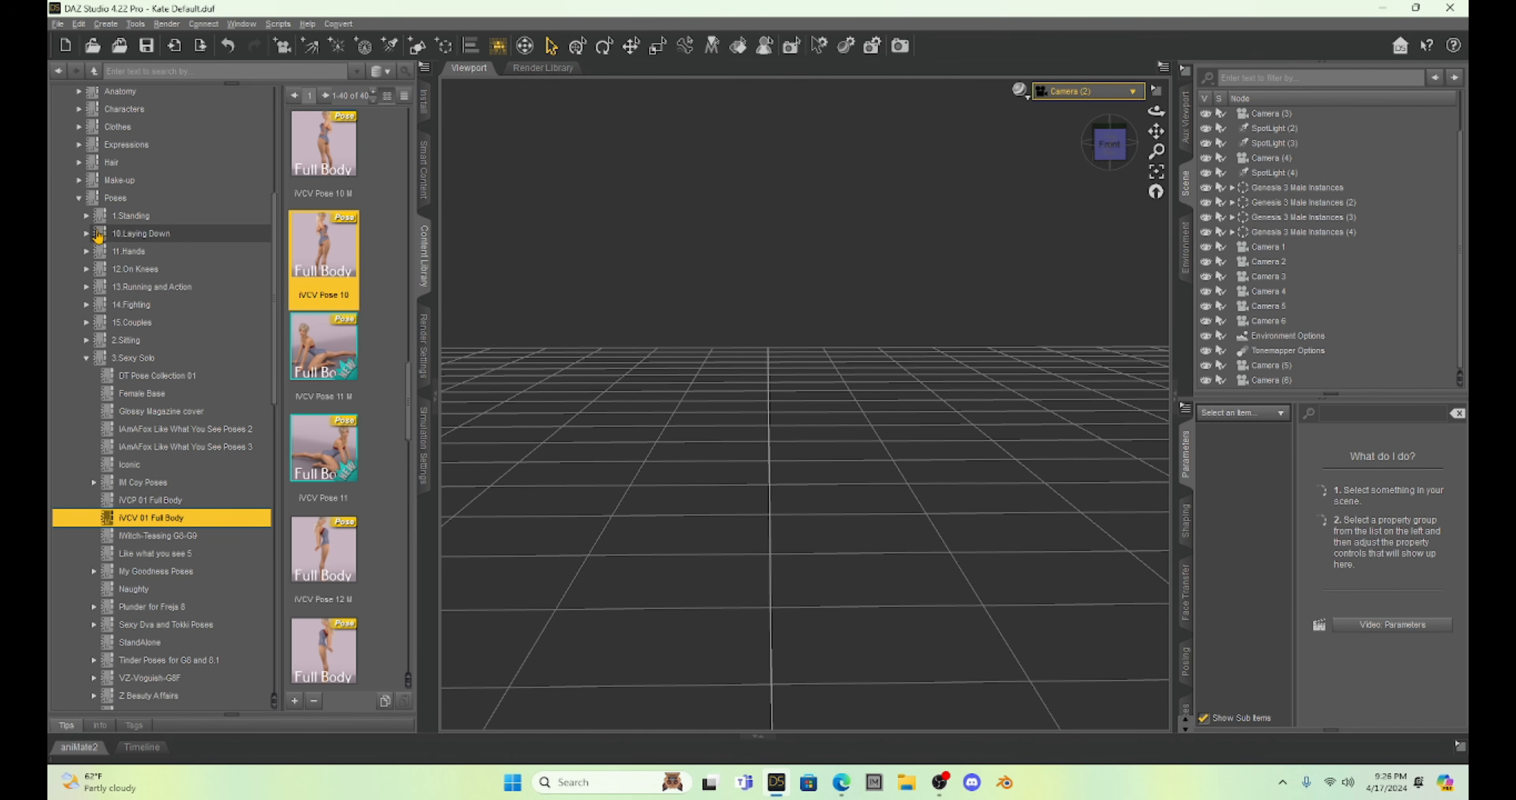
# Show the contents of Genesis 9 Starter Essentials, found under the letter G of the content library's products.
pyautogui.click(83, 200)
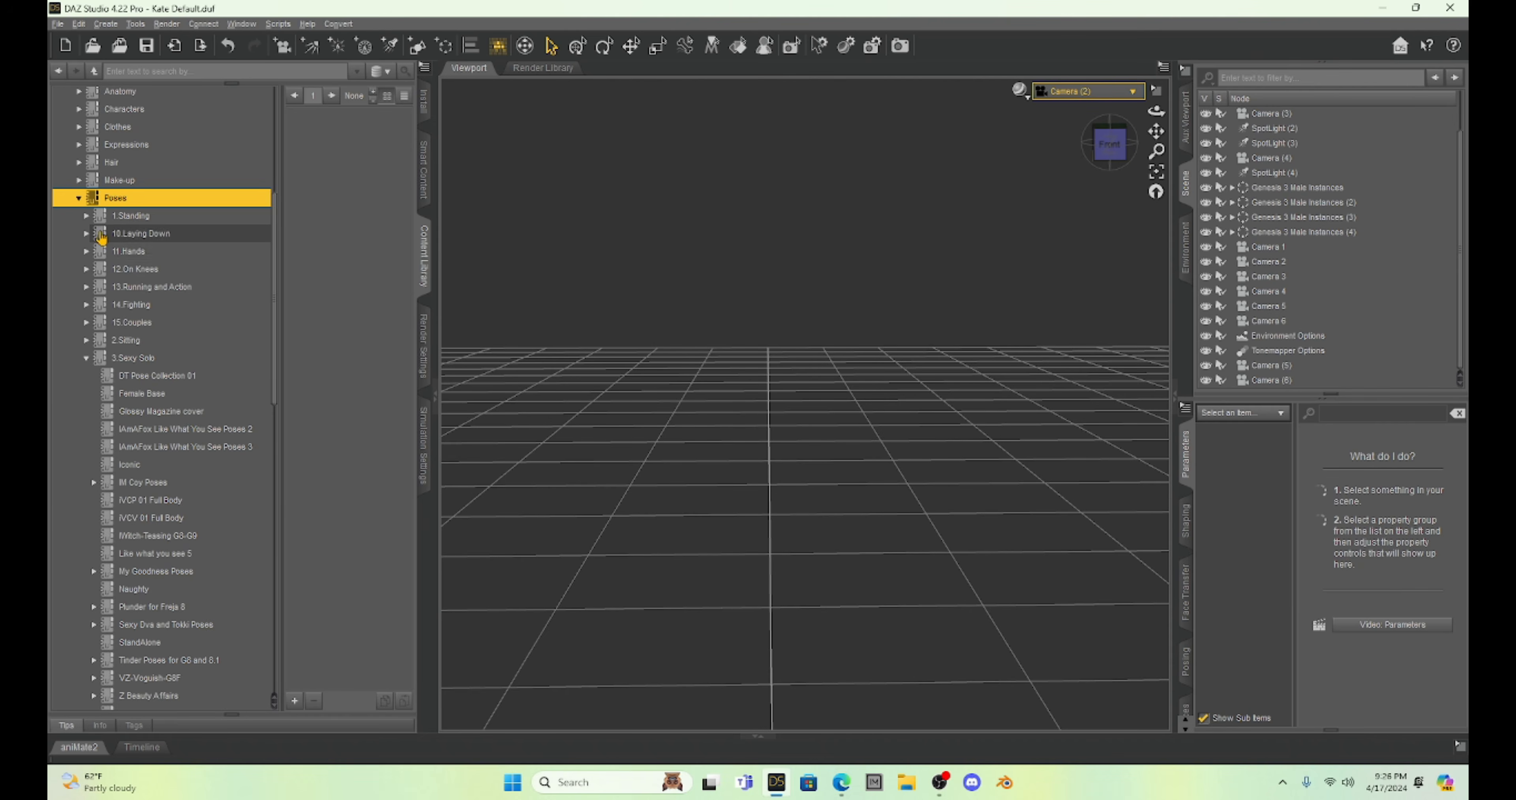
pyautogui.scroll(5, 101, 237)
pyautogui.scroll(1, 101, 236)
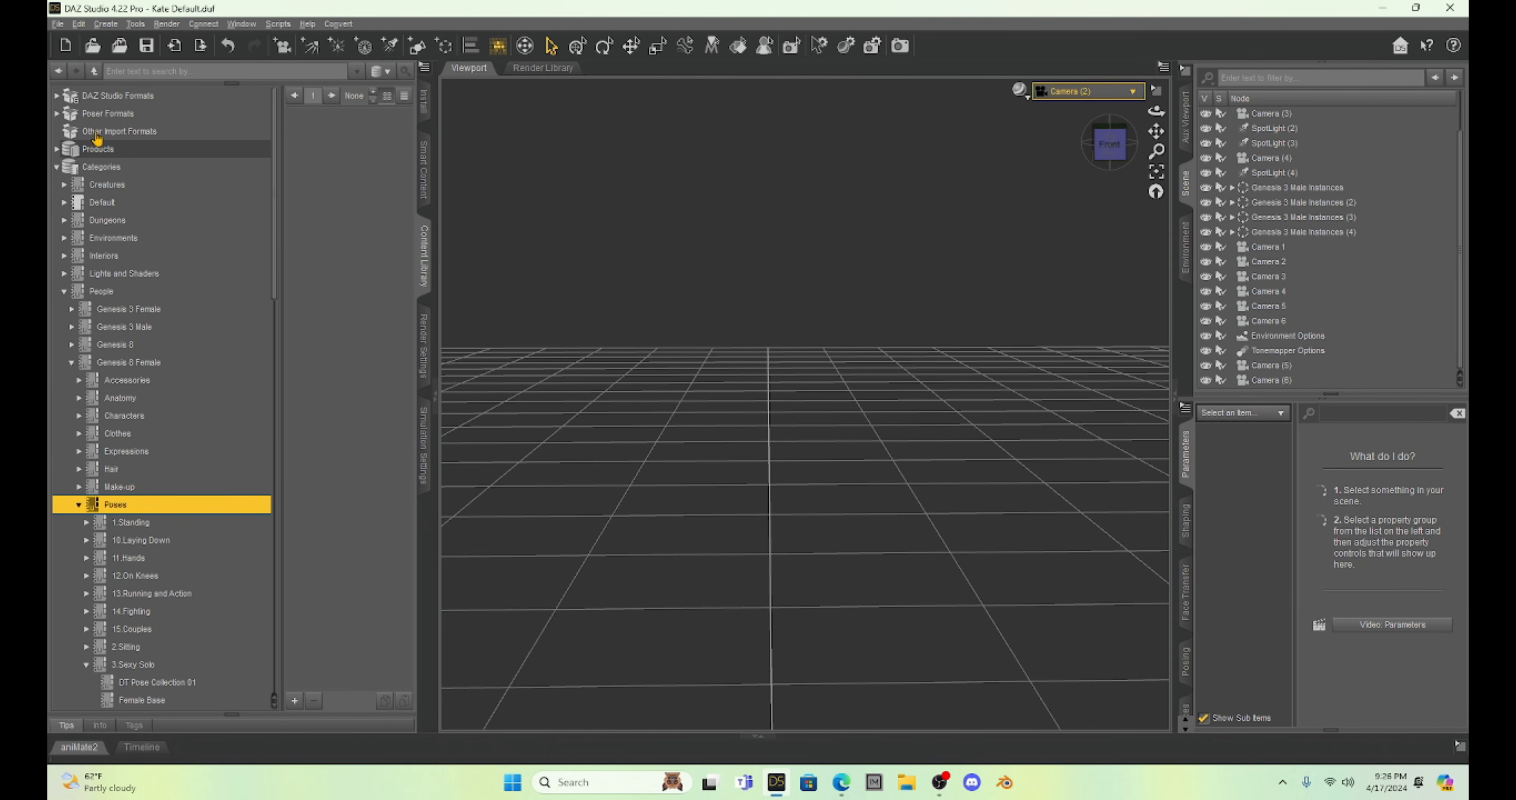
pyautogui.click(57, 150)
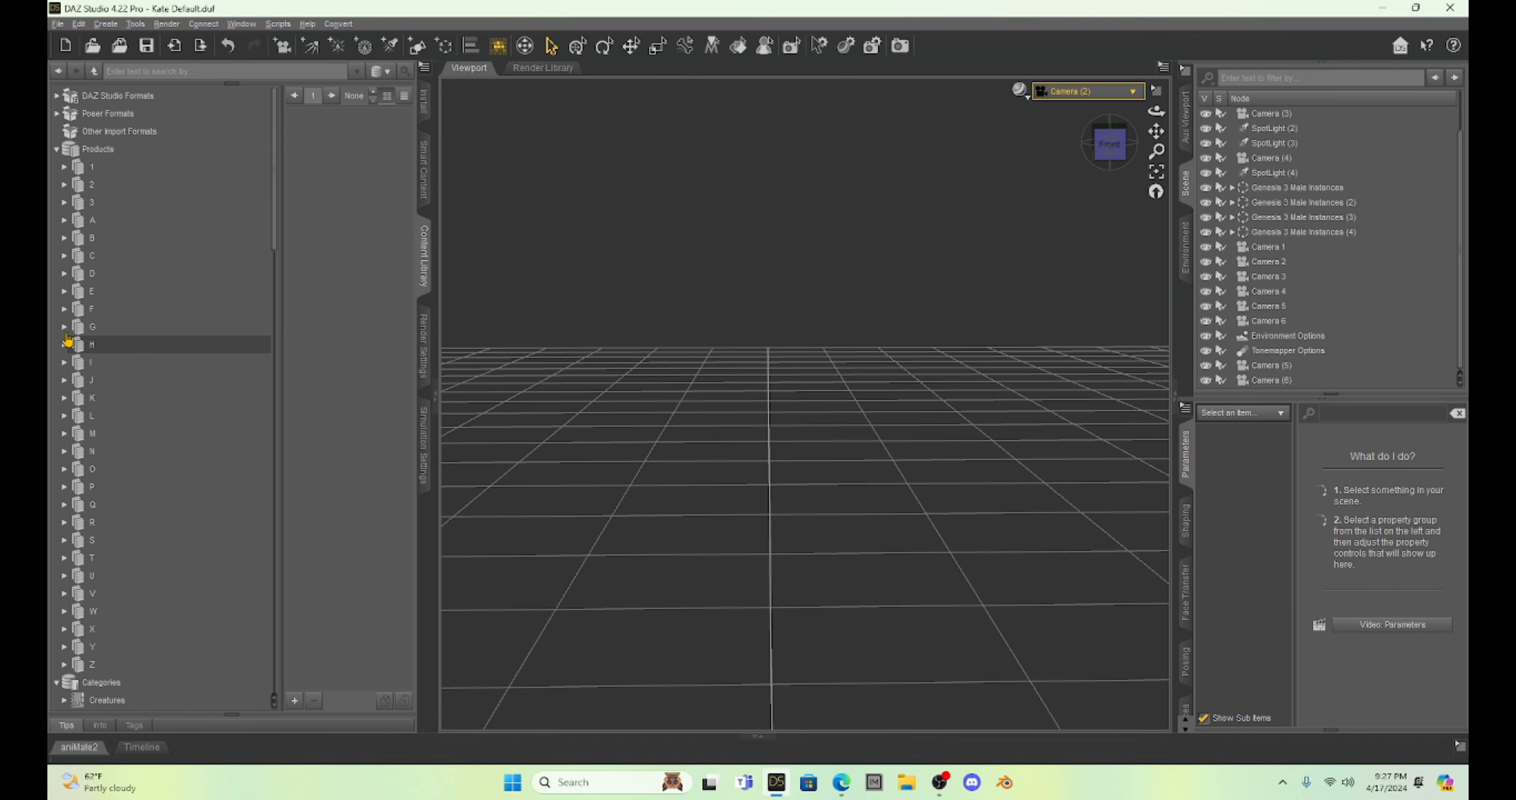
pyautogui.click(64, 327)
pyautogui.scroll(-2, 153, 465)
pyautogui.scroll(-4, 154, 465)
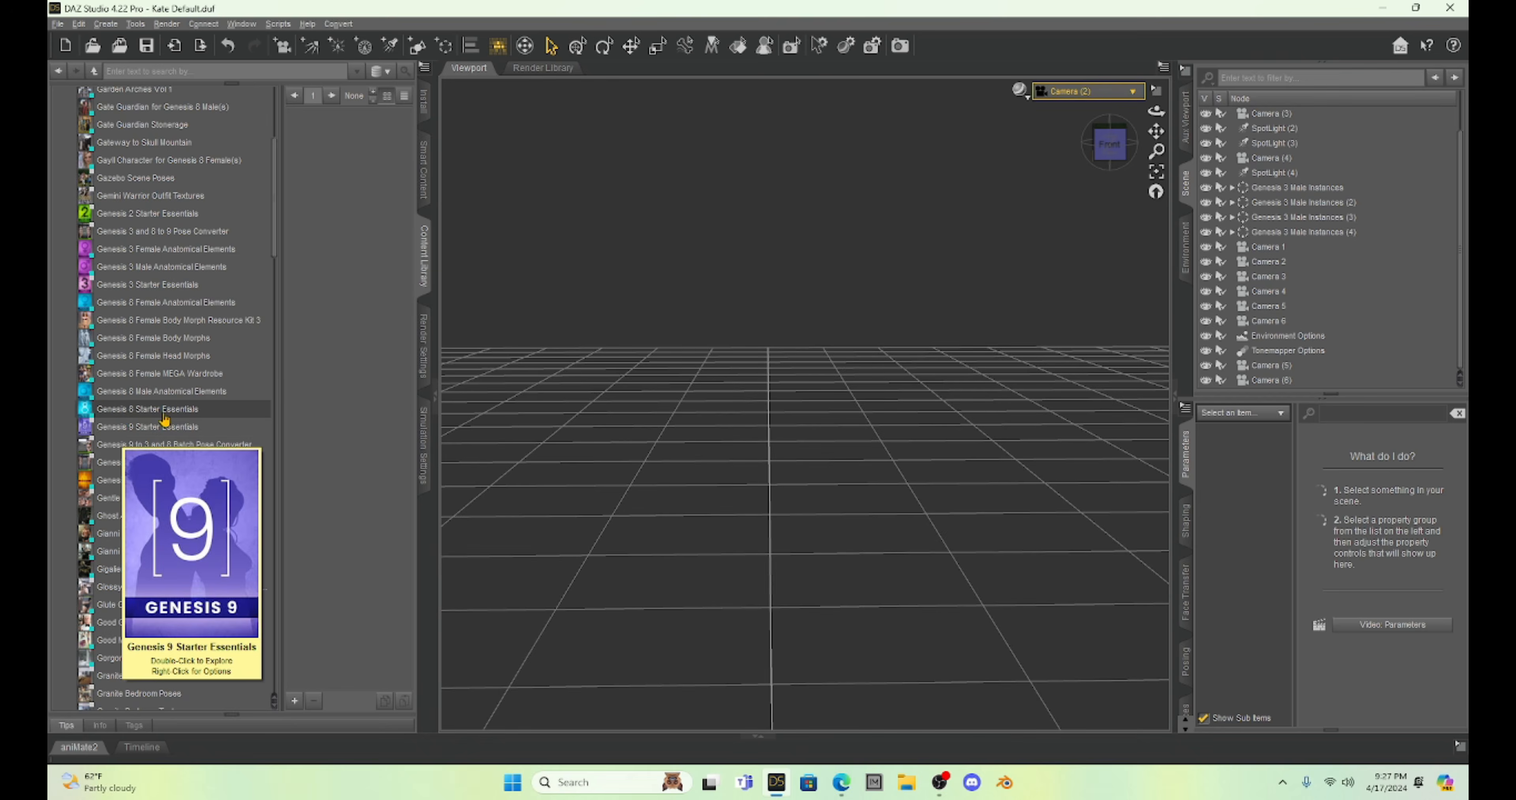
pyautogui.click(133, 427)
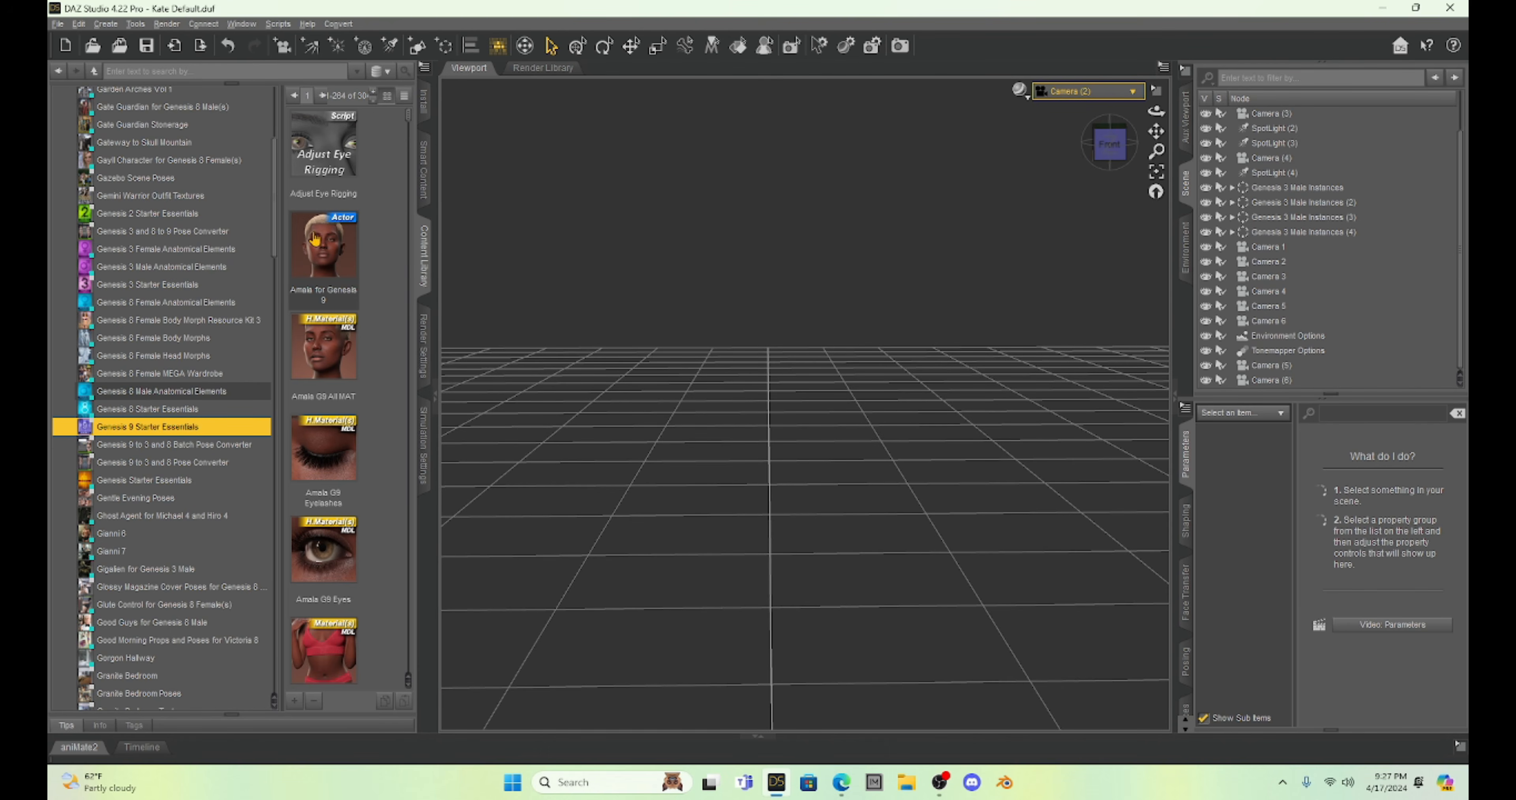
# Load the Amala for Genesis 9 figure from the starter content, add the G9 Base Bra, and frame the figure in the view.
pyautogui.scroll(-3, 357, 391)
pyautogui.scroll(-6, 357, 390)
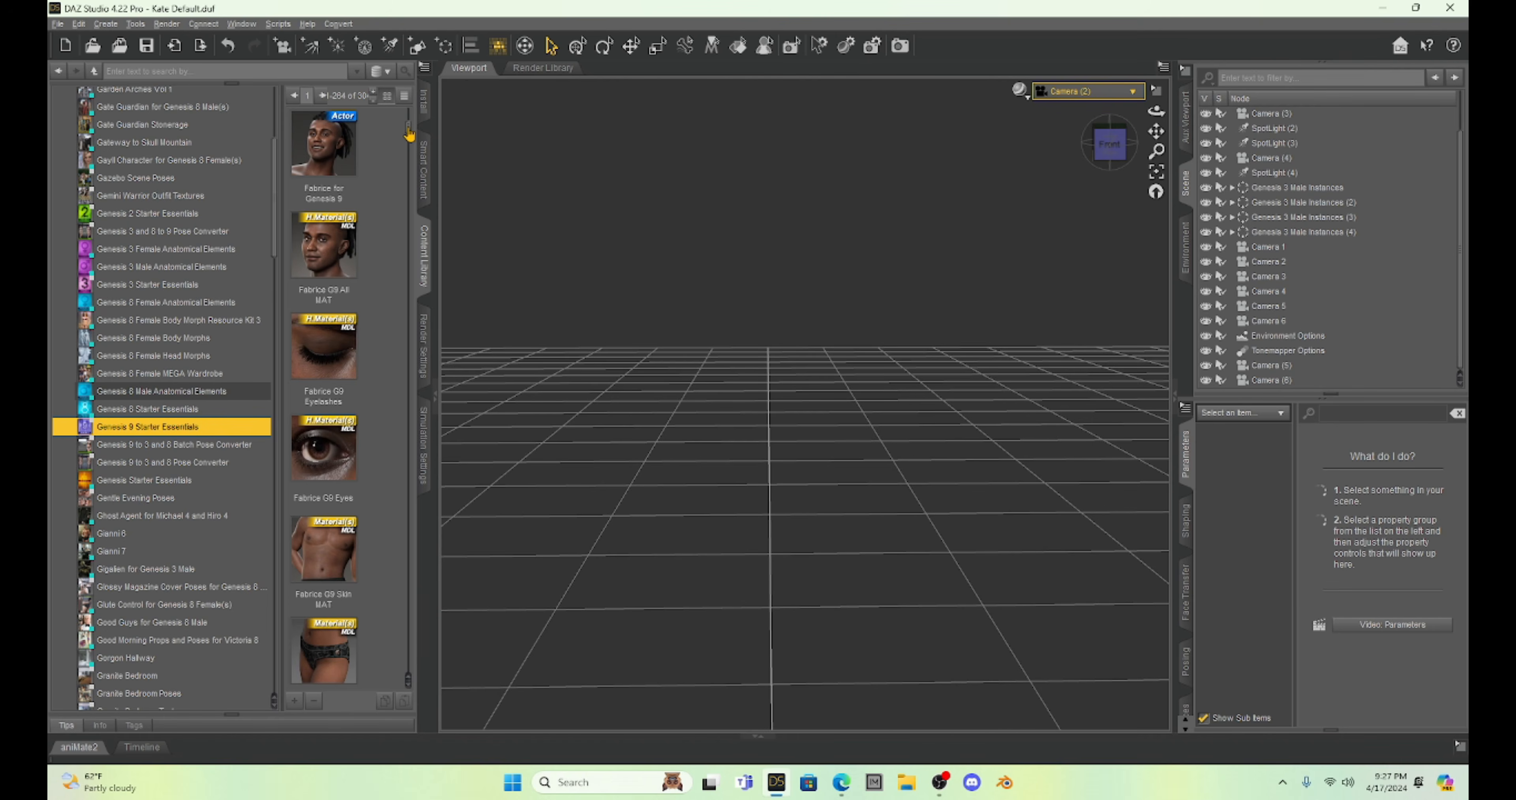
pyautogui.moveTo(410, 135); pyautogui.dragTo(427, 687)
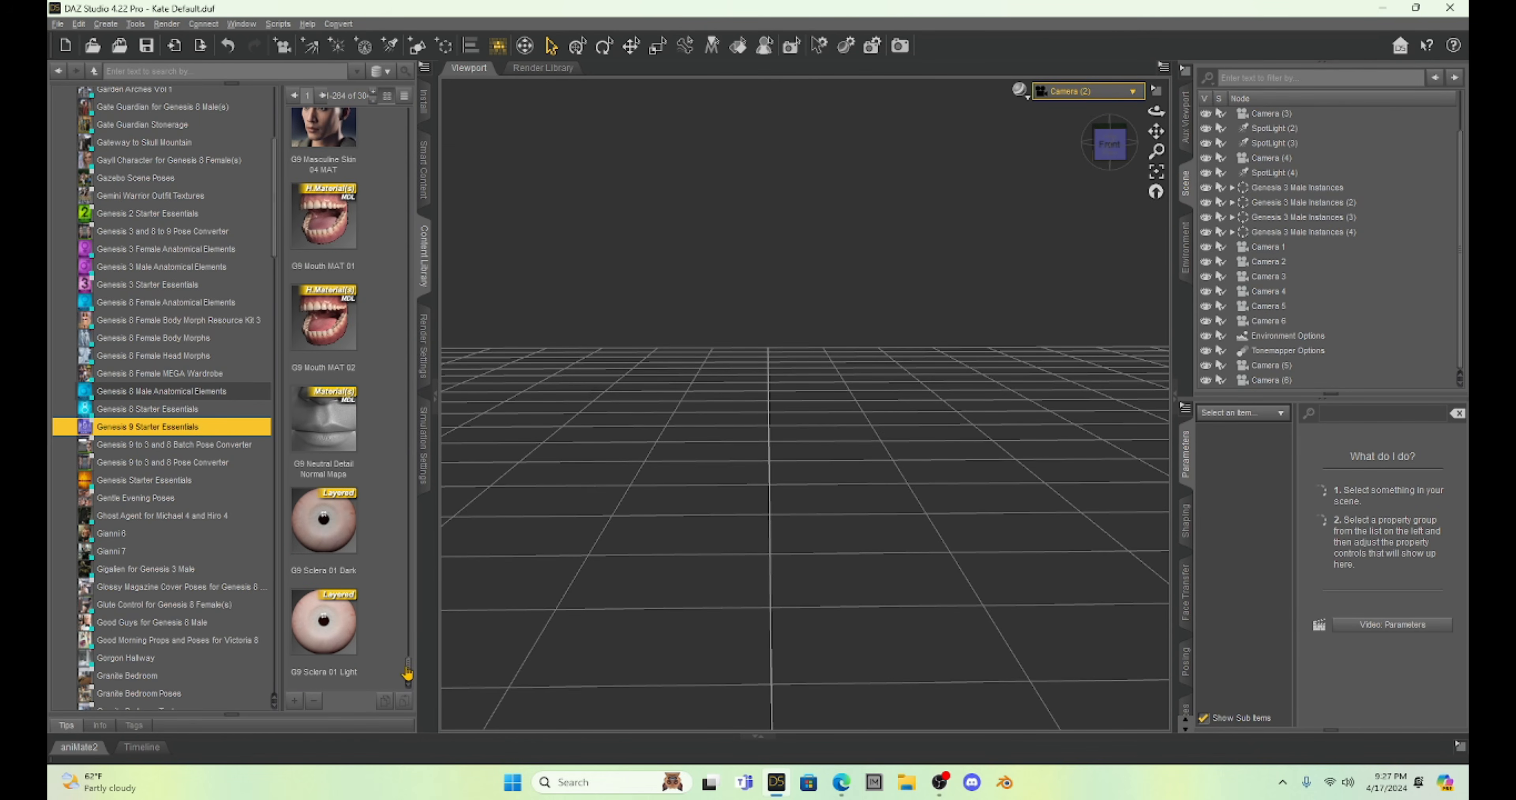
pyautogui.moveTo(409, 671); pyautogui.dragTo(391, 114)
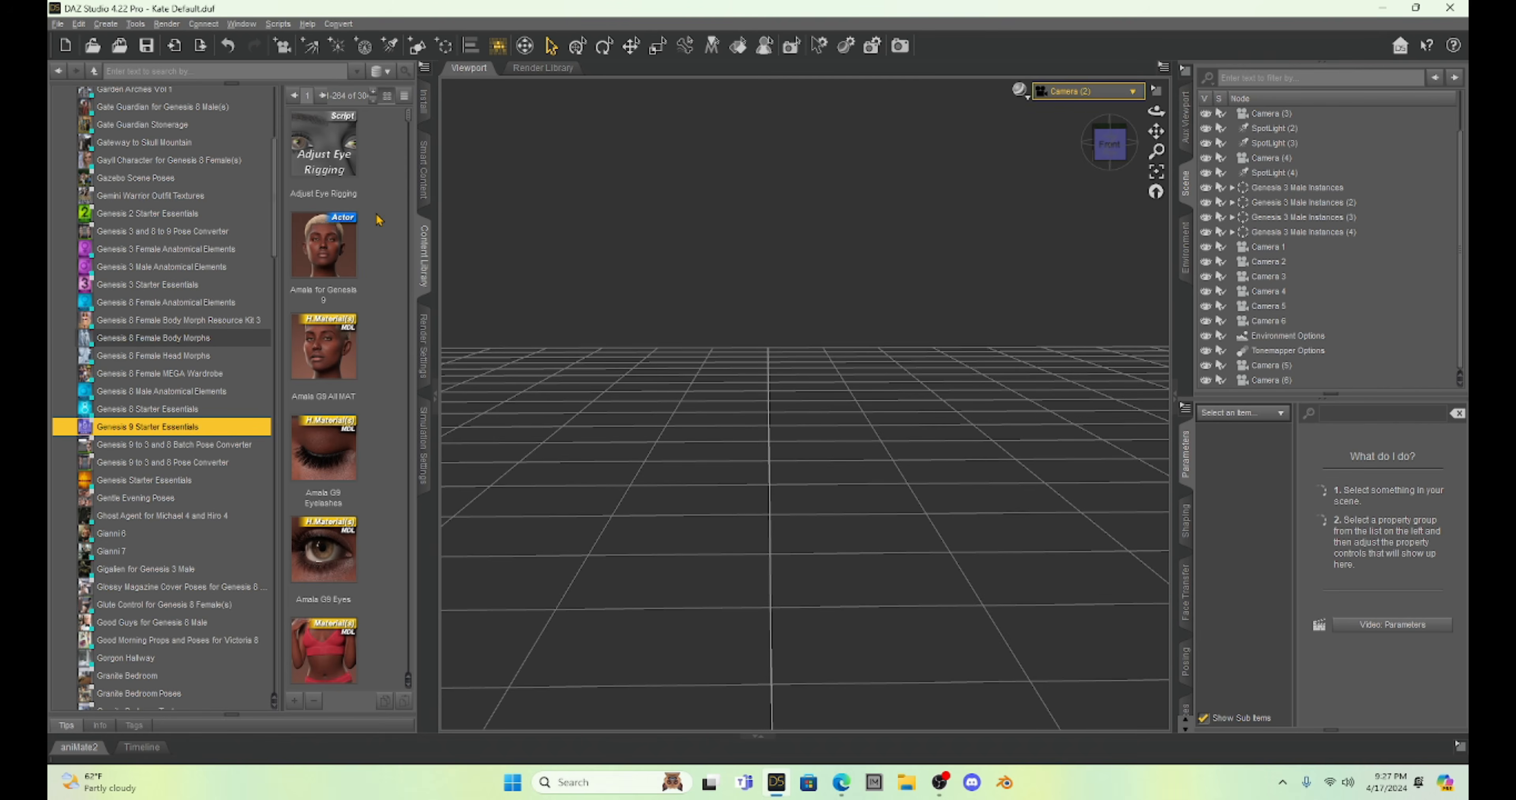
pyautogui.moveTo(321, 246)
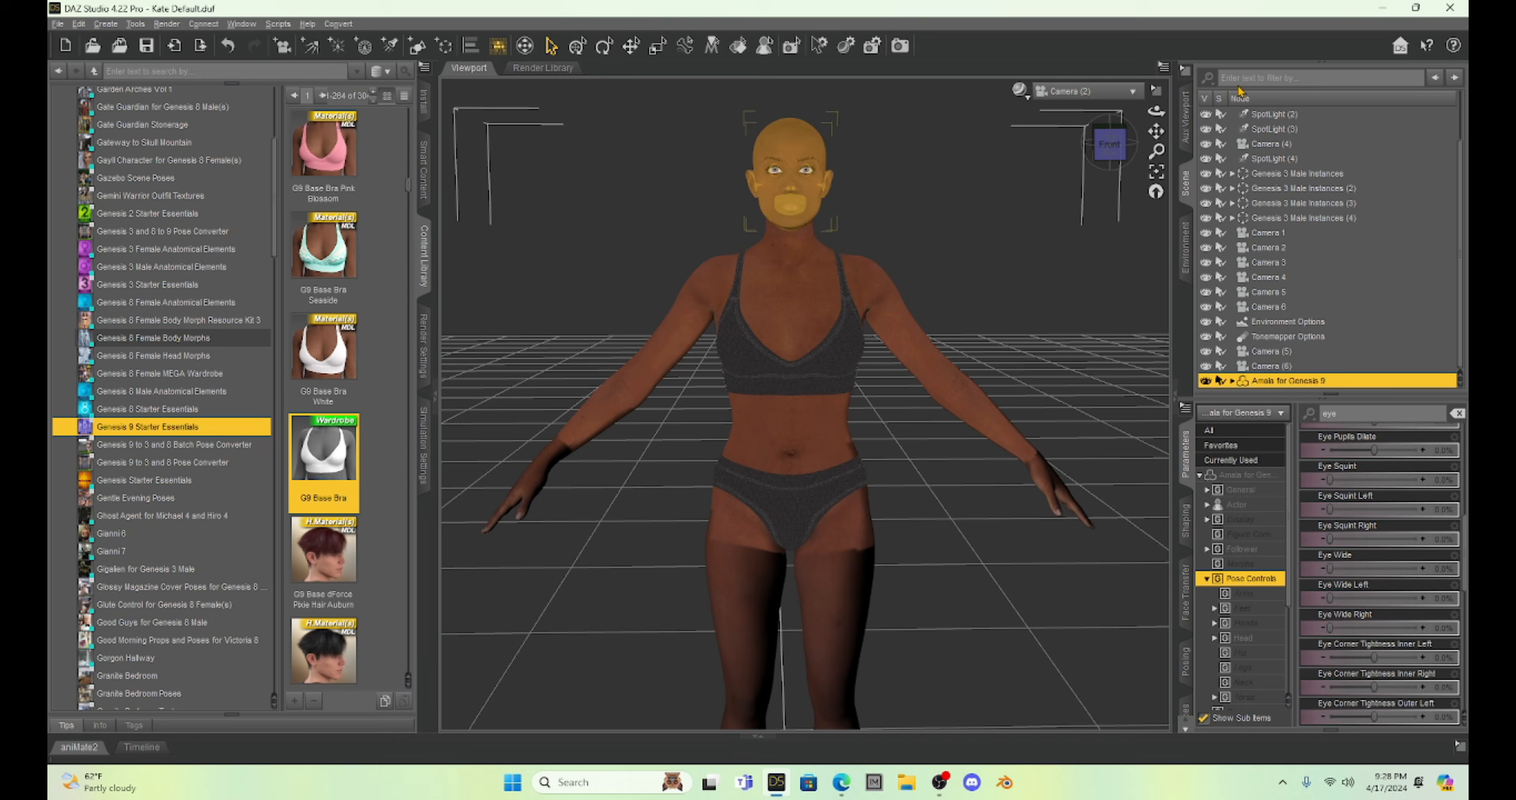
pyautogui.moveTo(1156, 131); pyautogui.dragTo(1156, 101)
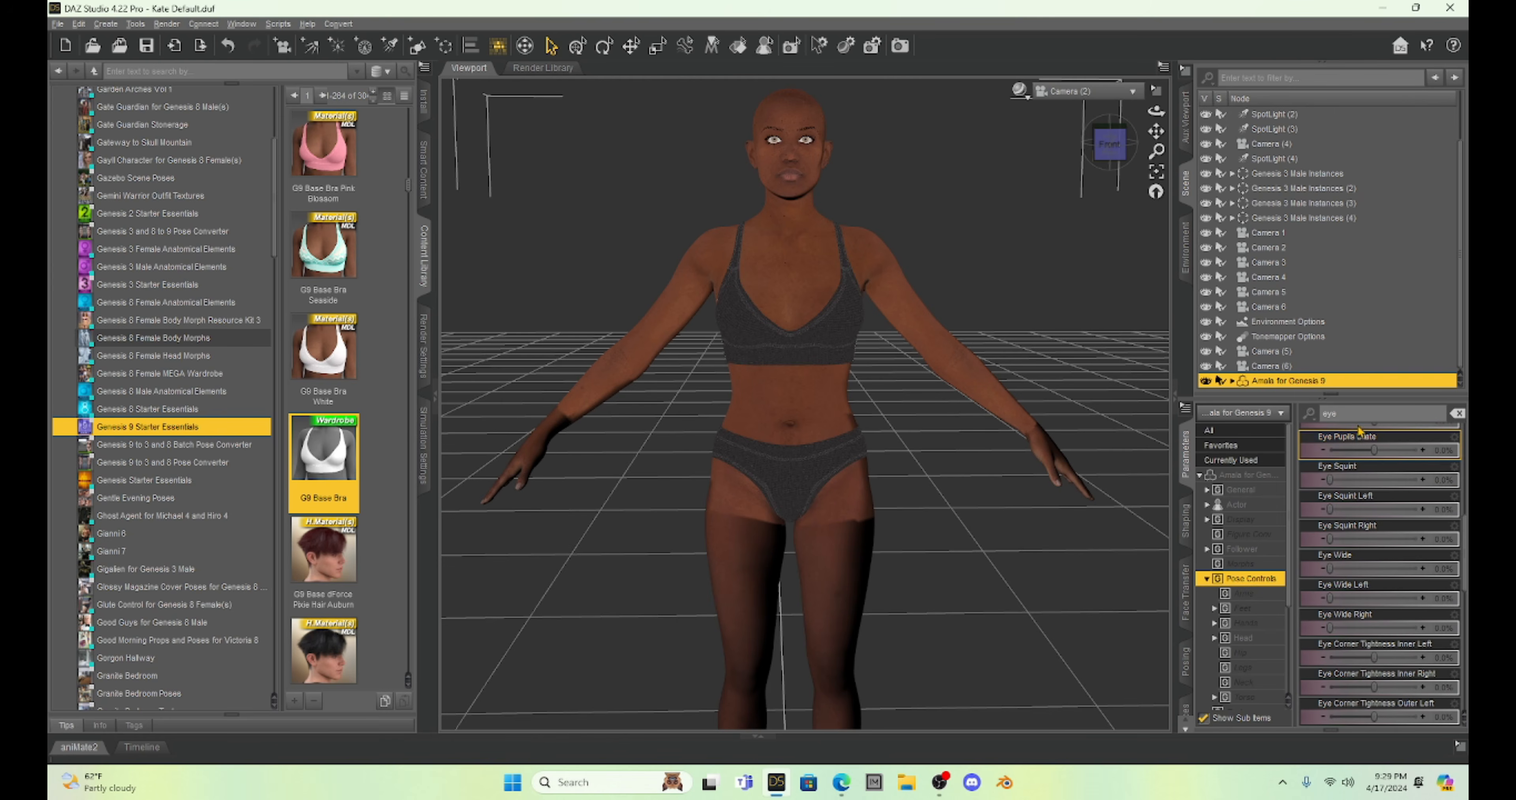
# Clear the "eye" parameter filter and shift the Amala figure sideways to an X Translate of about 64.
pyautogui.moveTo(1381, 414); pyautogui.dragTo(1234, 382)
pyautogui.press('BackSpace')
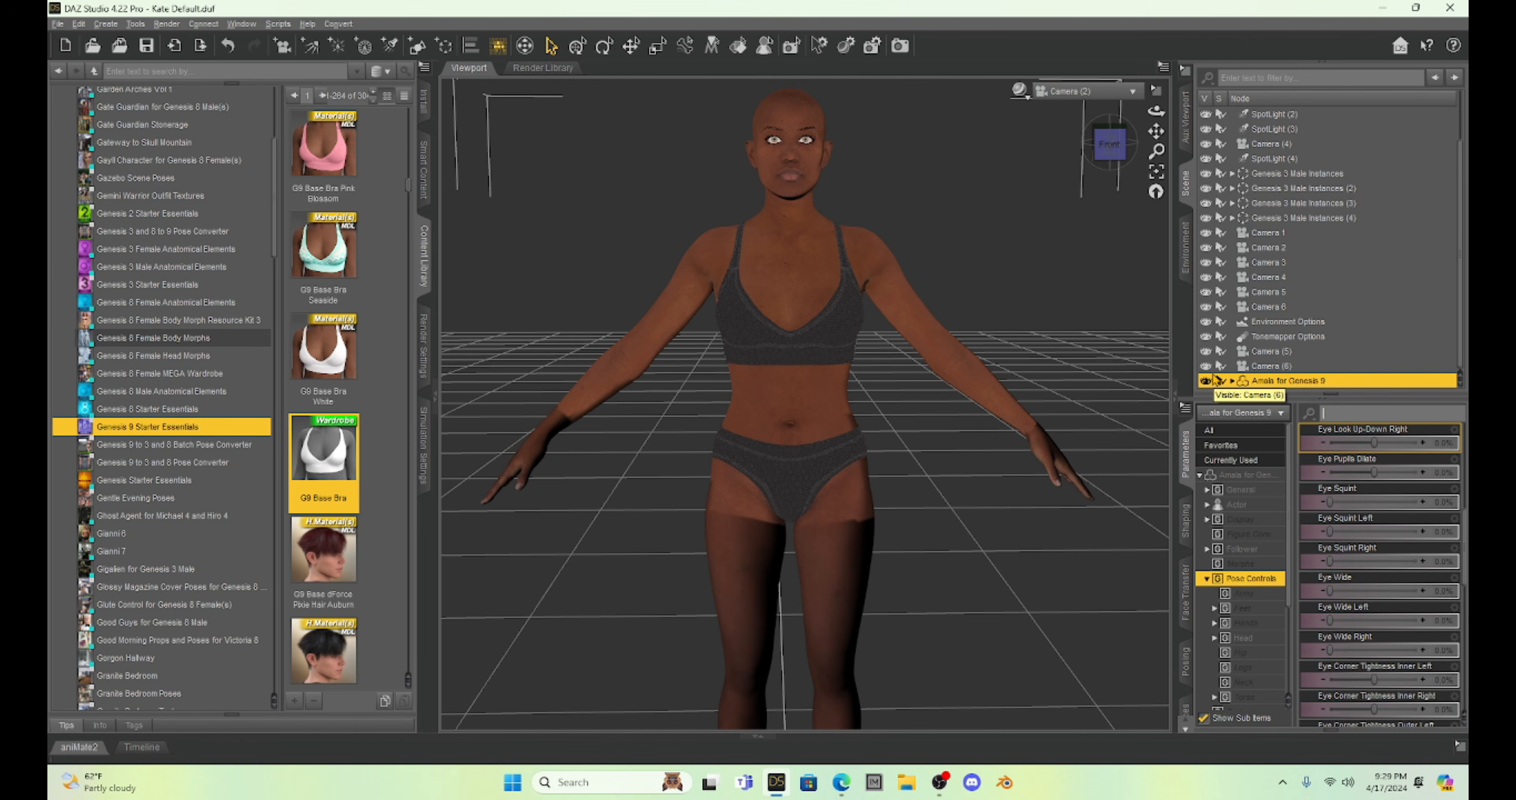
pyautogui.click(1242, 474)
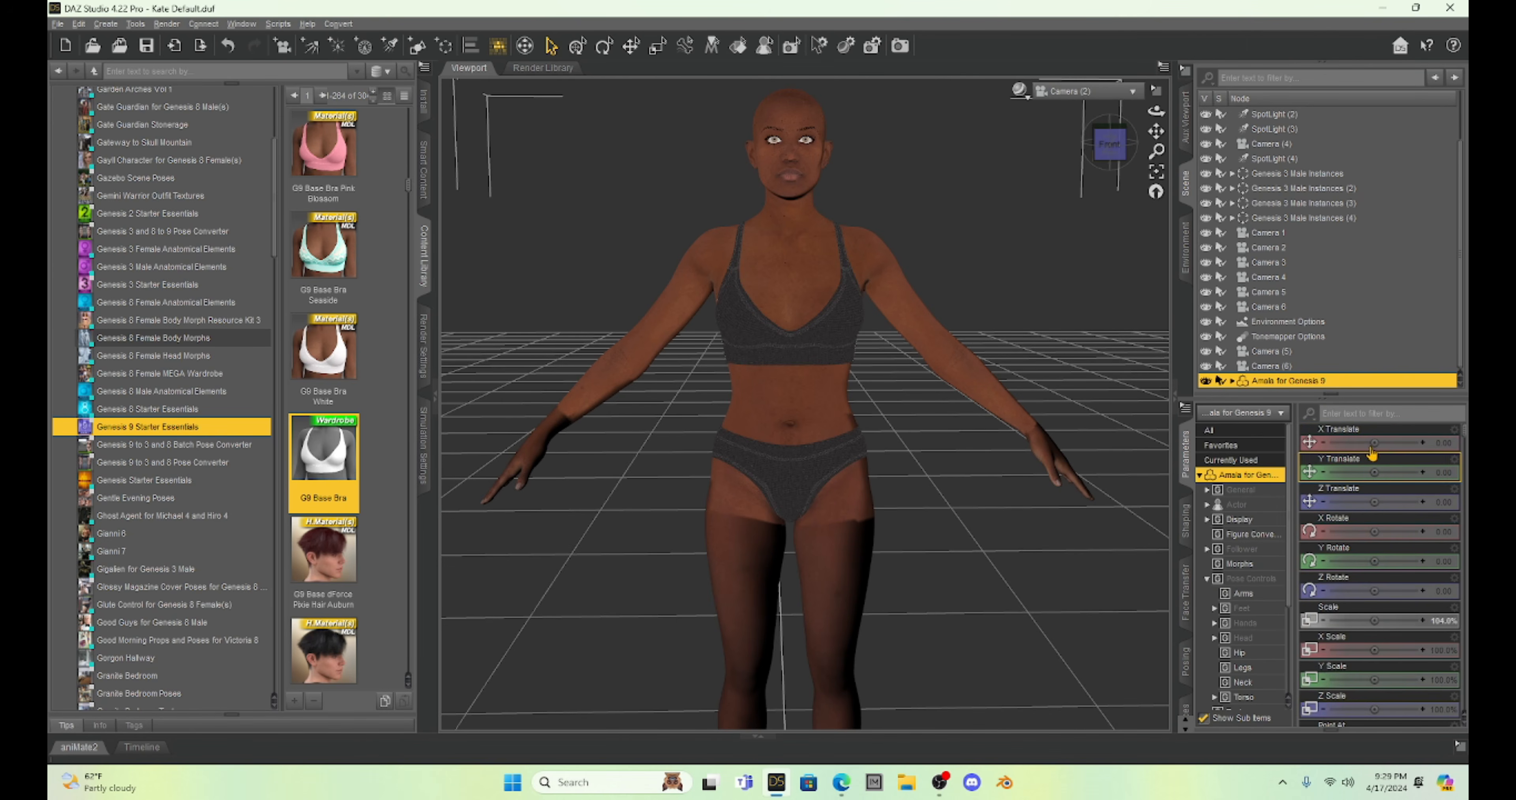
pyautogui.moveTo(1373, 444); pyautogui.dragTo(1395, 444)
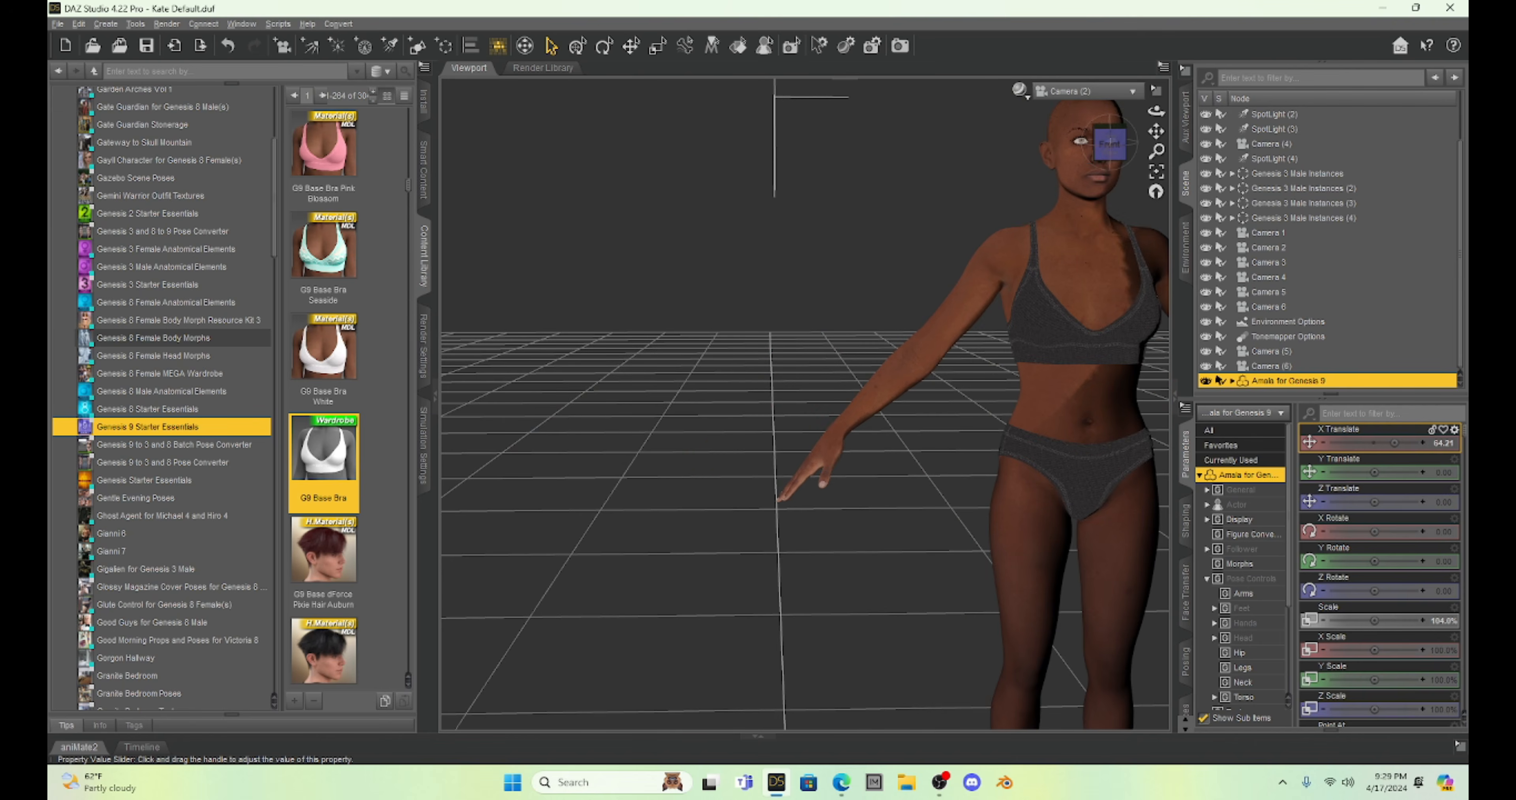
# Deselect the Amala figure and expand the Teens group of the Genesis 8 Female characters in the content library's People category.
pyautogui.click(782, 230)
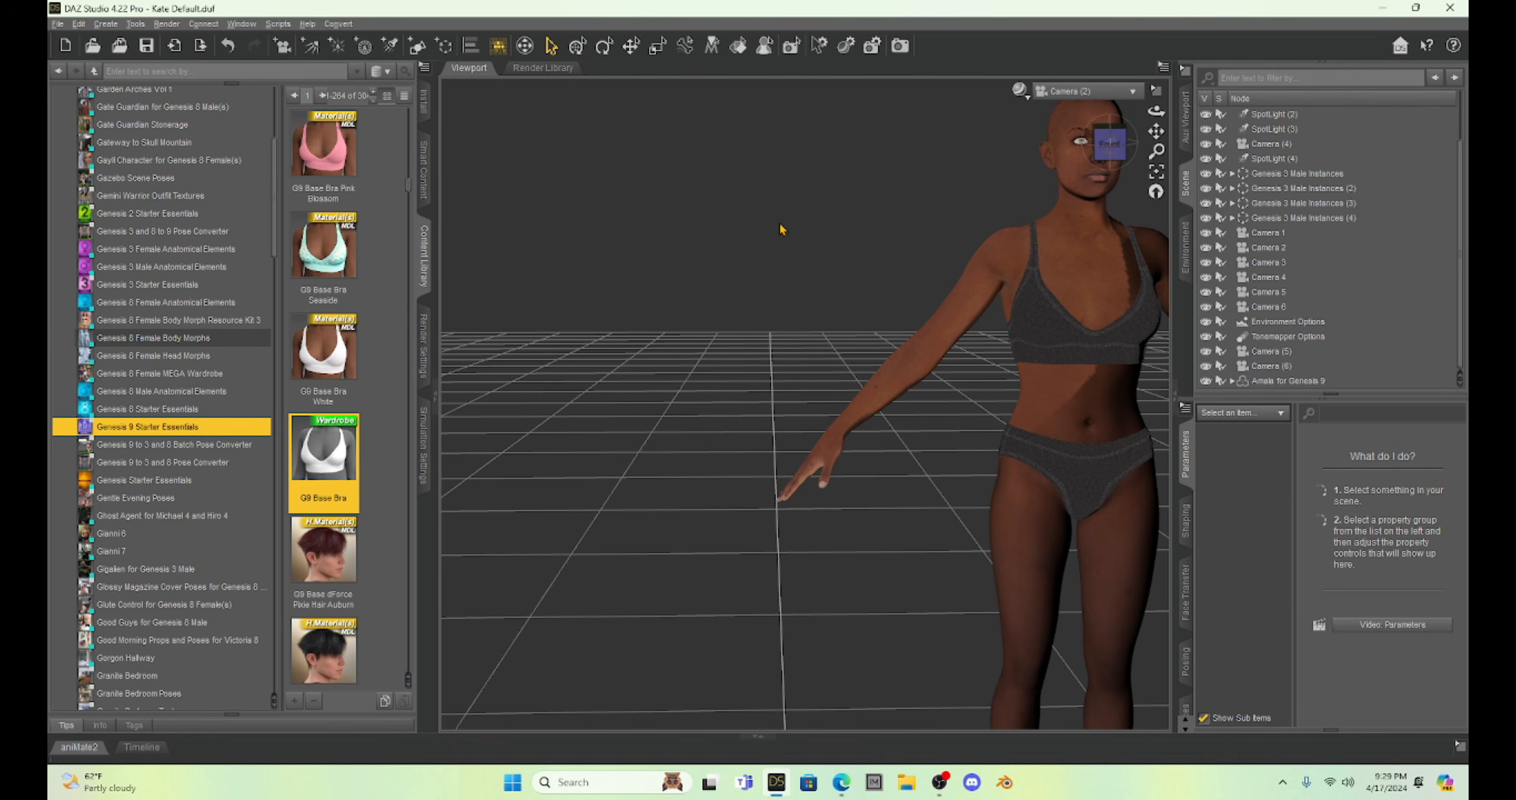
pyautogui.scroll(-12, 137, 457)
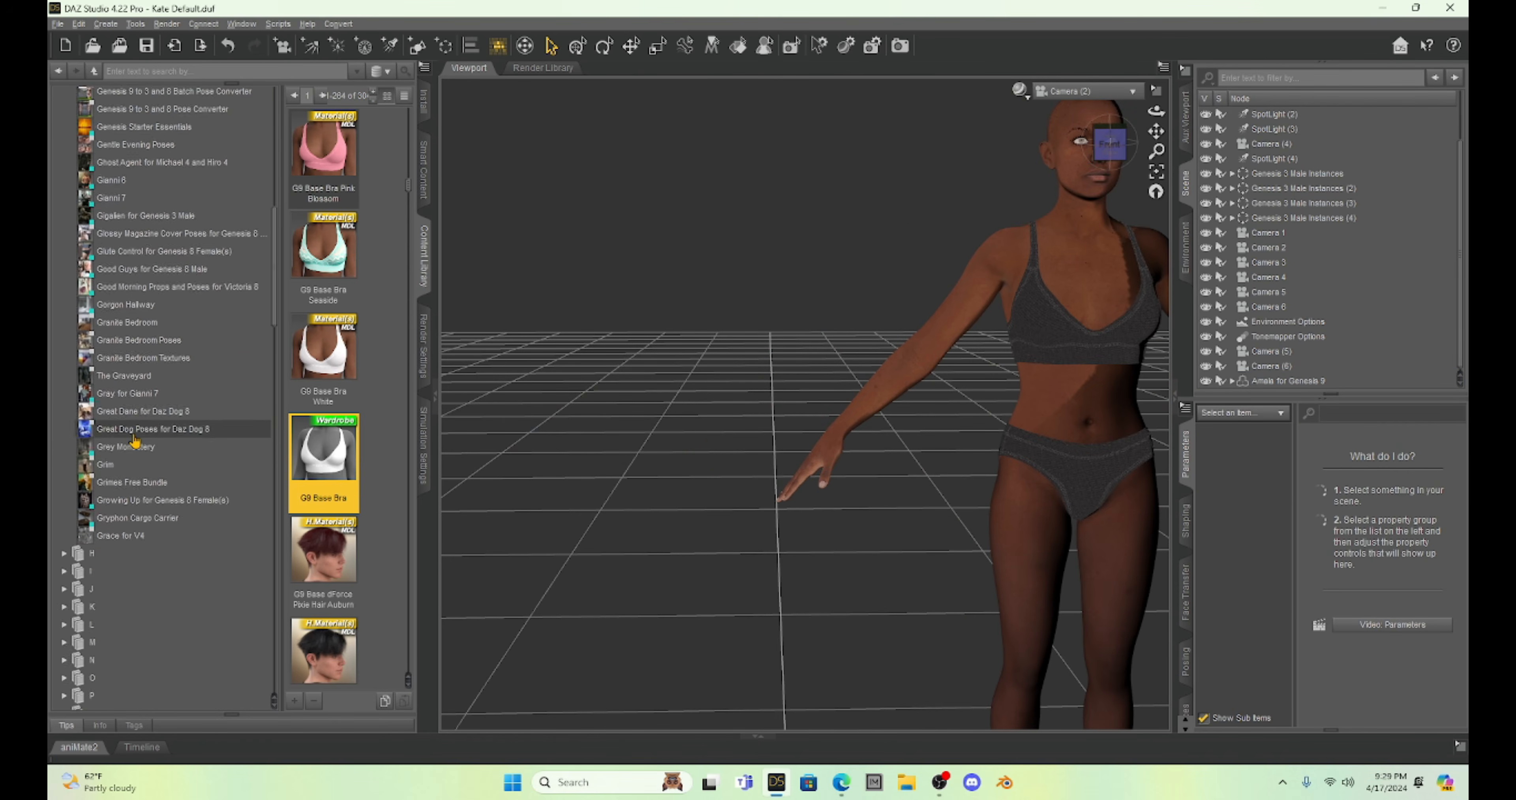
pyautogui.scroll(-8, 136, 456)
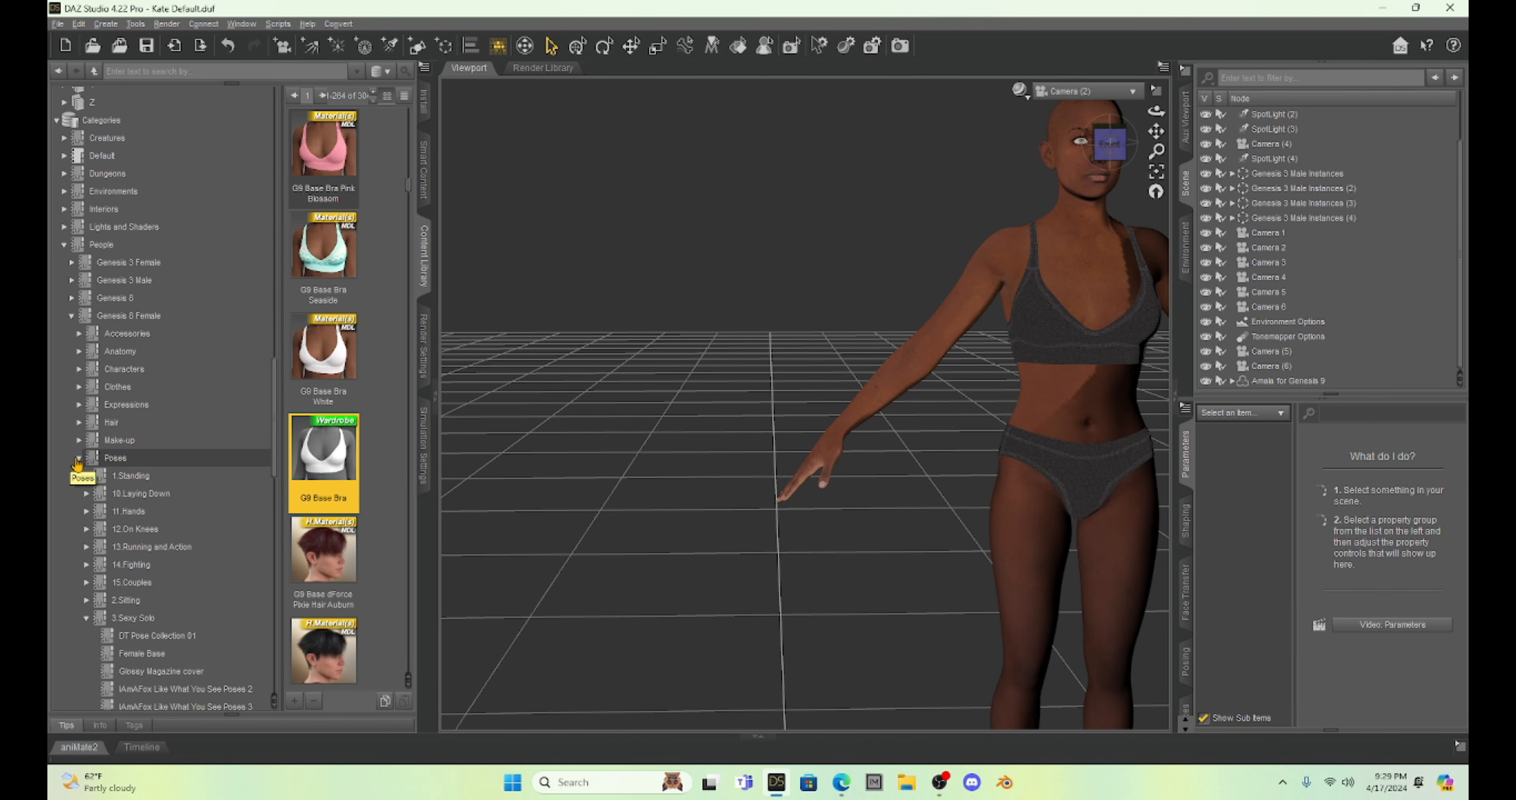
pyautogui.click(79, 369)
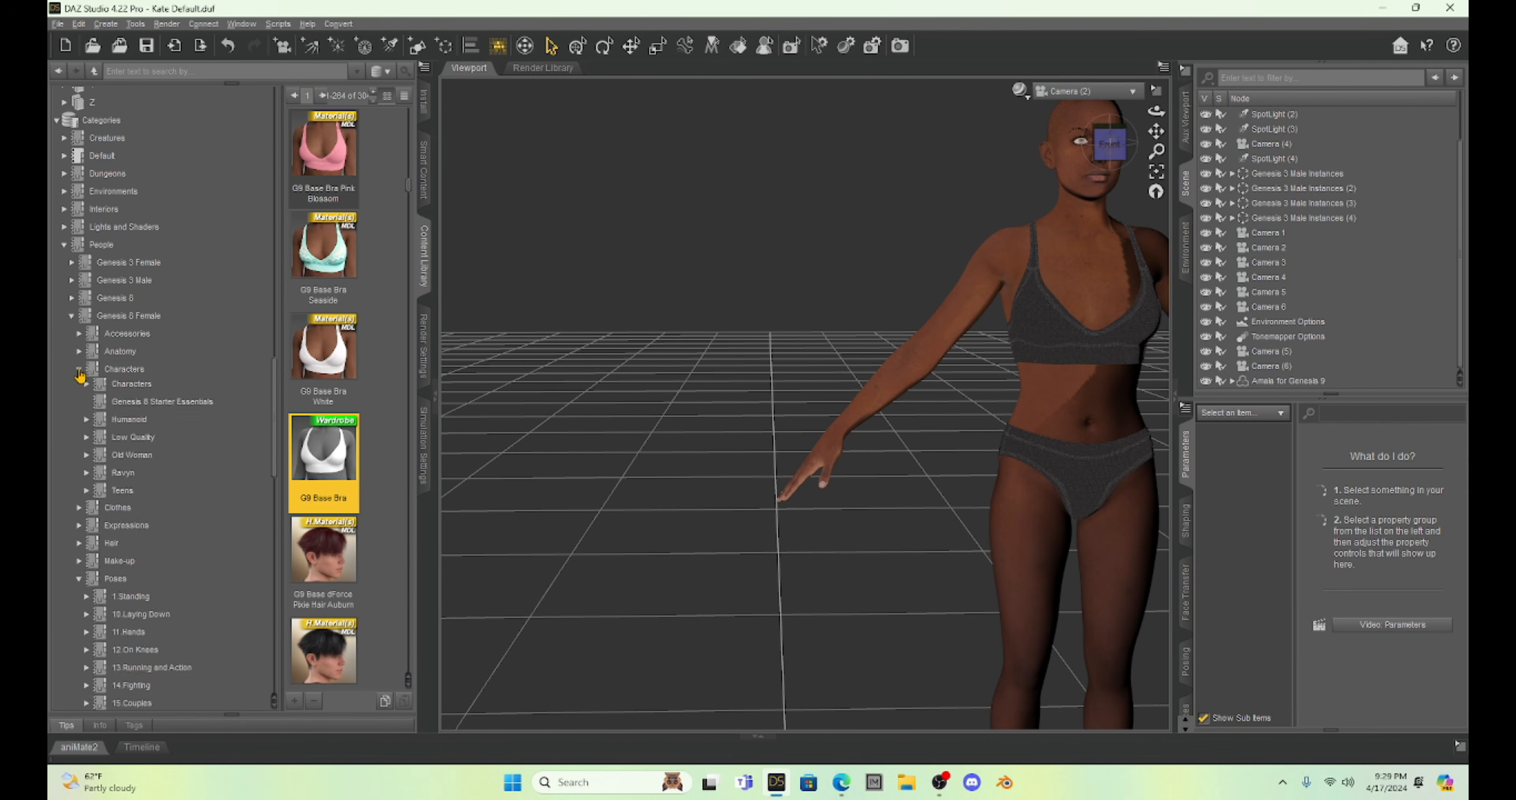
pyautogui.scroll(-2, 155, 389)
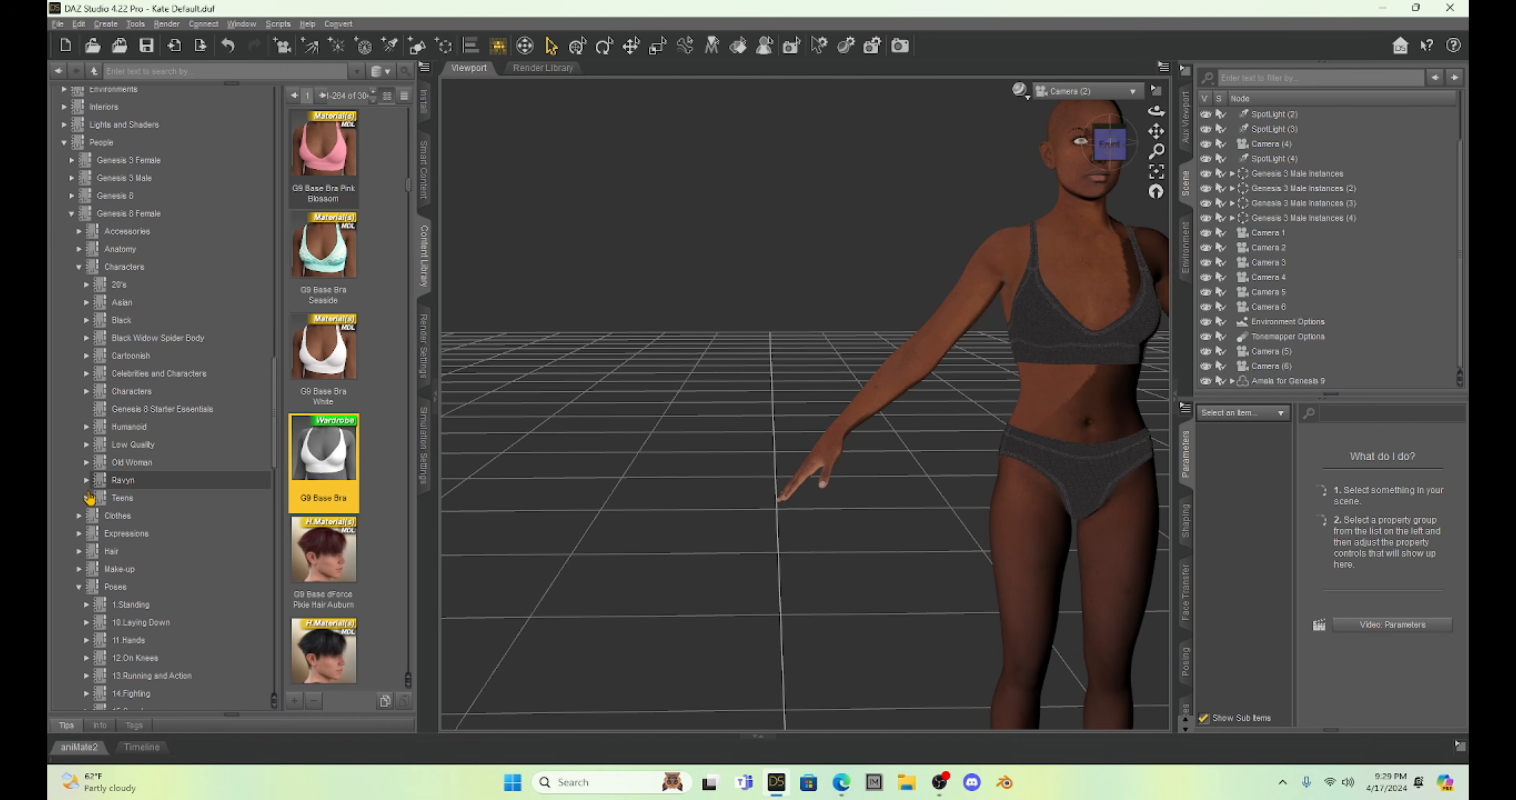
pyautogui.click(86, 499)
pyautogui.scroll(-5, 147, 503)
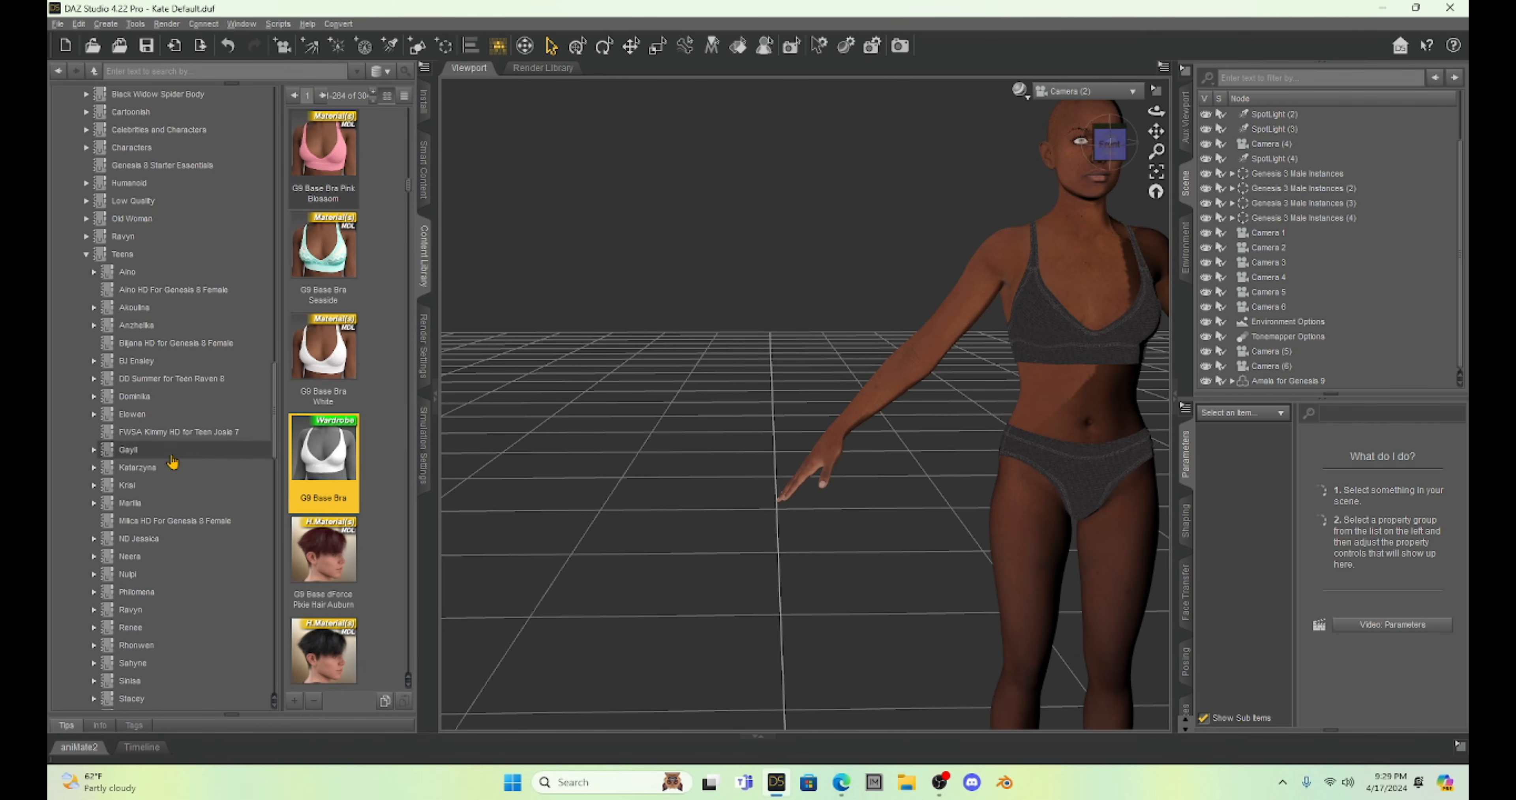
# Load the Milica actor from the Milica HD For Genesis 8 Female content into the scene.
pyautogui.click(156, 507)
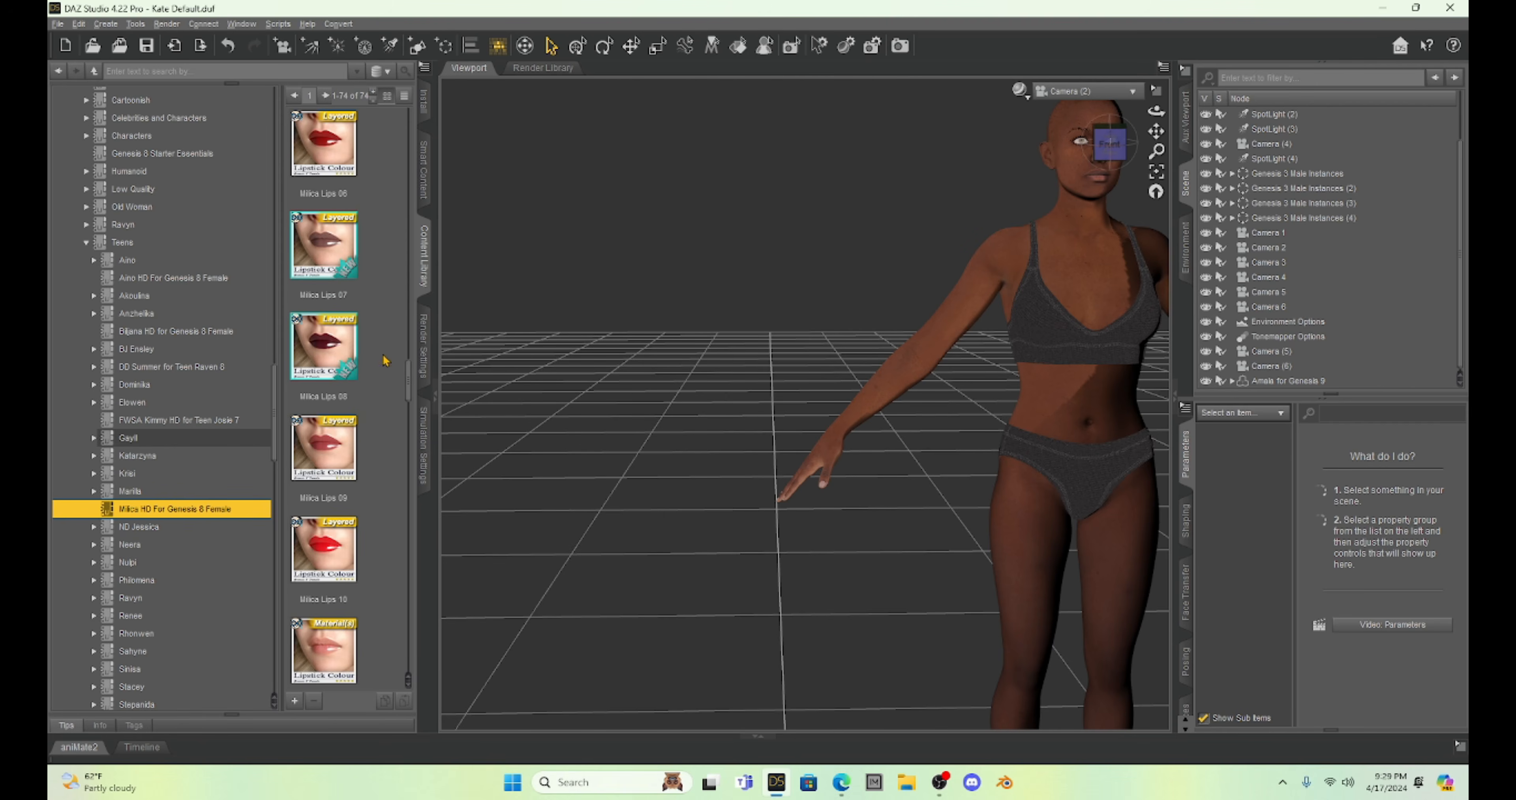
pyautogui.moveTo(409, 388); pyautogui.dragTo(433, 701)
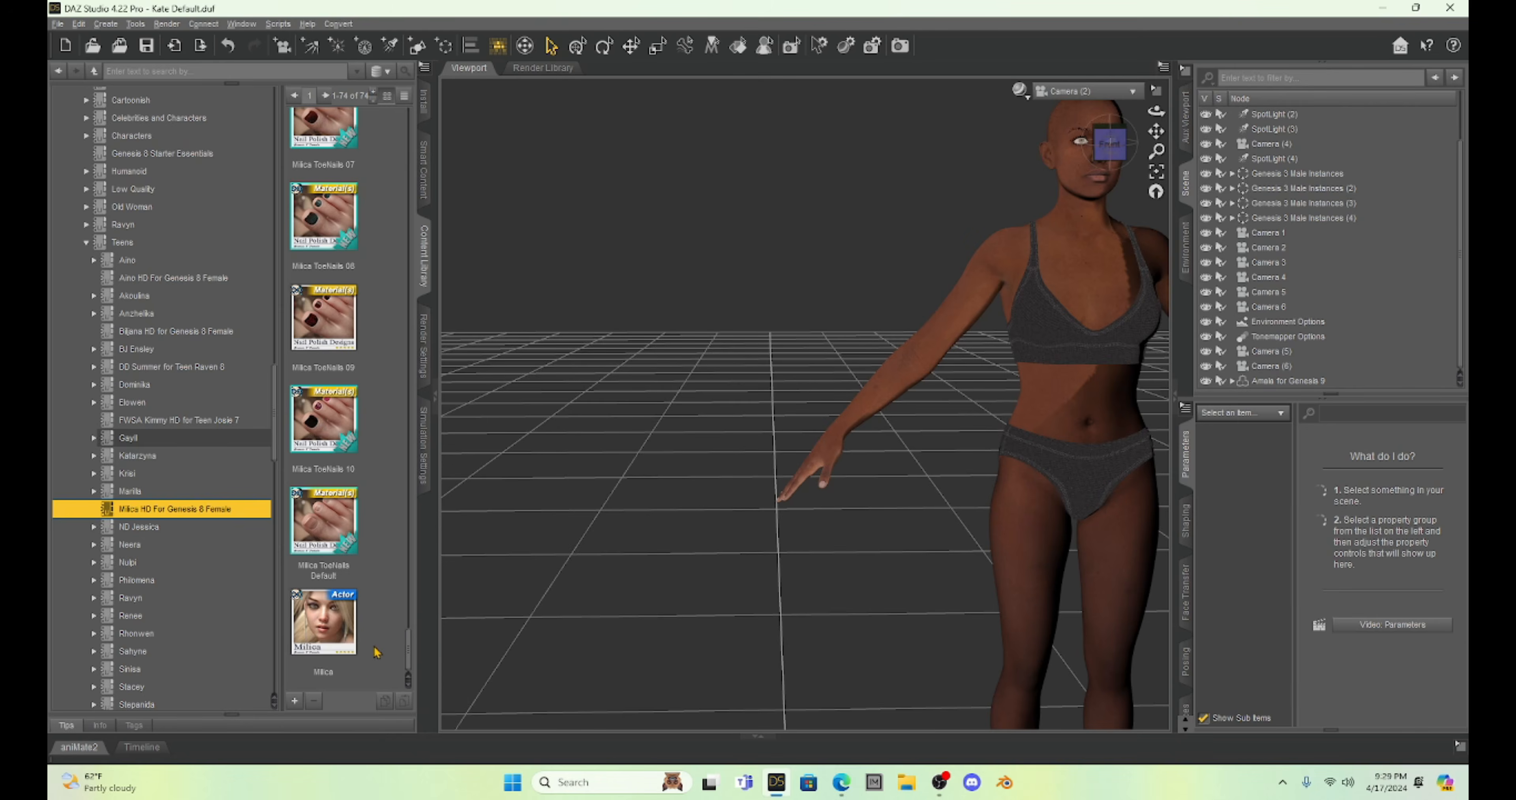
pyautogui.doubleClick(323, 624)
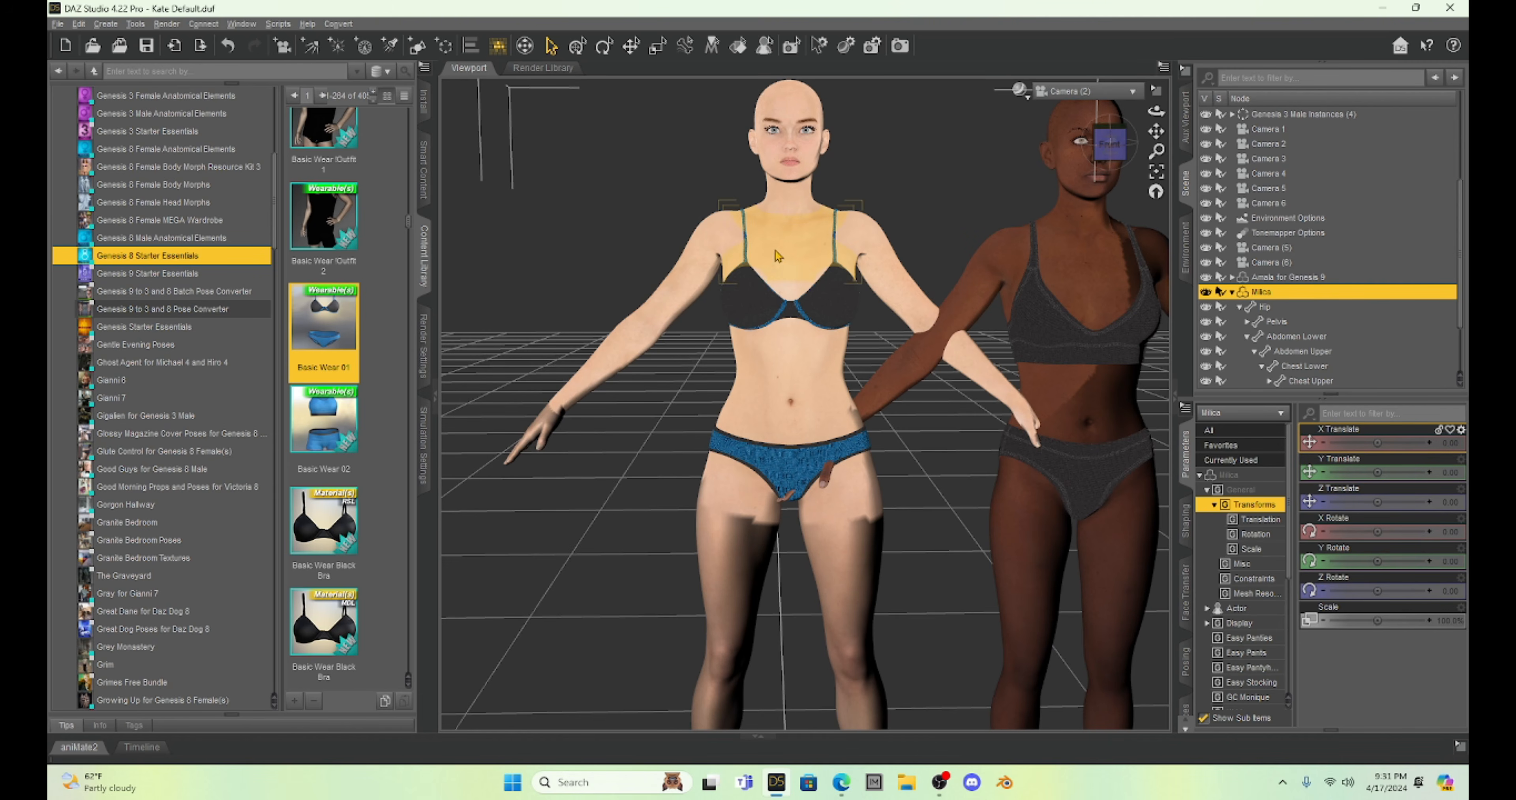
# Shift the Amala figure sideways to an X Translate of about 175 and frame Milica in the view.
pyautogui.moveTo(1157, 131)
pyautogui.mouseDown()
pyautogui.moveTo(1155, 158)
pyautogui.moveTo(1148, 134)
pyautogui.mouseUp()
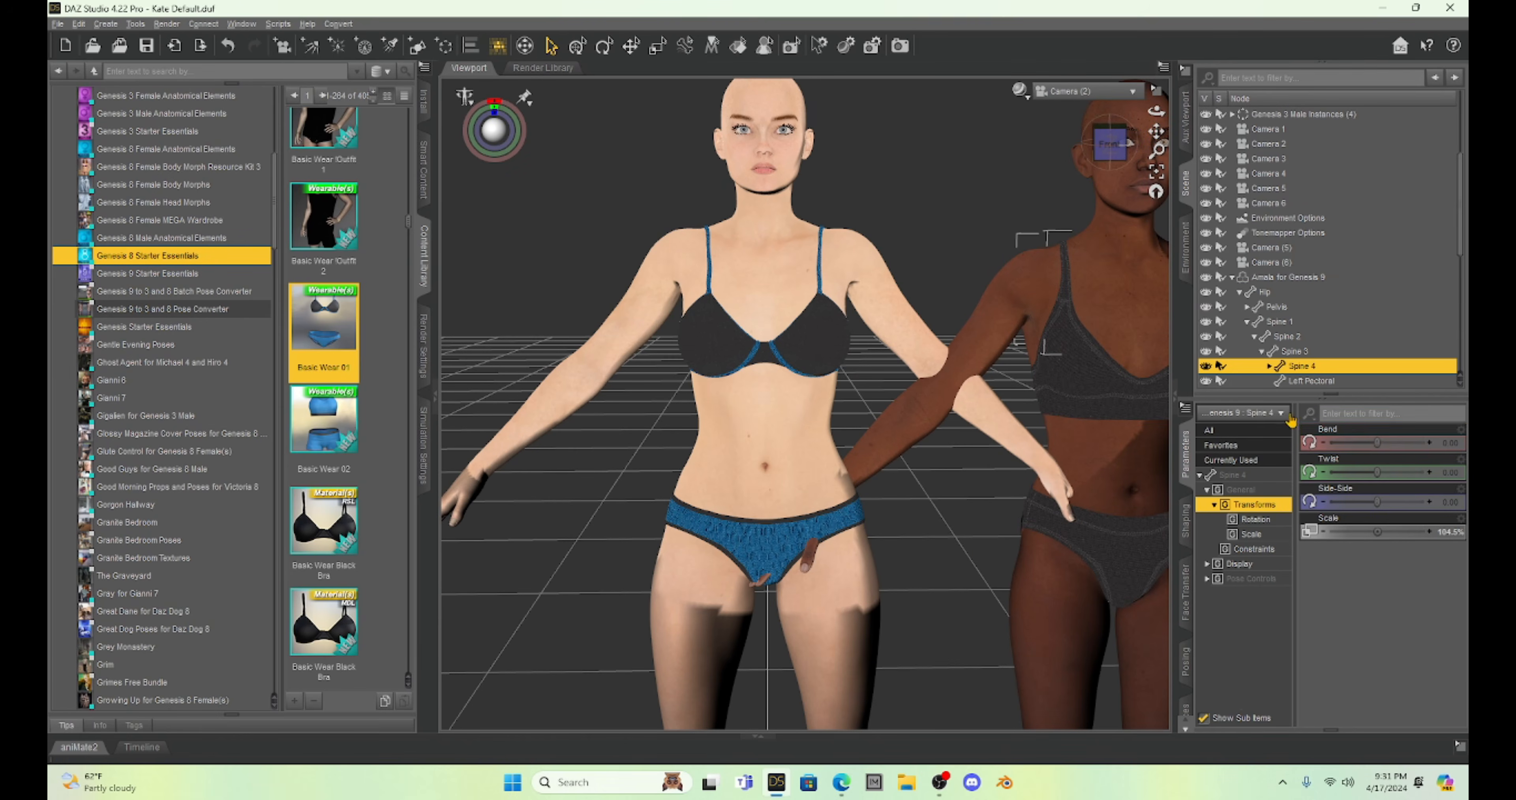
pyautogui.click(1125, 306)
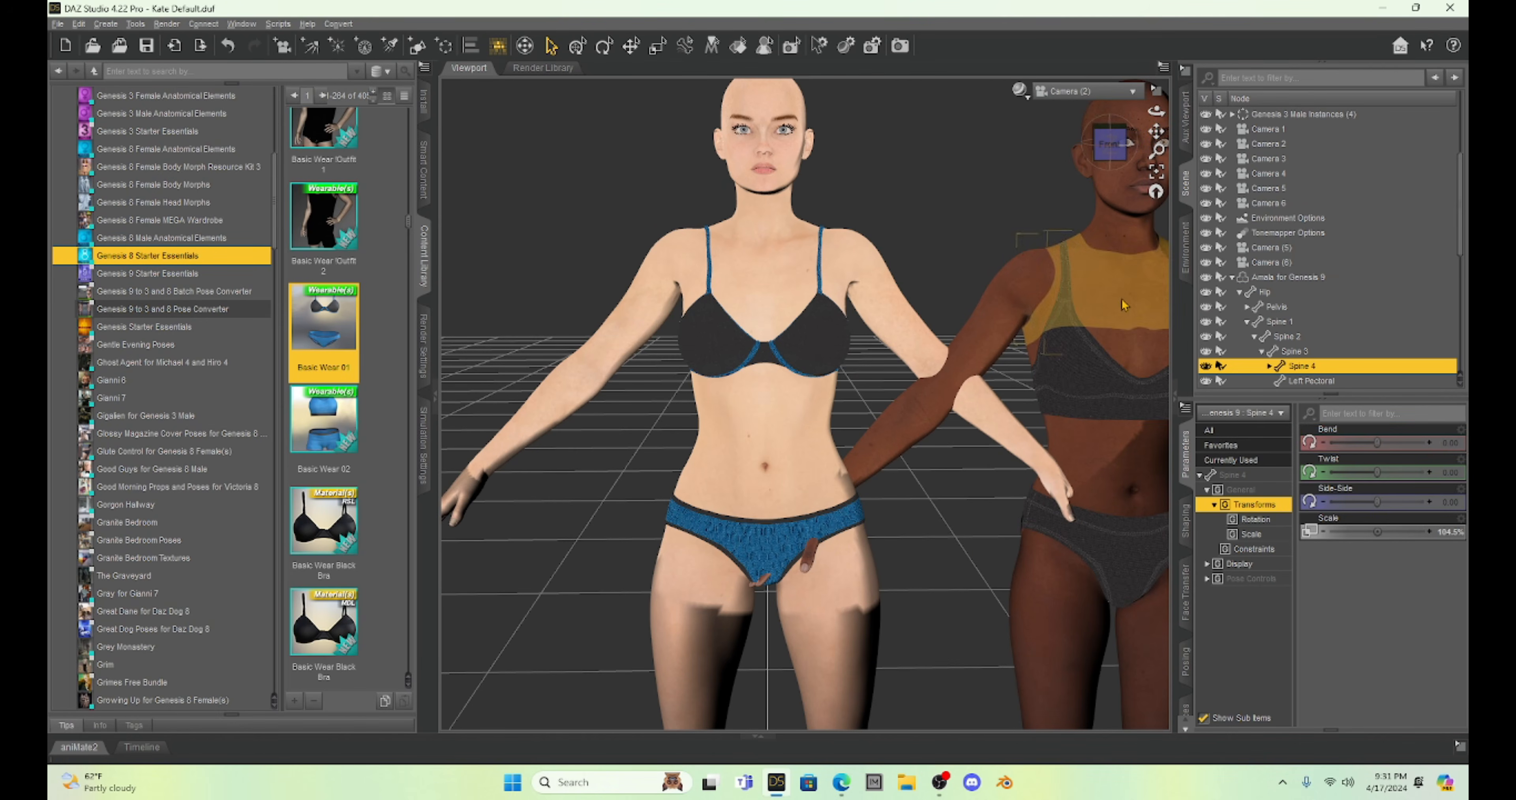
pyautogui.moveTo(1375, 442); pyautogui.dragTo(1413, 442)
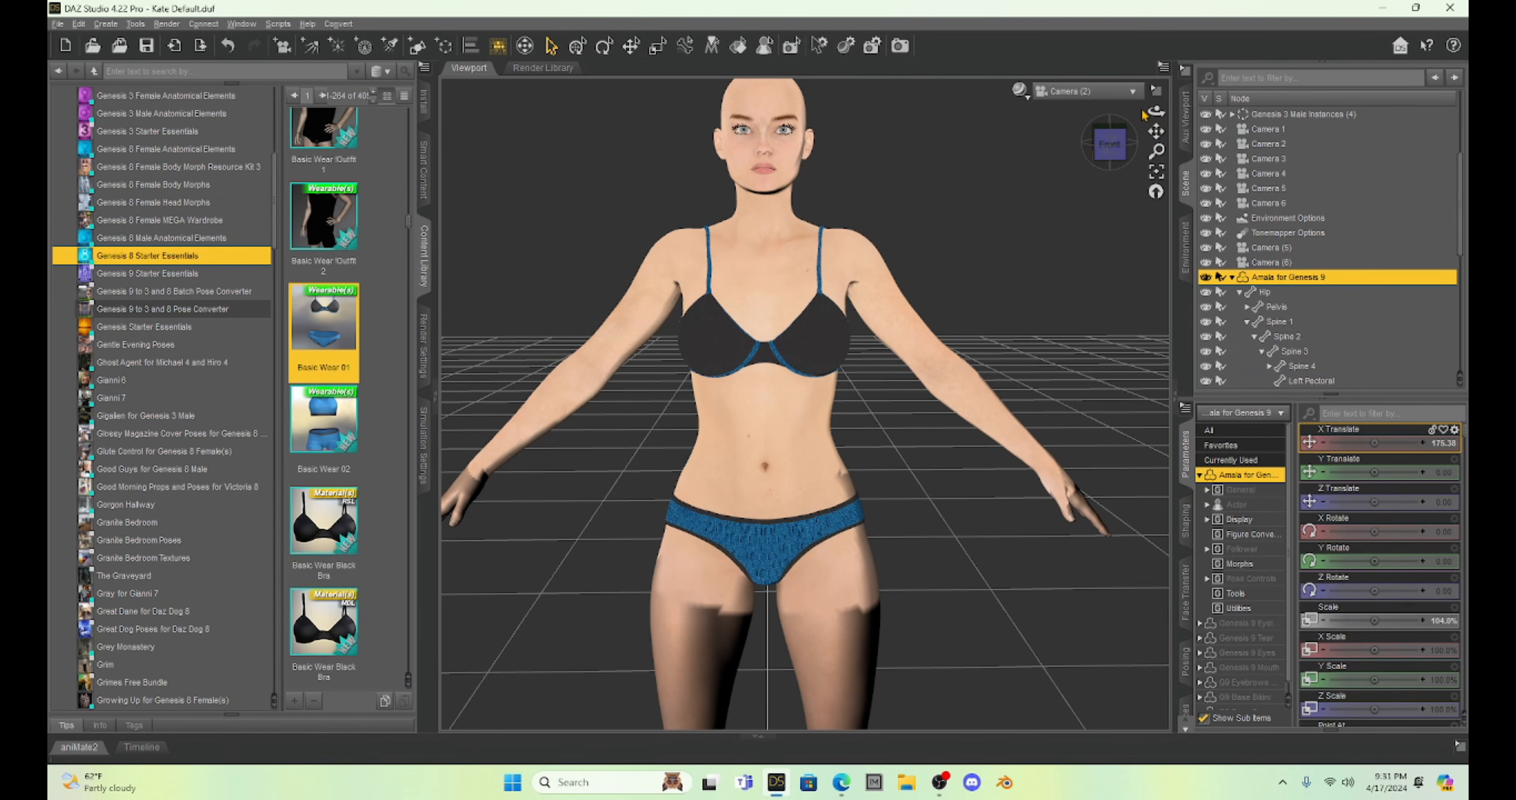
pyautogui.moveTo(1157, 131); pyautogui.dragTo(1173, 167)
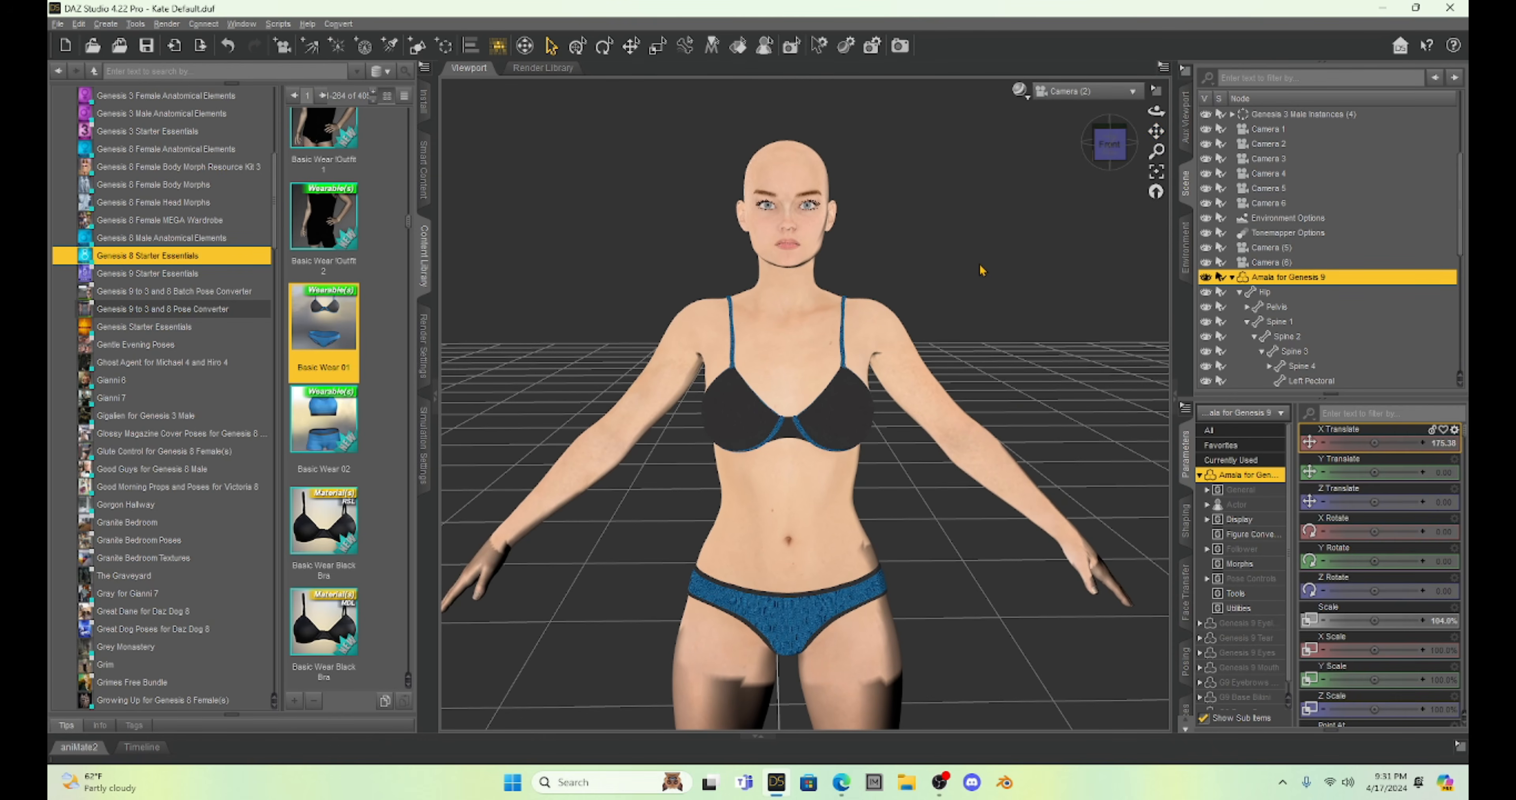
pyautogui.scroll(3, 980, 270)
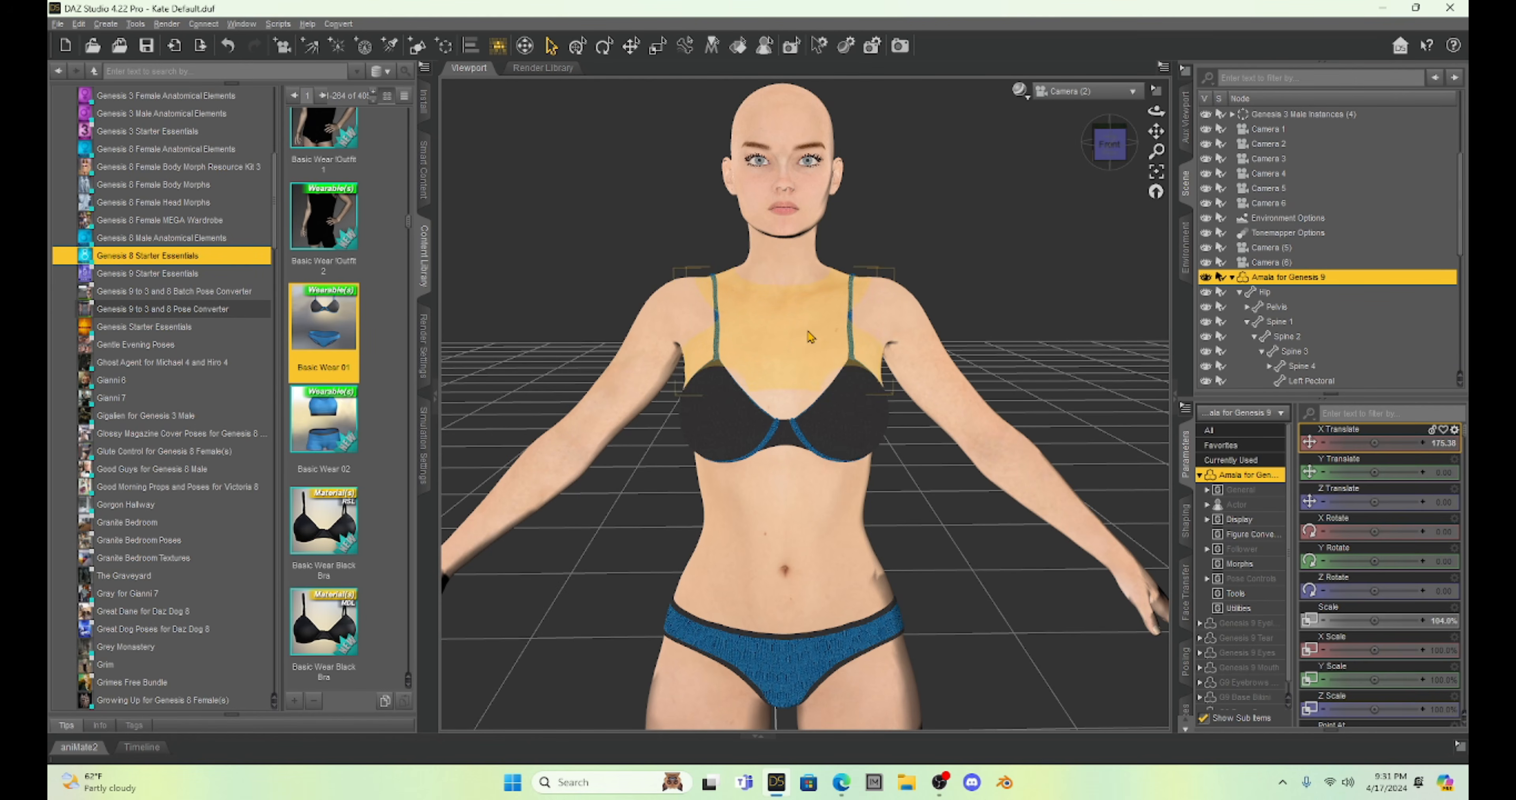
# Save the Milica figure's surfaces as a materials preset over the existing Milica Textures file, keeping the default save options.
pyautogui.click(859, 300)
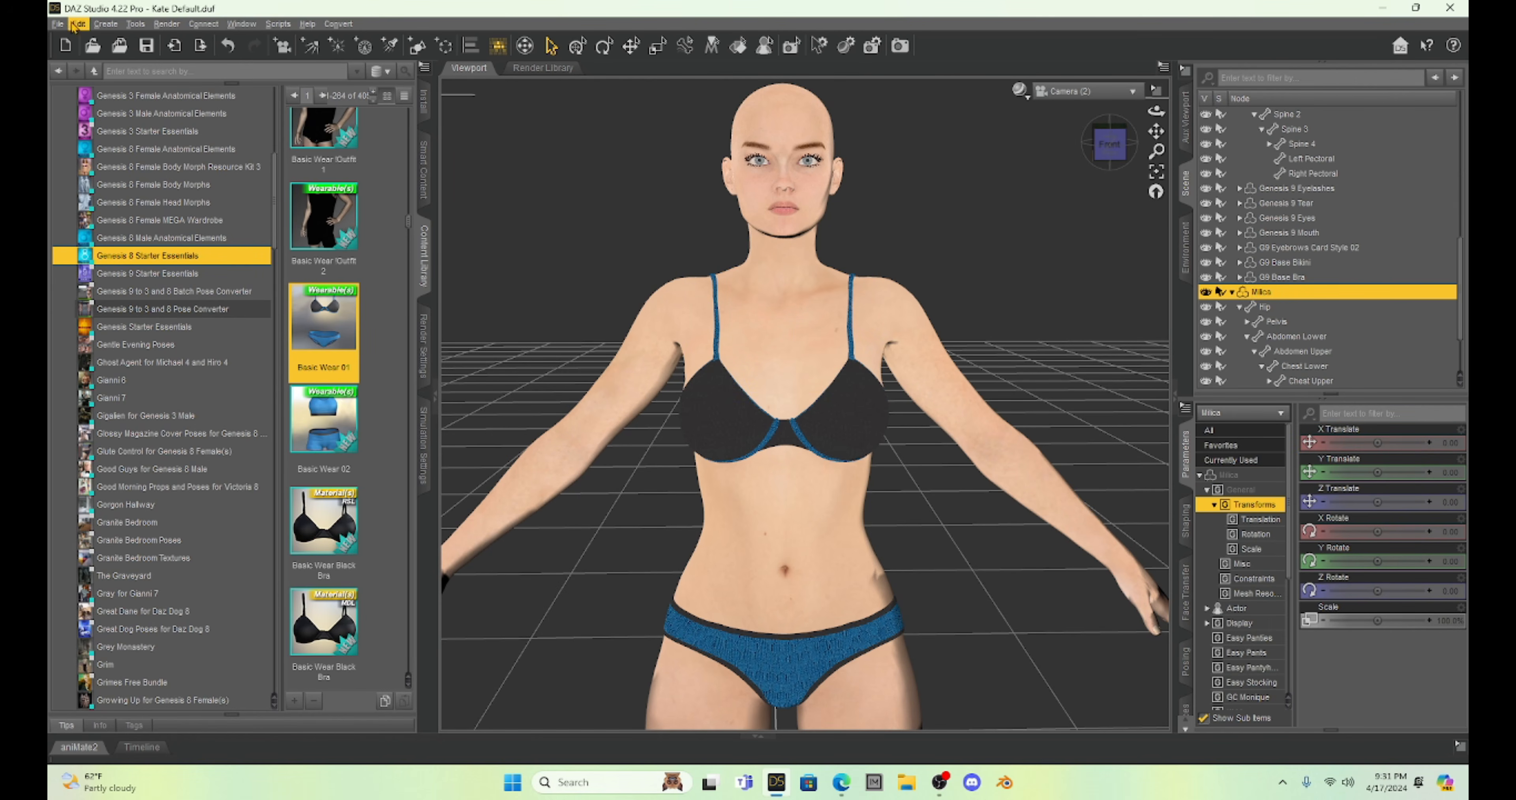
pyautogui.click(59, 25)
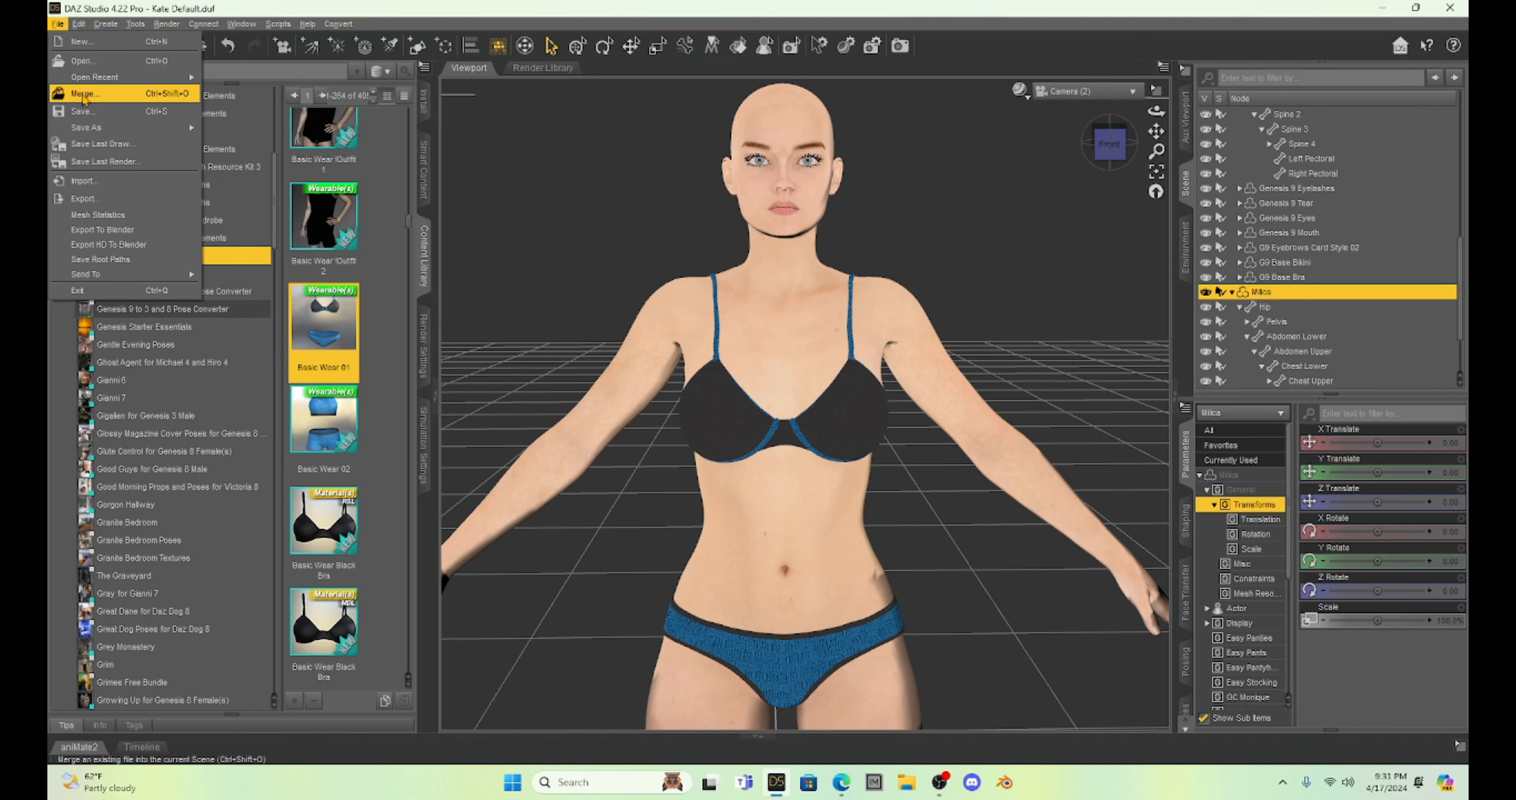
pyautogui.moveTo(98, 128)
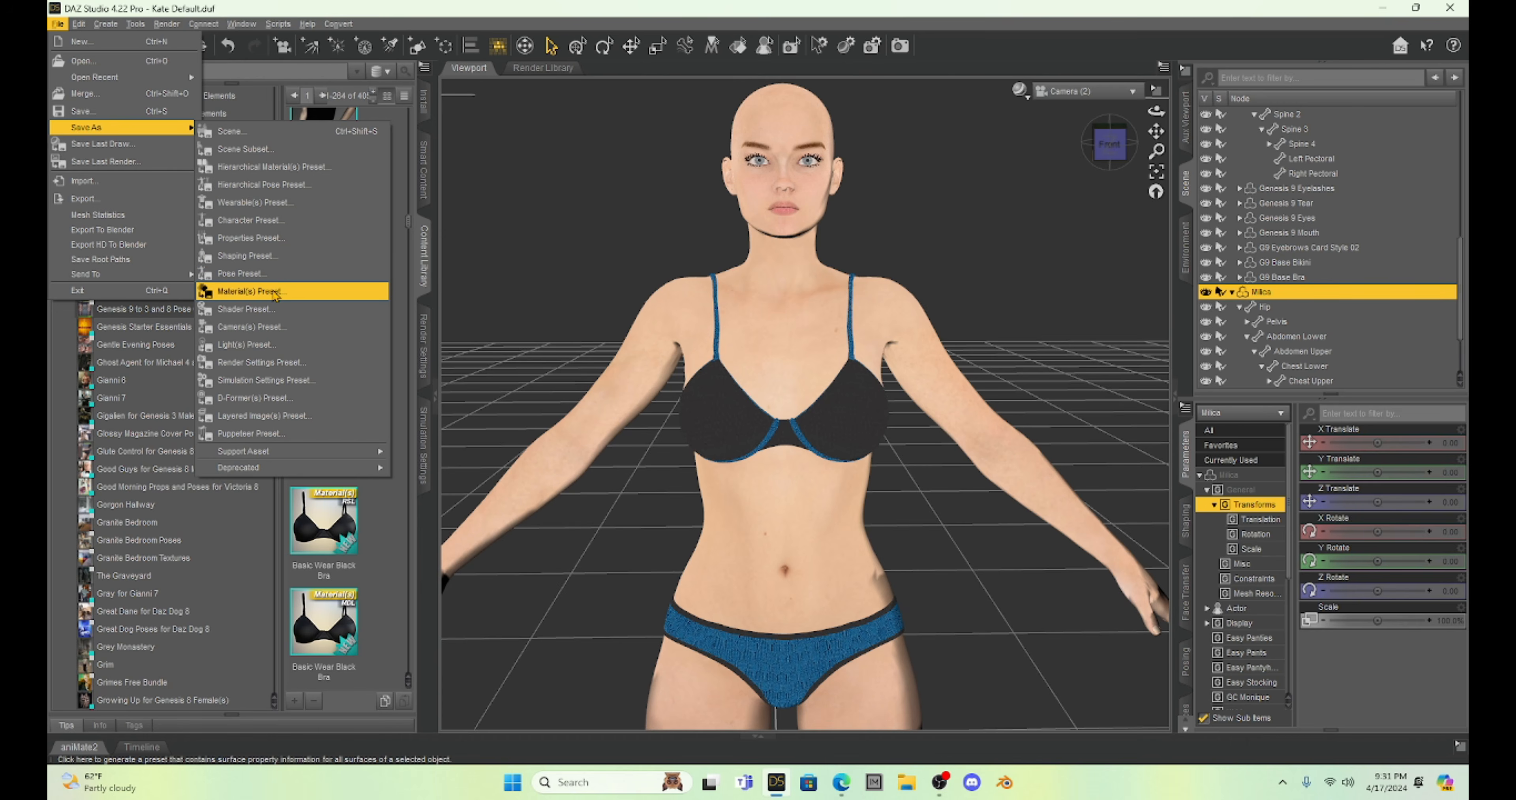
pyautogui.click(307, 298)
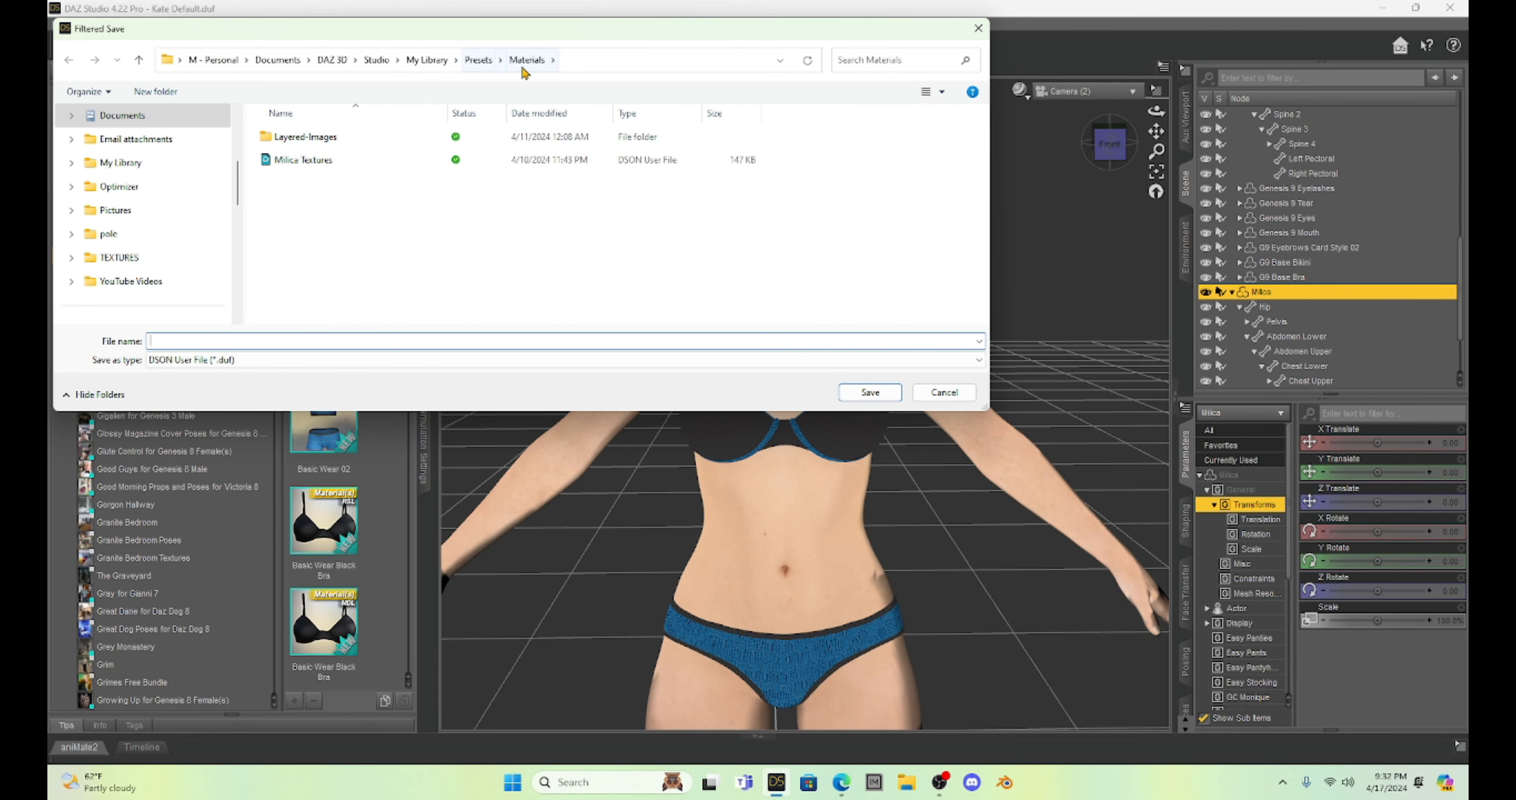
pyautogui.click(294, 164)
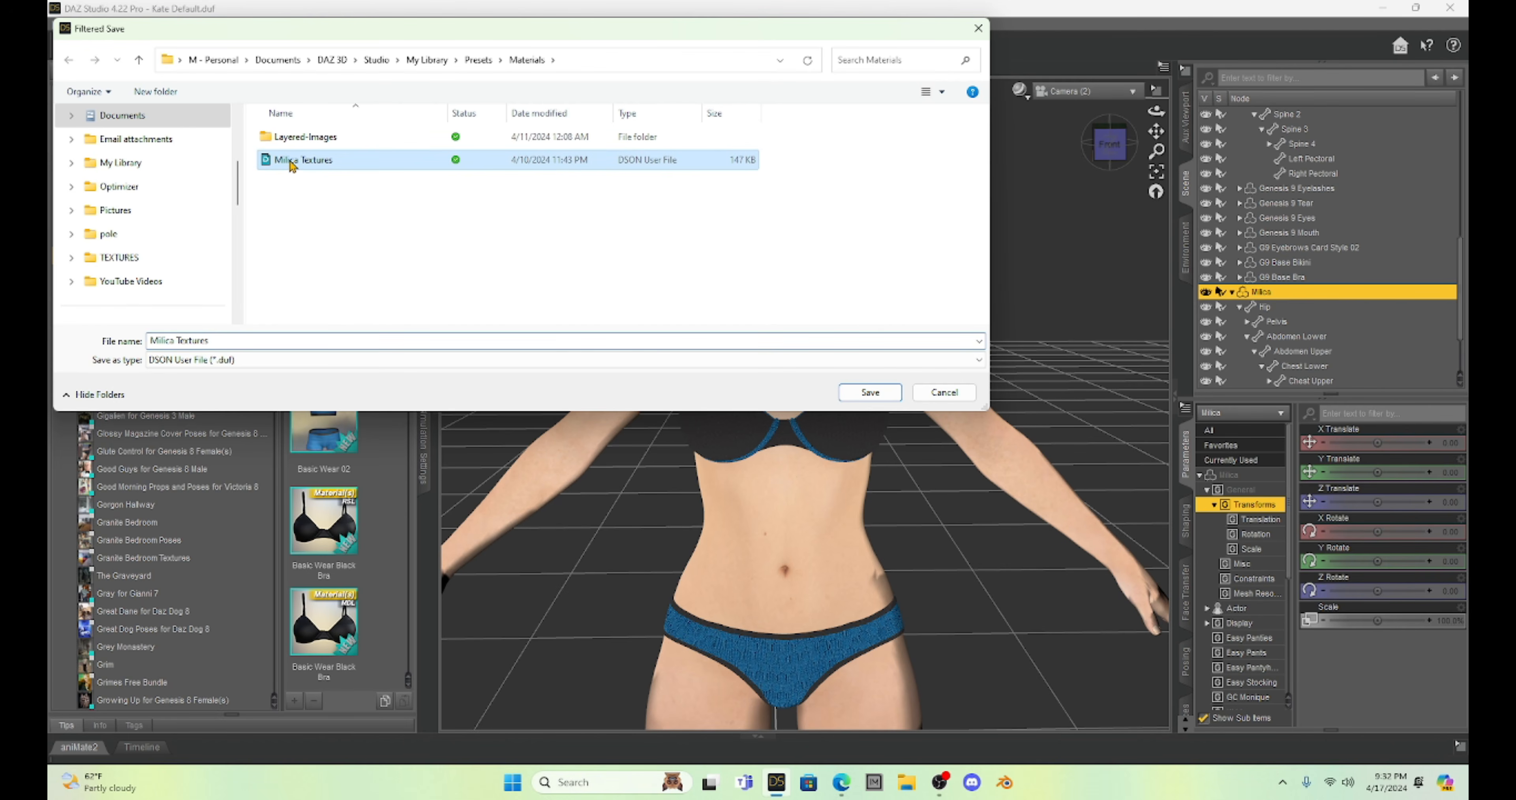
pyautogui.click(870, 392)
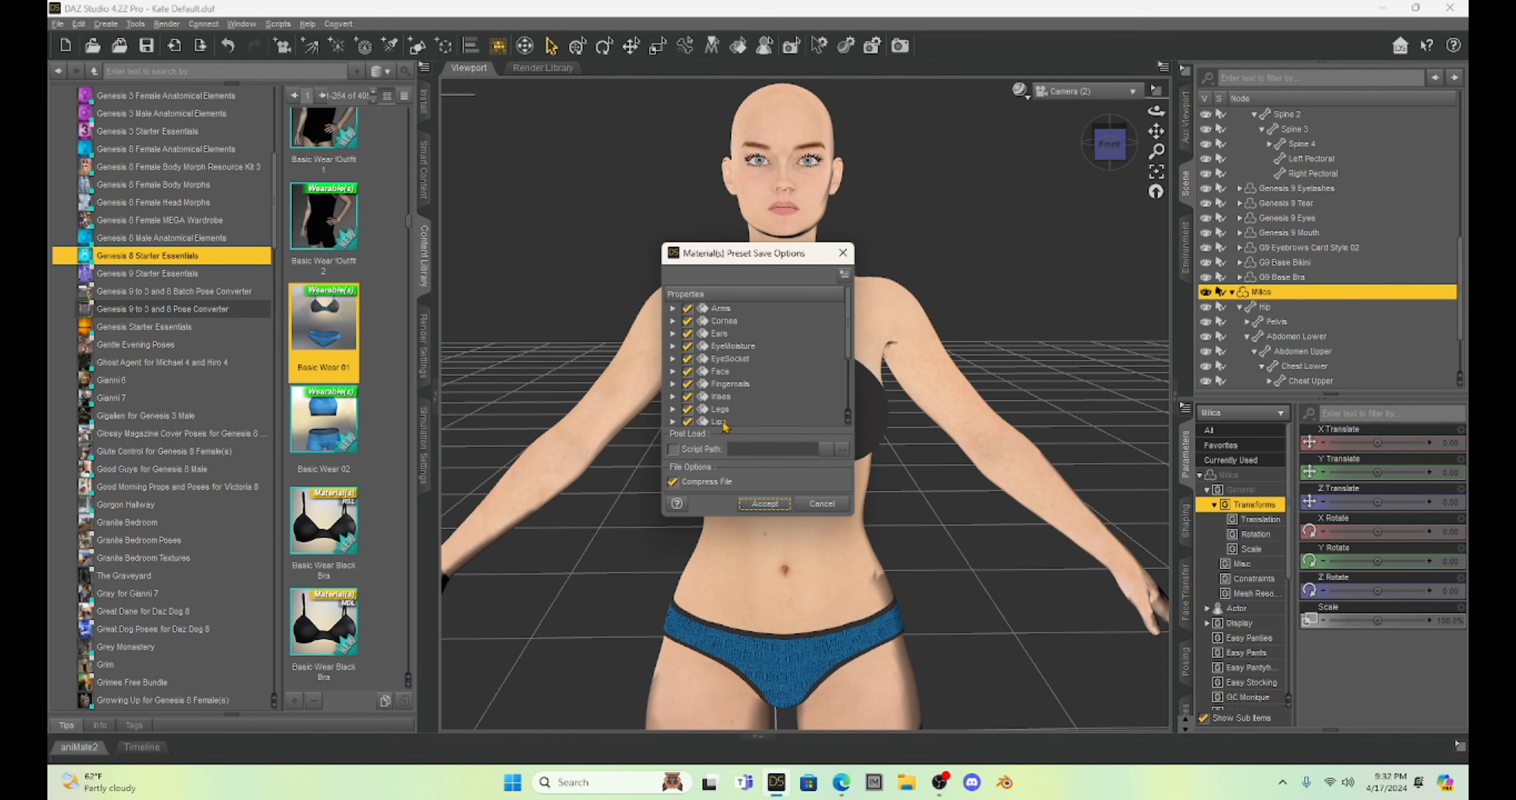
pyautogui.click(763, 505)
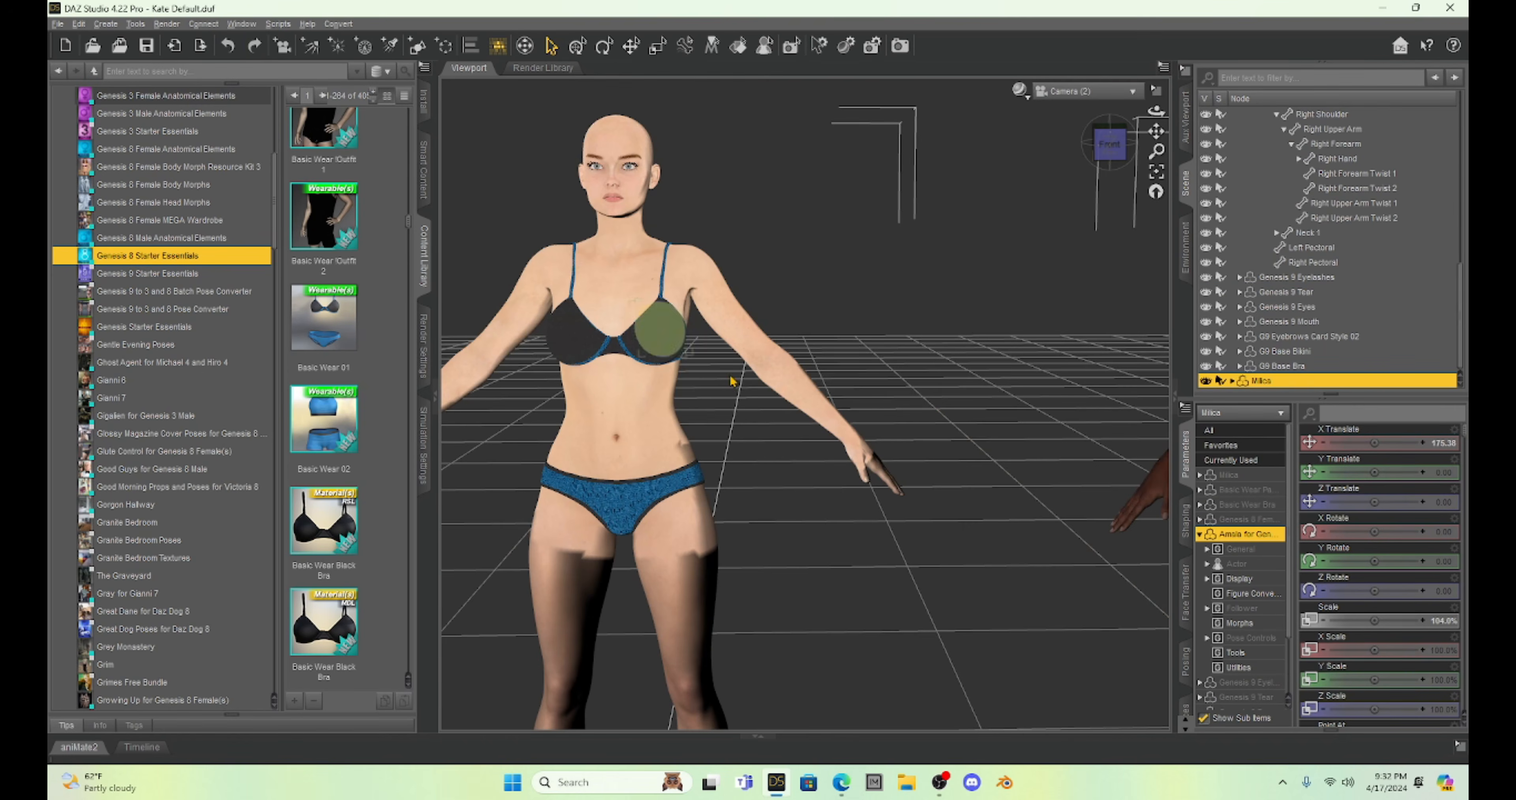
# Bring the Amala figure back beside Milica at an X Translate of about 32 and frame both figures.
pyautogui.scroll(-3, 769, 372)
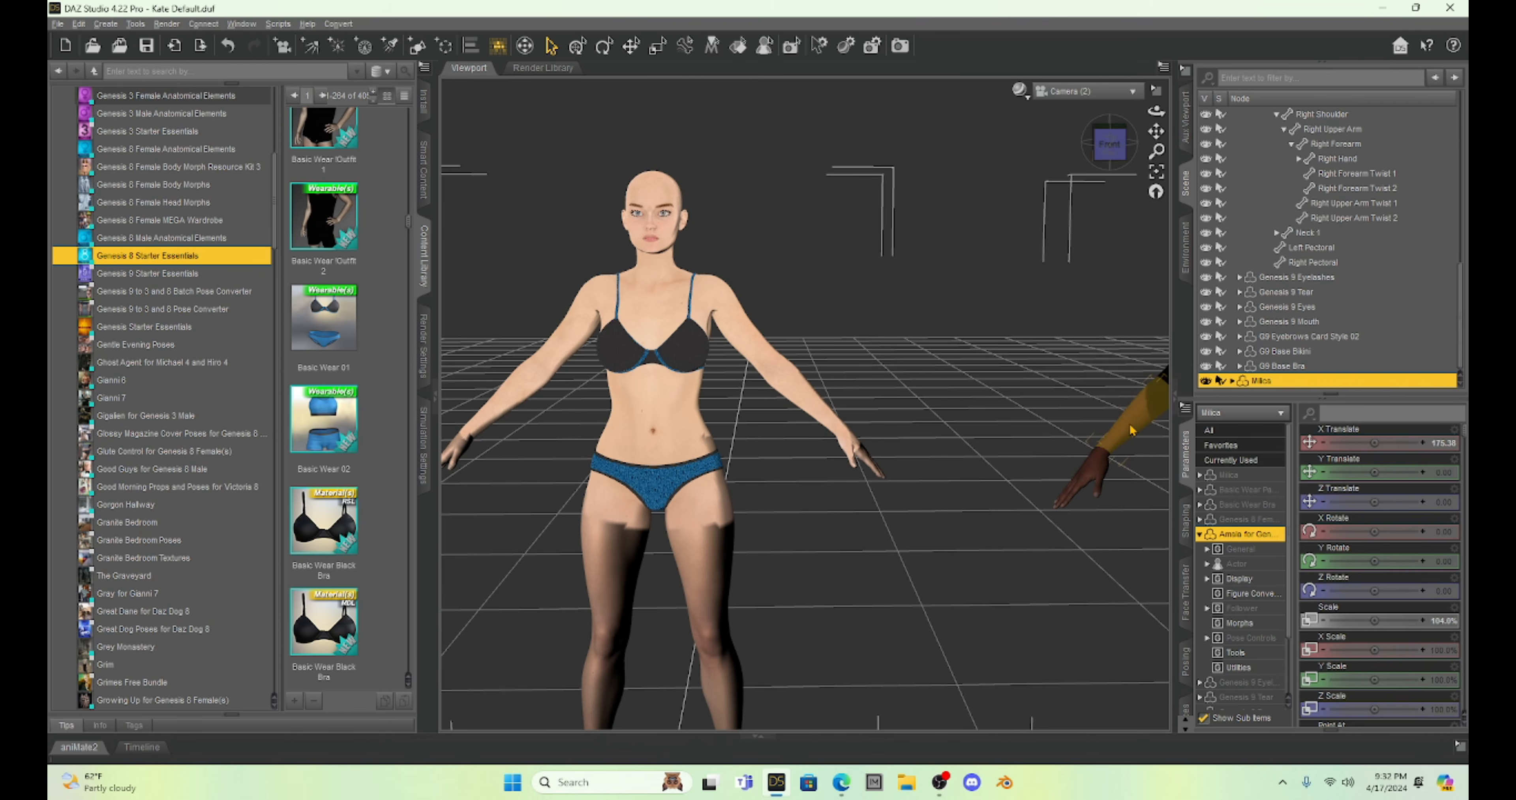
pyautogui.click(1129, 435)
pyautogui.moveTo(1374, 442); pyautogui.dragTo(1351, 442)
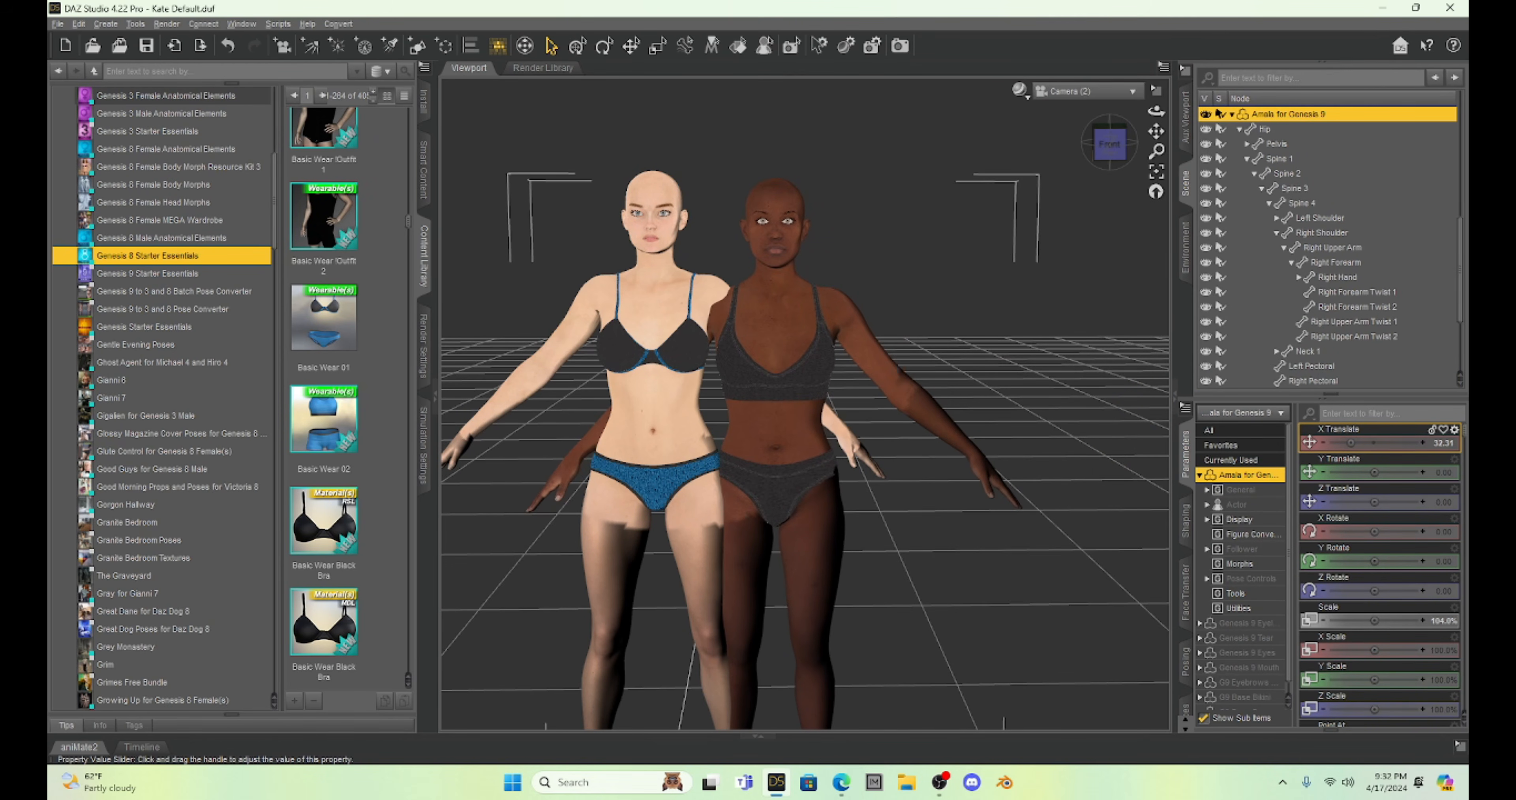
pyautogui.moveTo(1156, 131); pyautogui.dragTo(1202, 62)
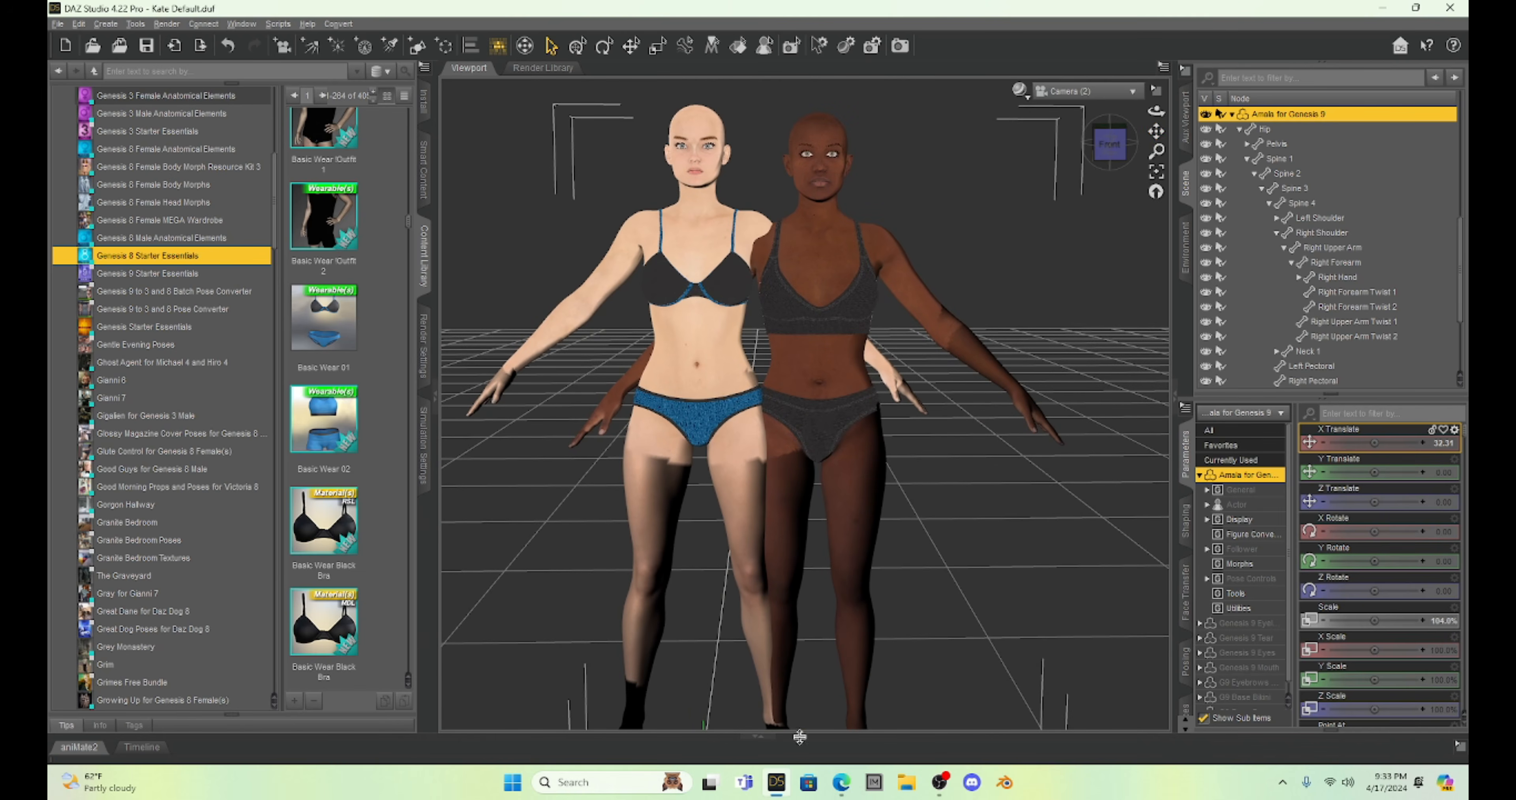
pyautogui.click(842, 782)
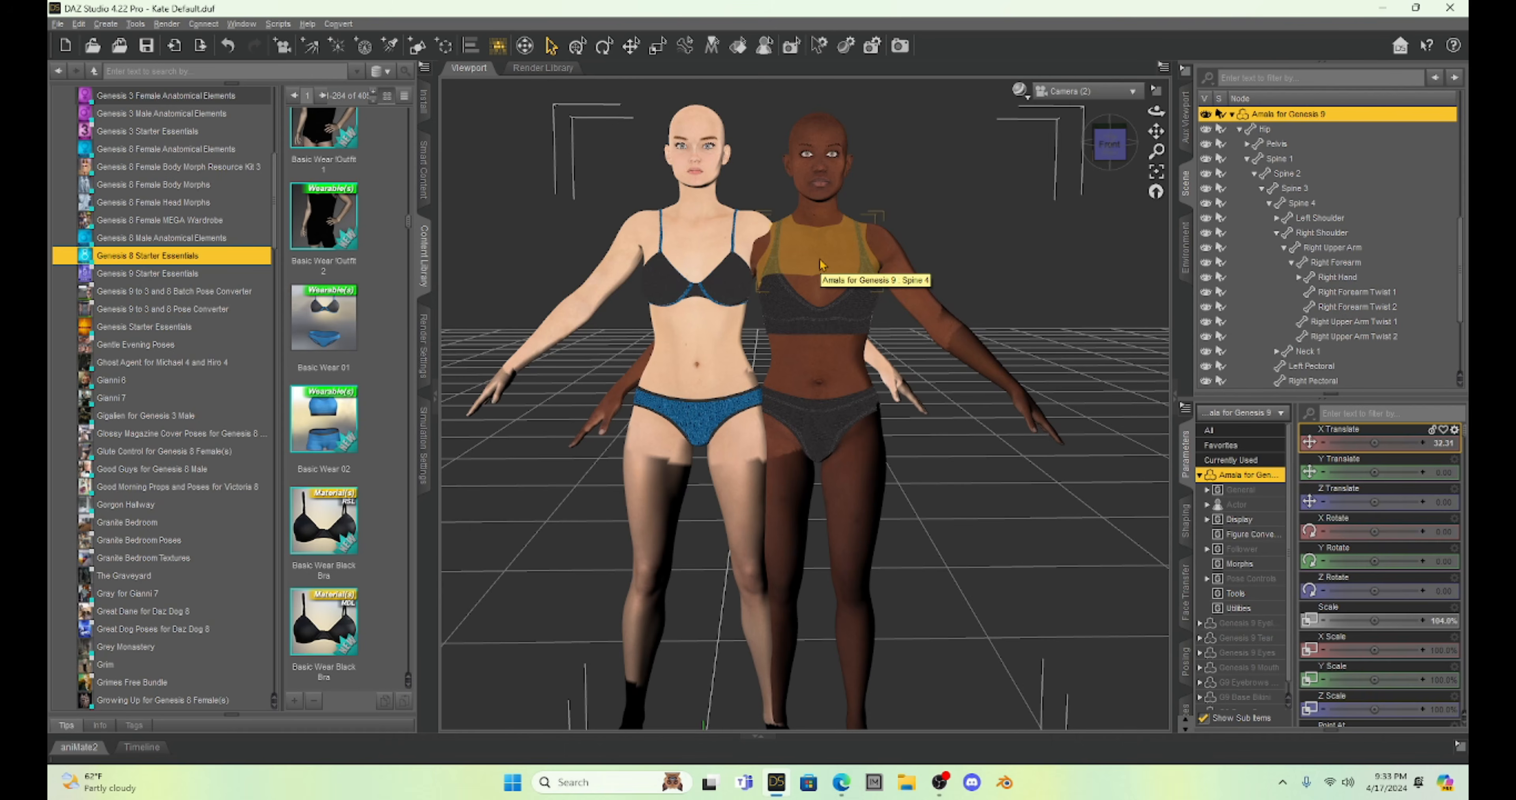
# Collapse product letter G in the content library and show the contents of Legacy UVs for Genesis 9 under letter L.
pyautogui.moveTo(197, 374)
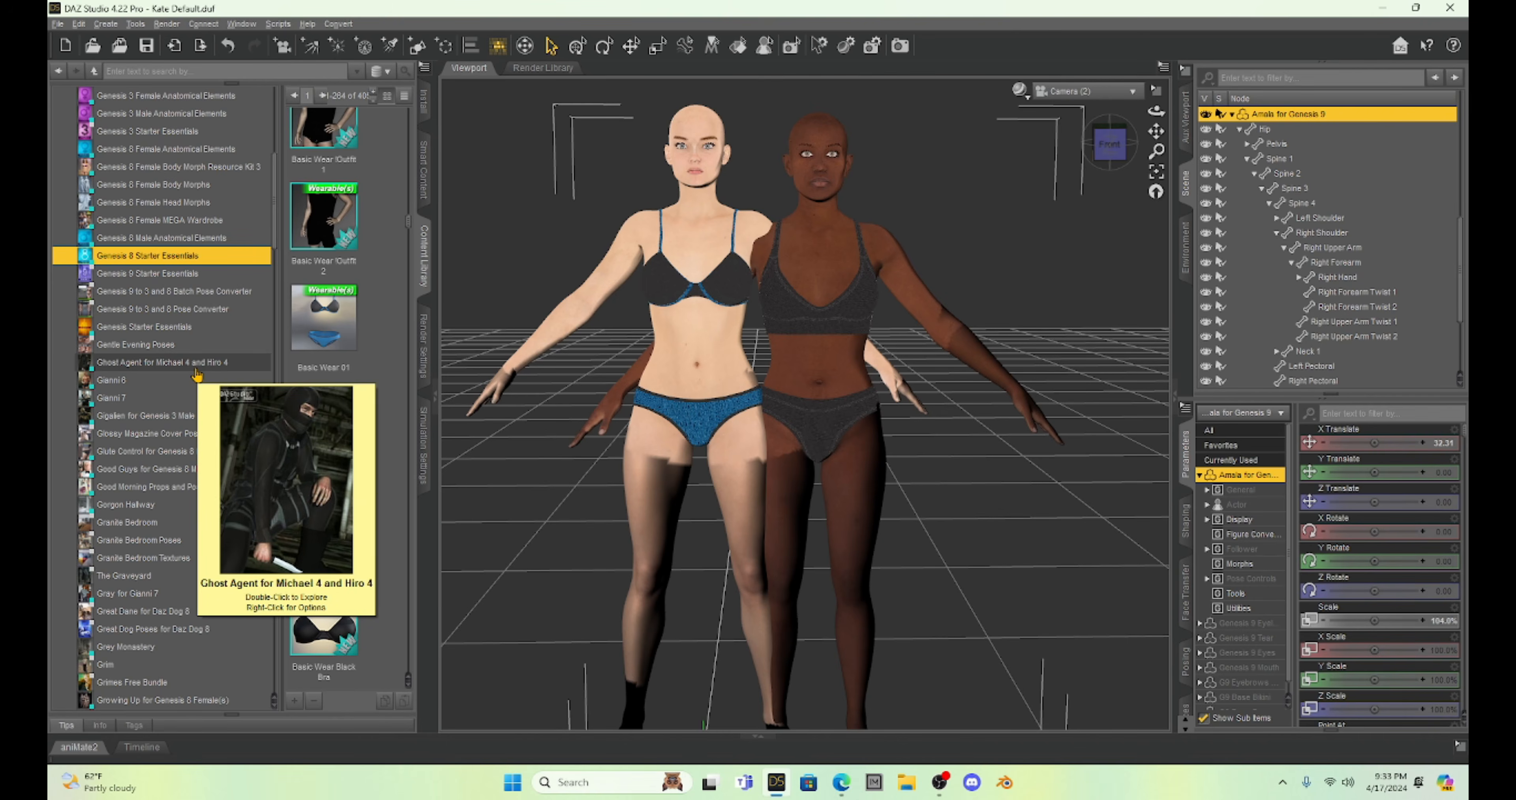
pyautogui.scroll(7, 194, 306)
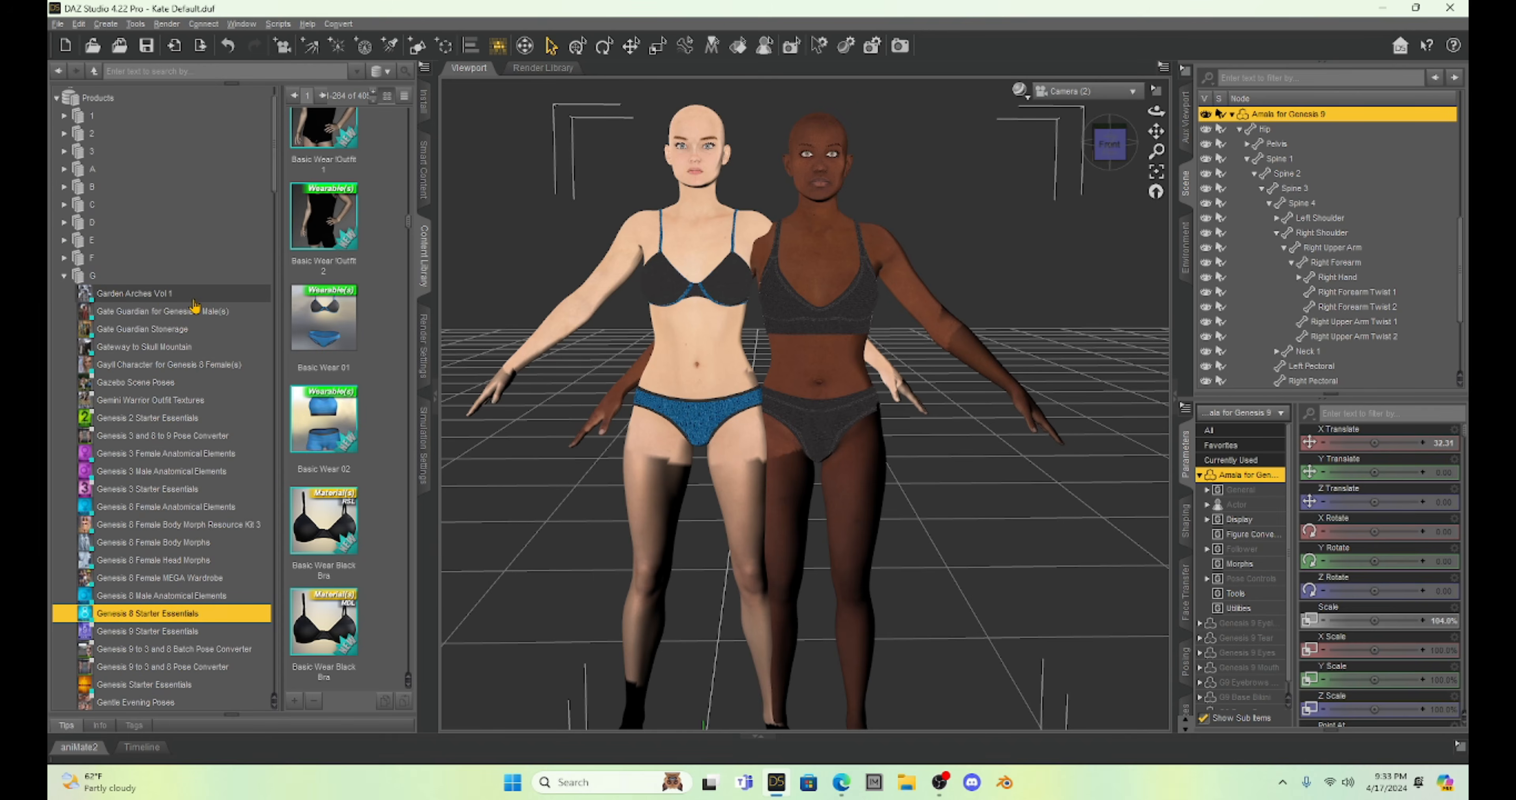
pyautogui.click(64, 275)
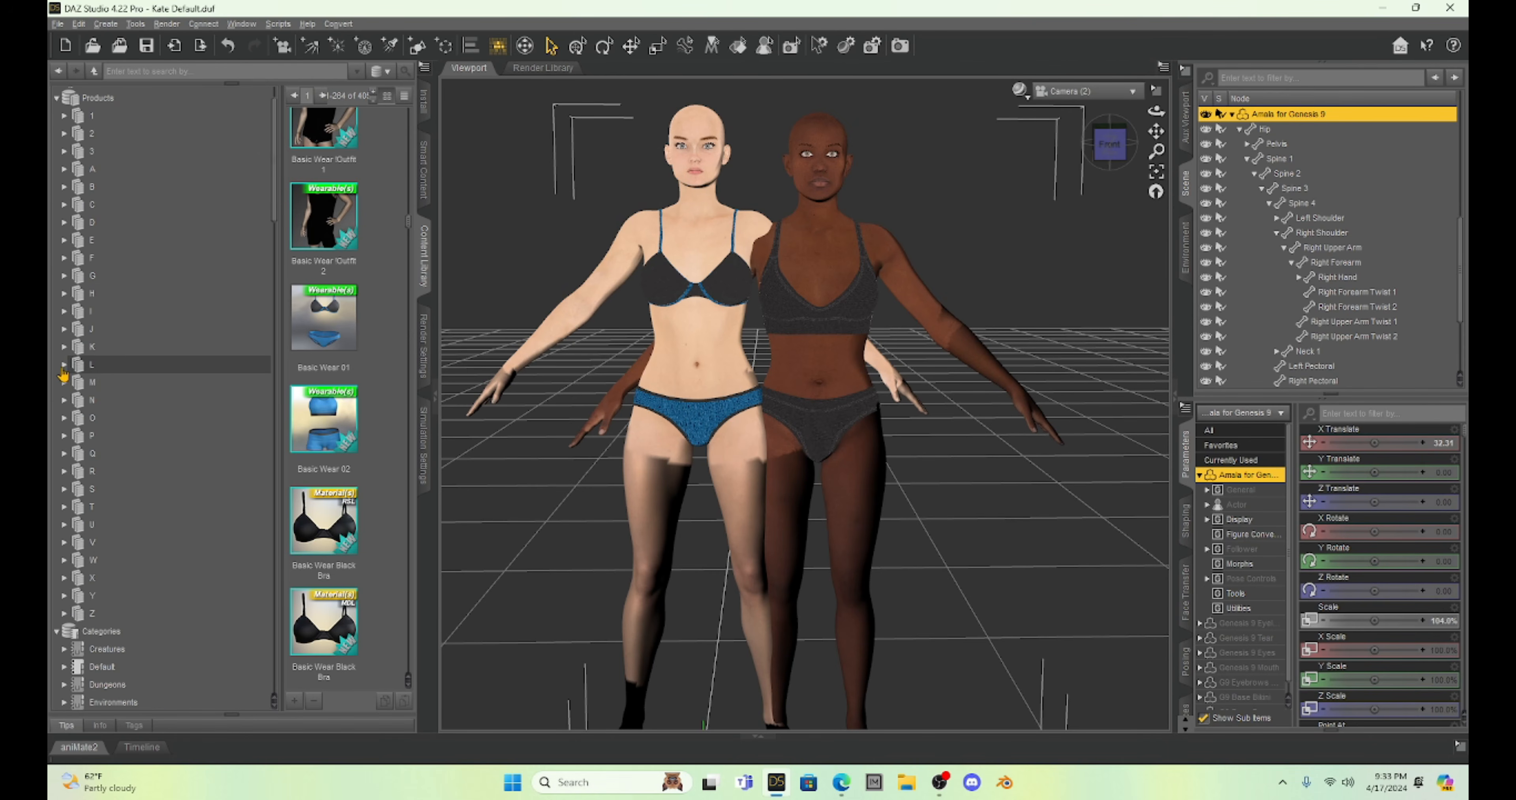
pyautogui.click(64, 366)
pyautogui.scroll(-3, 129, 388)
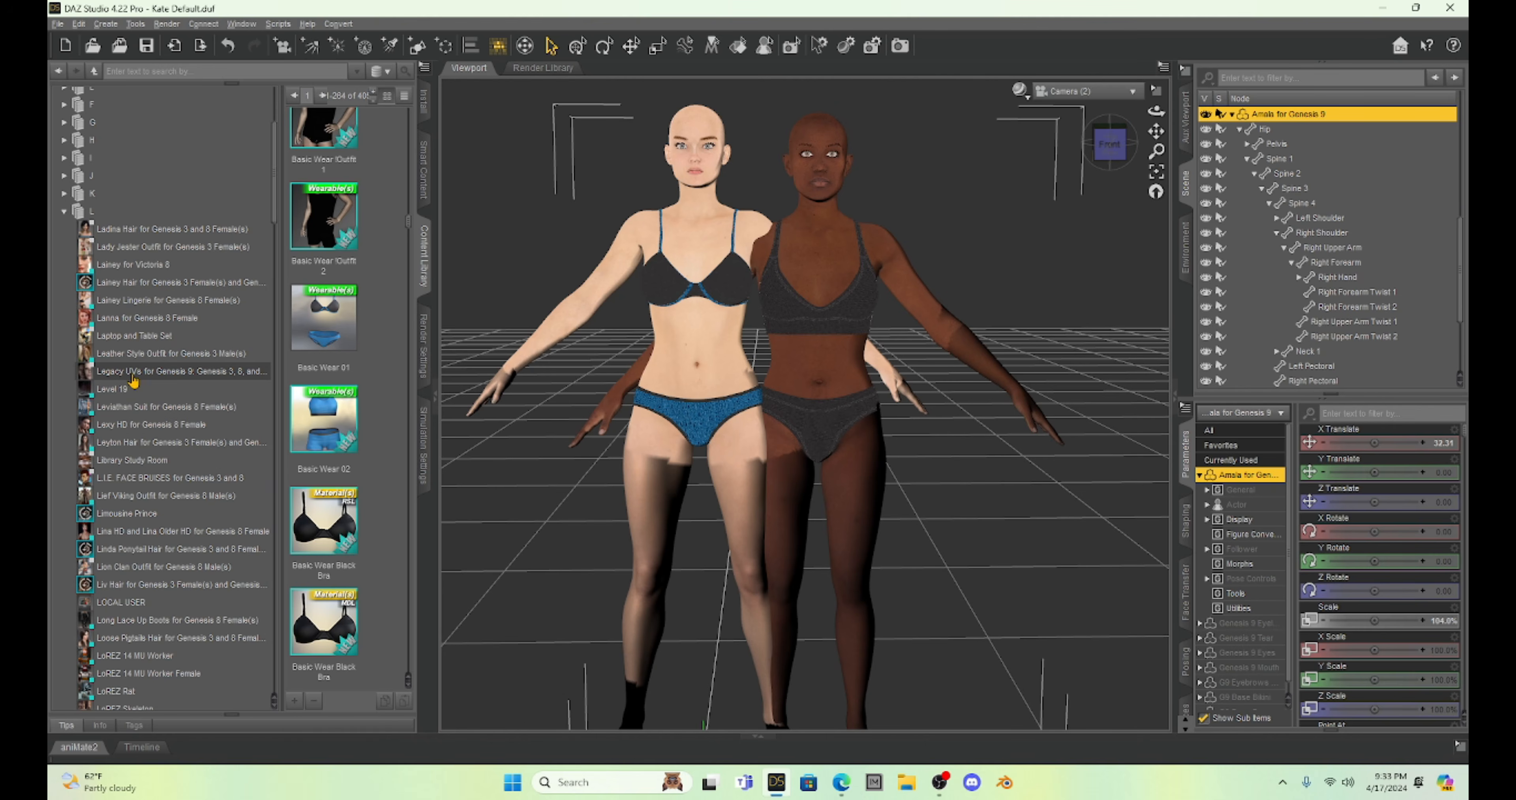
pyautogui.click(183, 373)
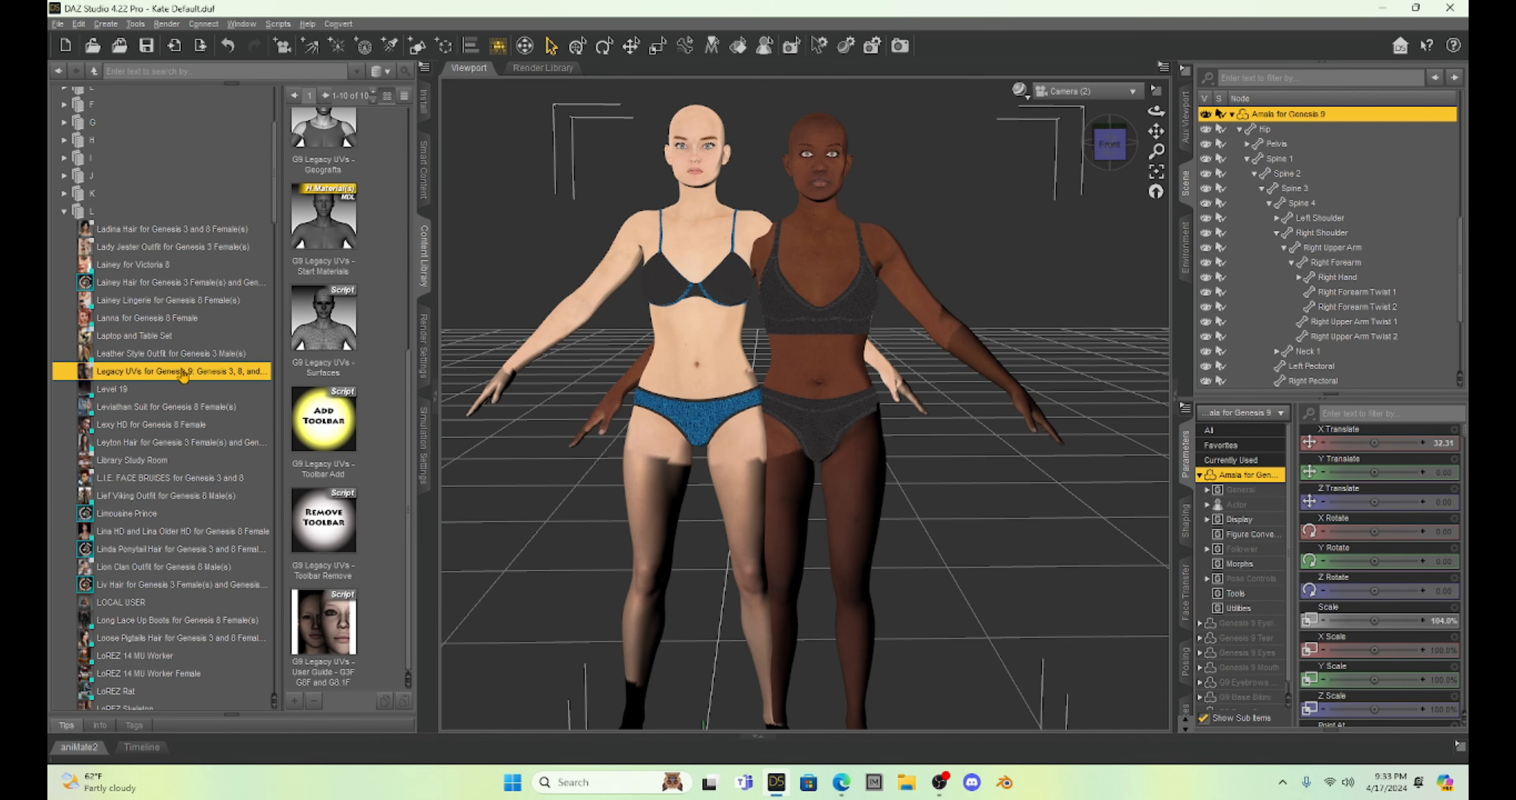
# Run the G9 Legacy UVs - 1. Prepare Genesis 9 script on the Amala figure and dismiss its completion message.
pyautogui.scroll(4, 371, 282)
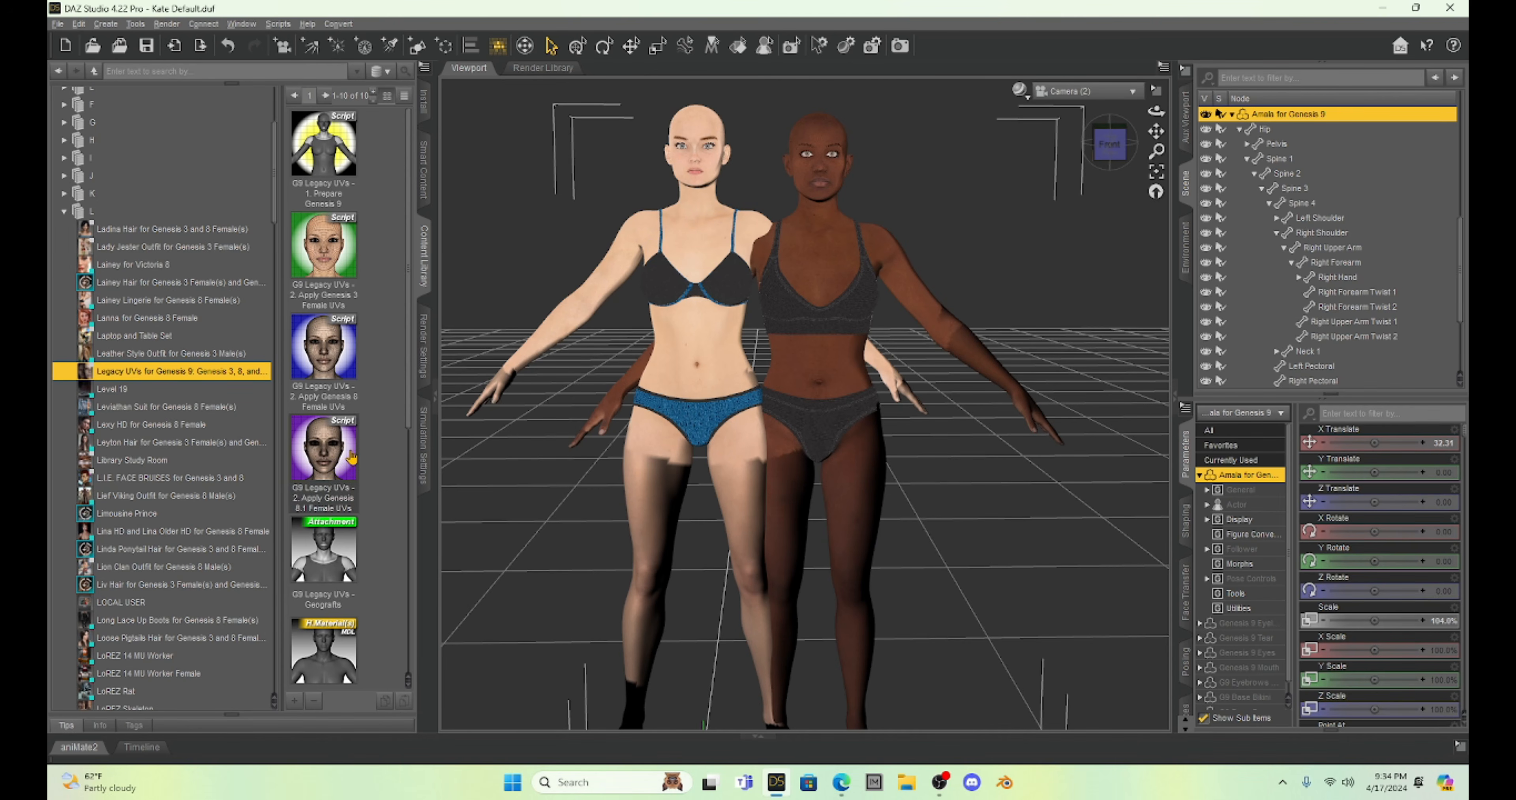
pyautogui.moveTo(352, 456)
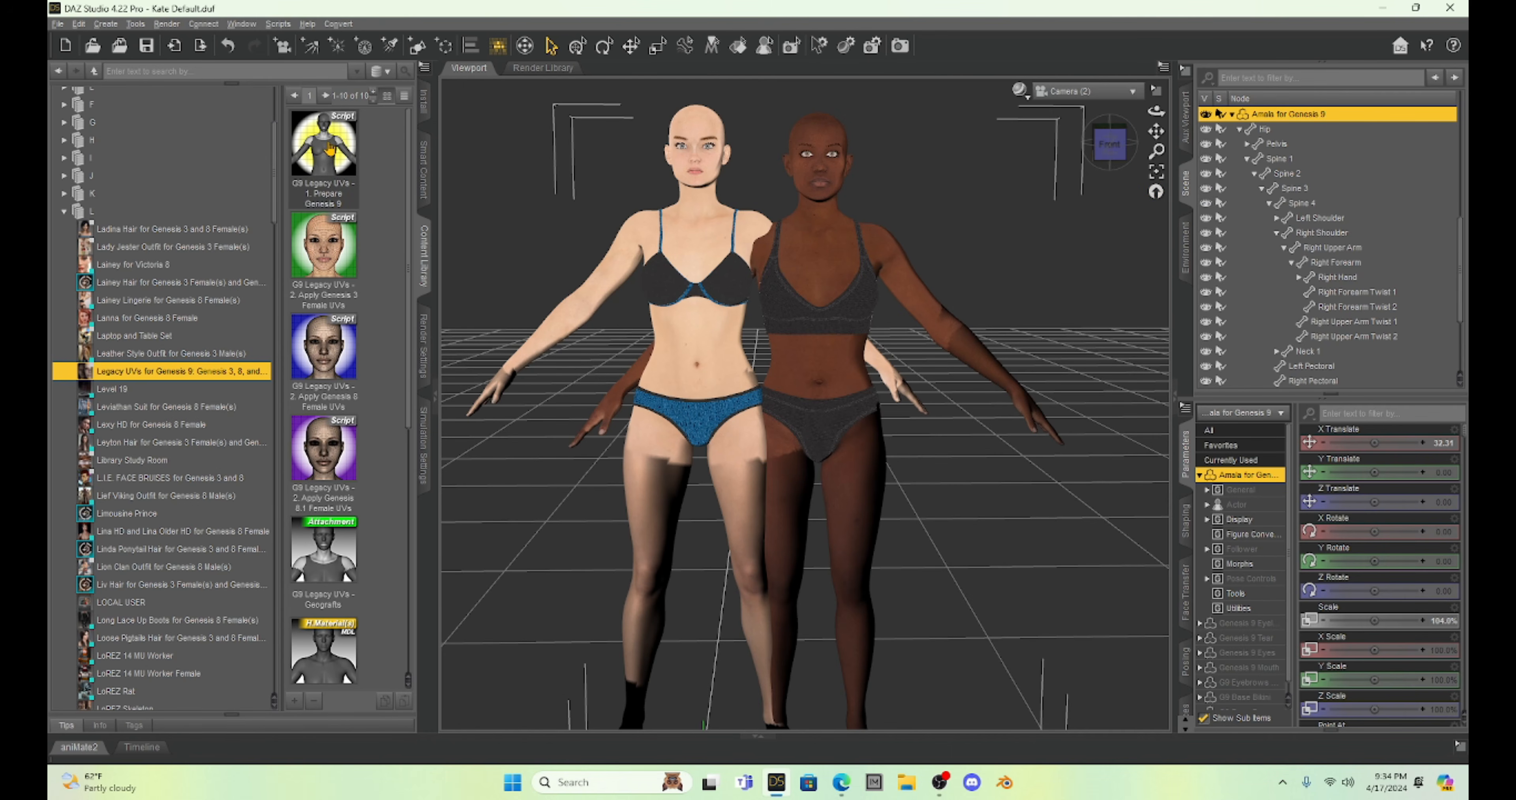
pyautogui.moveTo(331, 148)
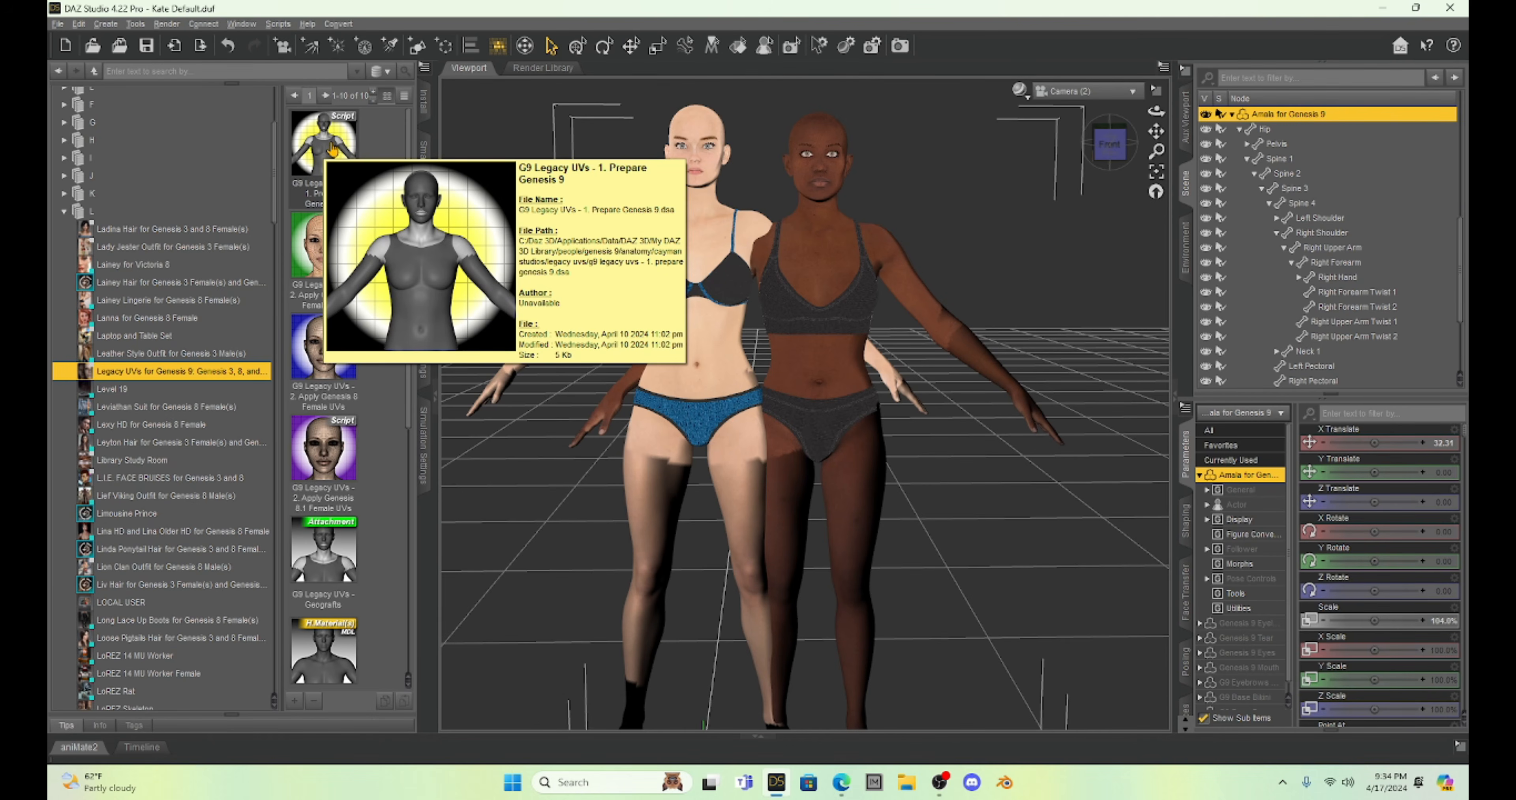
pyautogui.doubleClick(333, 148)
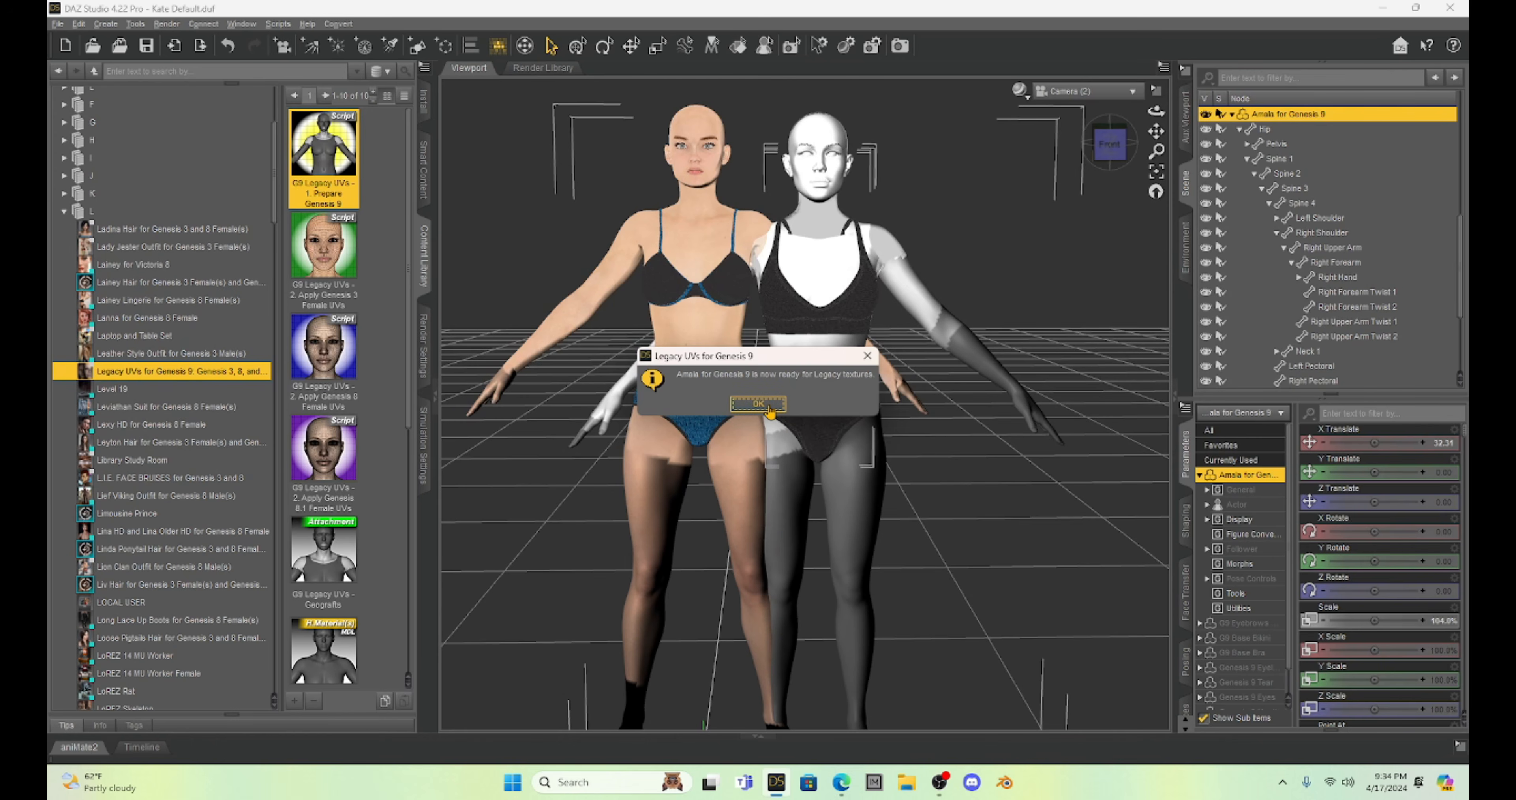
pyautogui.click(760, 404)
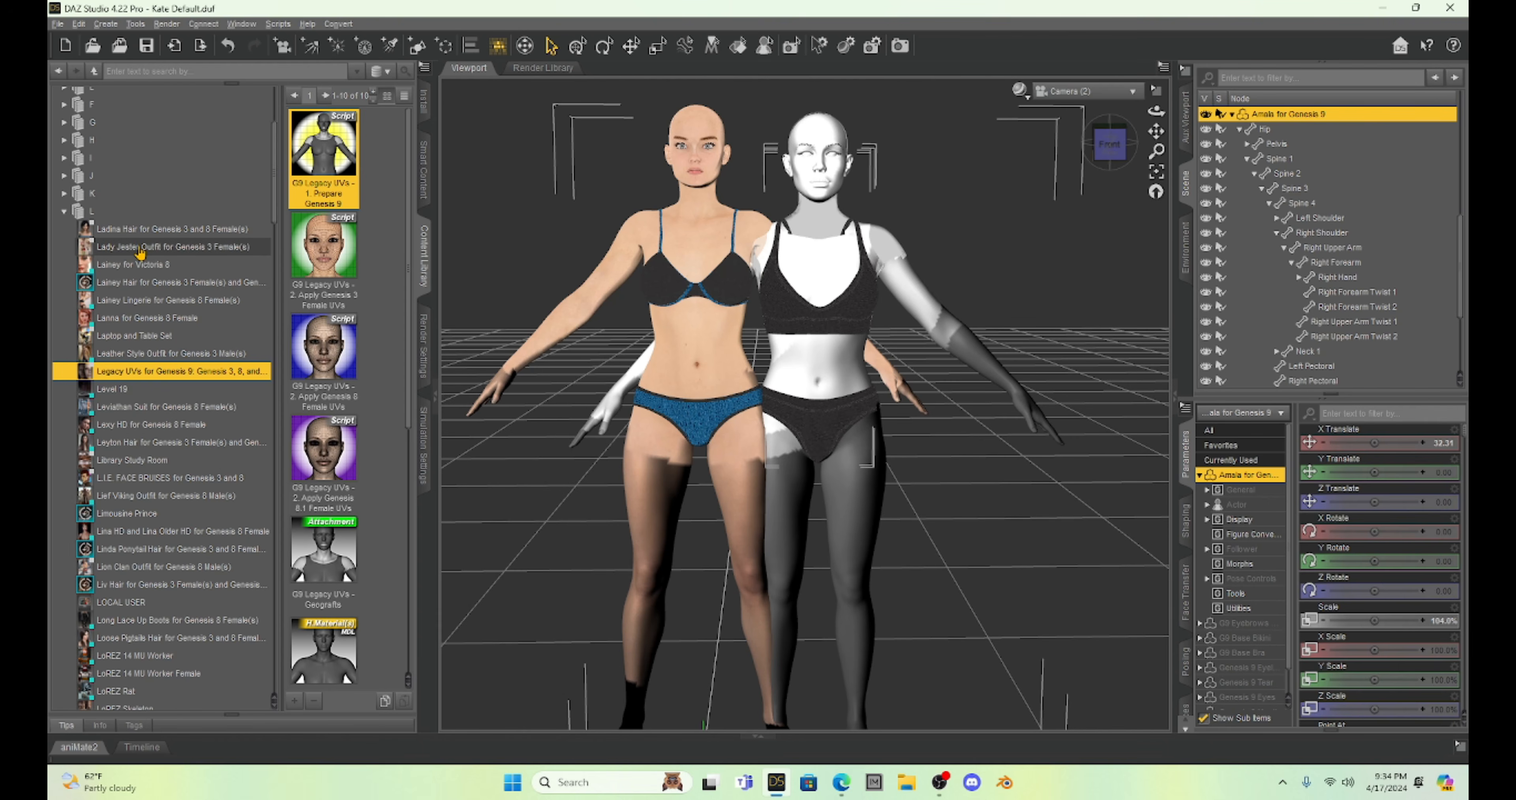
# Apply the saved Milica Textures materials preset from My Library's Presets > Materials folder to the Amala figure.
pyautogui.moveTo(140, 252)
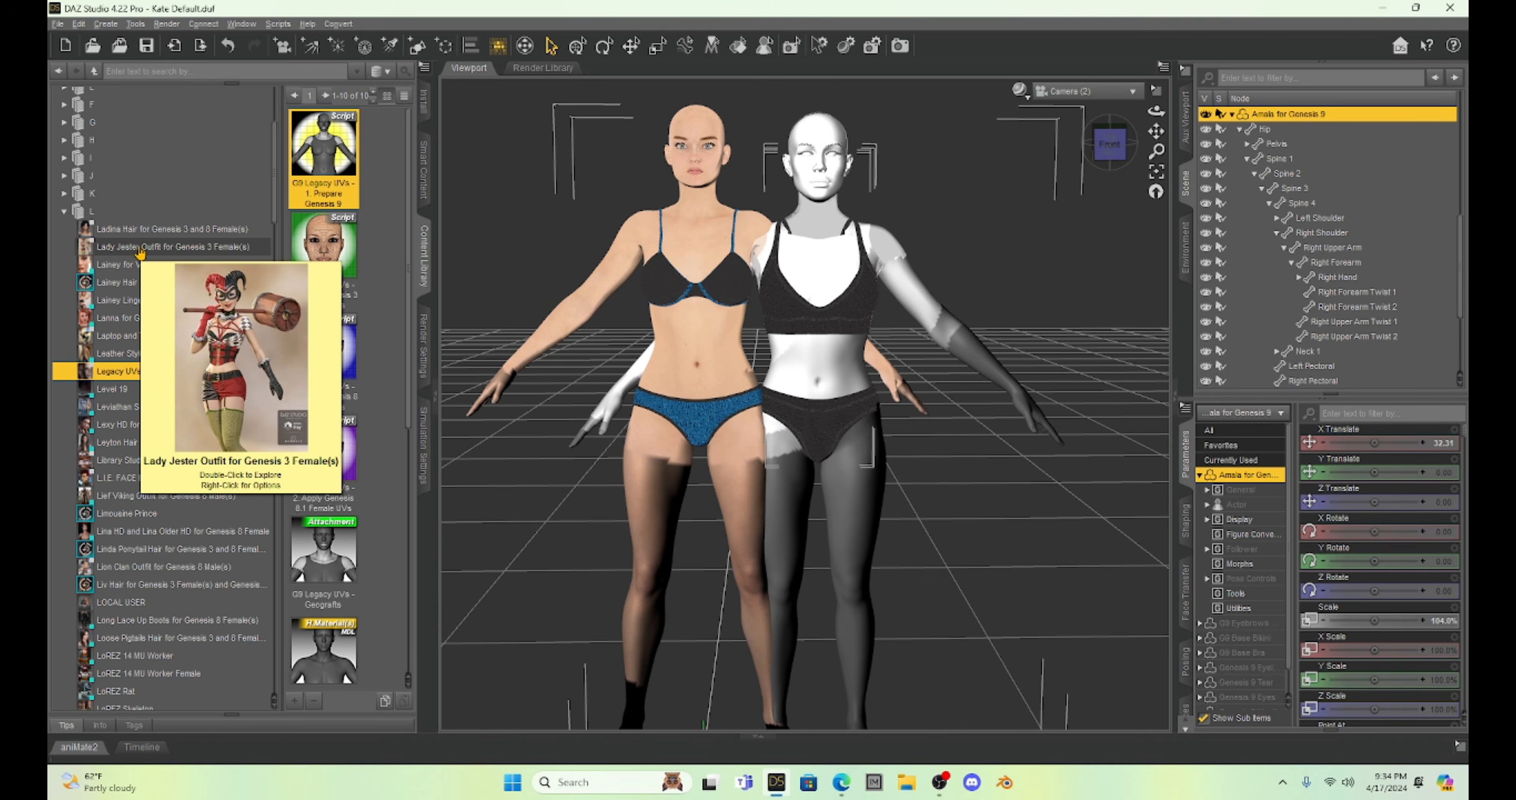
pyautogui.scroll(4, 140, 253)
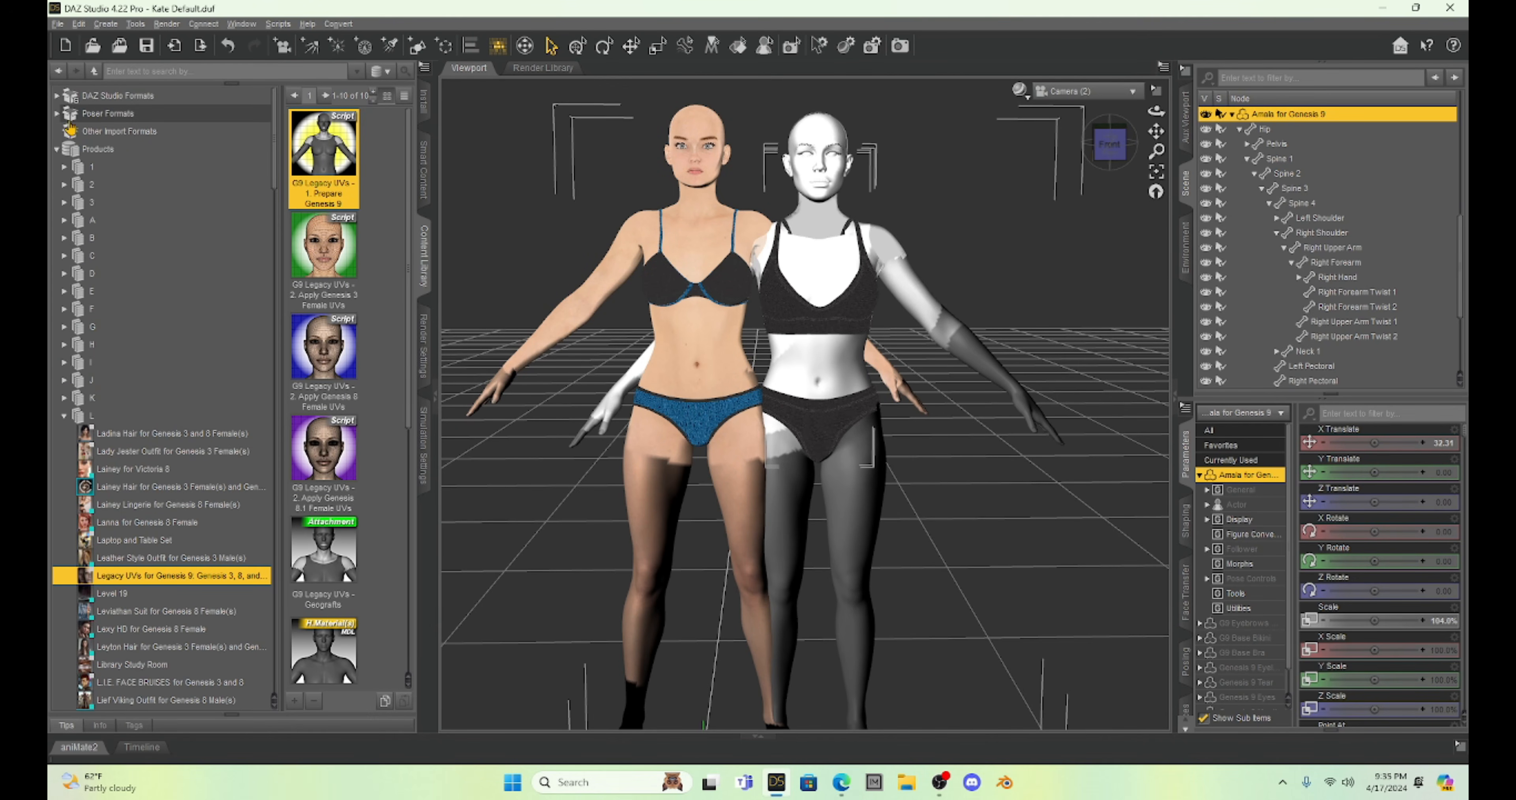
pyautogui.click(57, 97)
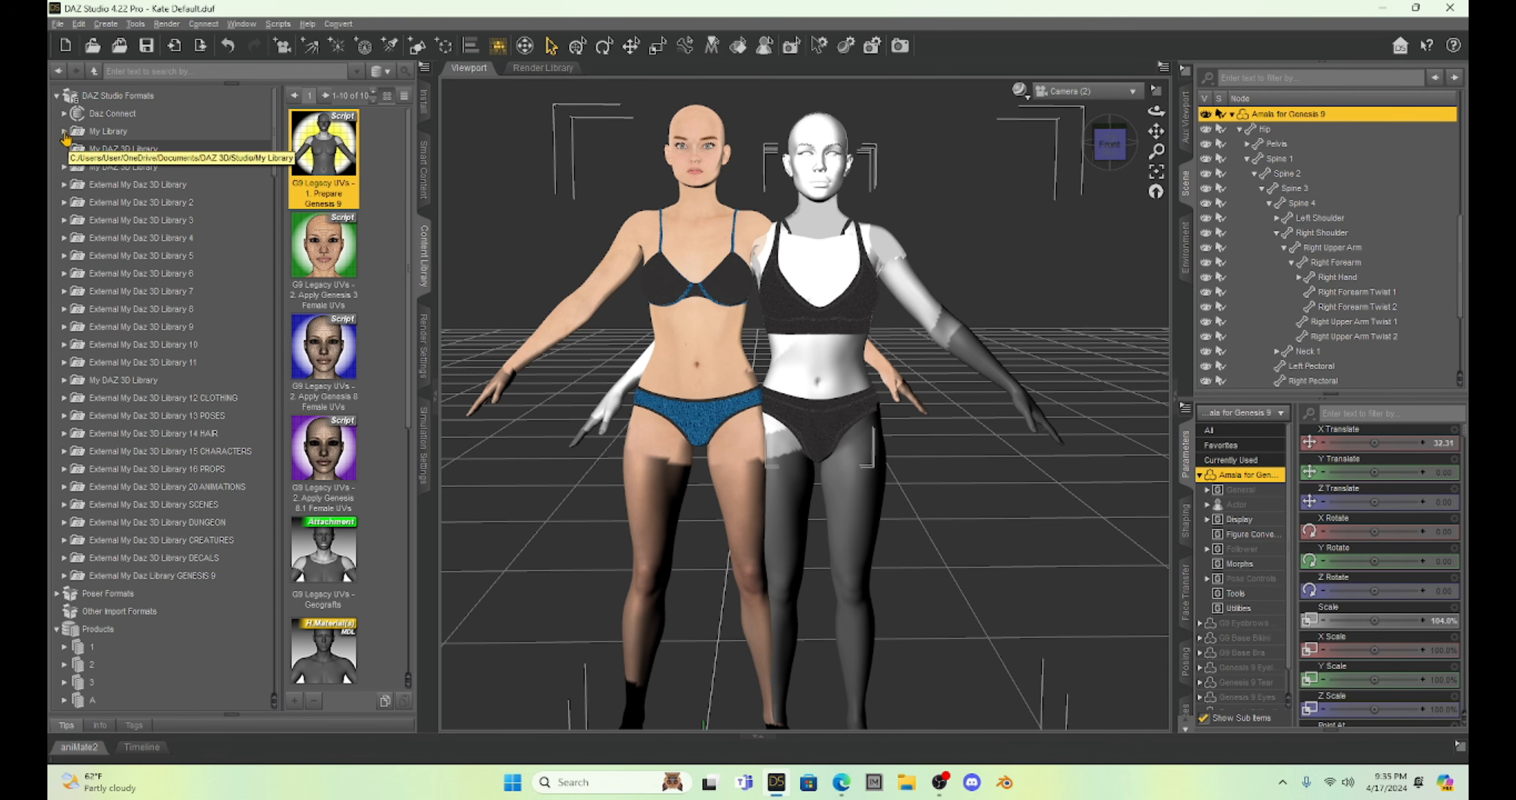
pyautogui.click(63, 133)
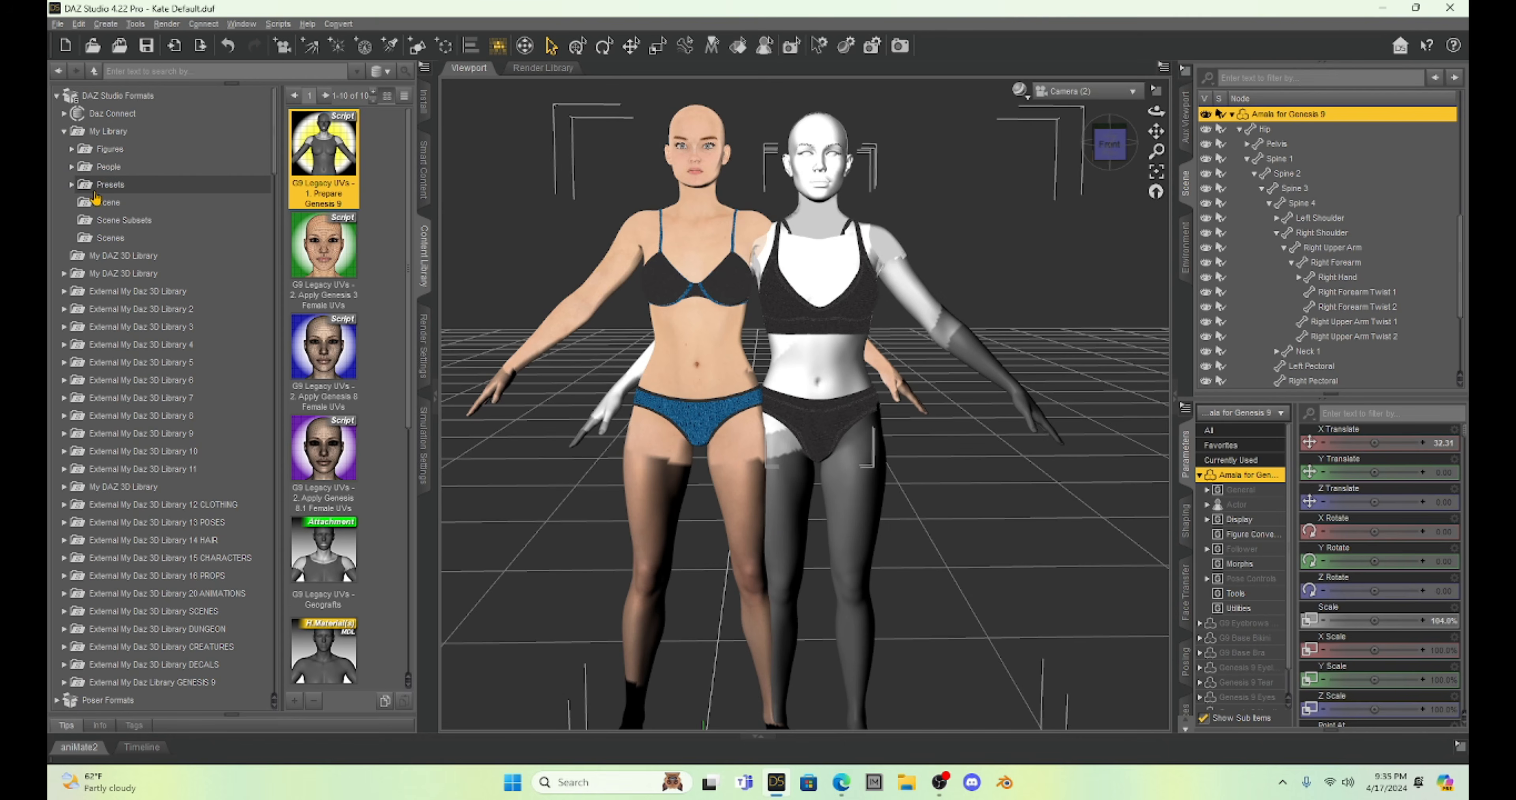
pyautogui.click(73, 185)
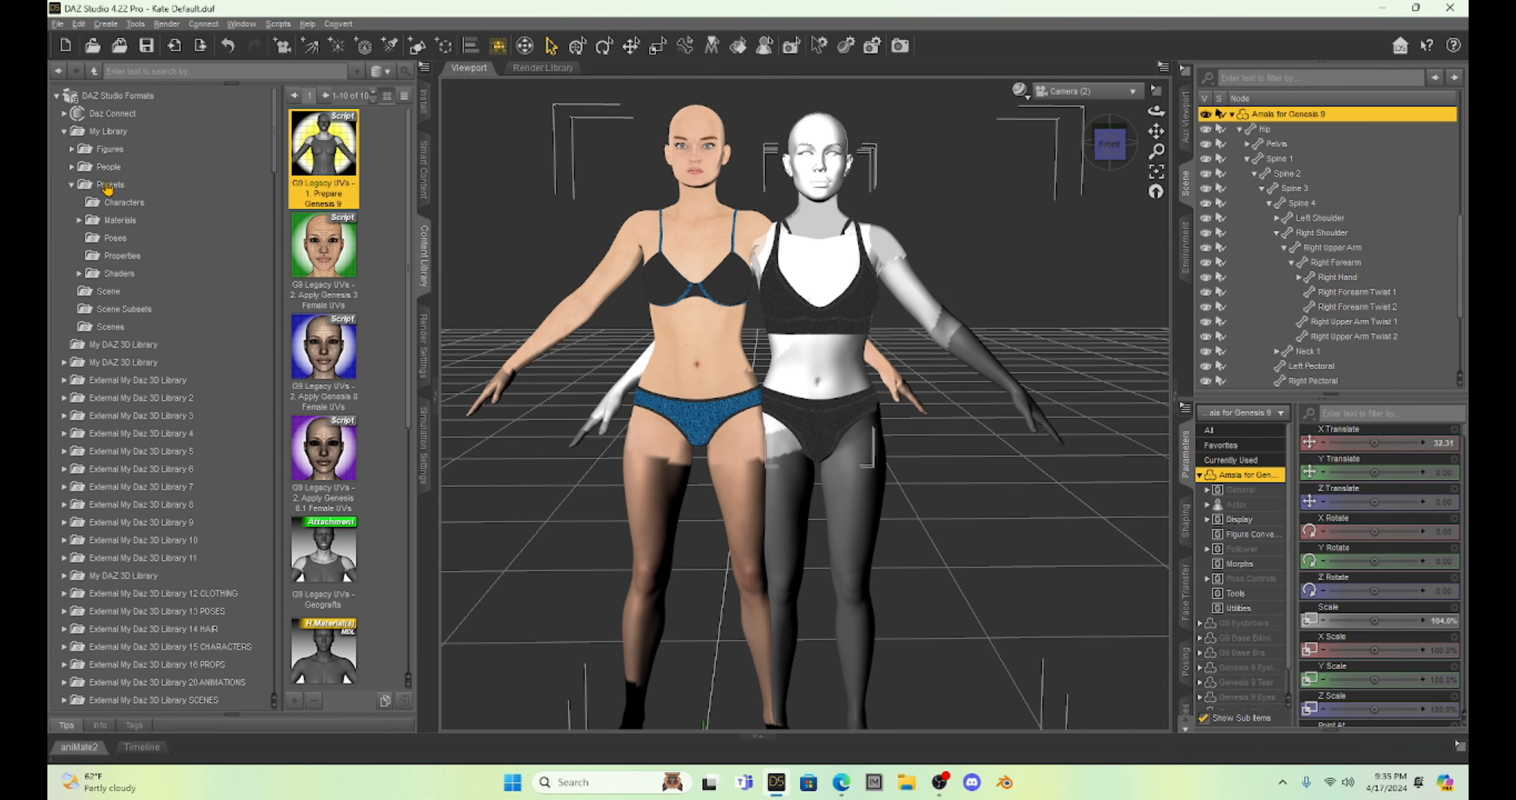
pyautogui.click(118, 221)
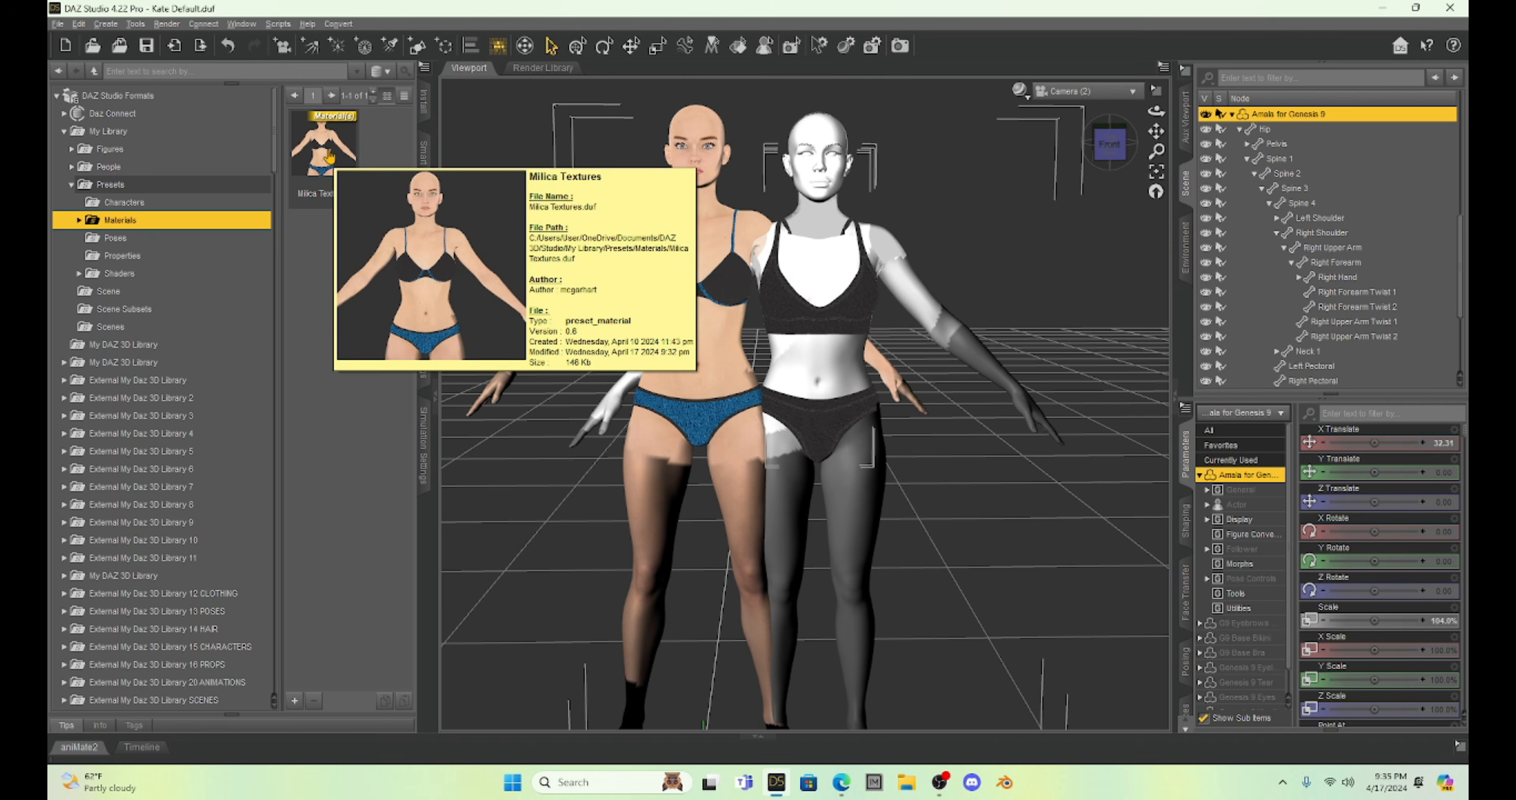
pyautogui.doubleClick(318, 142)
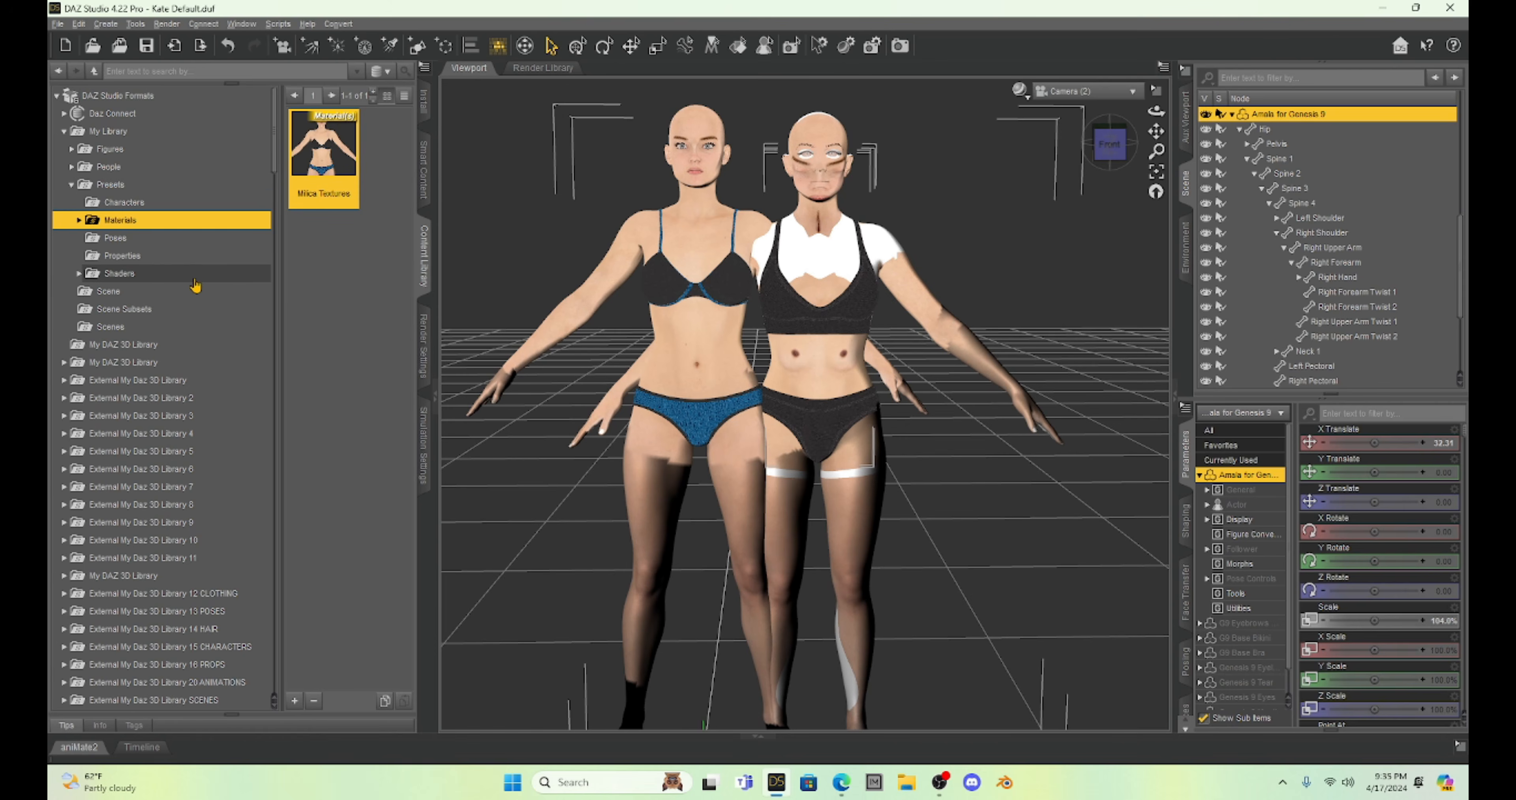
# Run the G9 Legacy UVs - 2. Apply Genesis 8 Female UVs script from the Legacy UVs for Genesis 9 product on Amala.
pyautogui.scroll(-15, 200, 280)
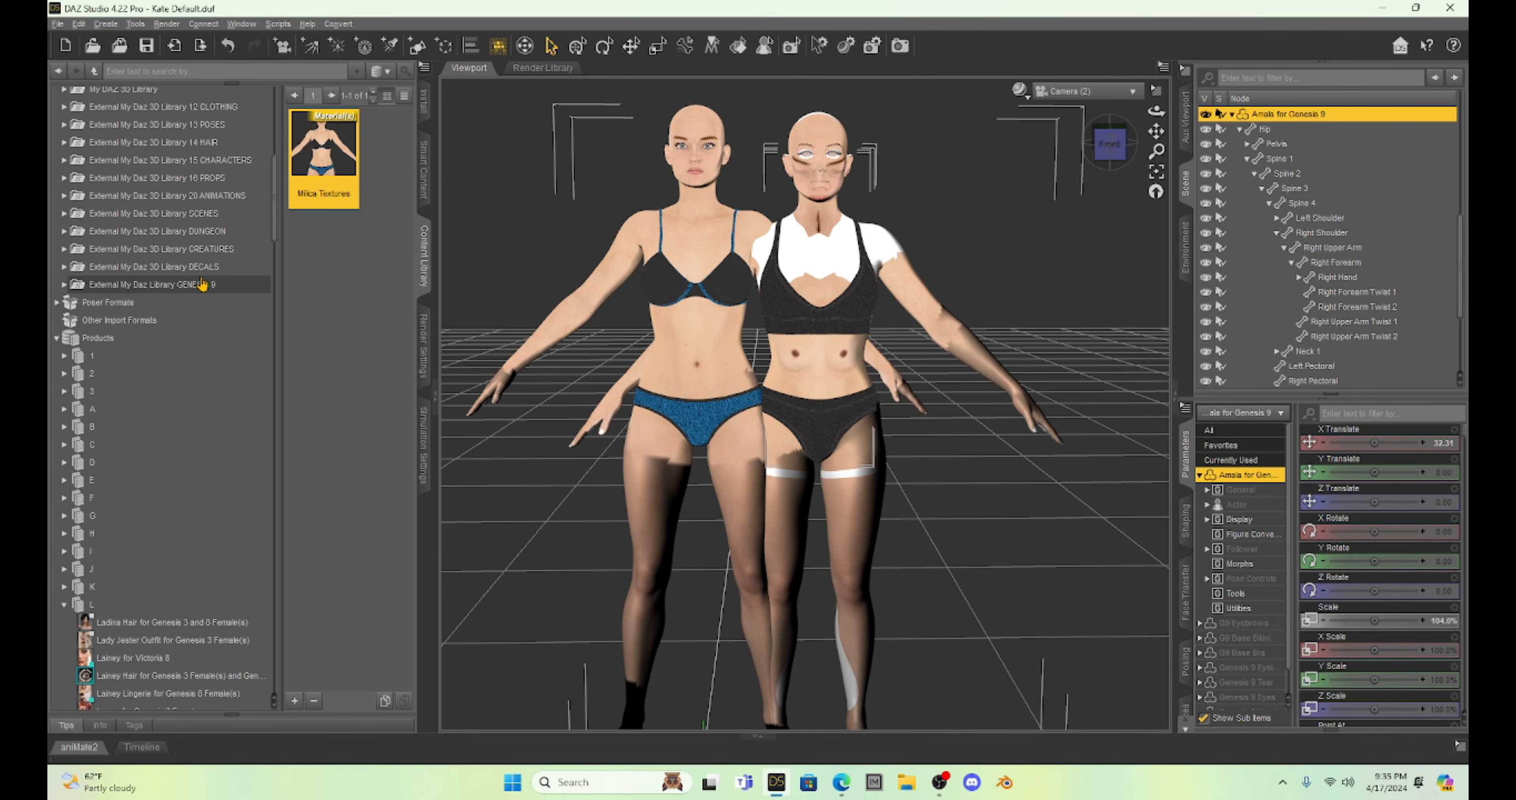
pyautogui.scroll(-4, 200, 282)
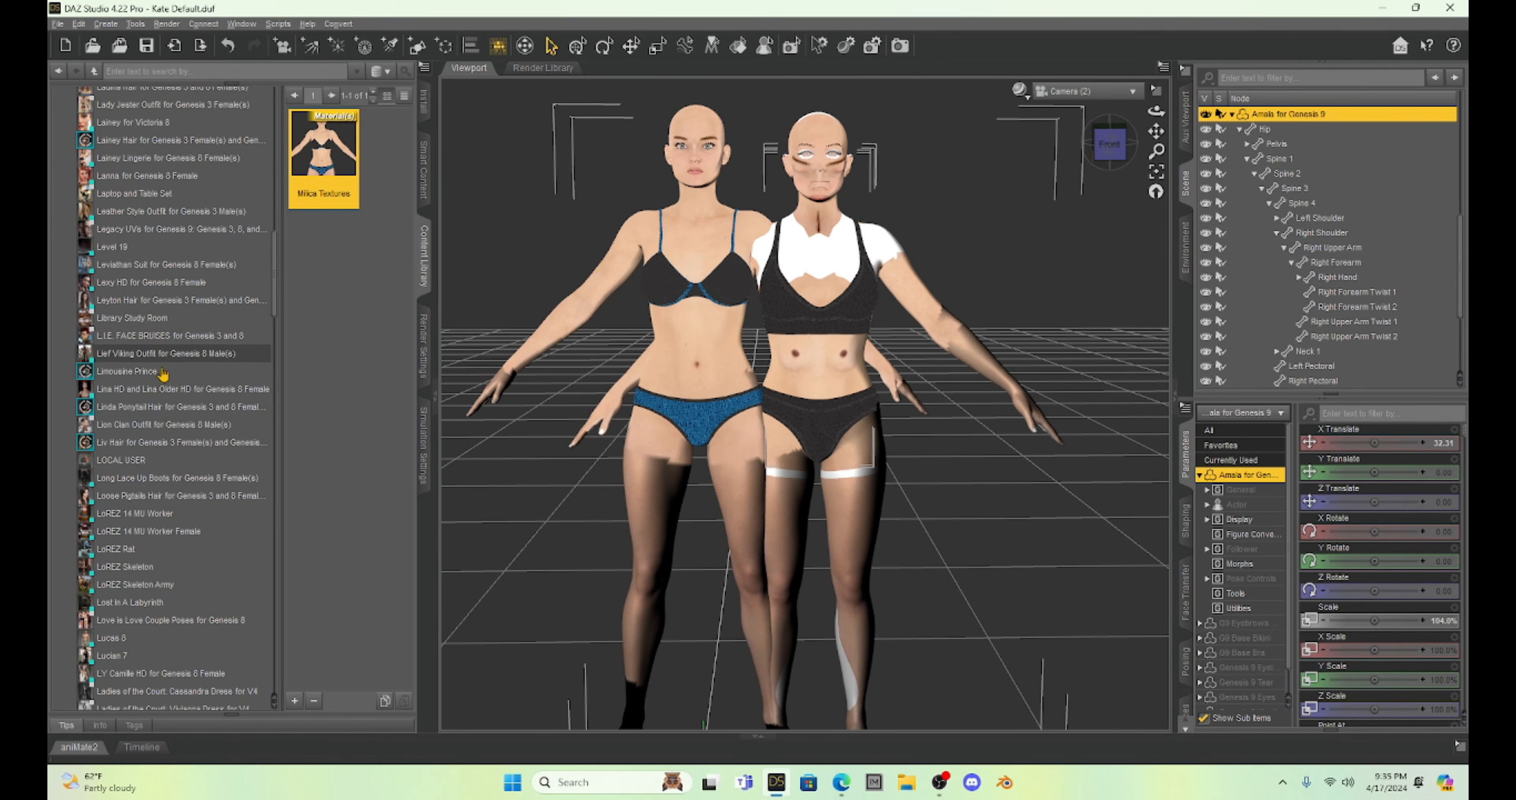
pyautogui.click(154, 229)
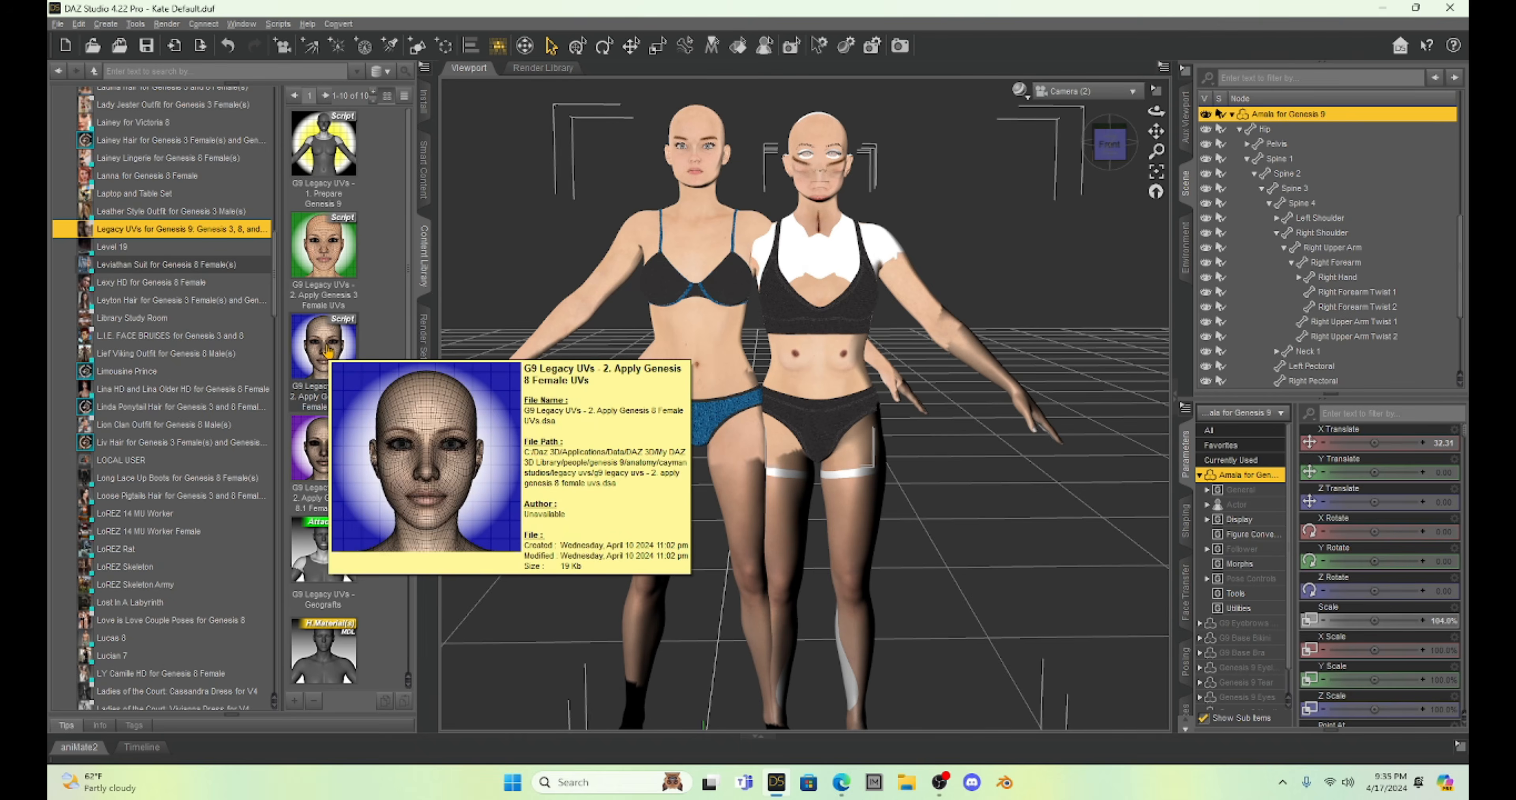
pyautogui.moveTo(329, 253)
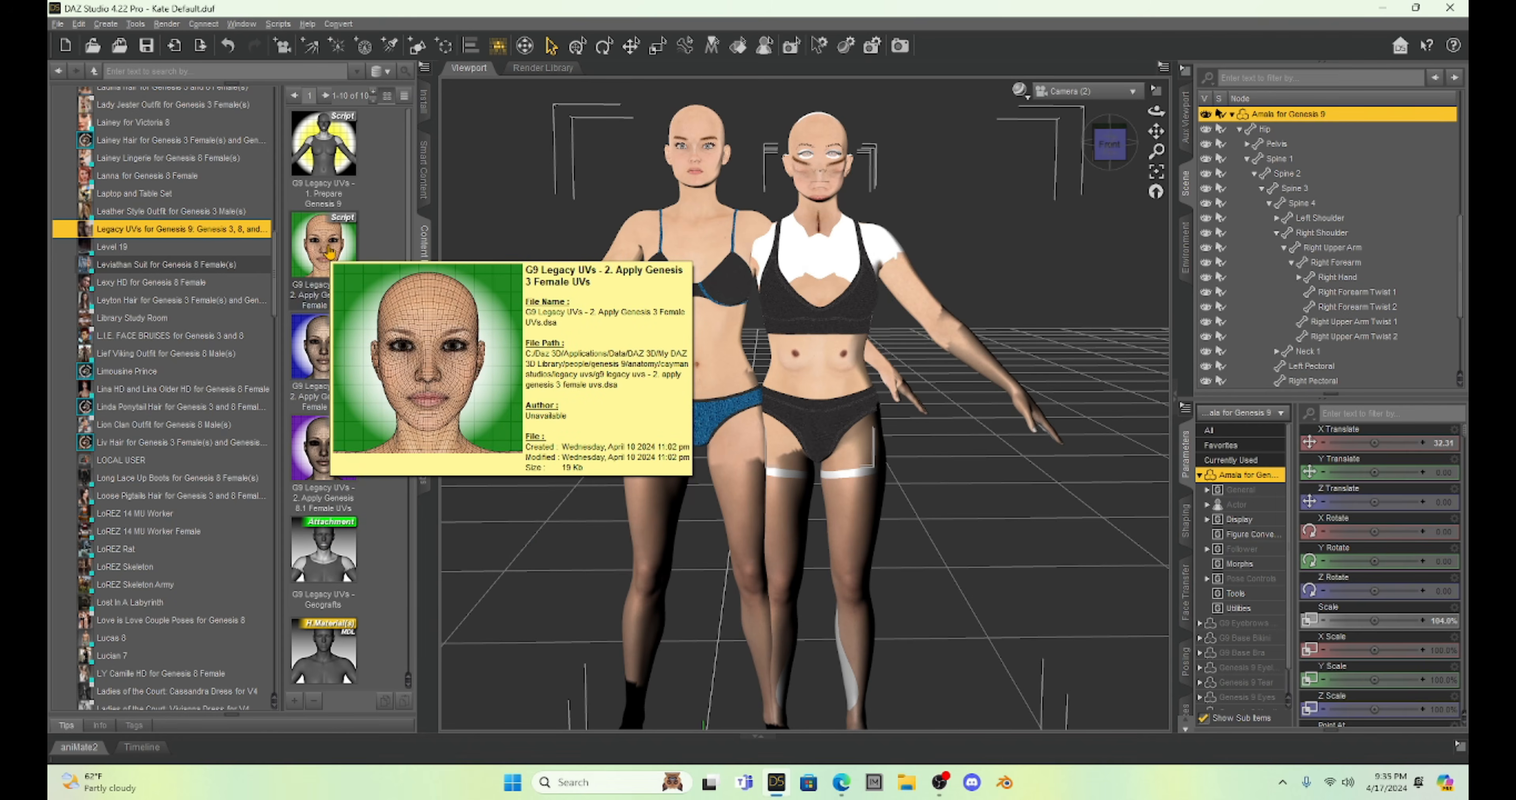
pyautogui.moveTo(324, 471)
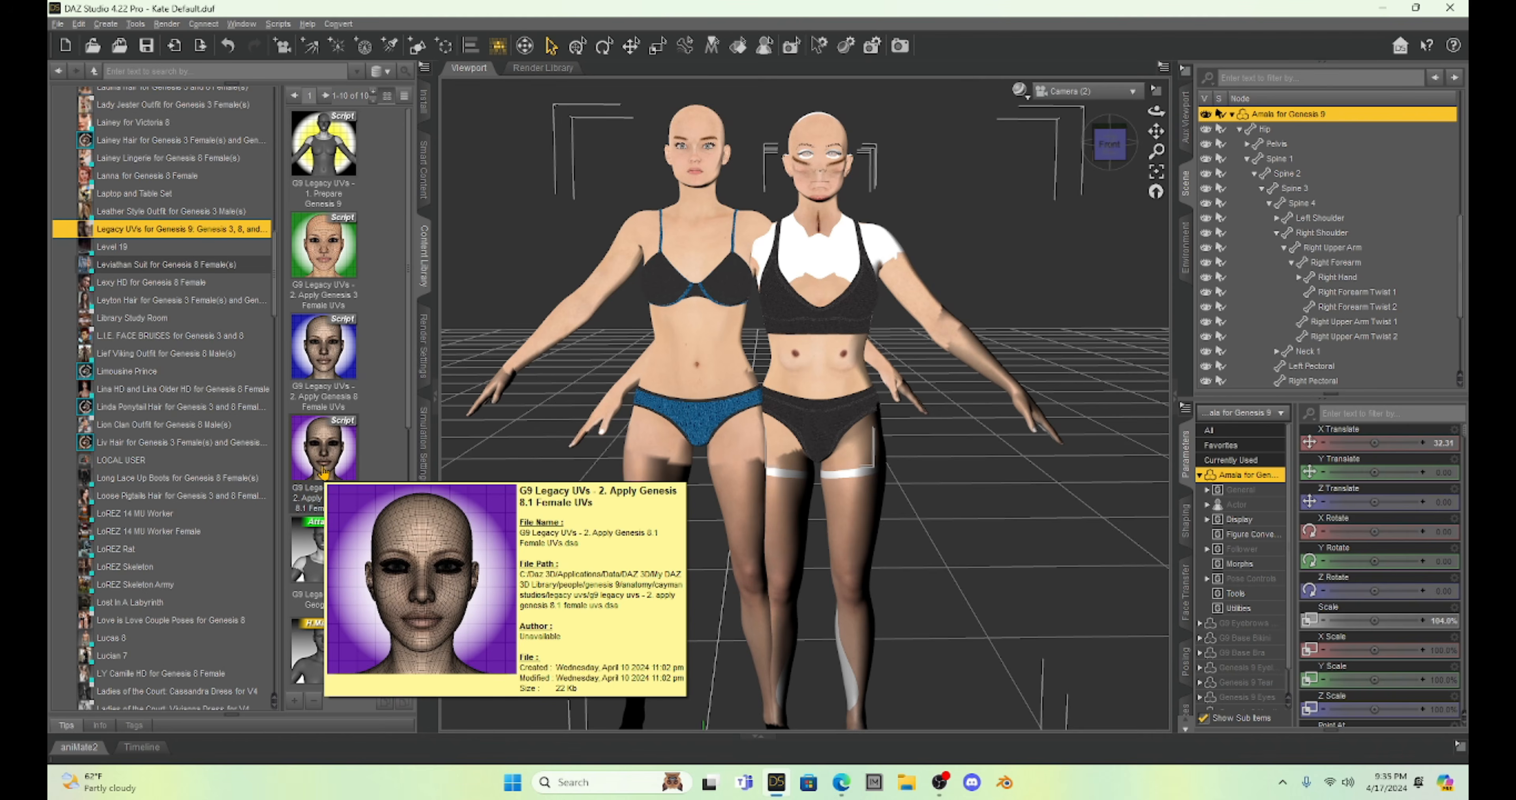
pyautogui.moveTo(328, 359)
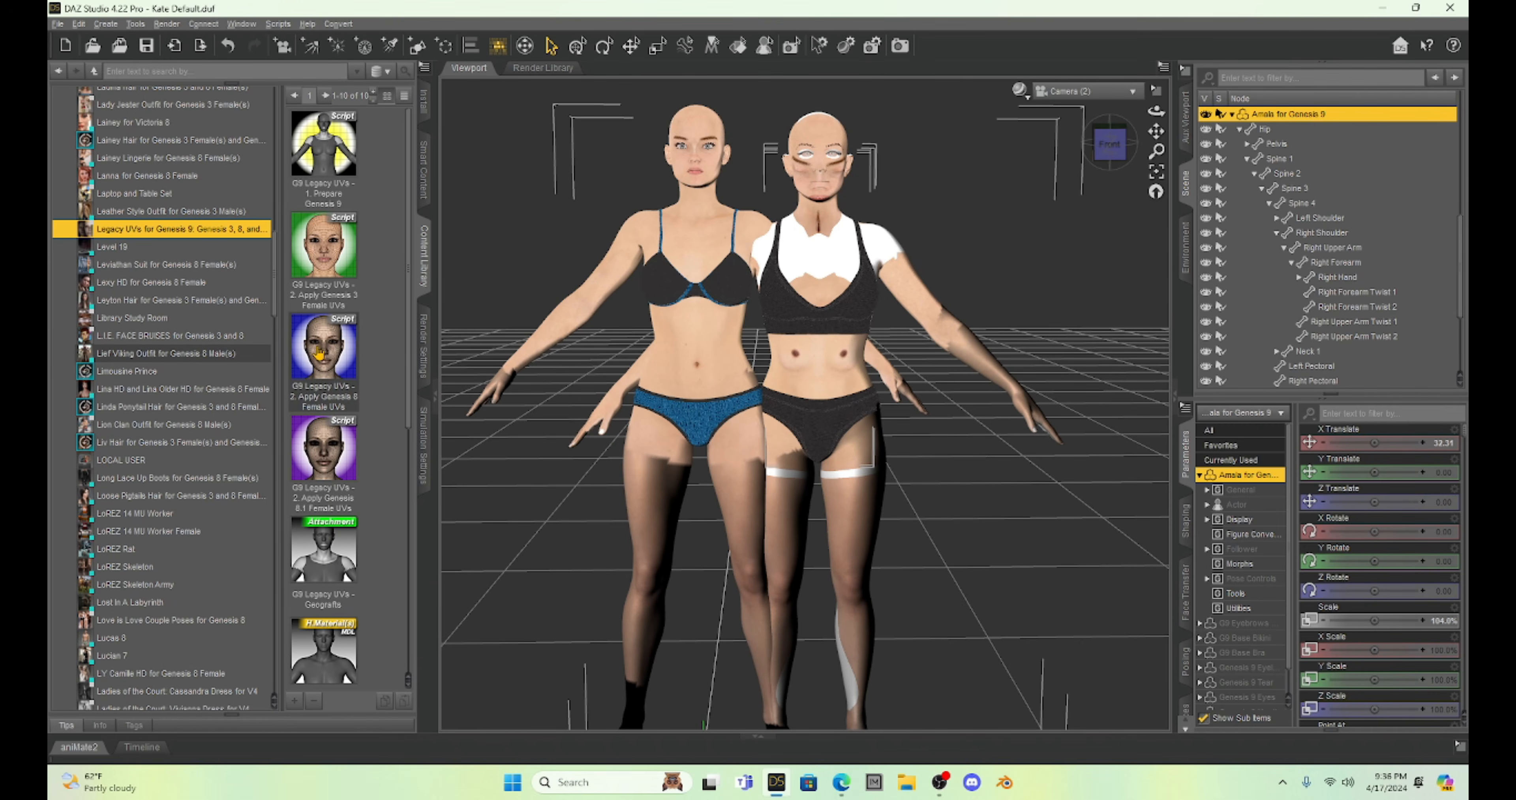
pyautogui.doubleClick(319, 353)
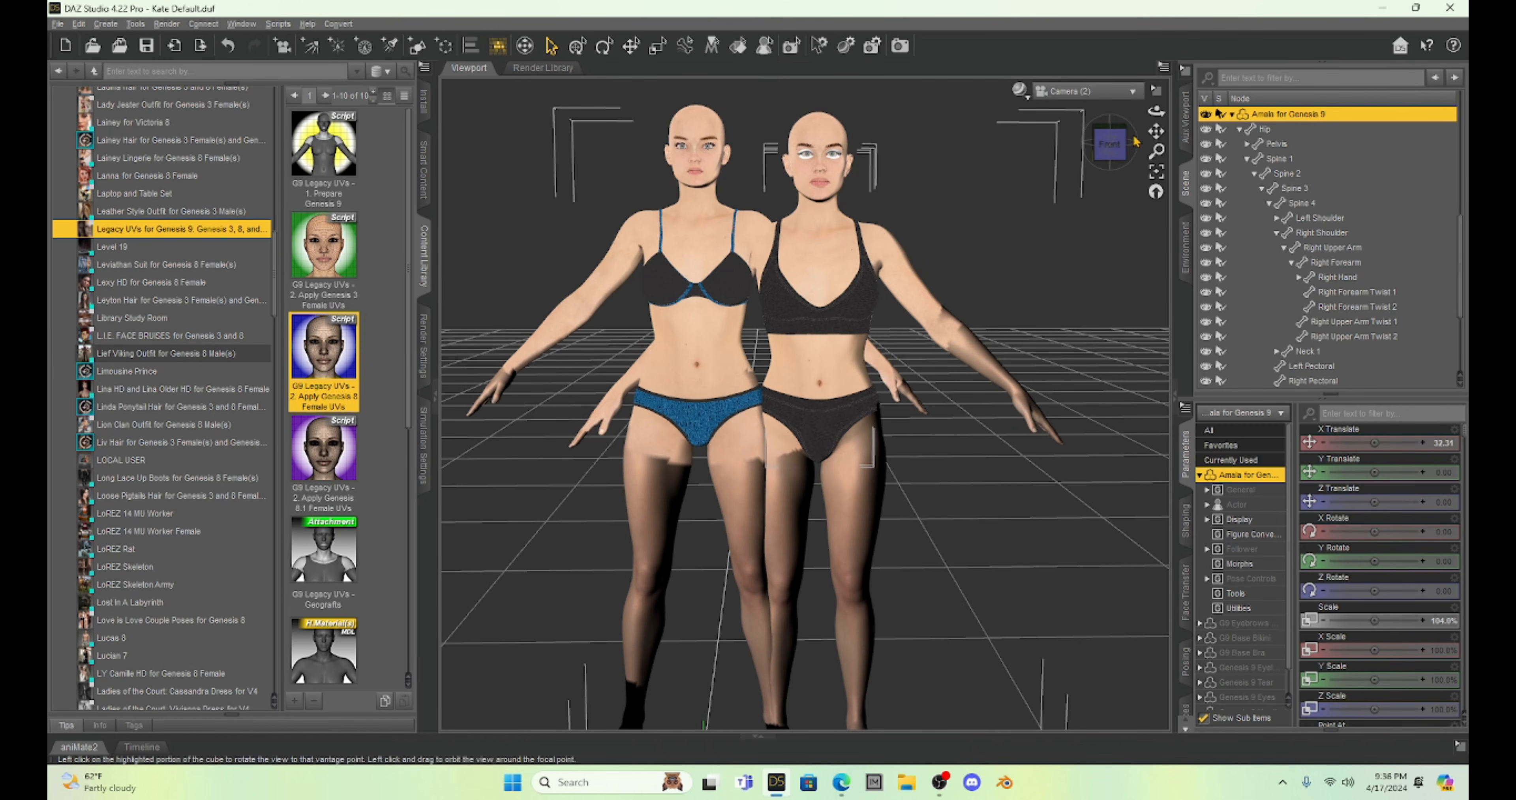
# Frame both figures' faces and select only the Genesis 9 Eyelashes item belonging to the Amala figure.
pyautogui.moveTo(1156, 131)
pyautogui.mouseDown()
pyautogui.moveTo(1168, 123)
pyautogui.moveTo(1146, 141)
pyautogui.moveTo(1166, 124)
pyautogui.moveTo(1159, 135)
pyautogui.mouseUp()
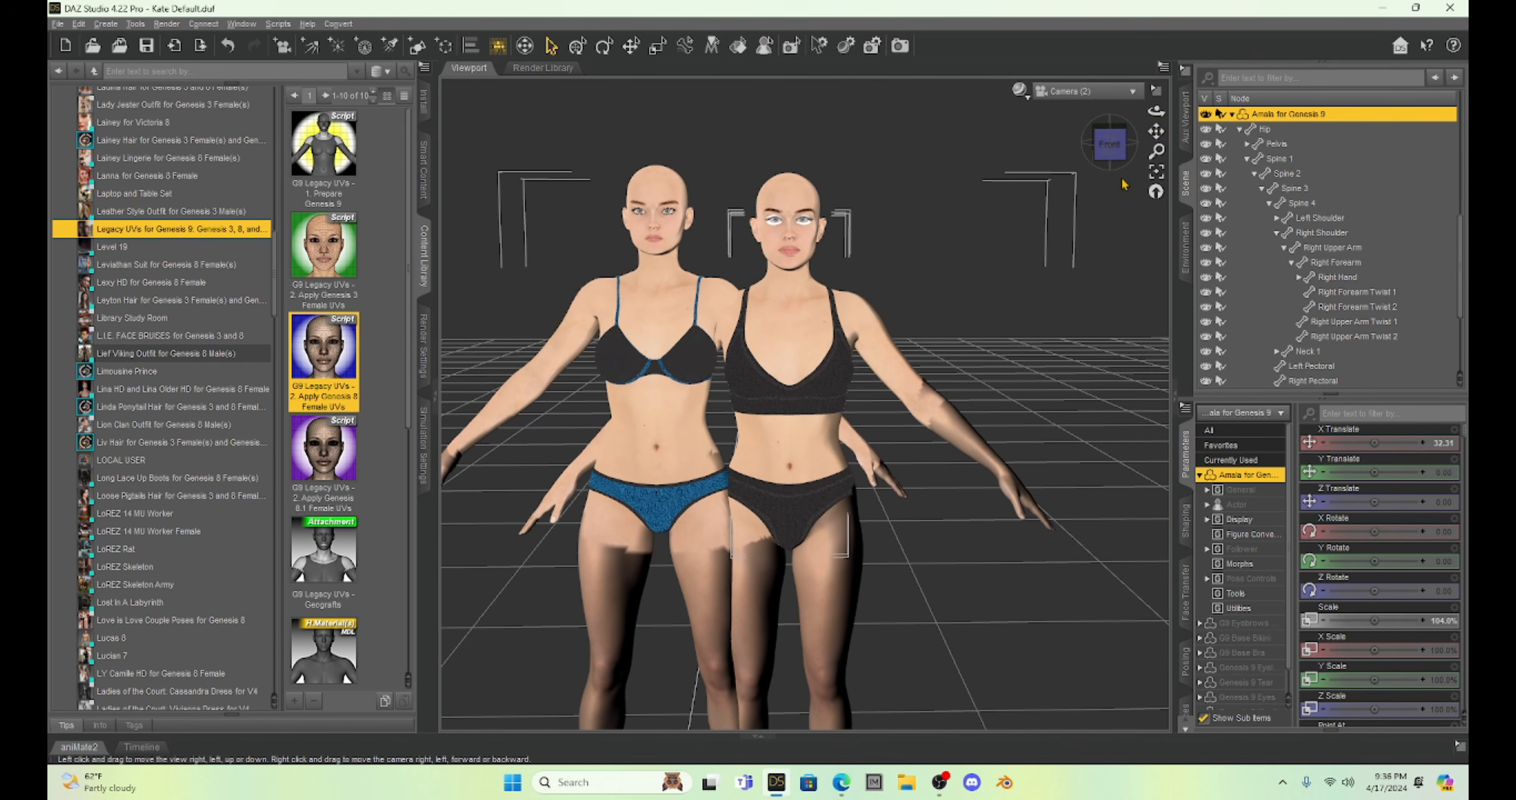
pyautogui.scroll(5, 986, 315)
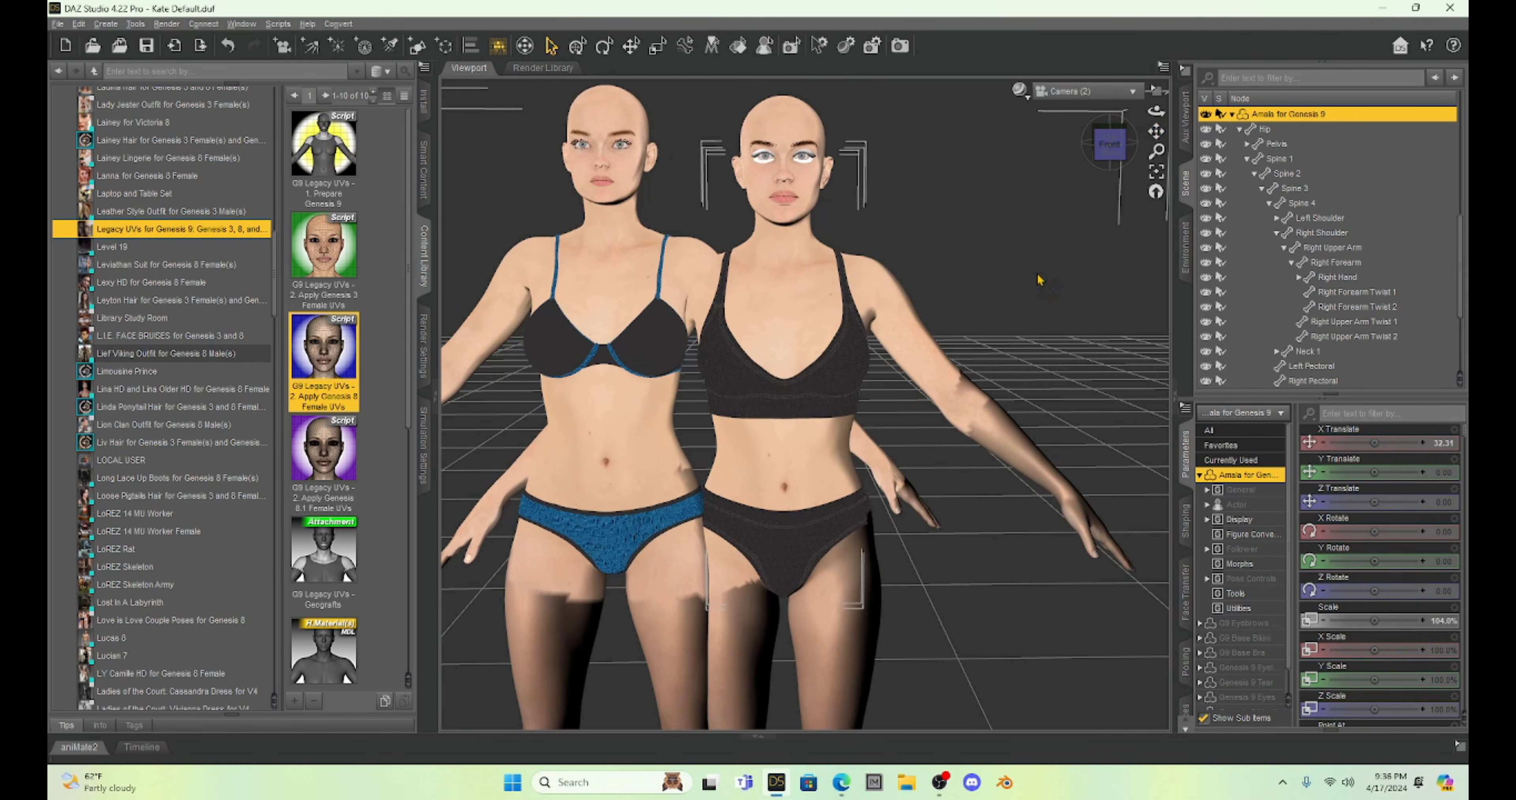
pyautogui.moveTo(1156, 131); pyautogui.dragTo(1144, 154)
pyautogui.scroll(5, 1008, 302)
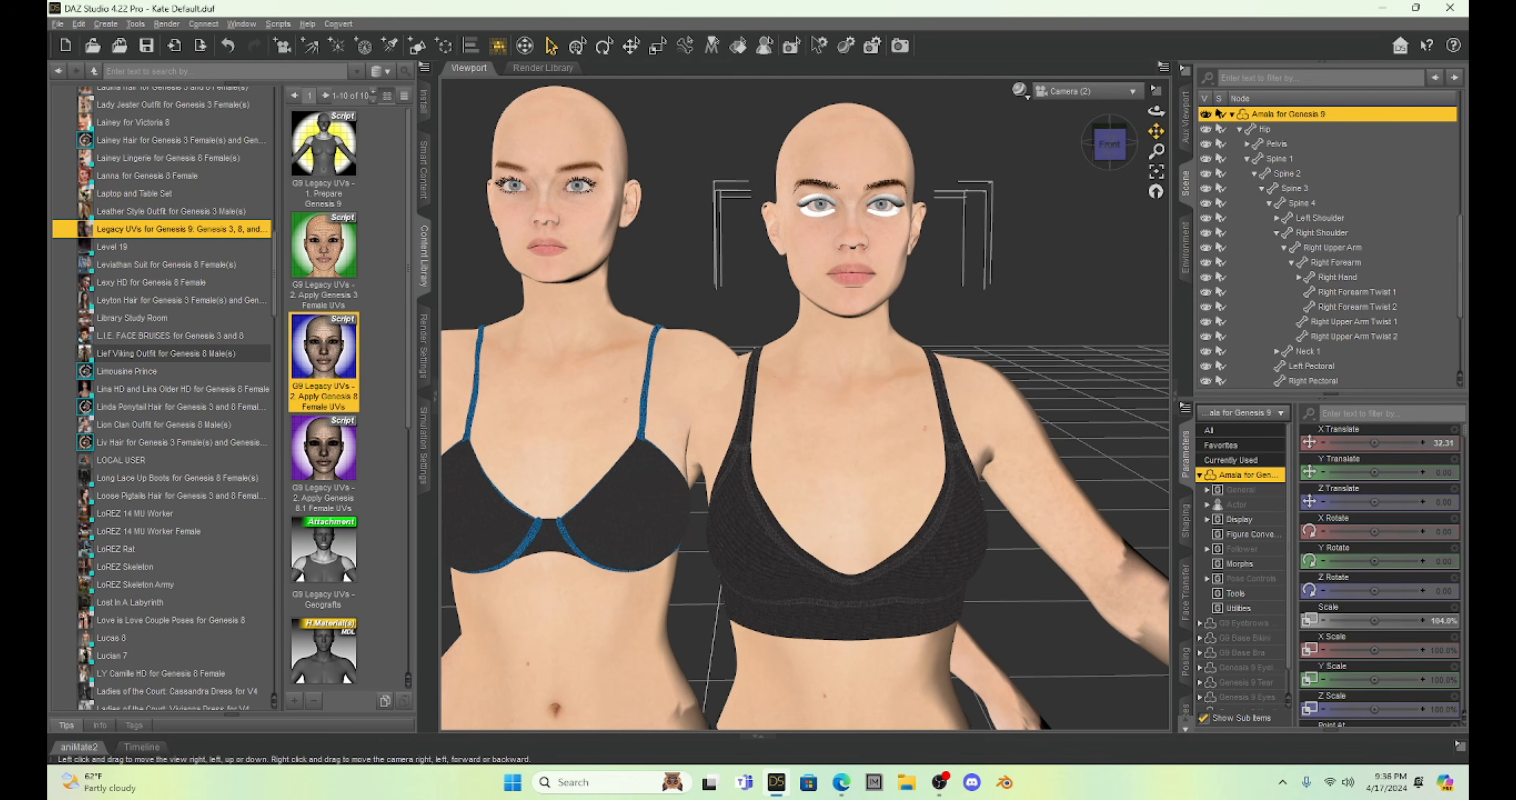
pyautogui.moveTo(1156, 131); pyautogui.dragTo(1168, 147)
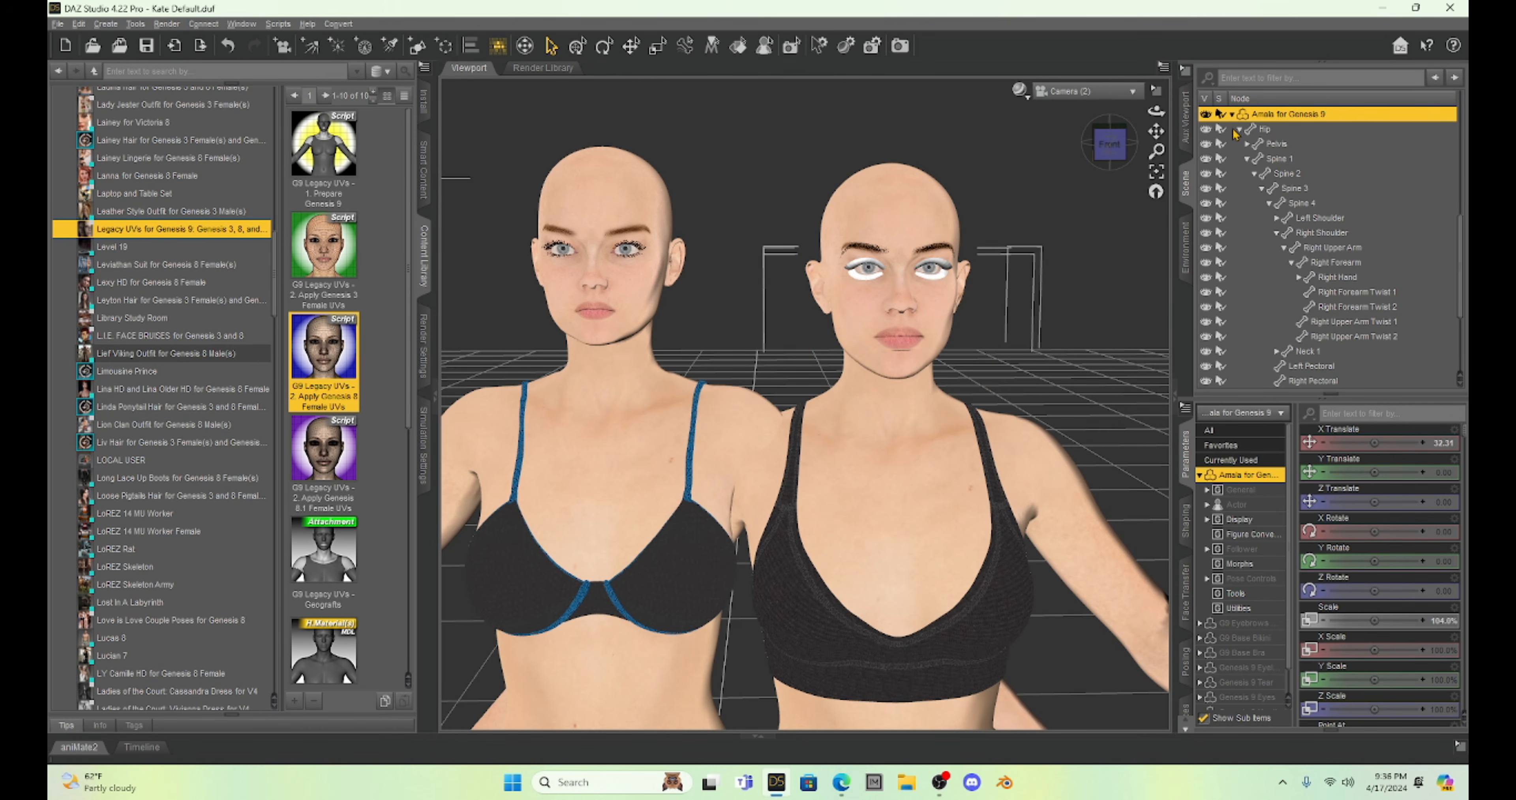
pyautogui.scroll(-3, 1295, 247)
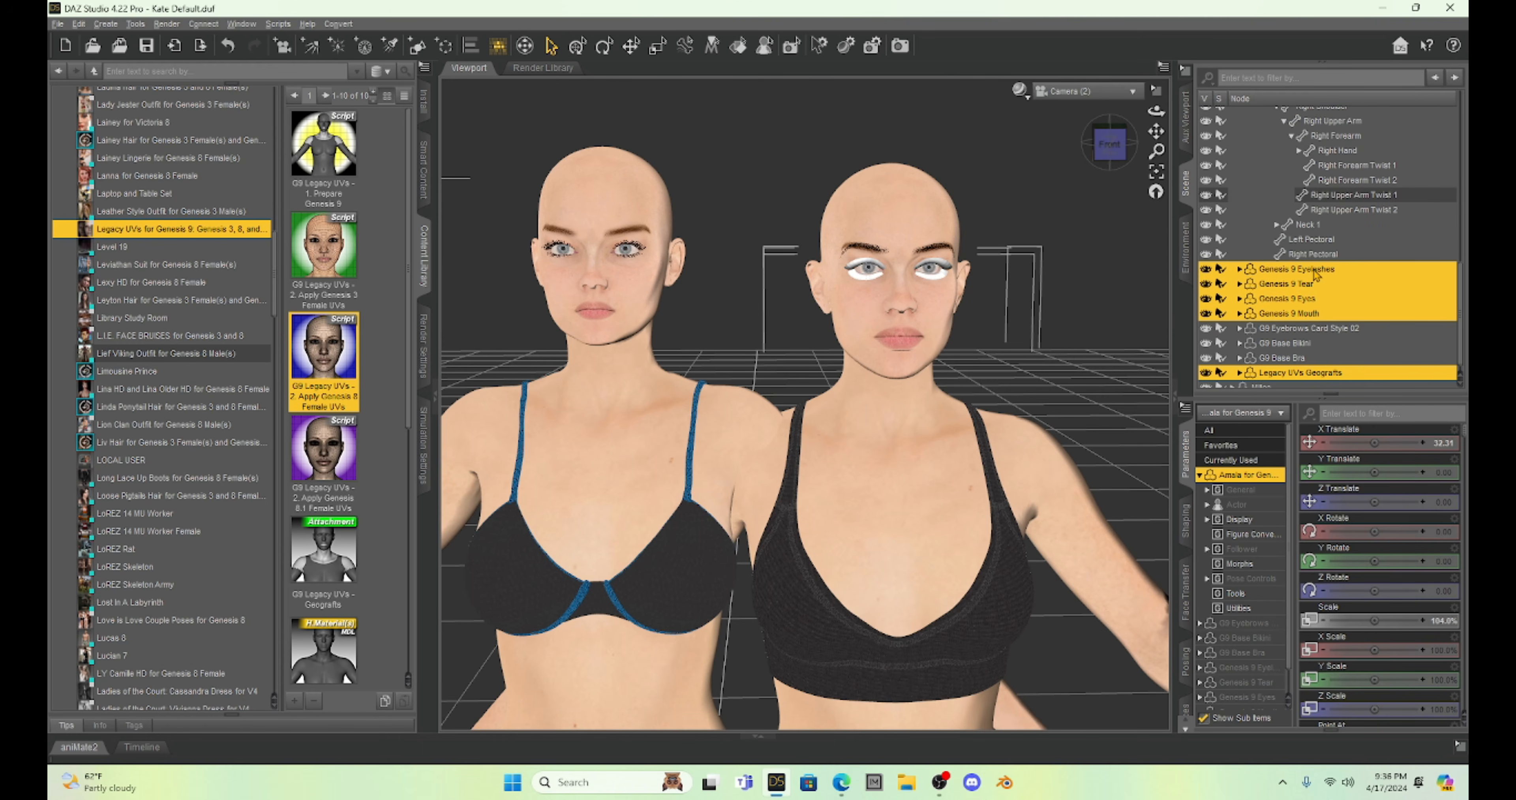
pyautogui.doubleClick(1307, 269)
pyautogui.click(1329, 297)
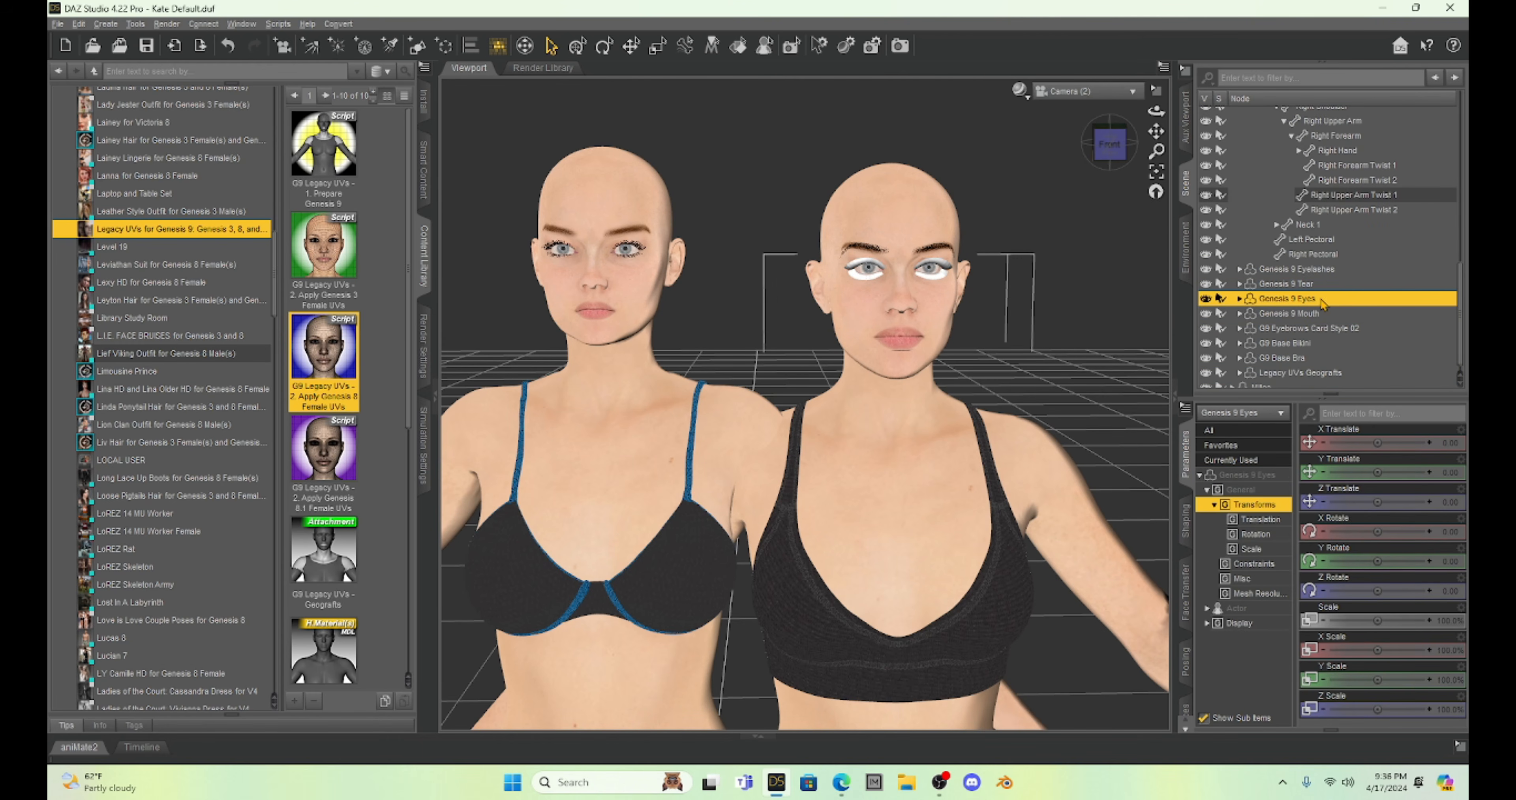
pyautogui.click(1319, 271)
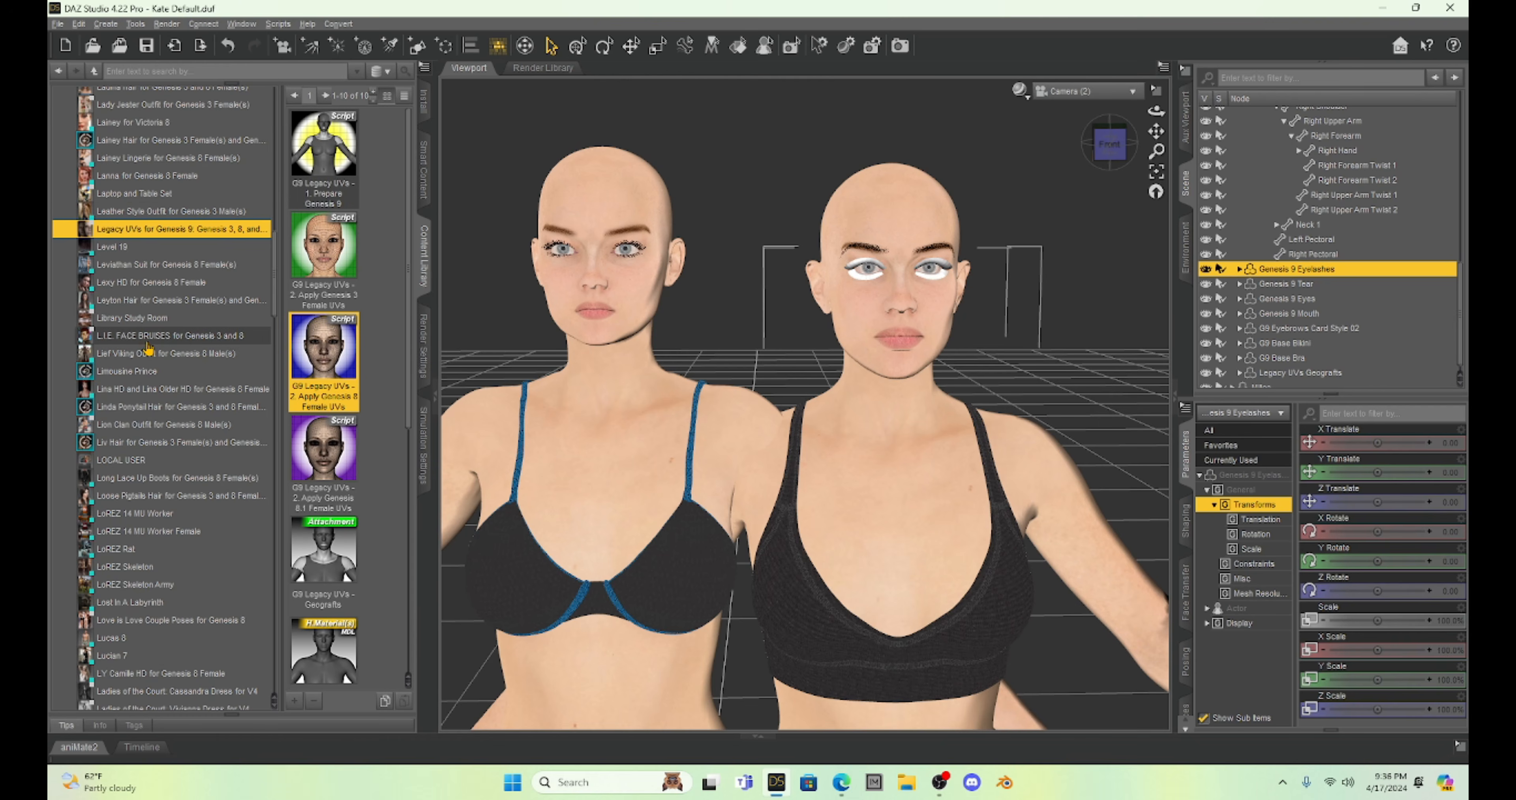
# Apply the Fabrice G9 Eyelashes material from Genesis 9 Starter Essentials to the selected eyelashes.
pyautogui.scroll(2, 163, 333)
pyautogui.scroll(12, 162, 333)
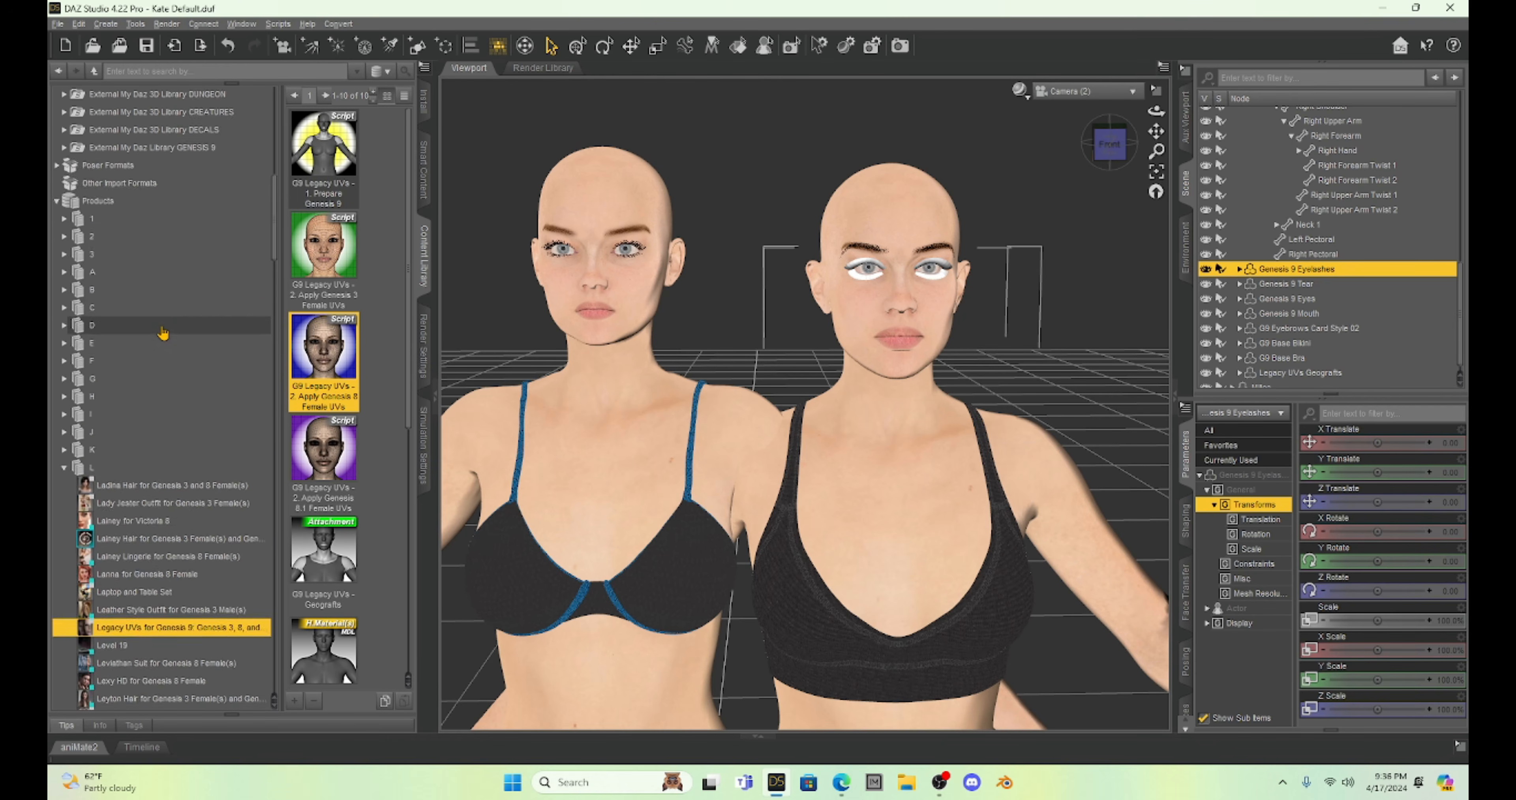
pyautogui.scroll(-10, 154, 323)
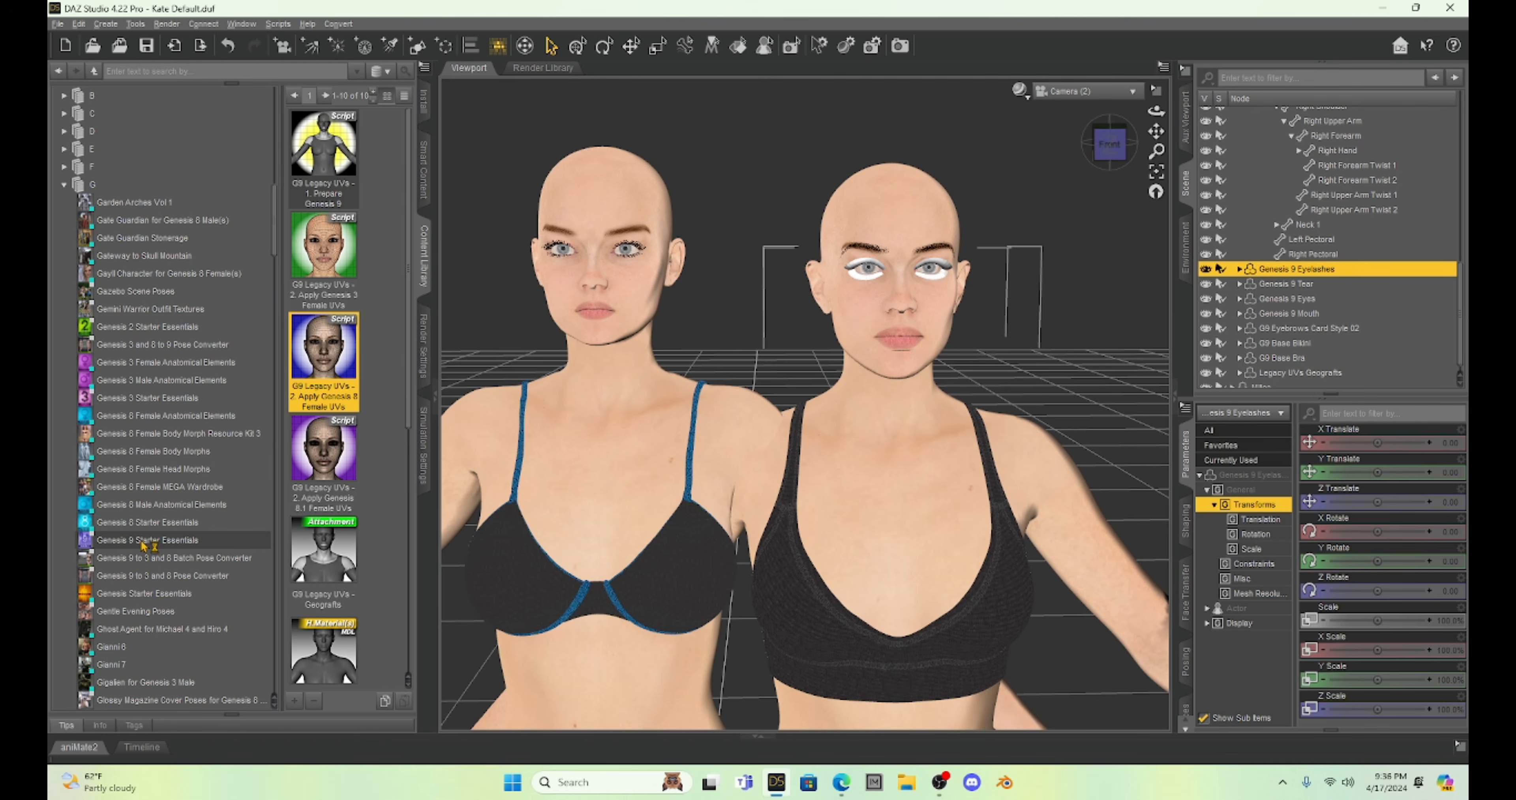
pyautogui.click(144, 540)
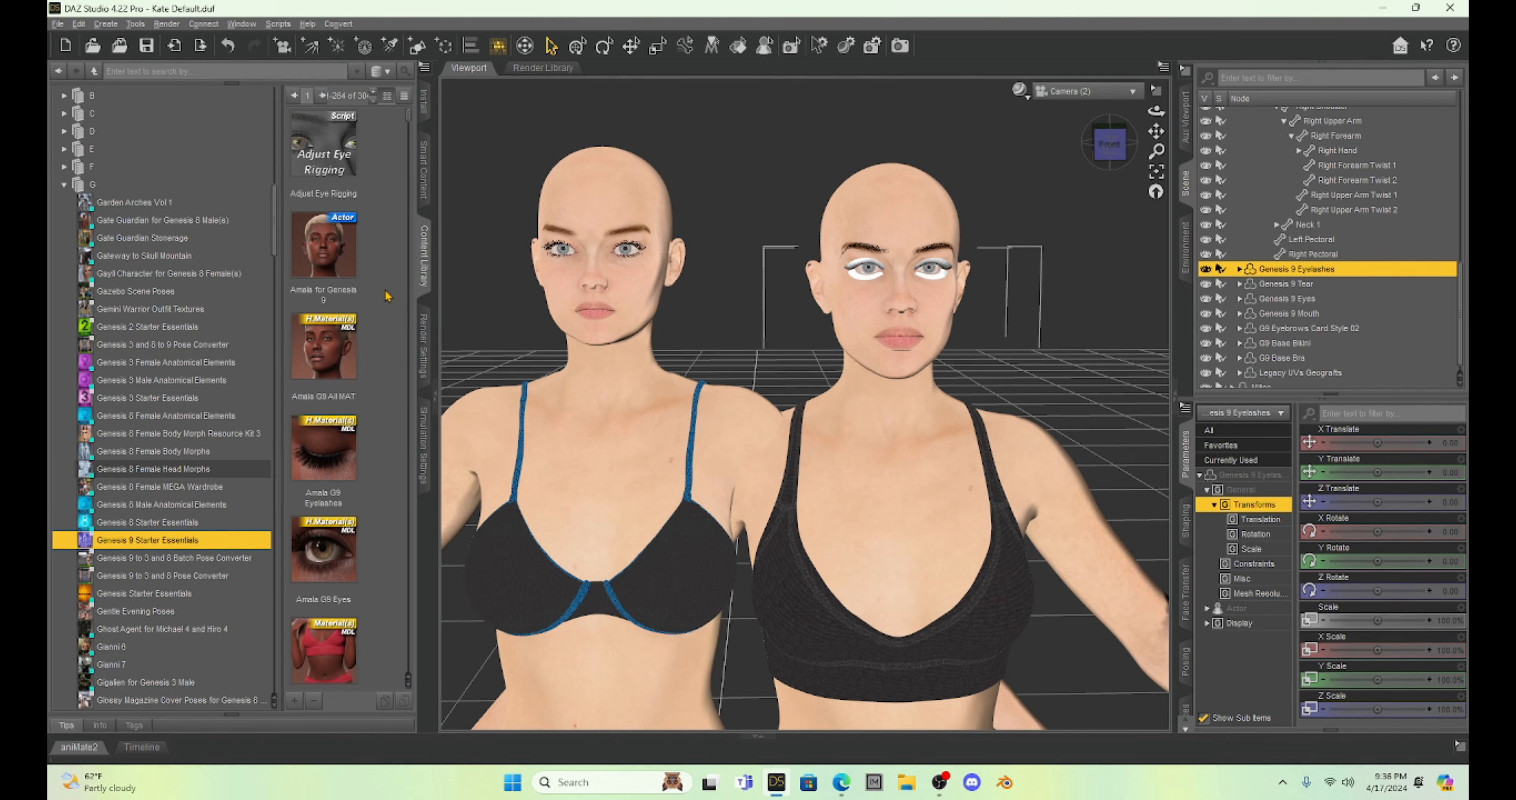
pyautogui.scroll(-5, 330, 353)
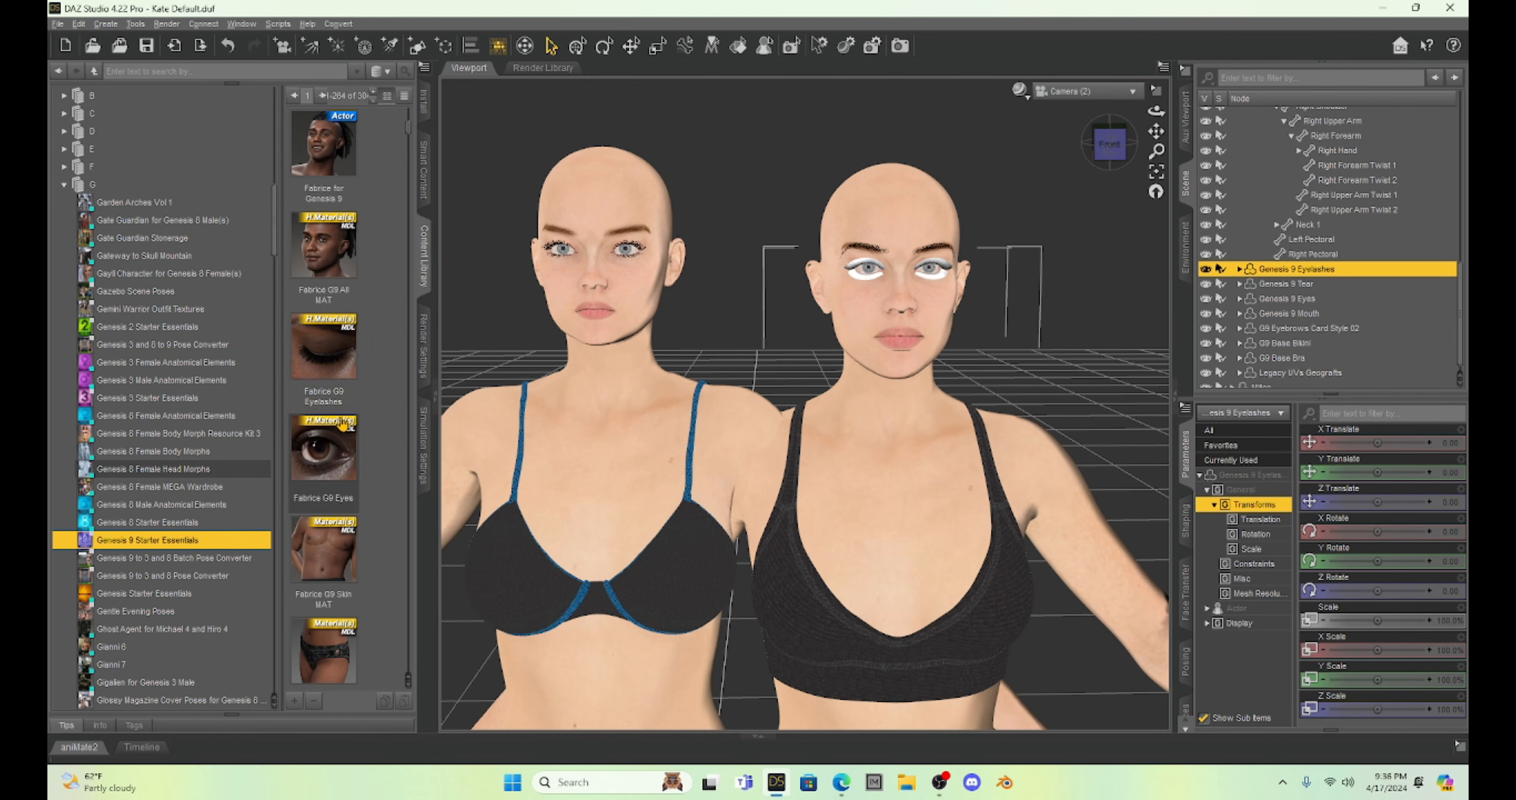
pyautogui.doubleClick(317, 343)
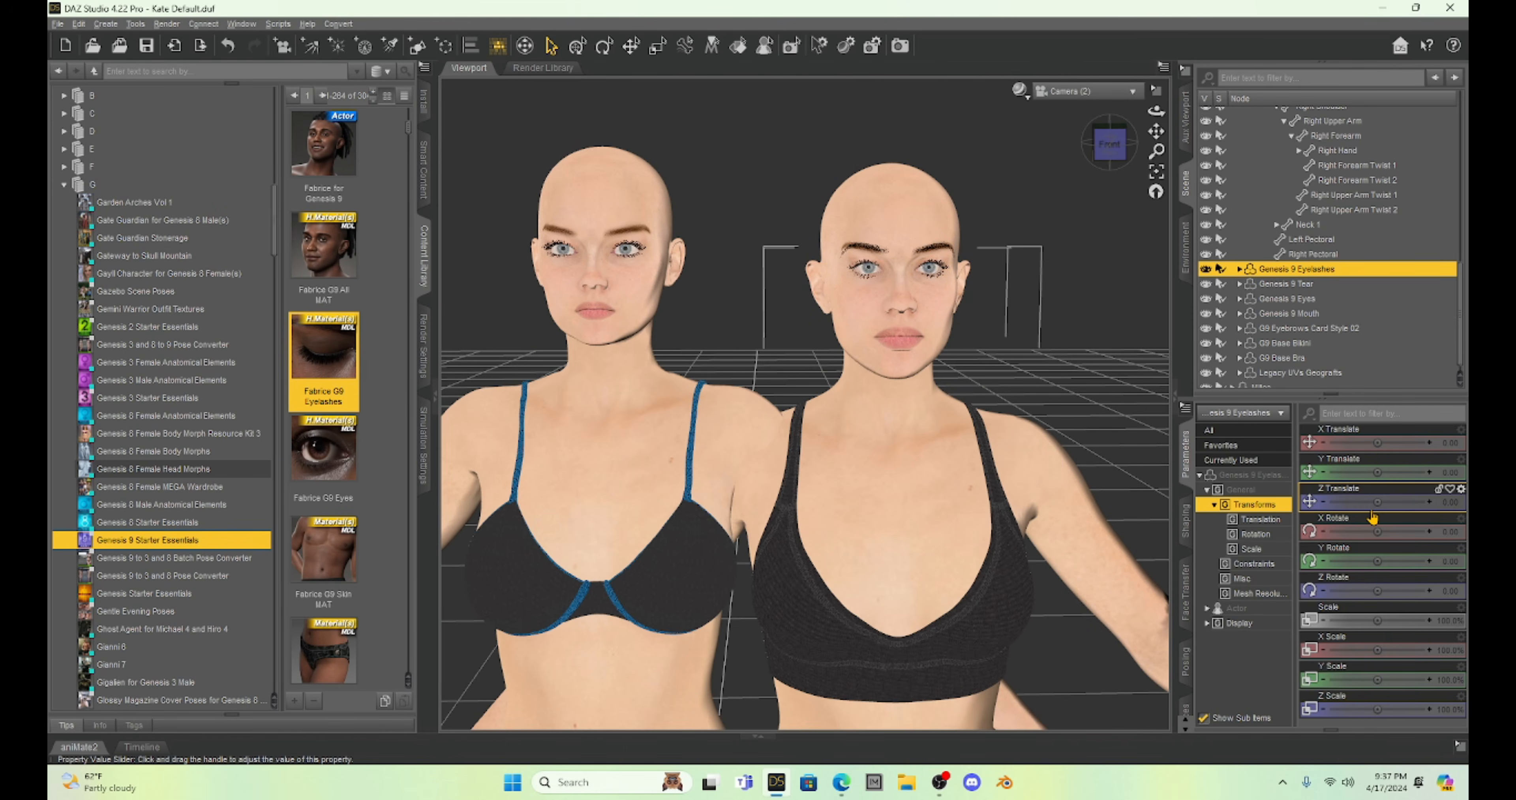
# Compare the skin textures on both figures, then examine Amala's eyes, lashes and face close up.
pyautogui.moveTo(1155, 132); pyautogui.dragTo(1110, 151)
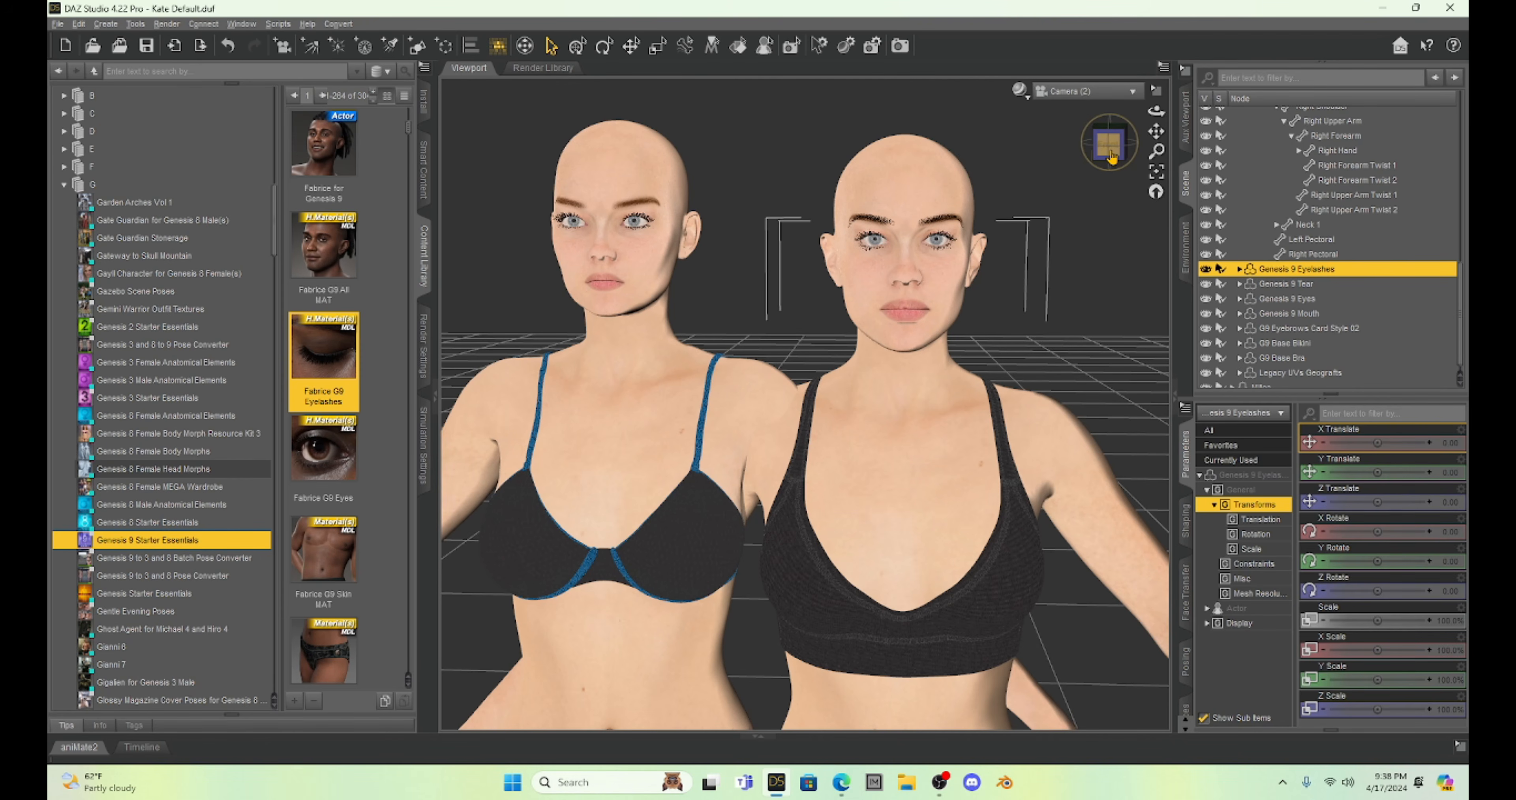
pyautogui.moveTo(1156, 131); pyautogui.dragTo(1127, 152)
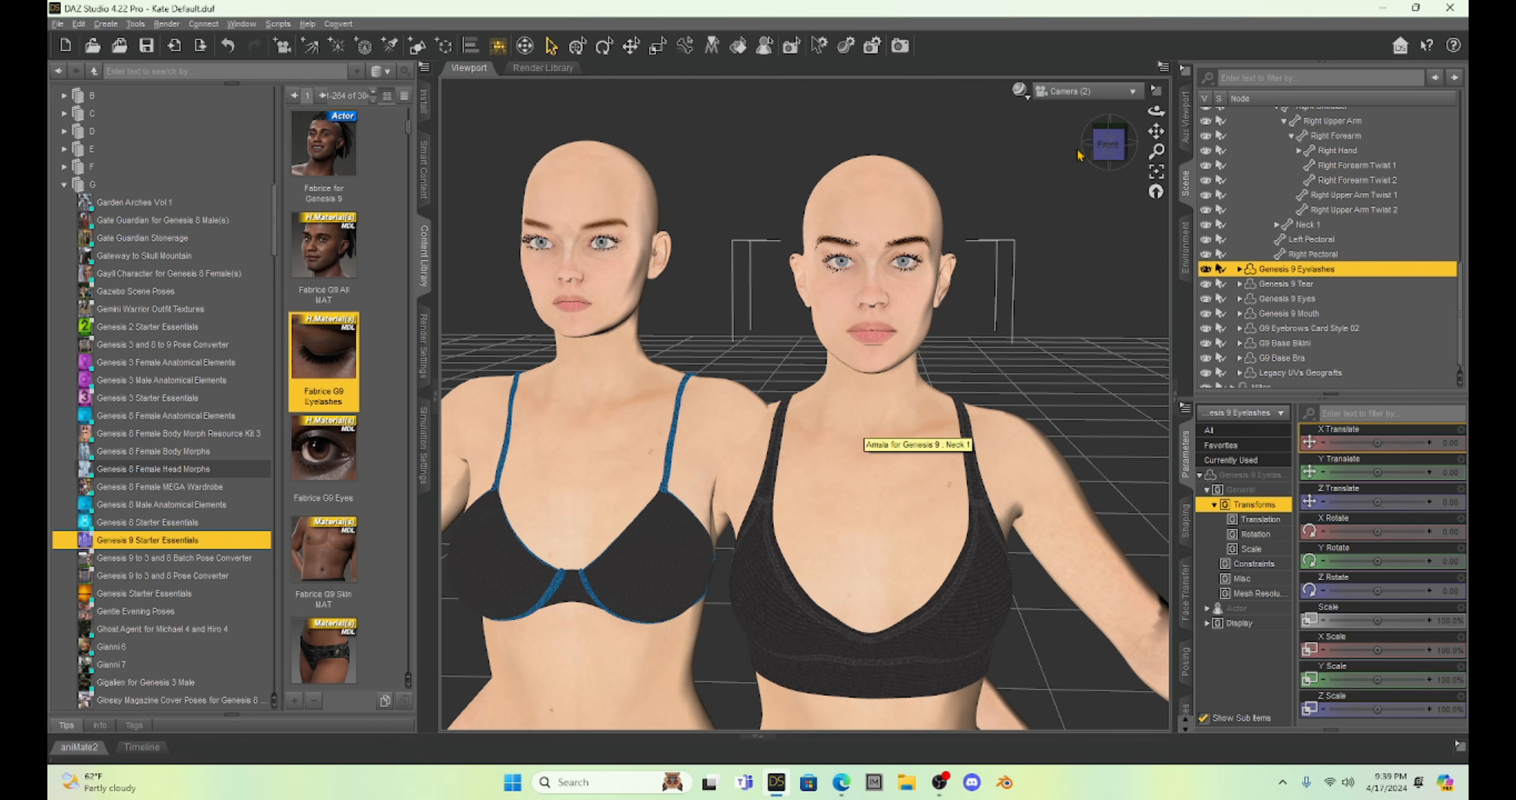
pyautogui.moveTo(1108, 147)
pyautogui.mouseDown()
pyautogui.moveTo(1155, 133)
pyautogui.moveTo(1096, 193)
pyautogui.moveTo(1100, 152)
pyautogui.mouseUp()
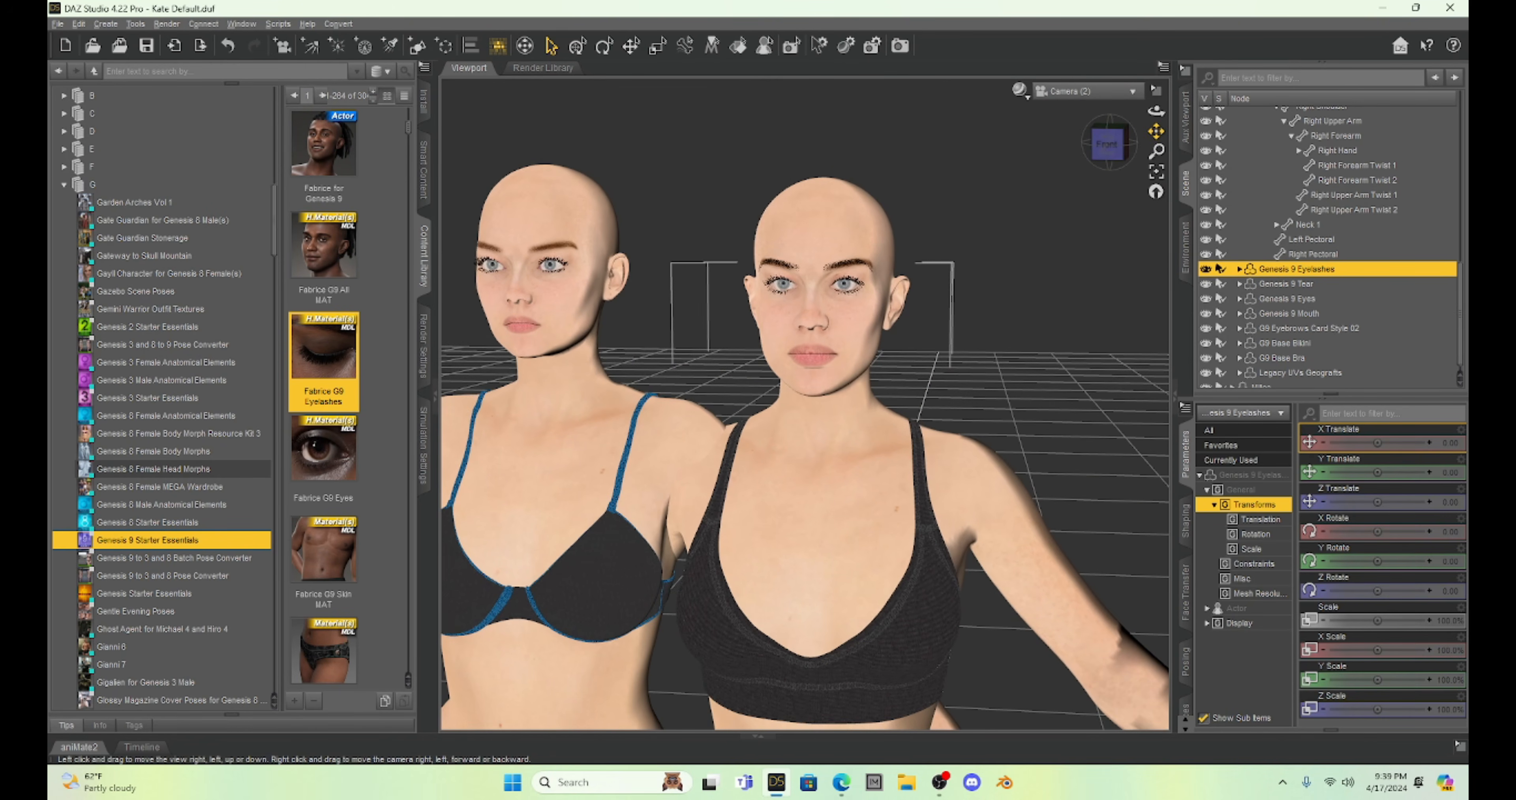
pyautogui.scroll(5, 974, 255)
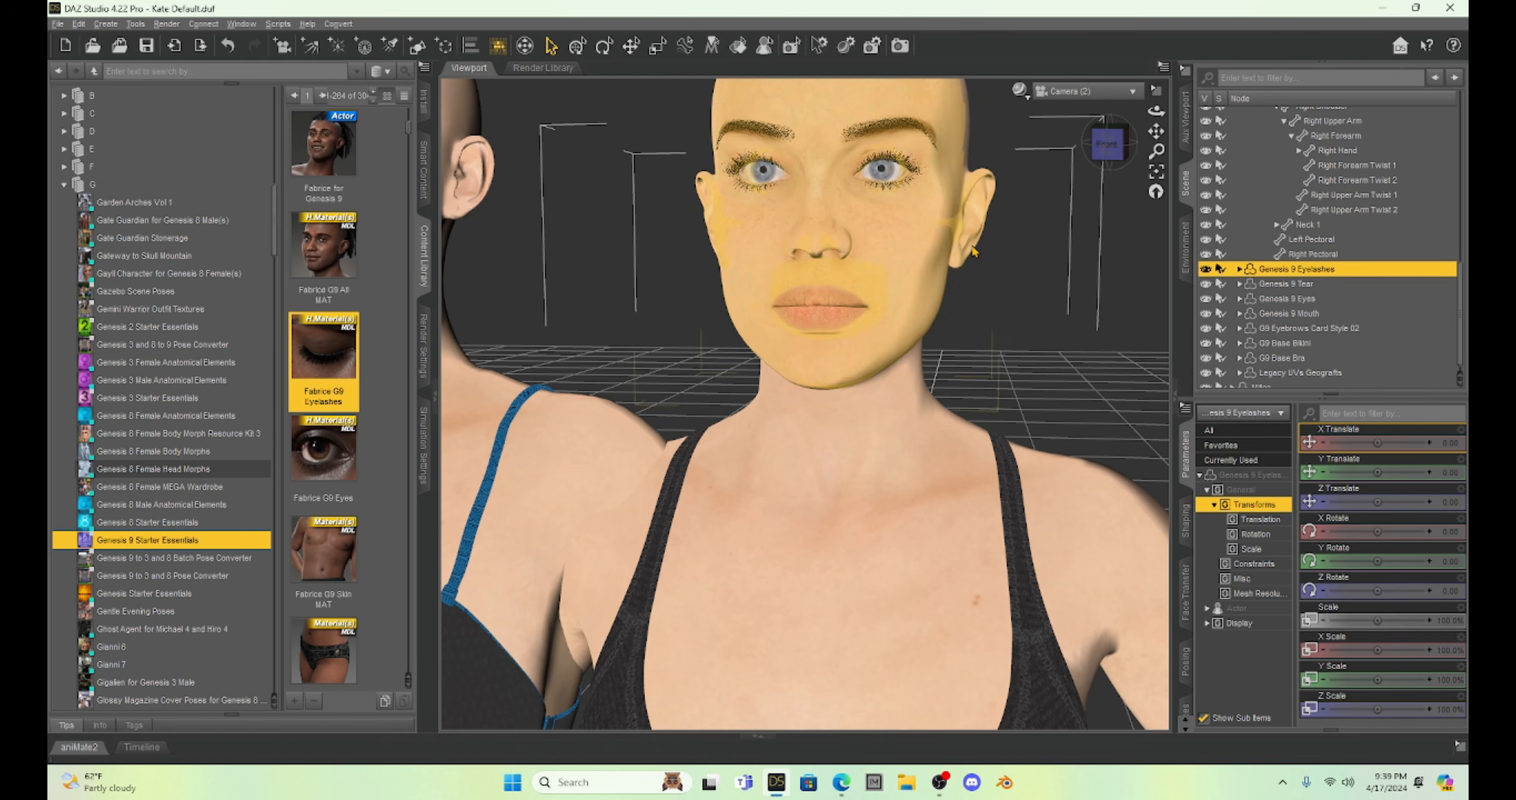
pyautogui.moveTo(1156, 129); pyautogui.dragTo(1047, 209)
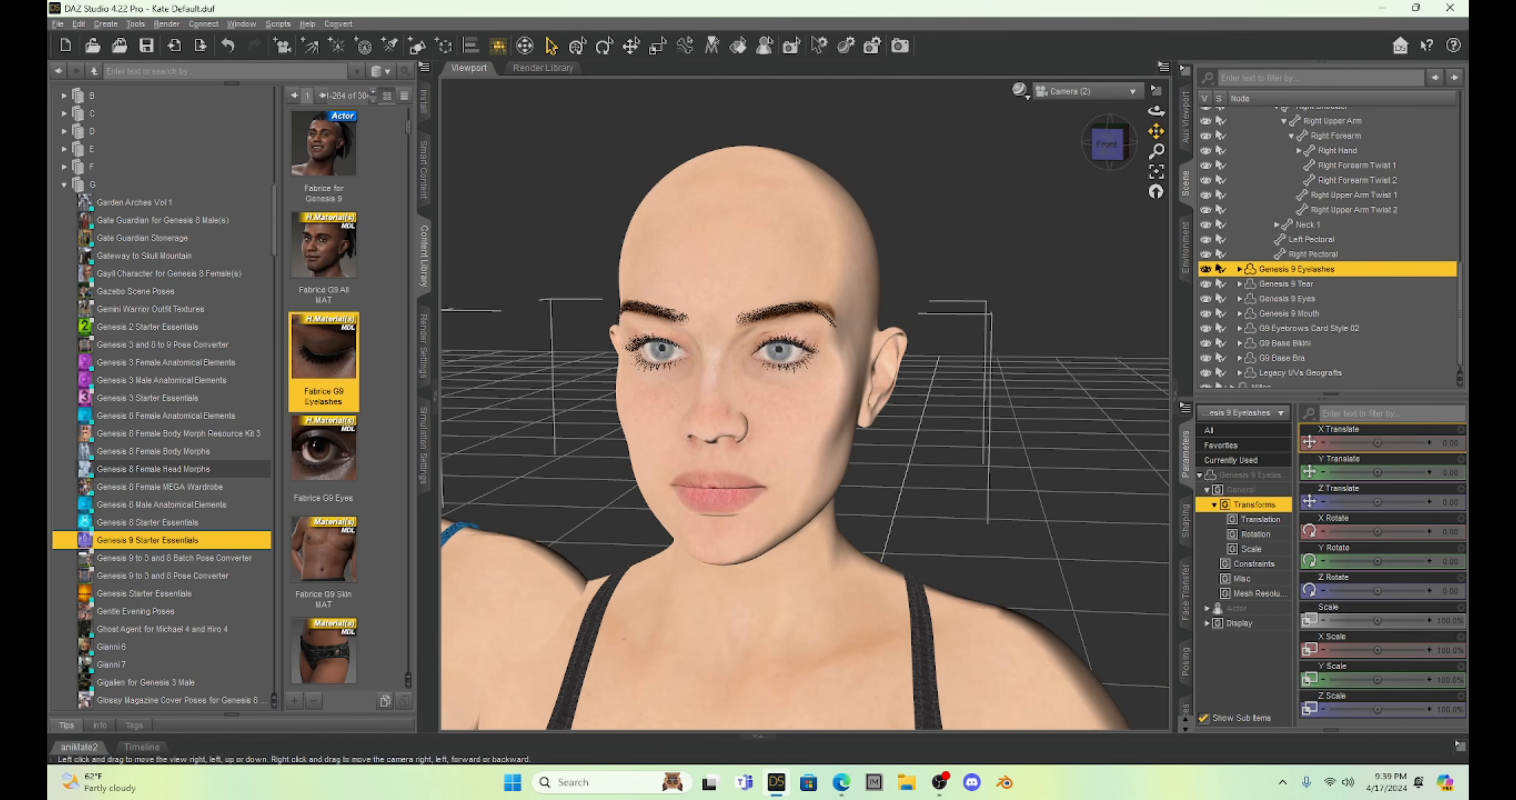
pyautogui.scroll(2, 1043, 207)
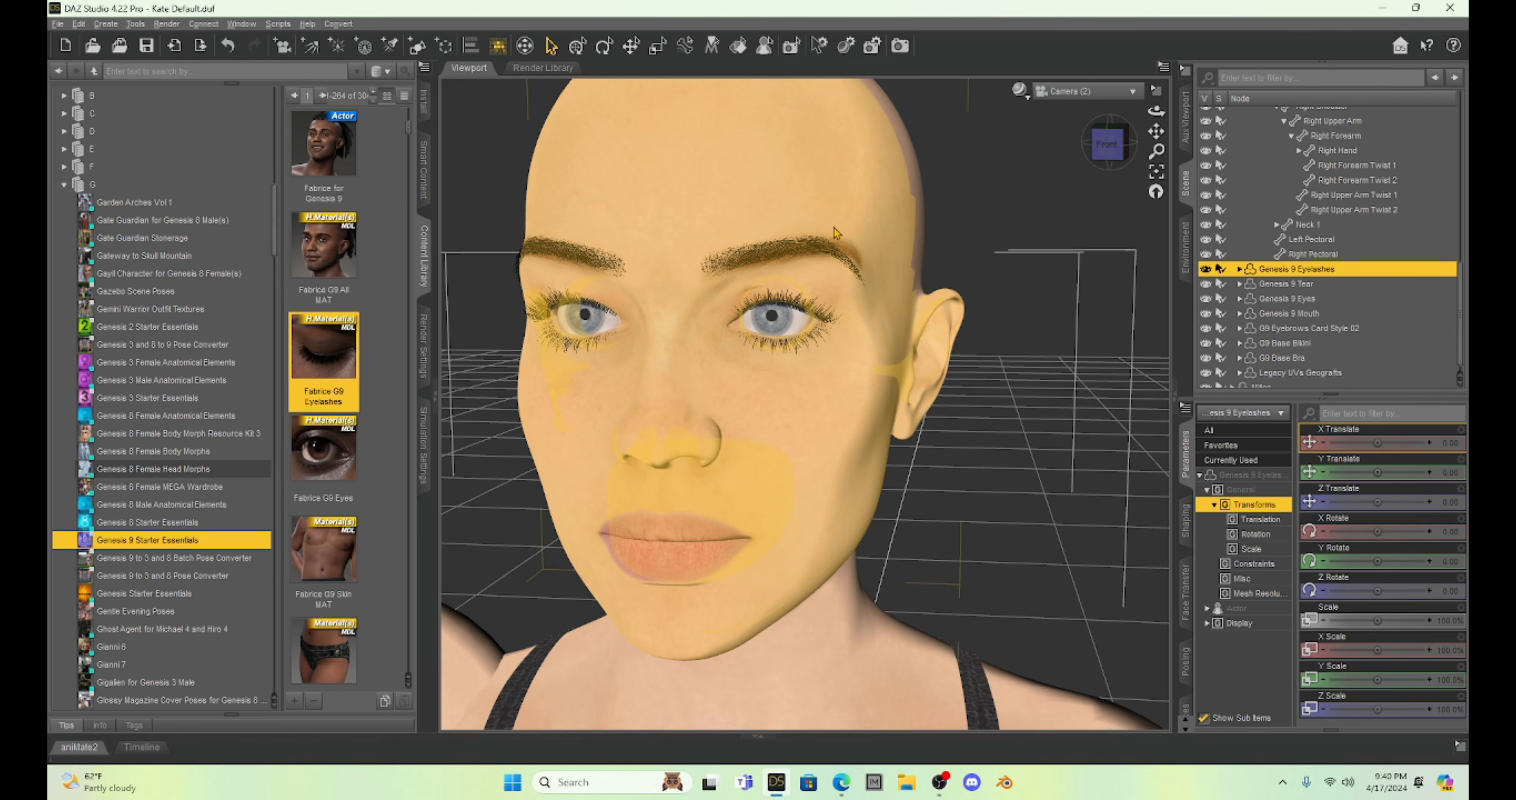
# Apply the Milica Eyebrows Remove material from Milica HD For Genesis 8 Female to the Amala figure.
pyautogui.click(698, 188)
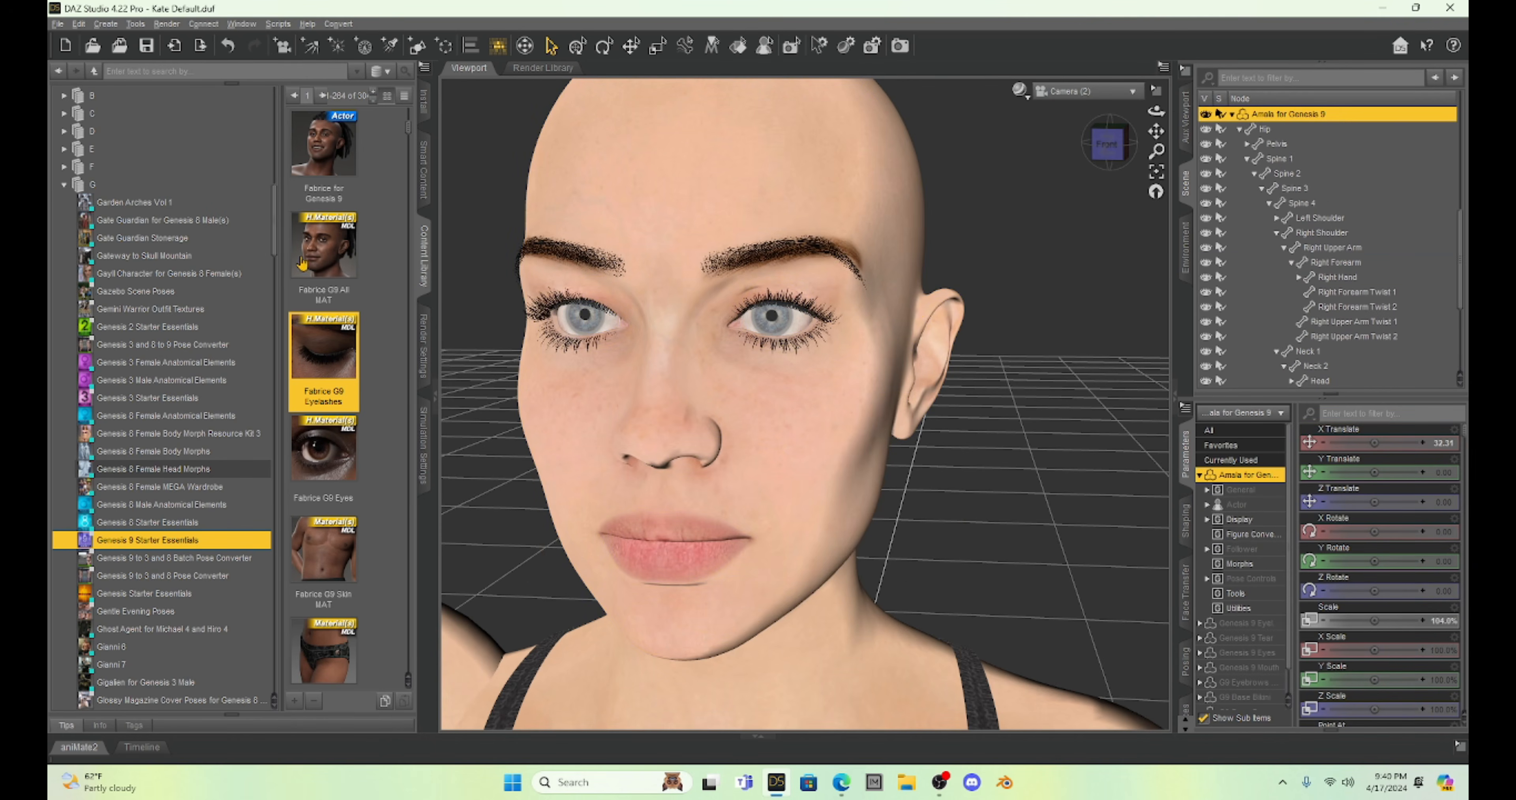
pyautogui.scroll(-15, 160, 454)
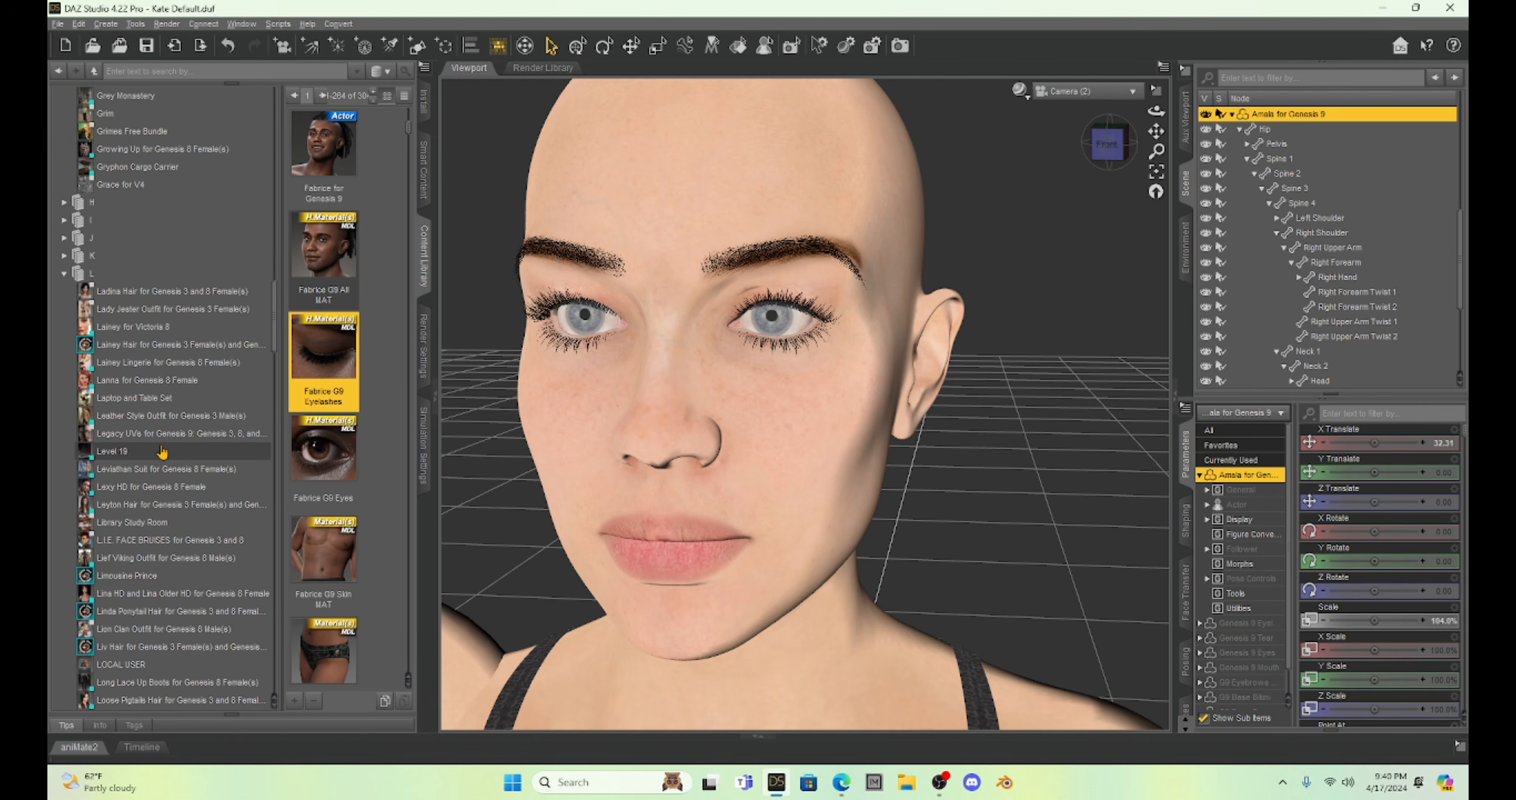
pyautogui.scroll(-4, 162, 452)
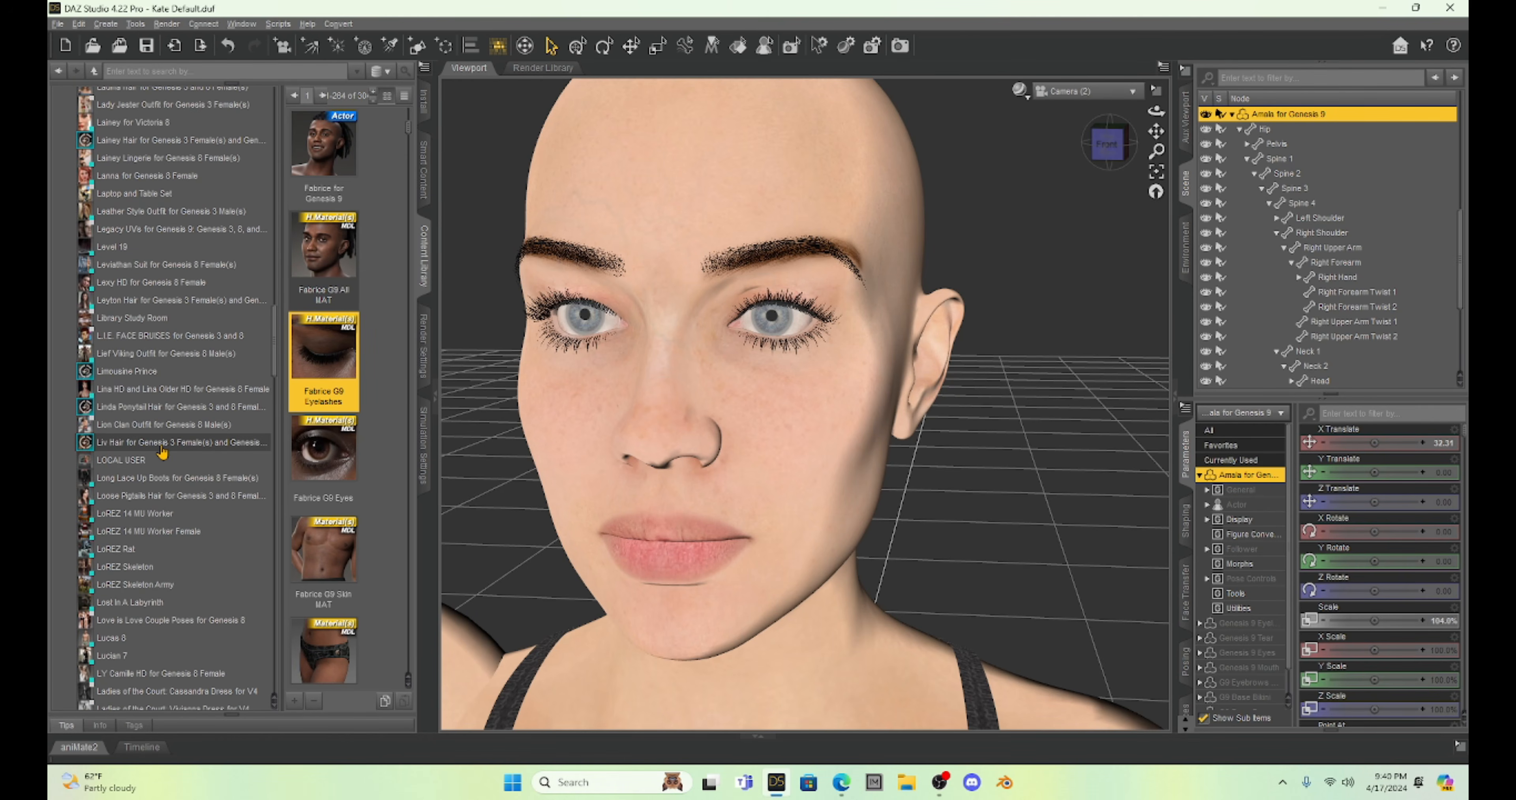
pyautogui.scroll(-15, 162, 452)
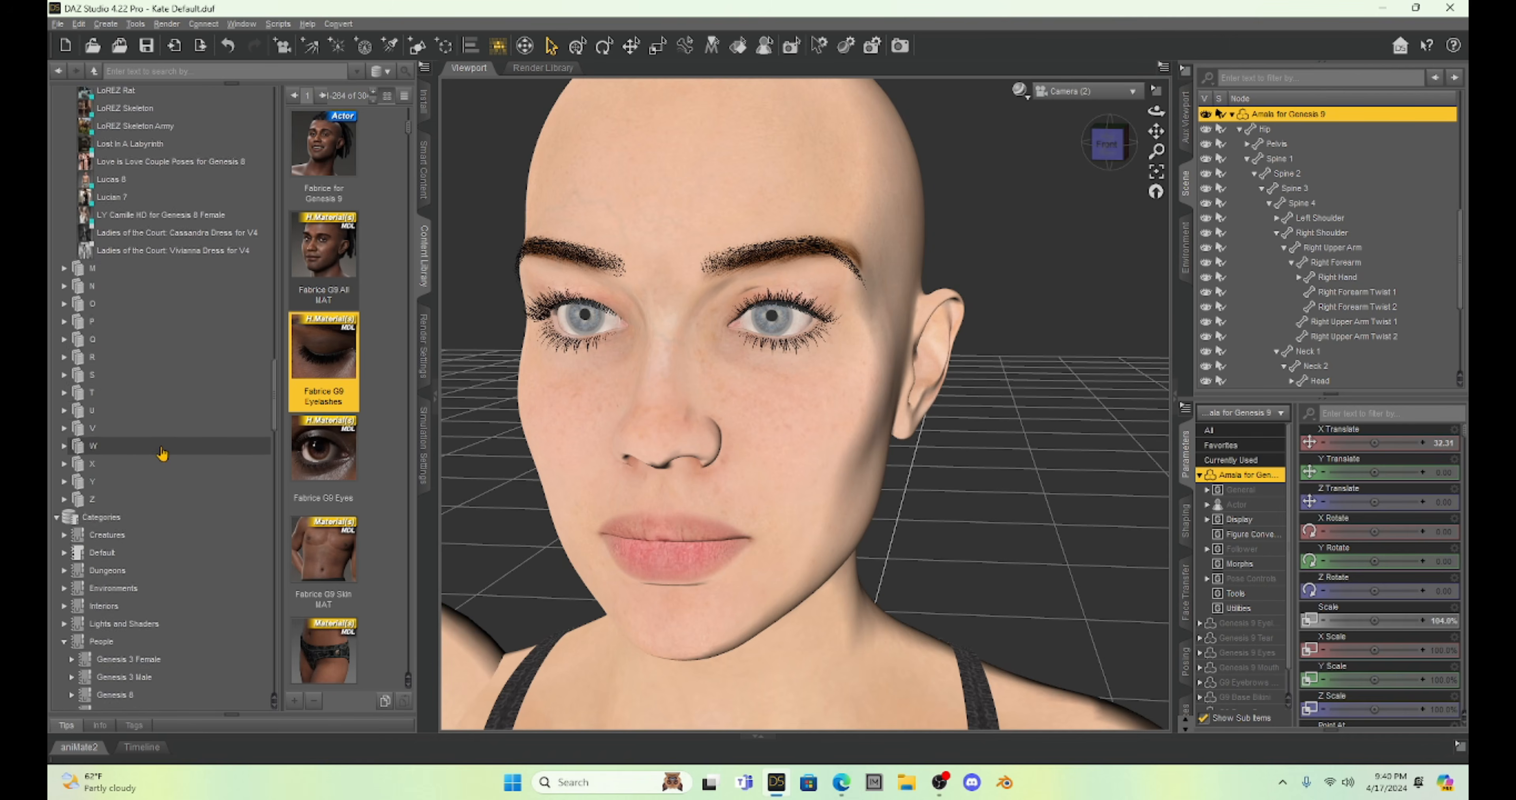
pyautogui.scroll(-10, 161, 457)
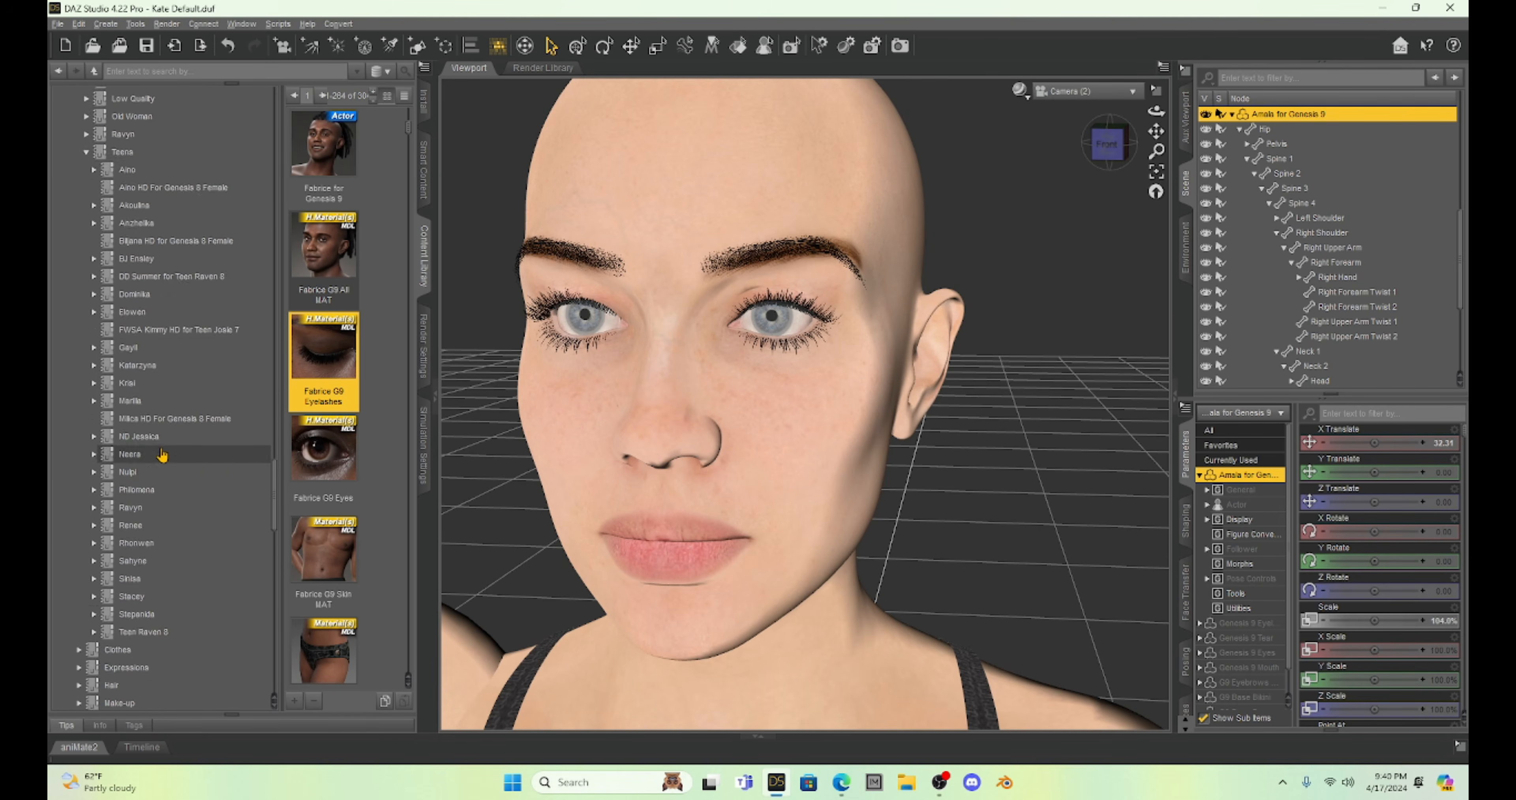
pyautogui.click(133, 243)
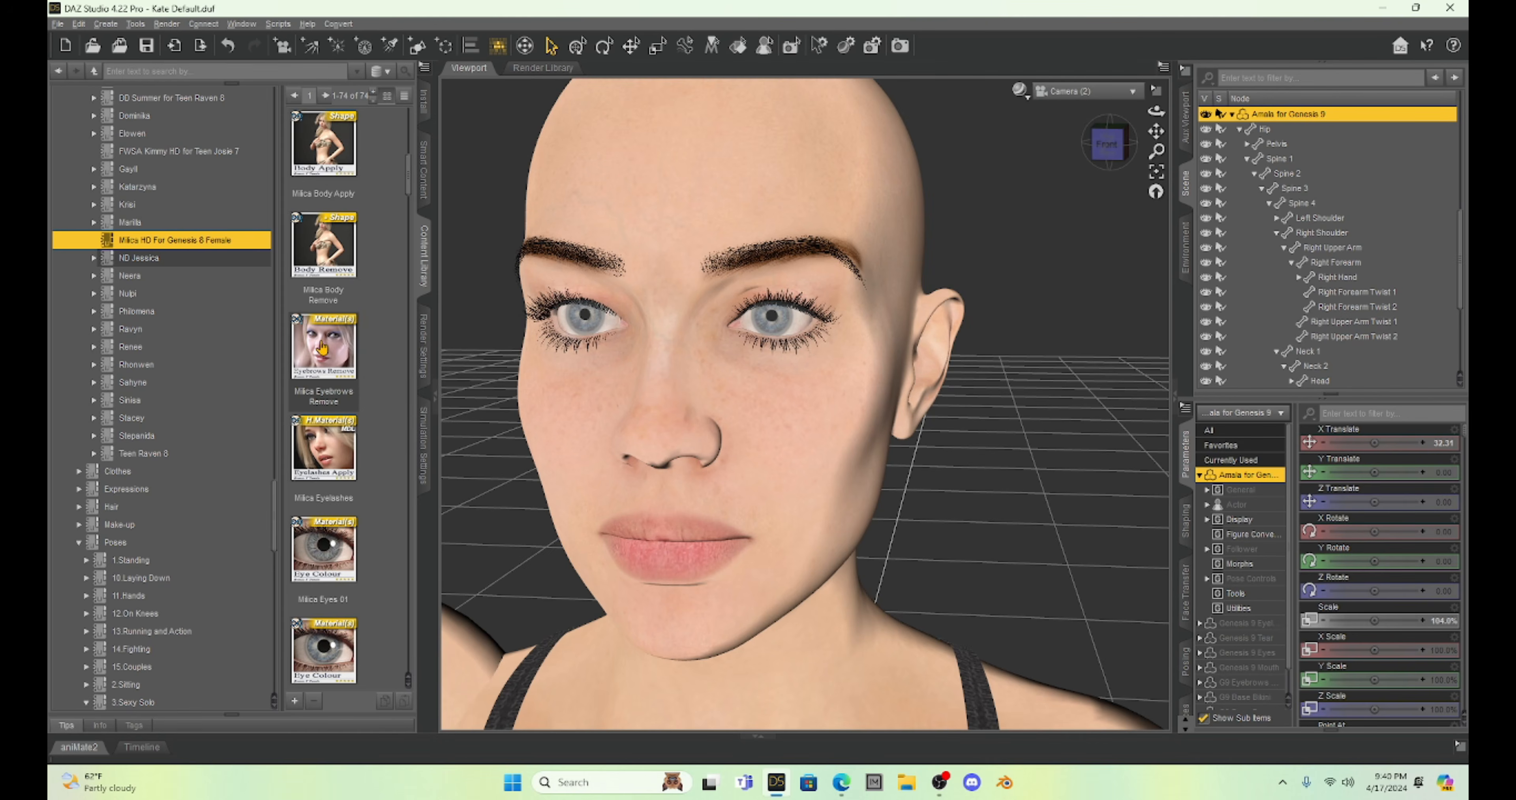
pyautogui.moveTo(322, 347)
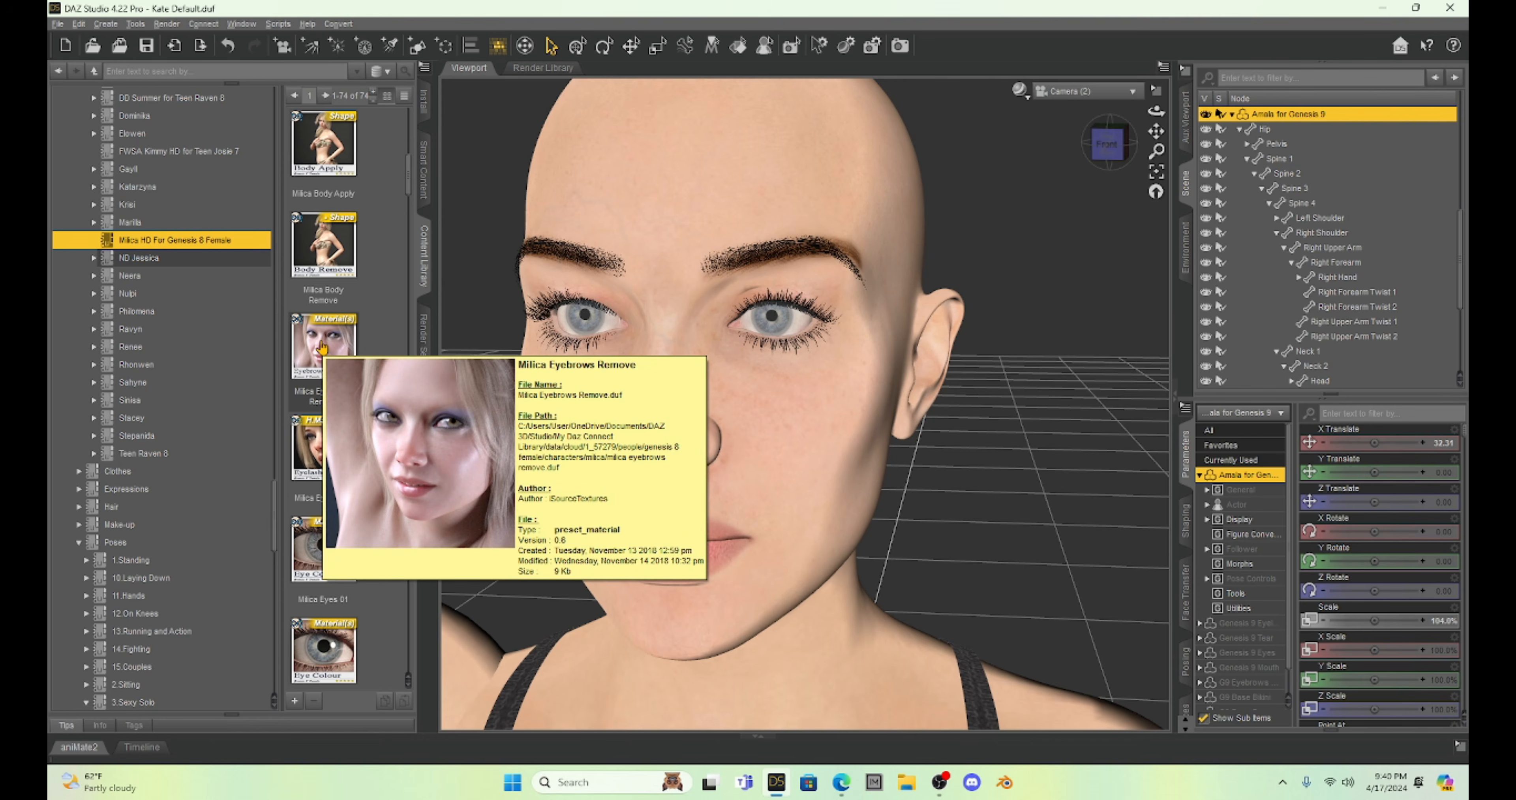
pyautogui.click(322, 348)
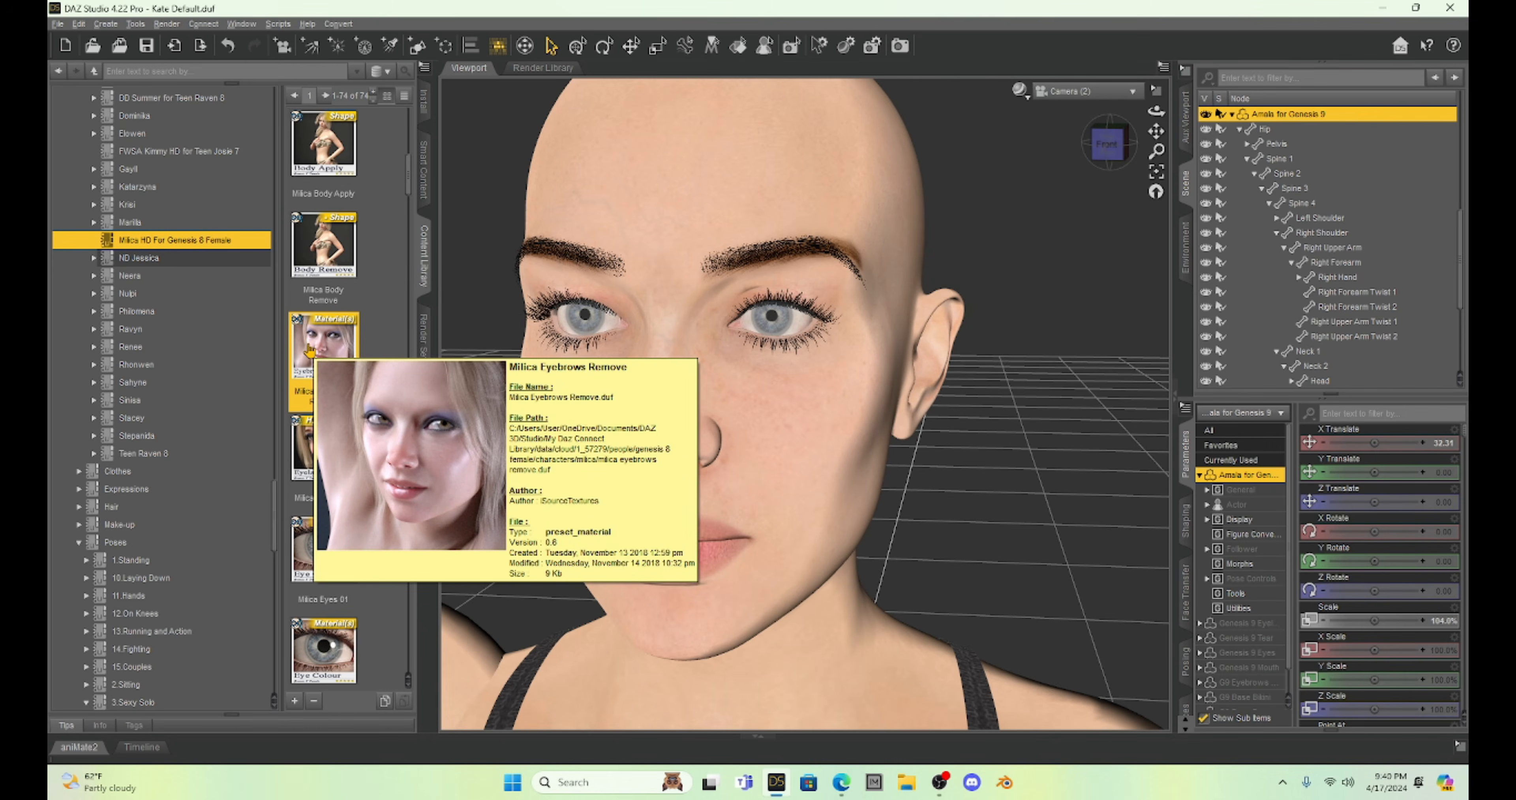
pyautogui.doubleClick(309, 351)
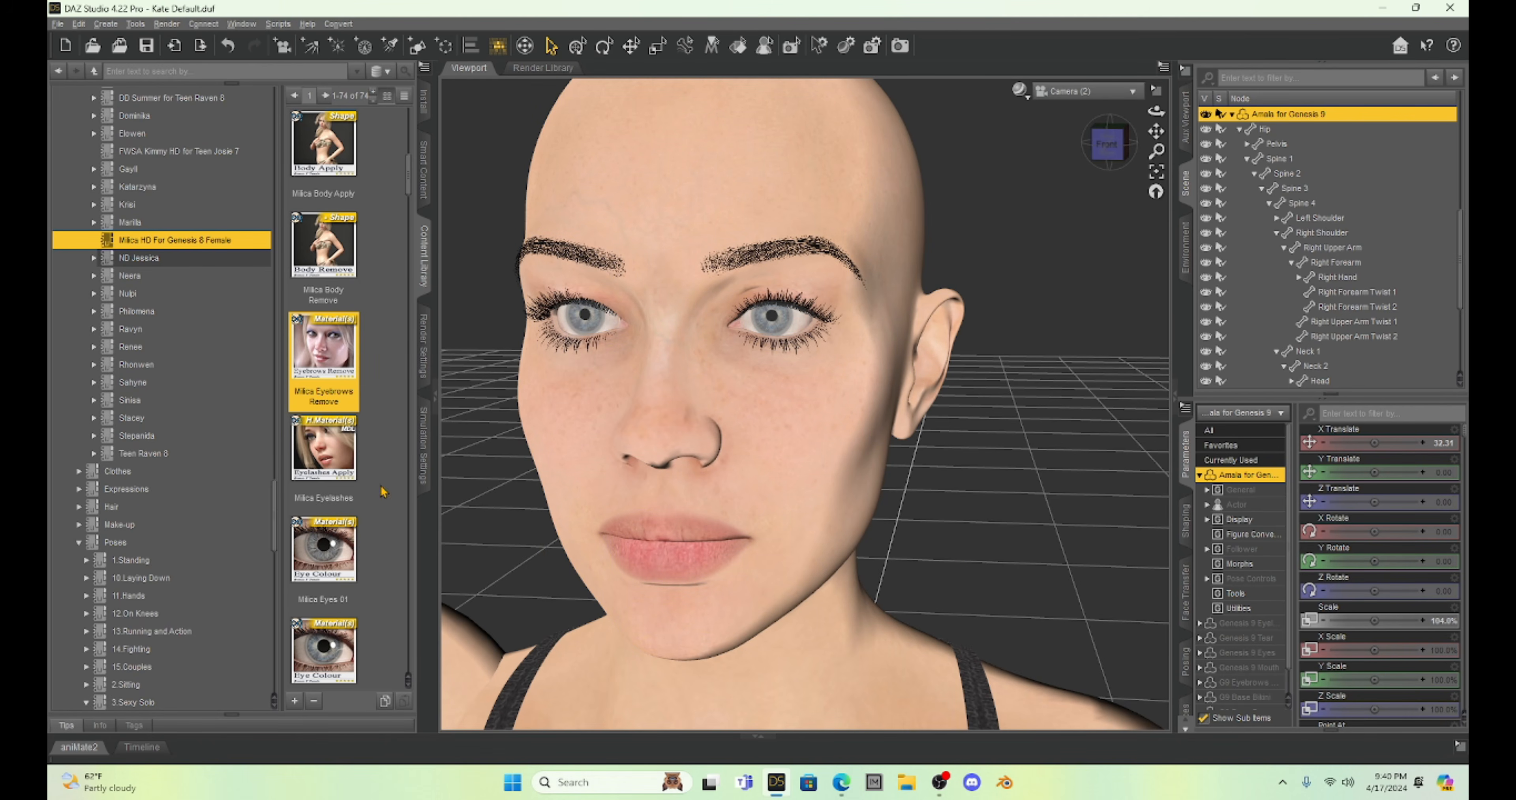
# Apply the Milica MakeUp 07 preset to the Amala figure.
pyautogui.scroll(-6, 373, 500)
pyautogui.scroll(-6, 374, 500)
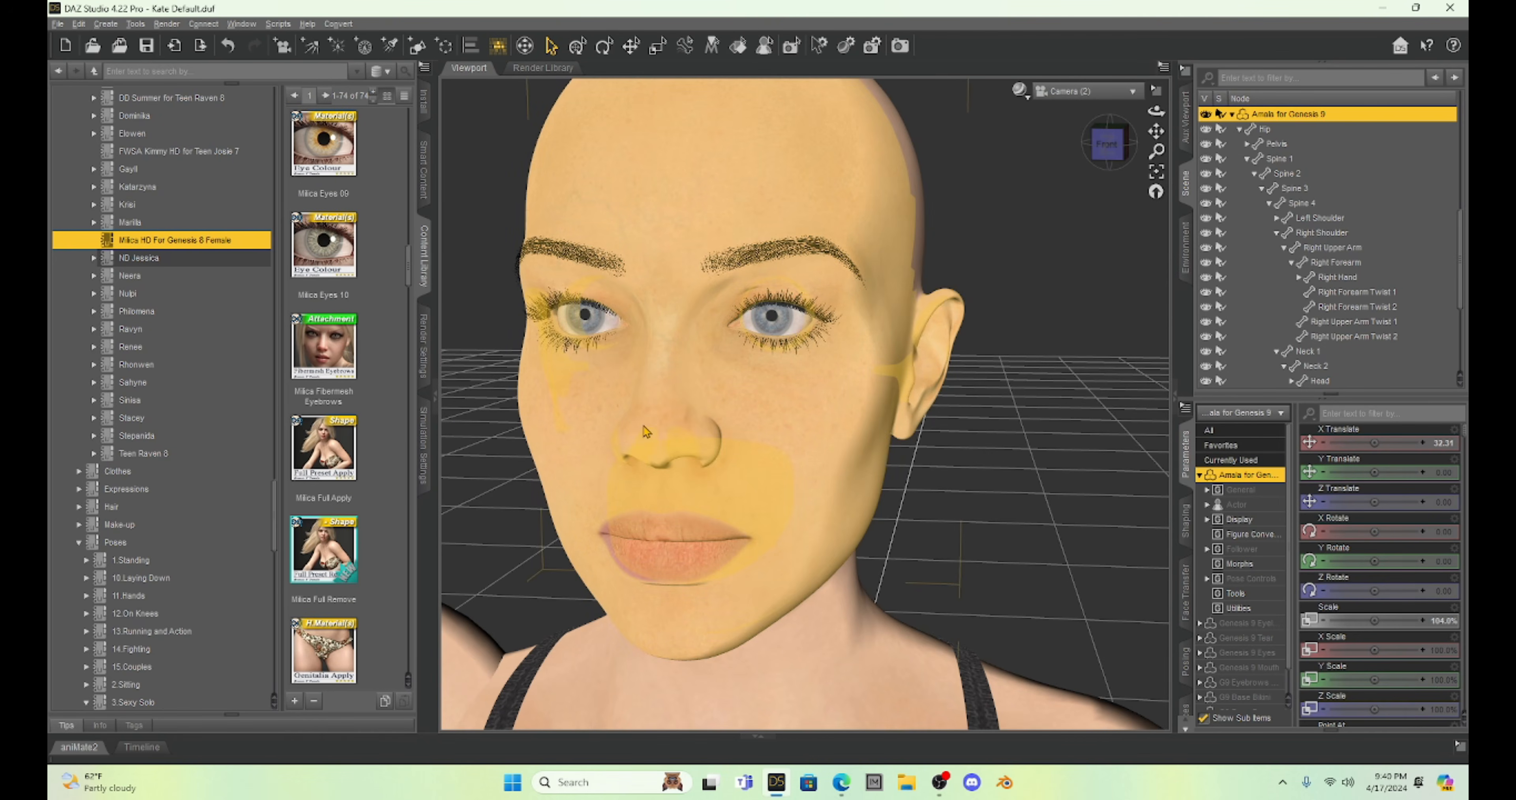
pyautogui.scroll(-6, 394, 488)
pyautogui.scroll(-6, 393, 489)
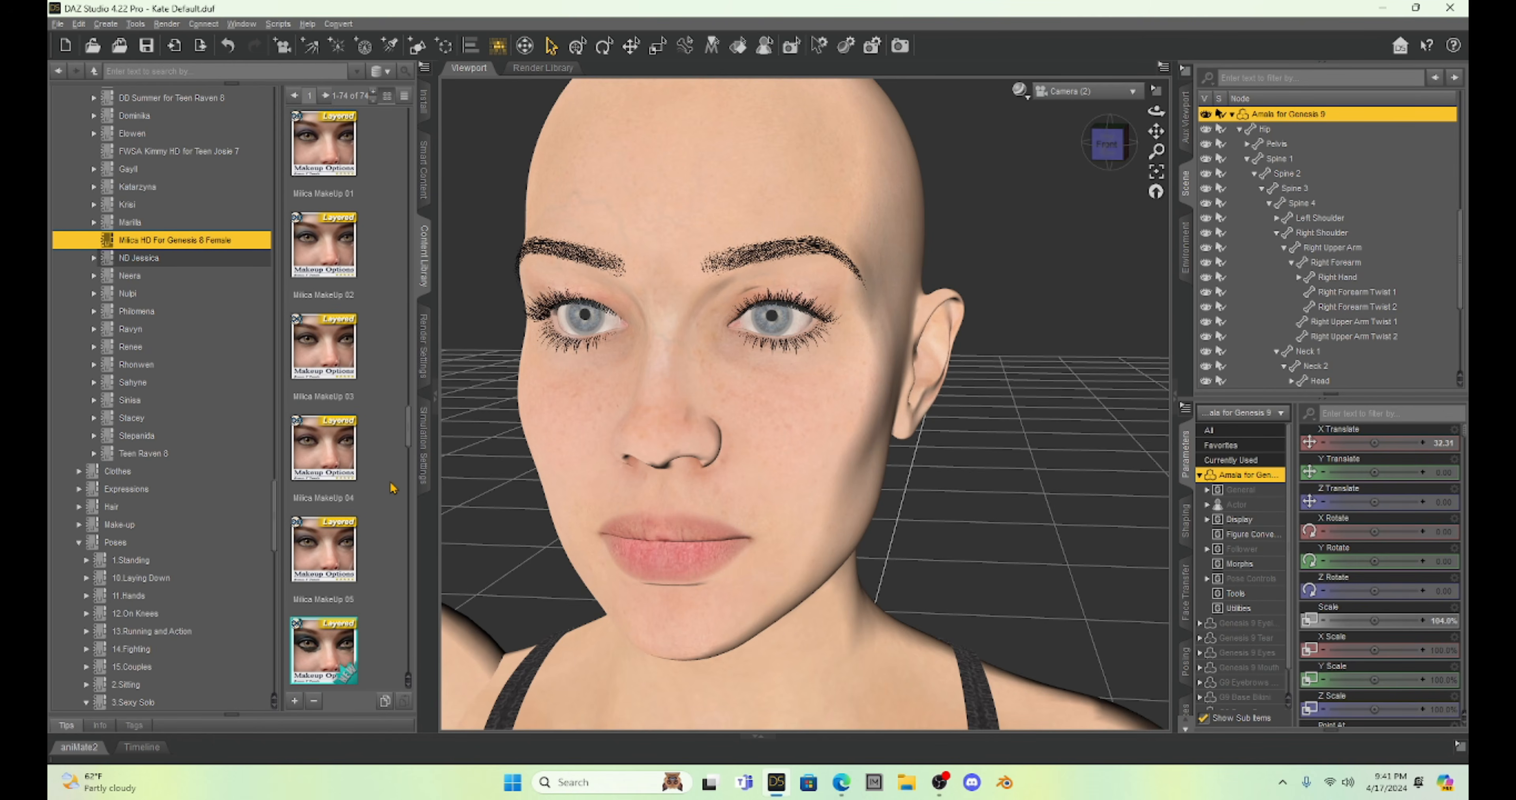
pyautogui.scroll(2, 382, 400)
pyautogui.scroll(-5, 382, 400)
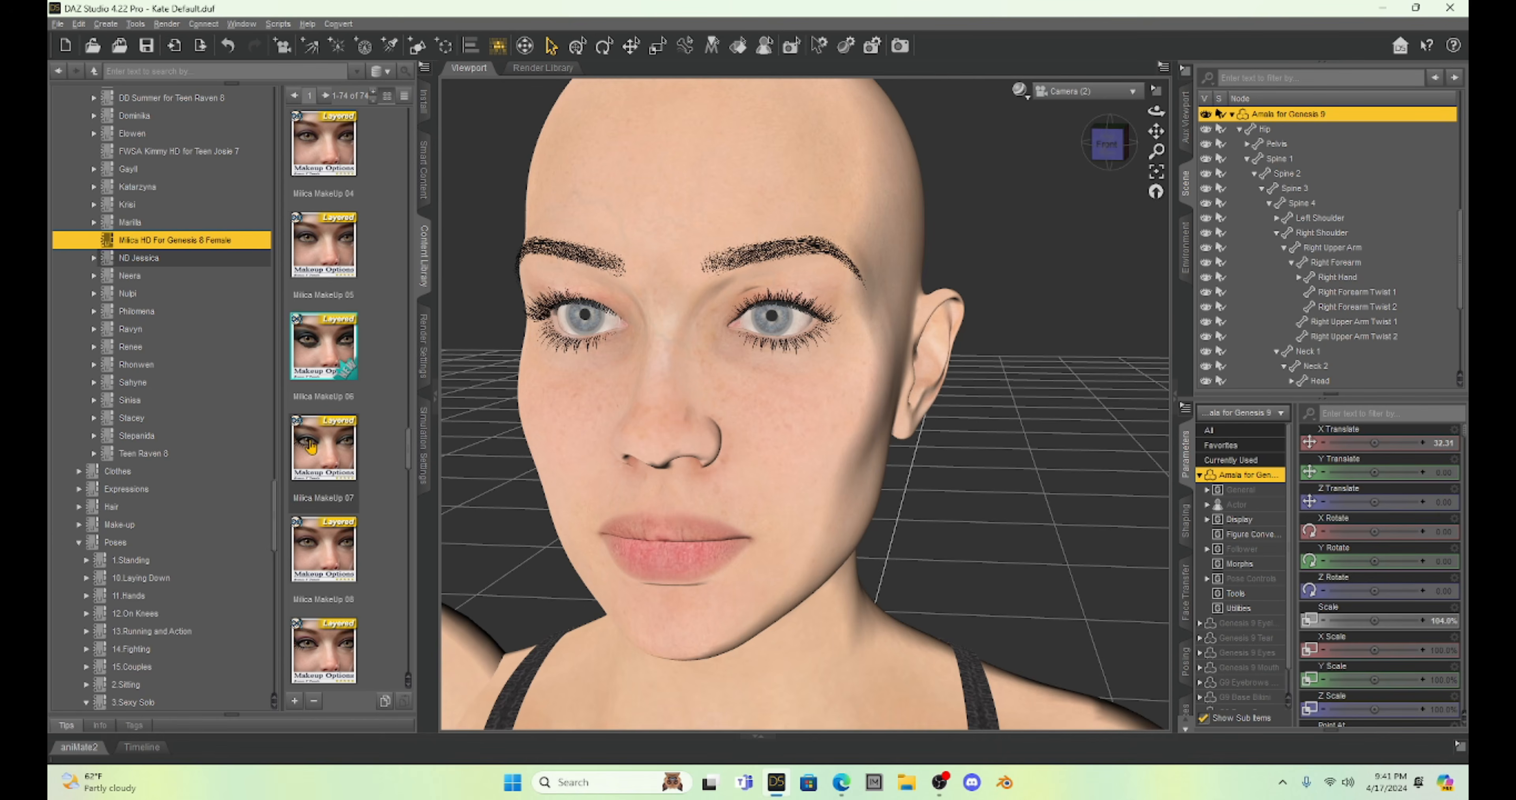
pyautogui.click(311, 446)
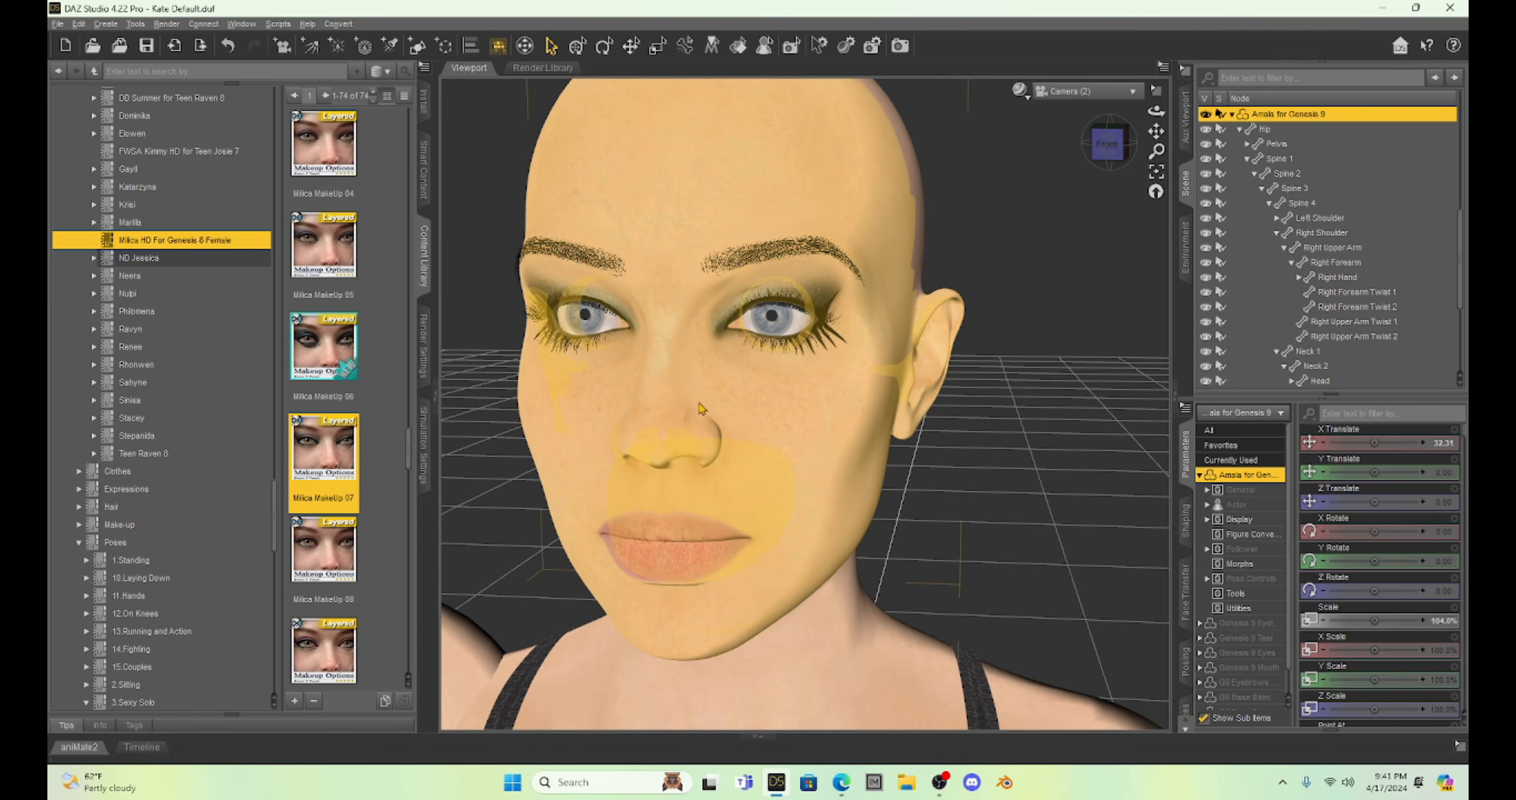
# Bring both figures into view and apply the same Milica eye makeup to the Milica figure.
pyautogui.scroll(-5, 700, 408)
pyautogui.moveTo(1156, 131); pyautogui.dragTo(1131, 129)
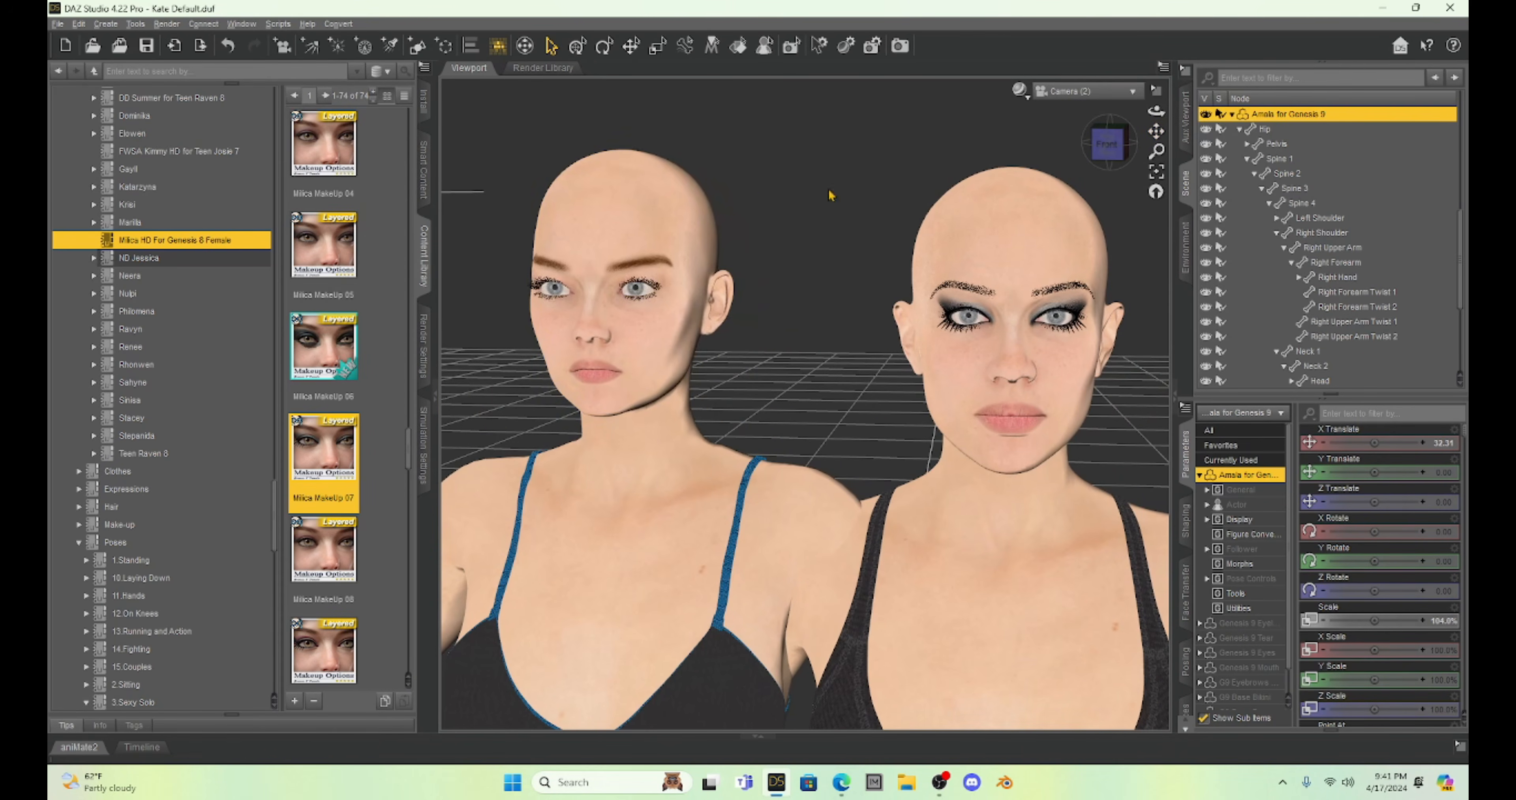
pyautogui.click(627, 217)
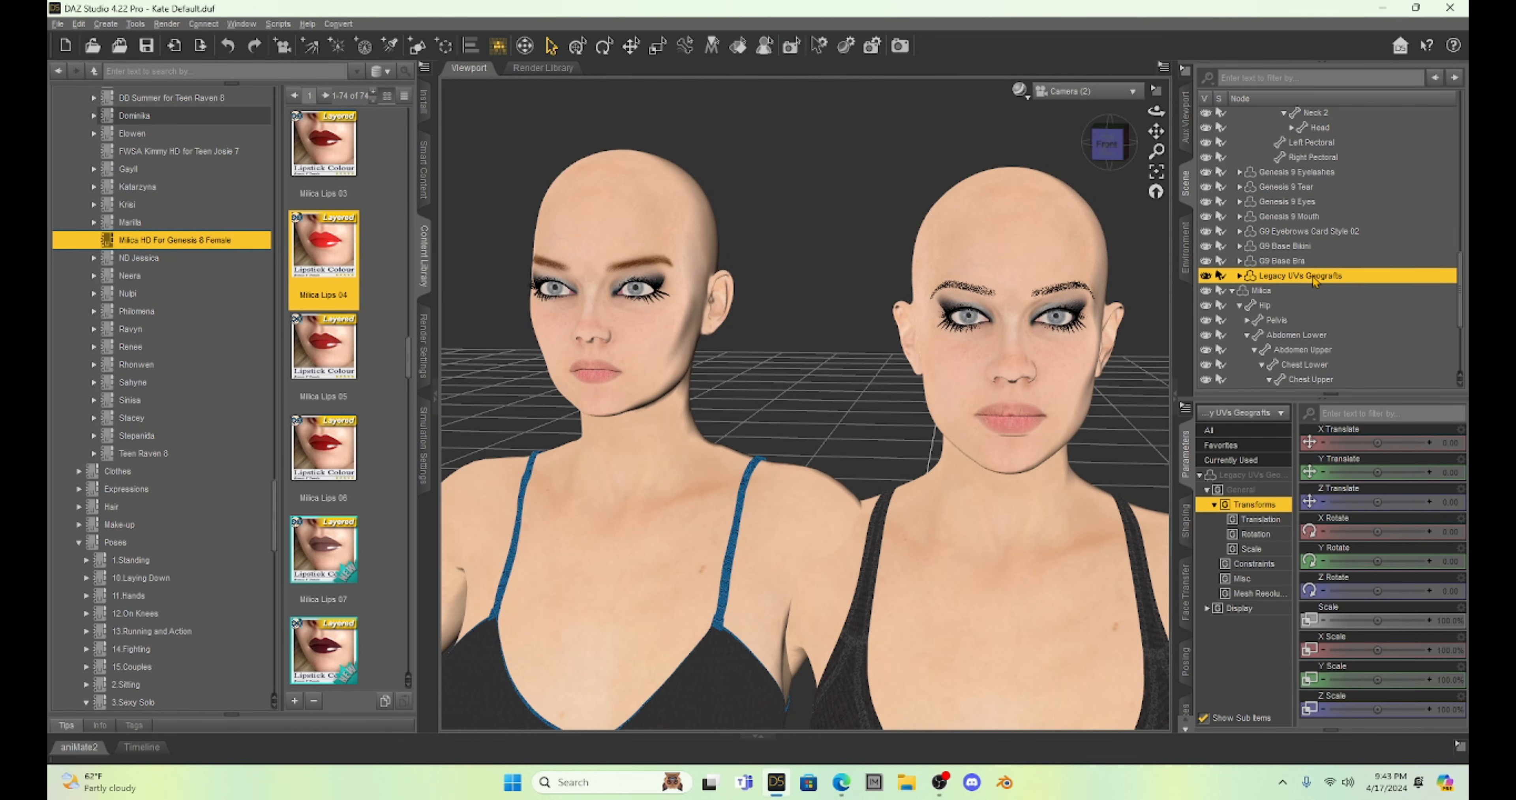
# Apply the Milica Lips 05 lipstick to Amala's Legacy UVs Geografts item and to the Milica figure.
pyautogui.click(1332, 337)
pyautogui.click(1302, 277)
pyautogui.doubleClick(326, 344)
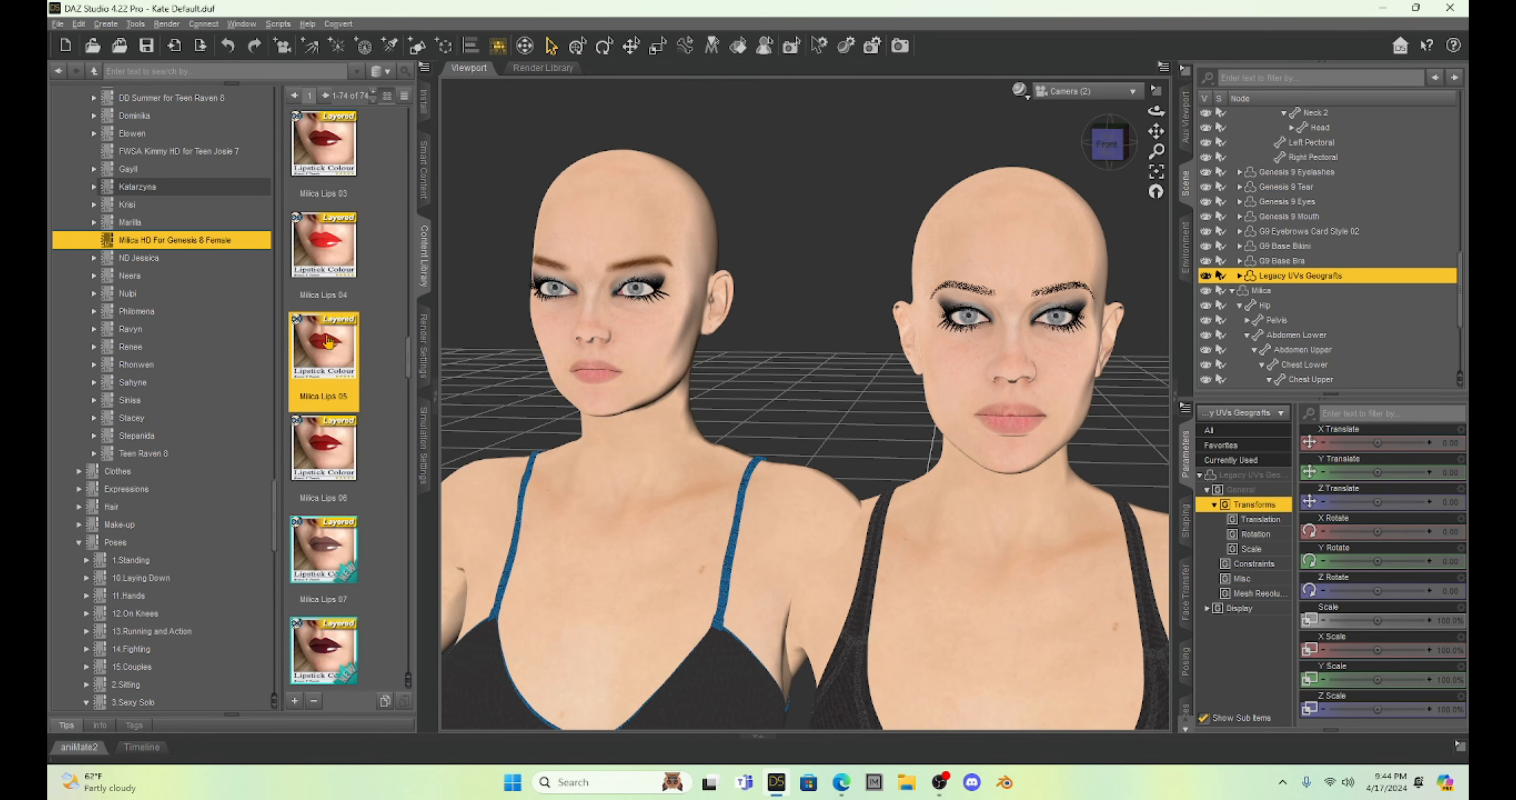
pyautogui.click(598, 227)
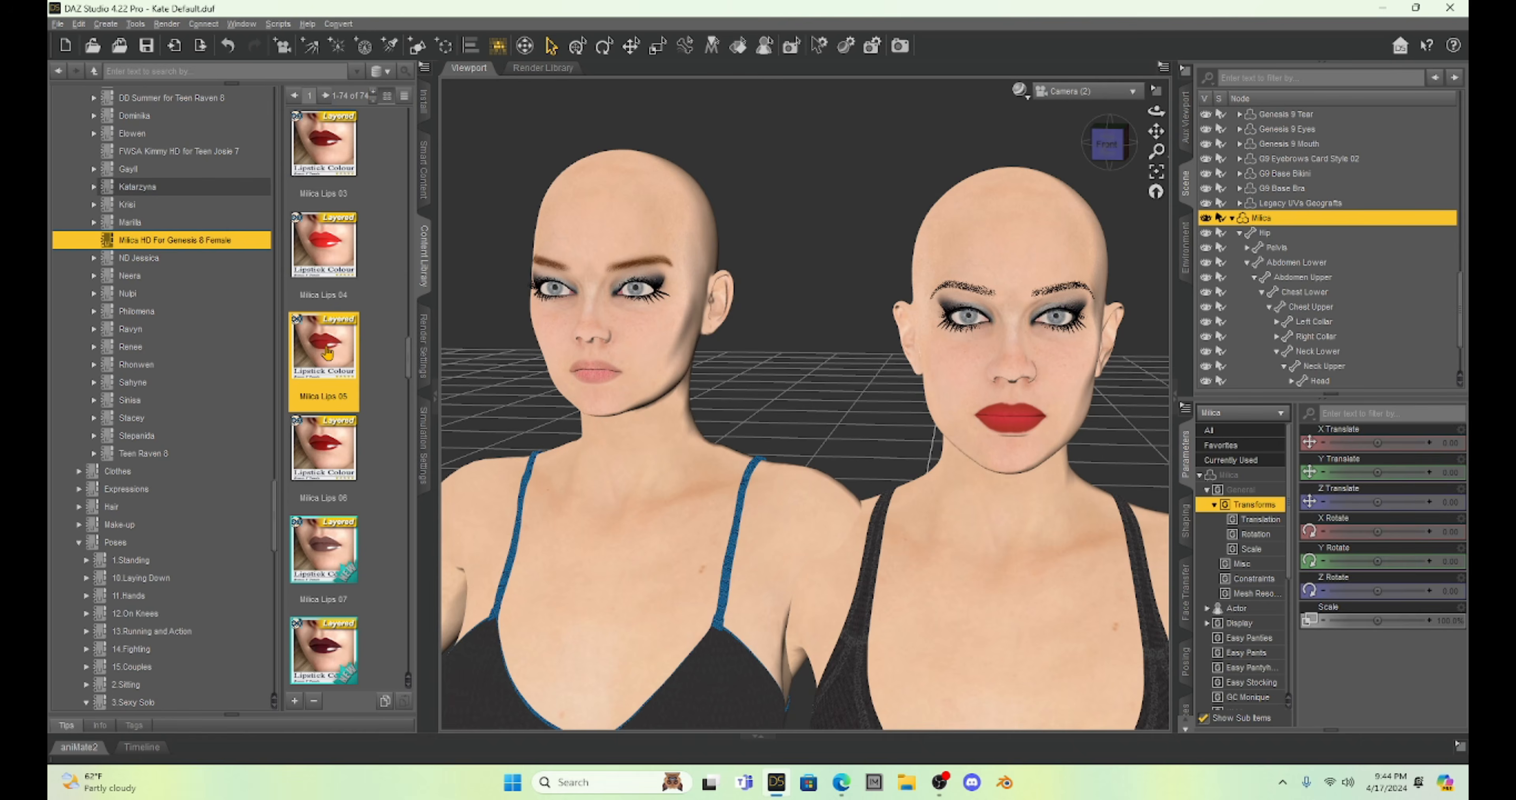
pyautogui.scroll(-2, 763, 407)
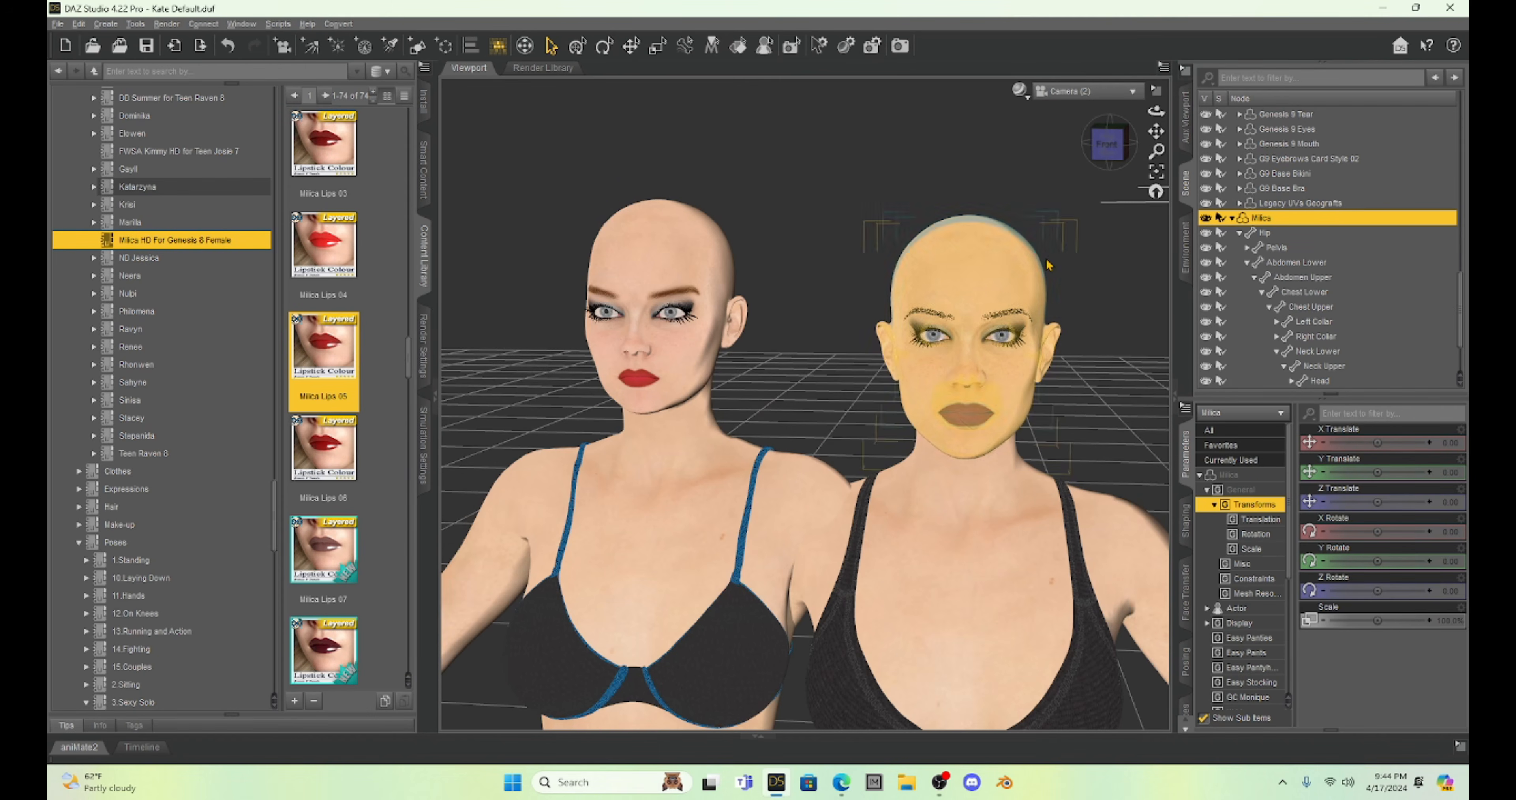
pyautogui.moveTo(1157, 132); pyautogui.dragTo(1090, 62)
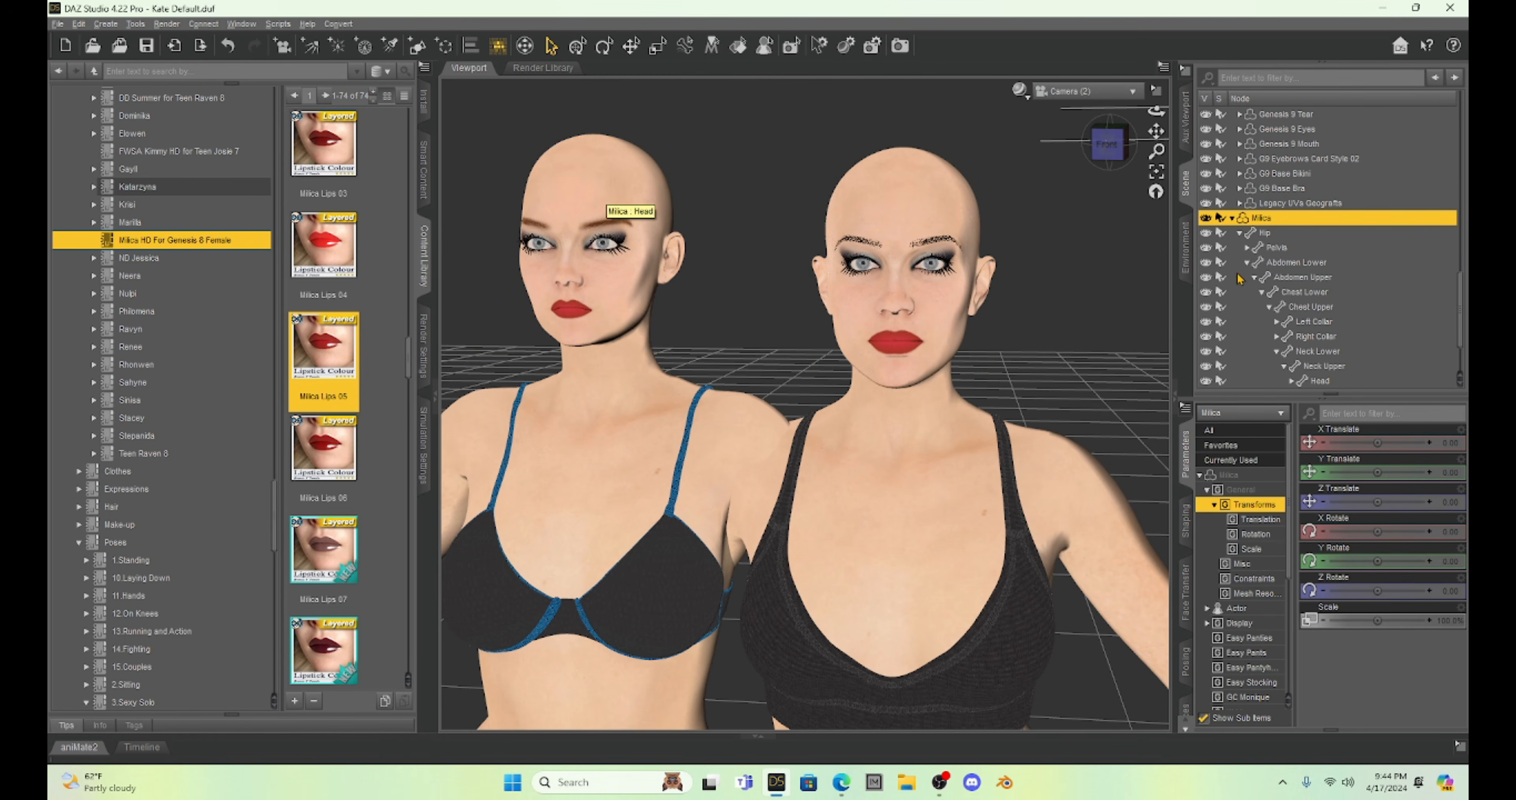
# Switch to the browser to view the Figure Converter for Genesis 9 product page, and return to DAZ Studio.
pyautogui.moveTo(841, 784)
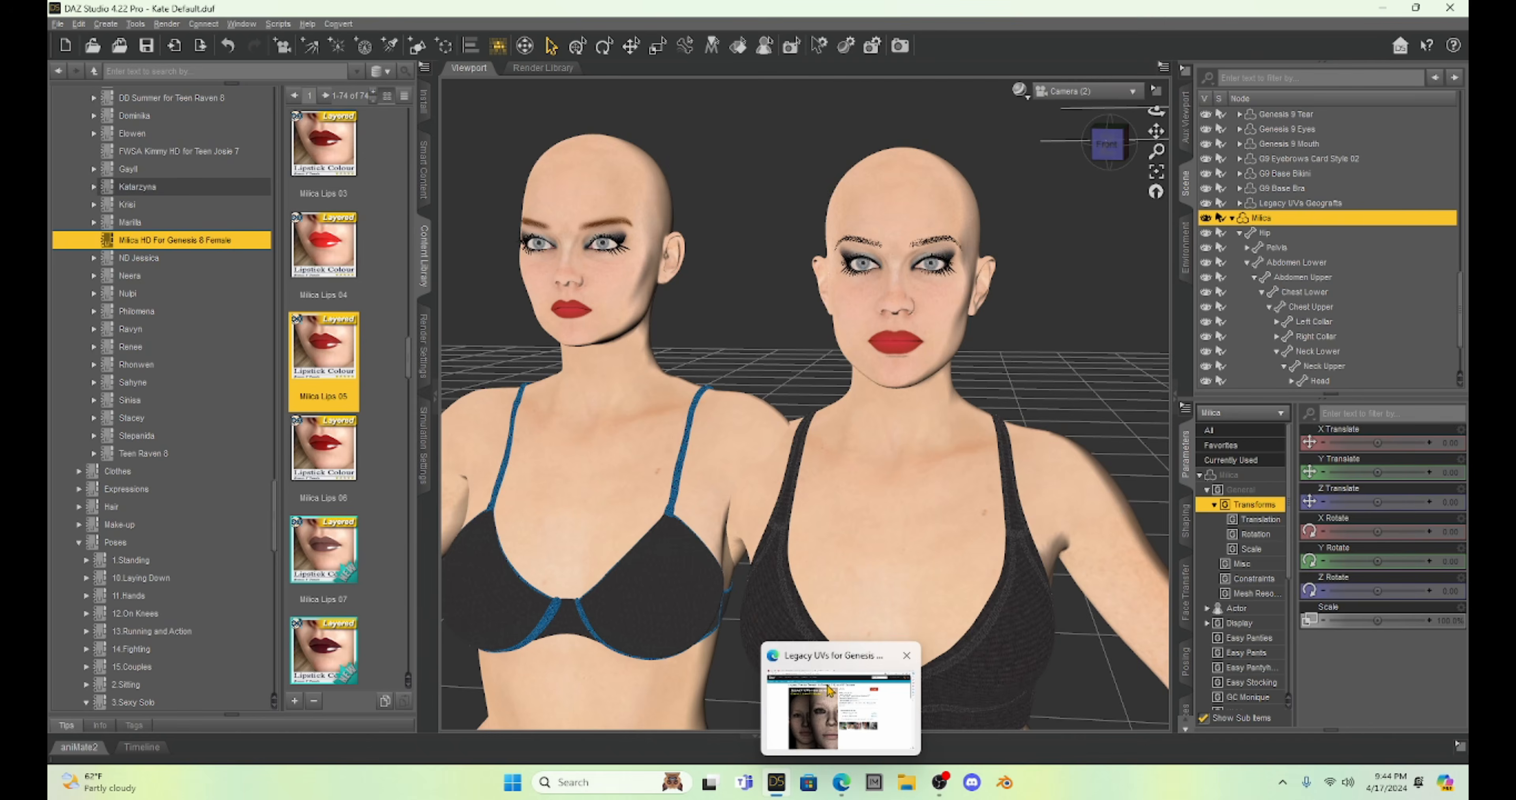
pyautogui.click(821, 666)
pyautogui.click(390, 6)
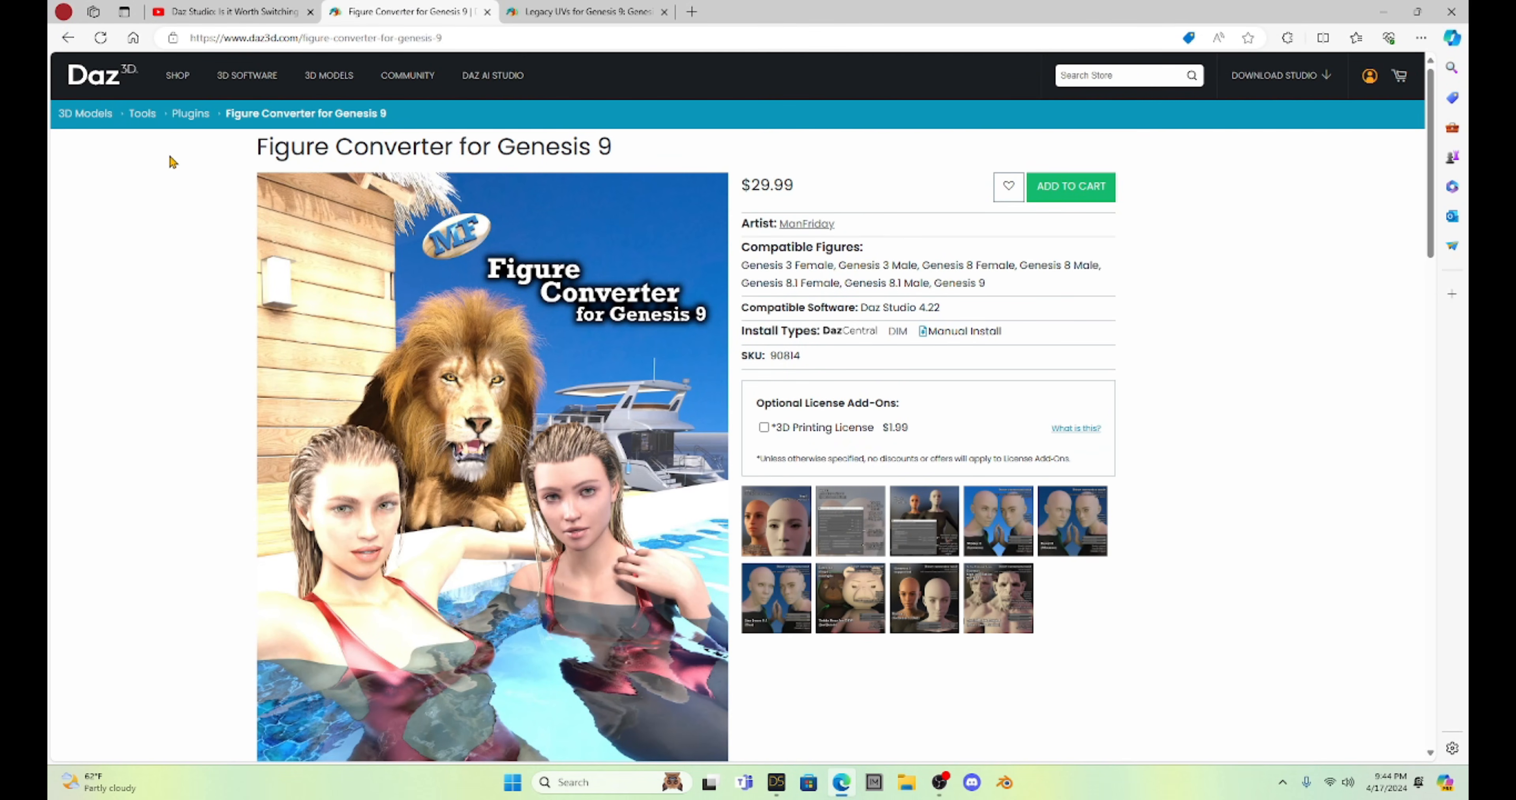
pyautogui.click(777, 786)
# Select Amala for Genesis 9 together with Milica and convert Milica's shape into separate head and body morphs with auto-adjusted proportional height.
pyautogui.scroll(6, 1302, 275)
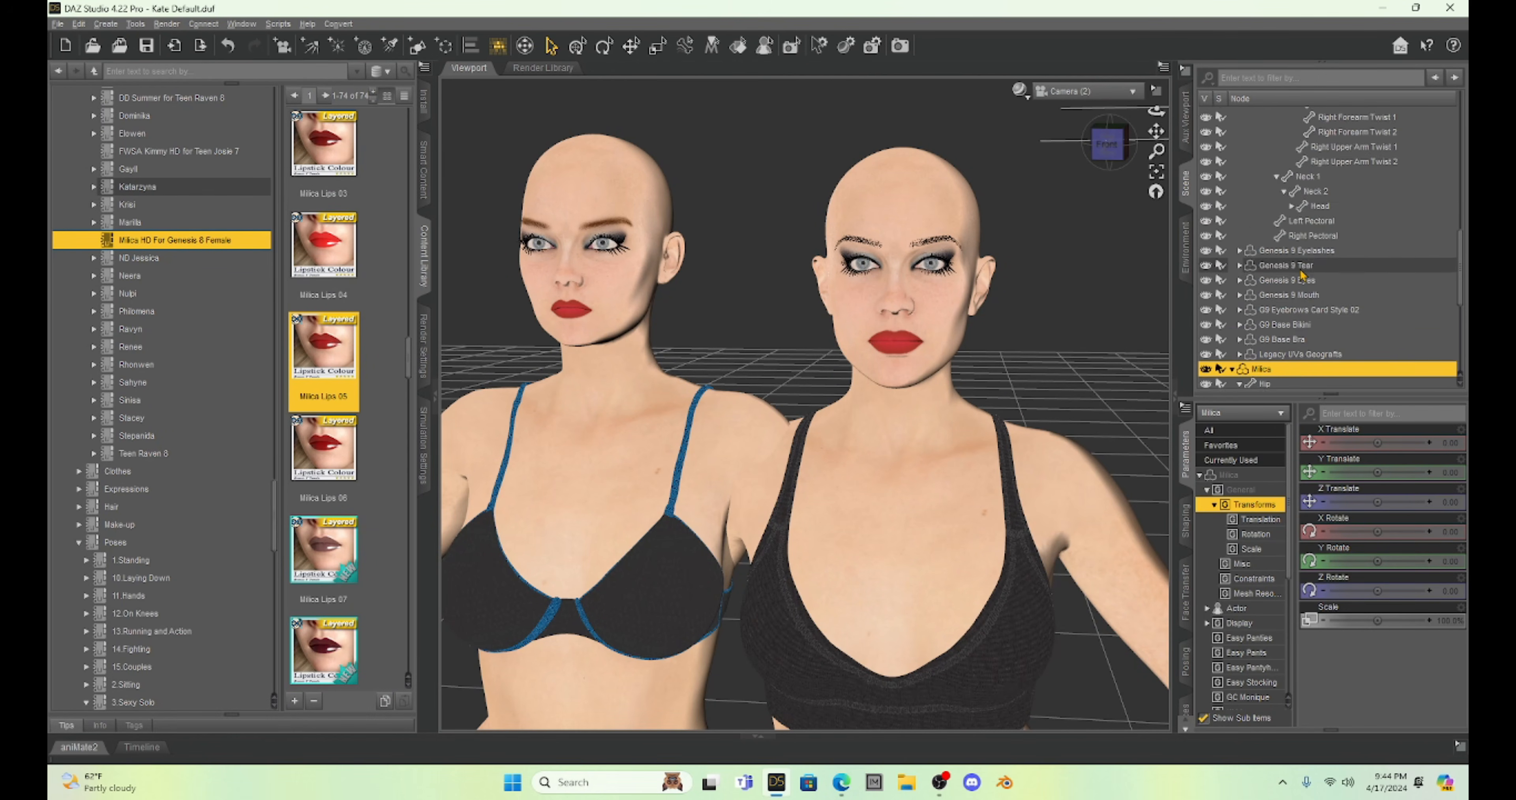
pyautogui.scroll(8, 1302, 275)
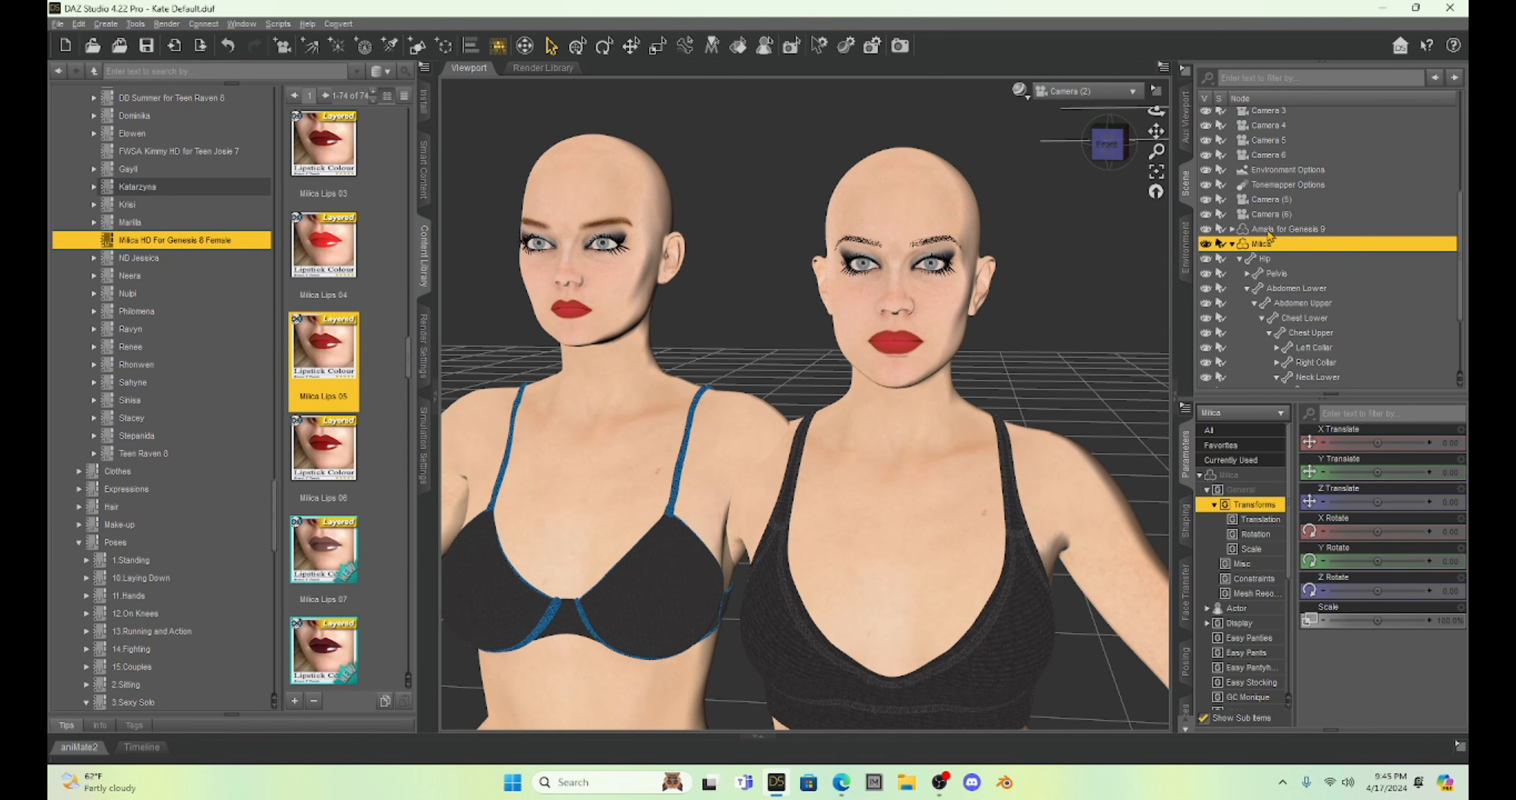
pyautogui.keyDown('ctrl'); pyautogui.click(1279, 235); pyautogui.keyUp('ctrl')
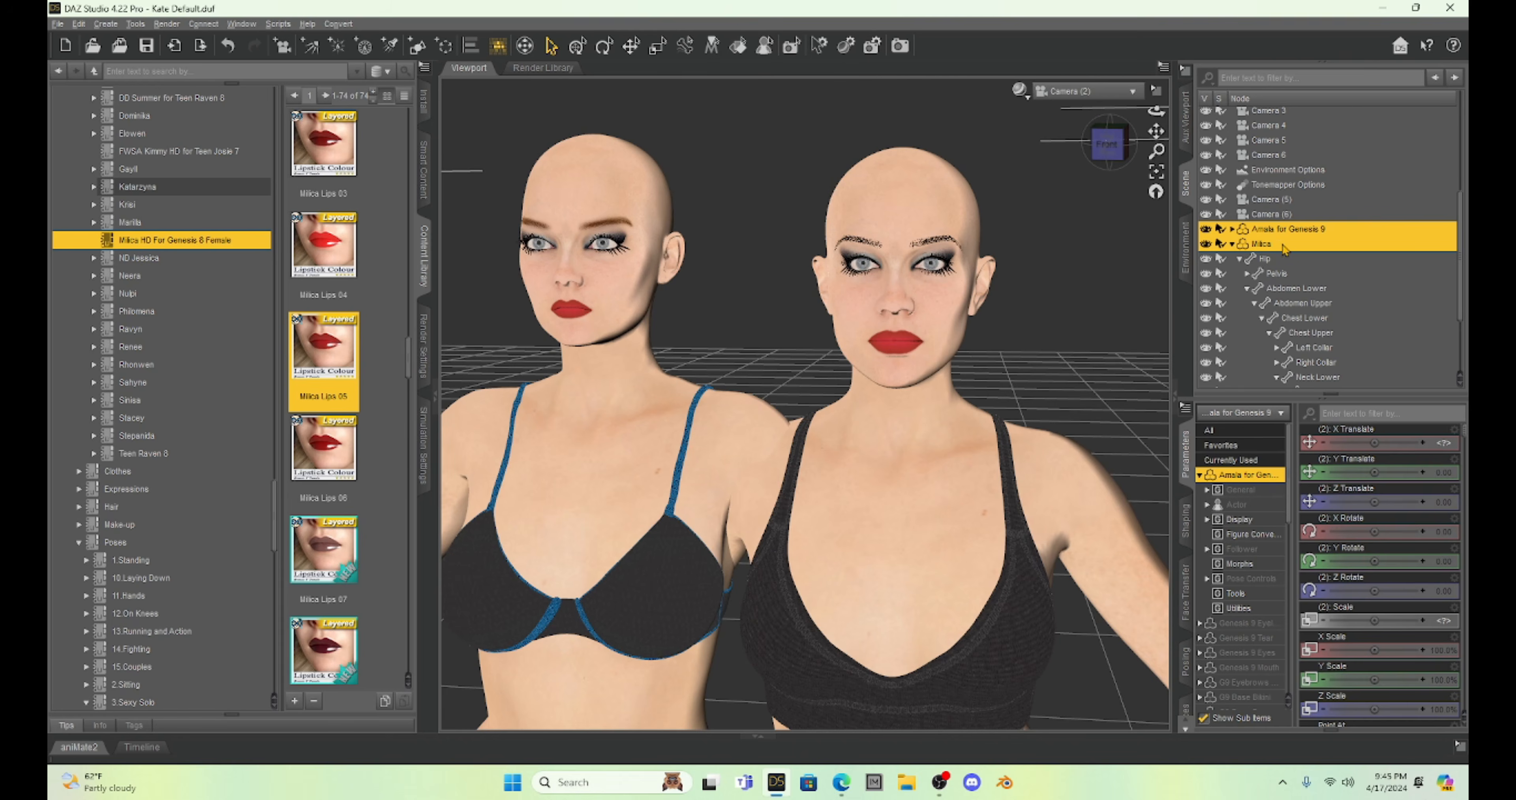
pyautogui.click(338, 23)
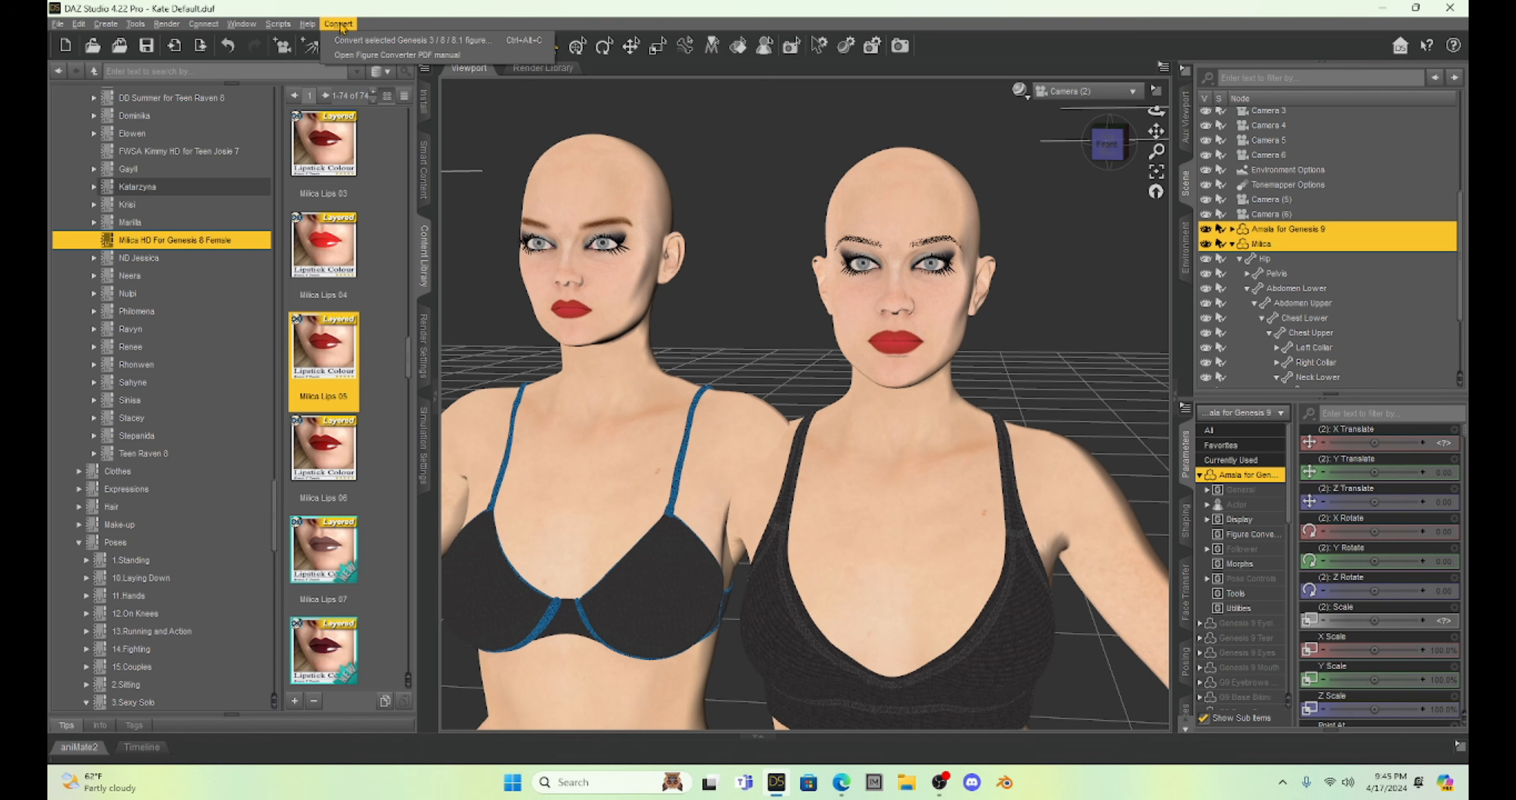
pyautogui.click(357, 42)
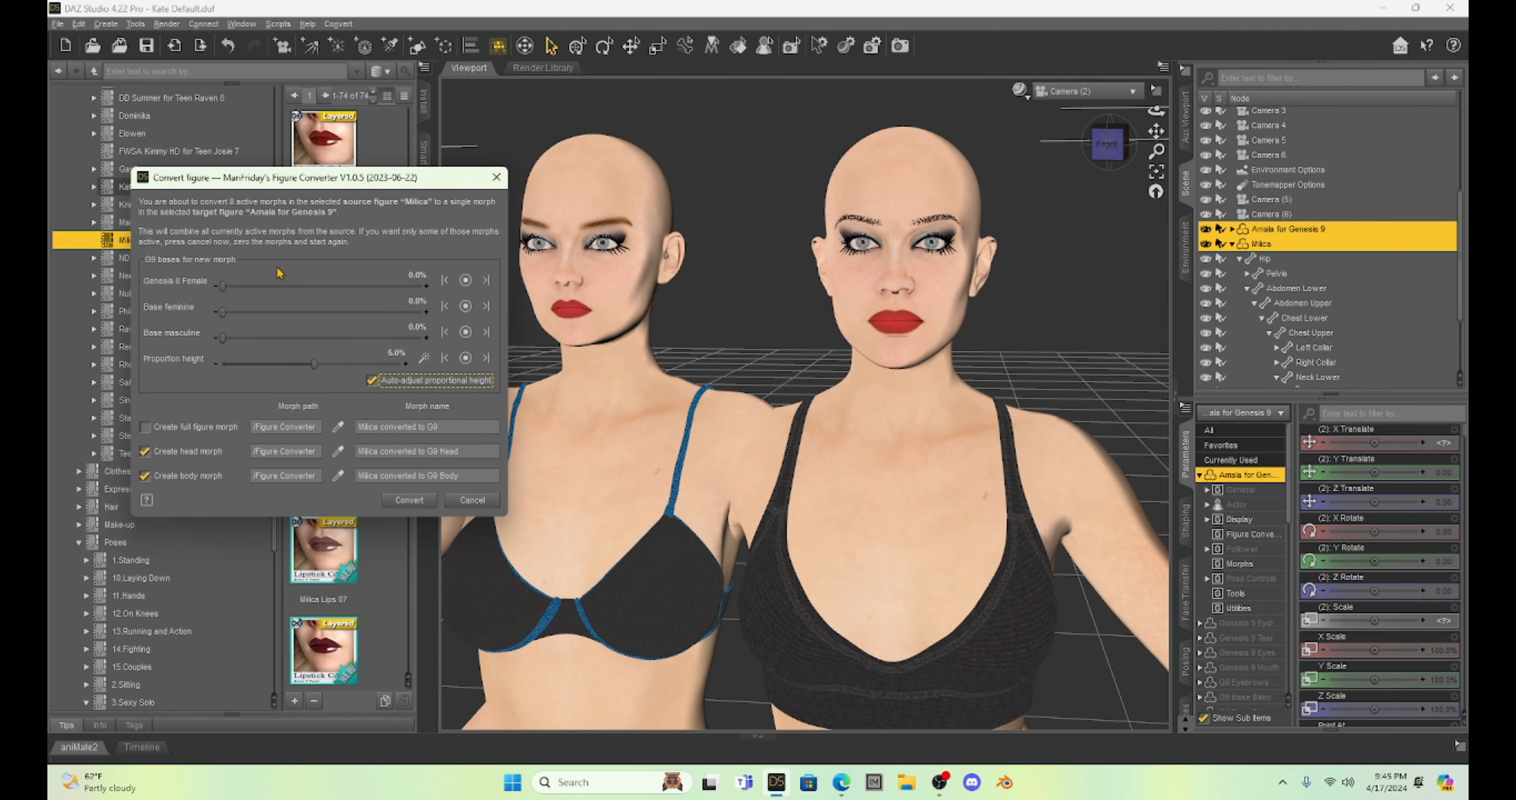
pyautogui.click(407, 500)
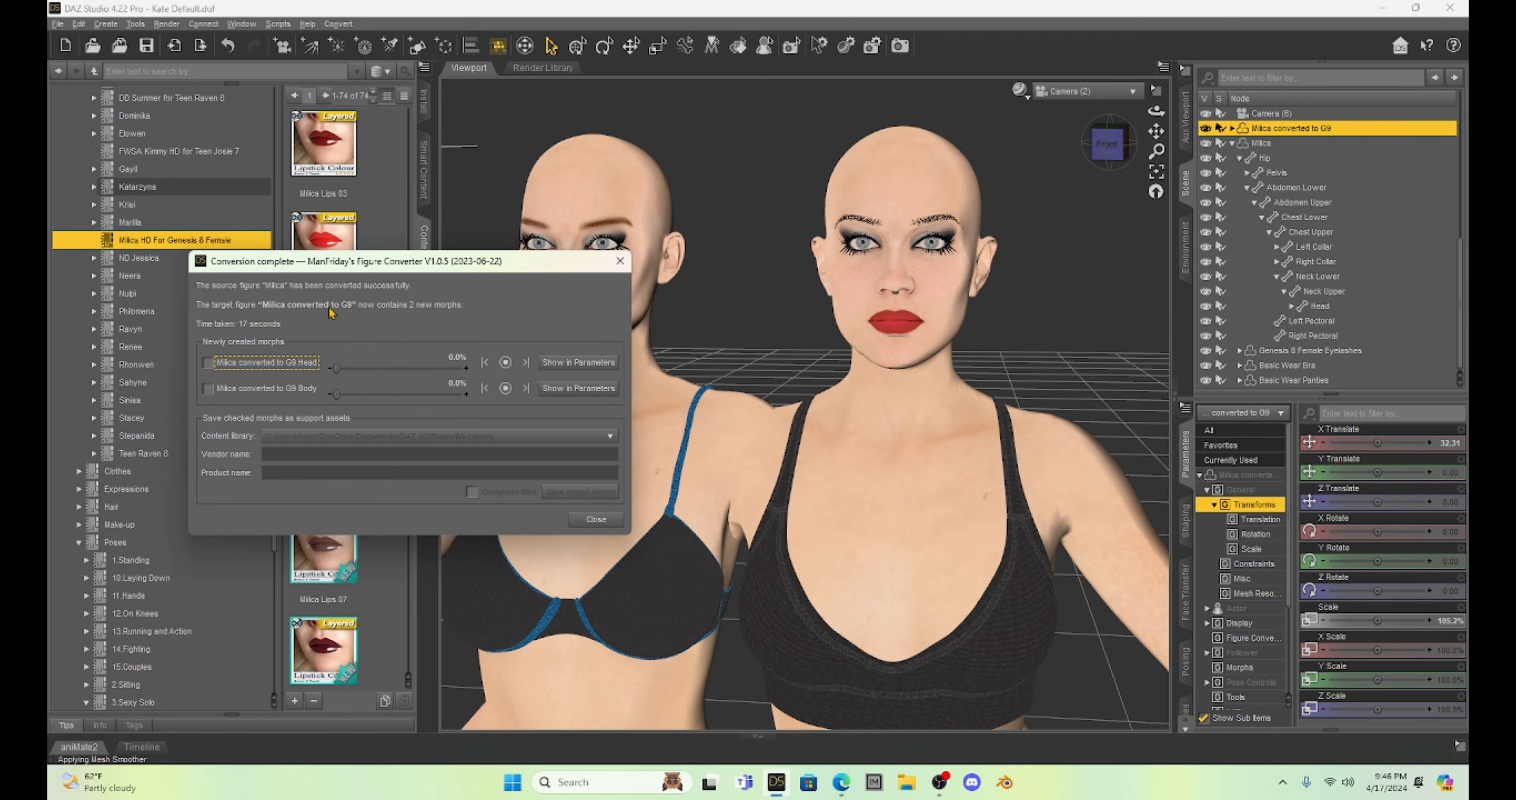
# Check the converted Milica head and body morphs, set both to 100%, and close the conversion results.
pyautogui.click(206, 365)
pyautogui.click(207, 388)
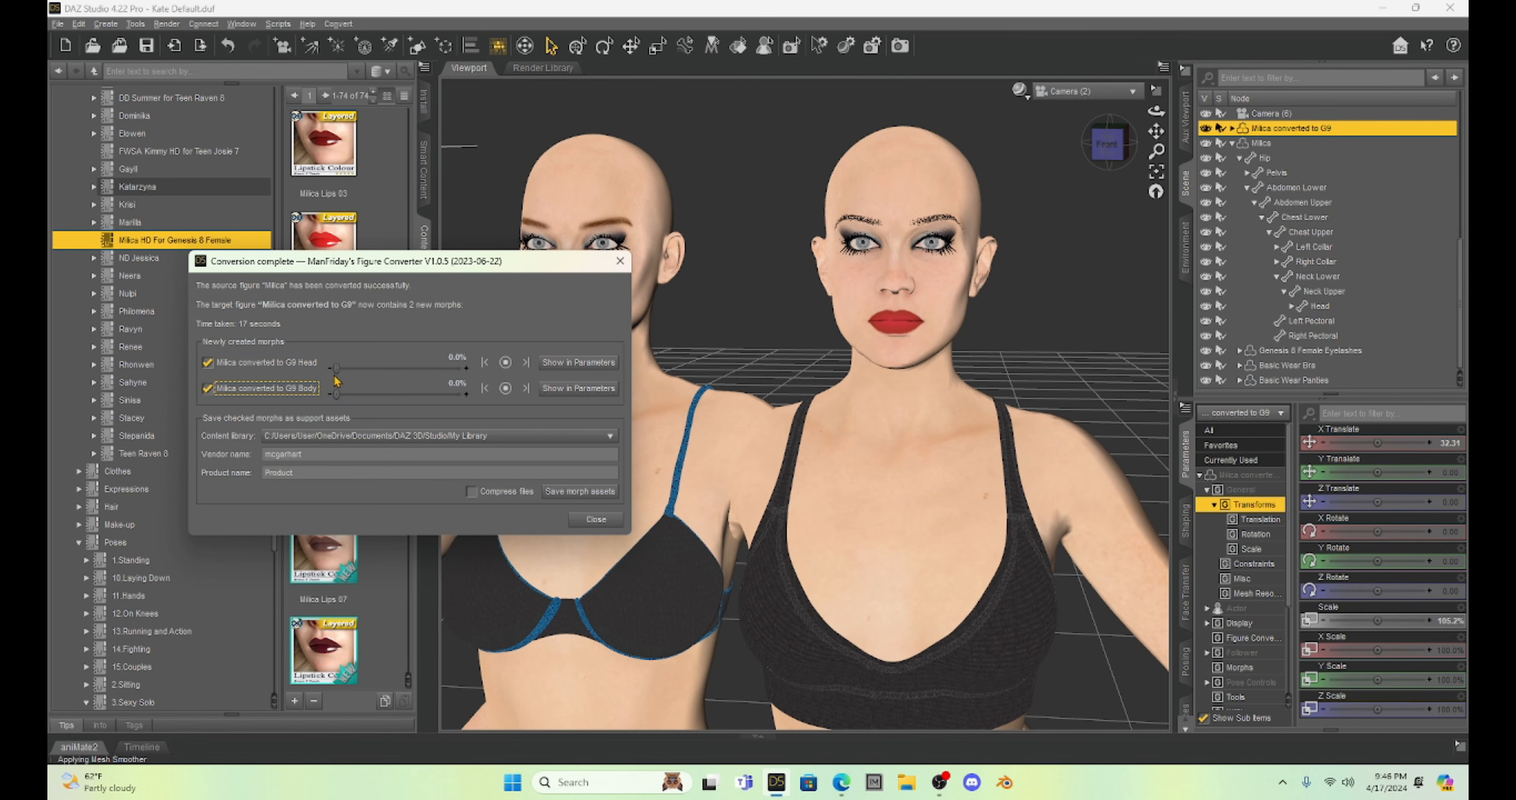
pyautogui.moveTo(336, 369); pyautogui.dragTo(570, 393)
pyautogui.moveTo(336, 394); pyautogui.dragTo(546, 412)
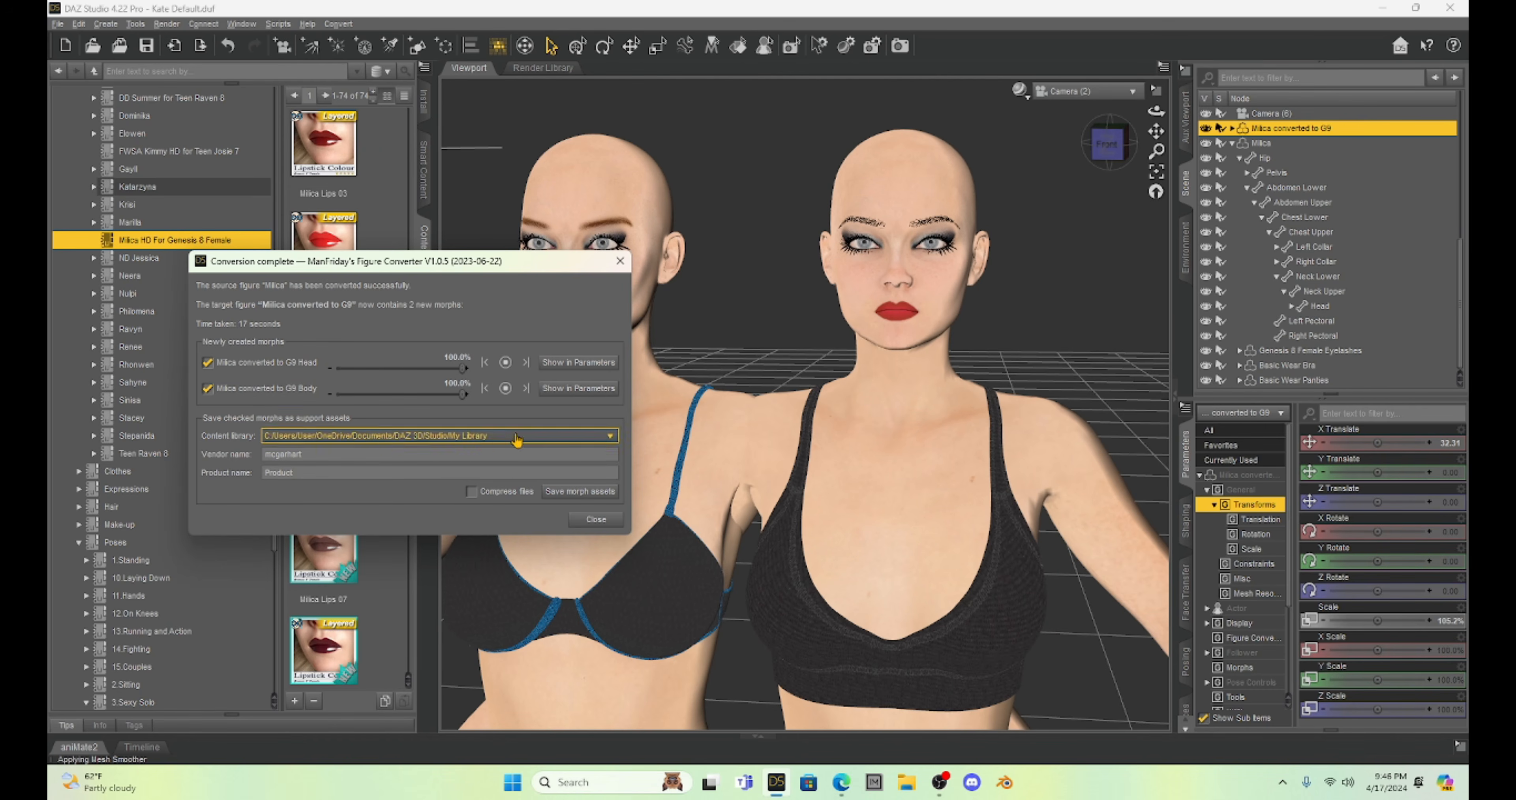
pyautogui.click(595, 521)
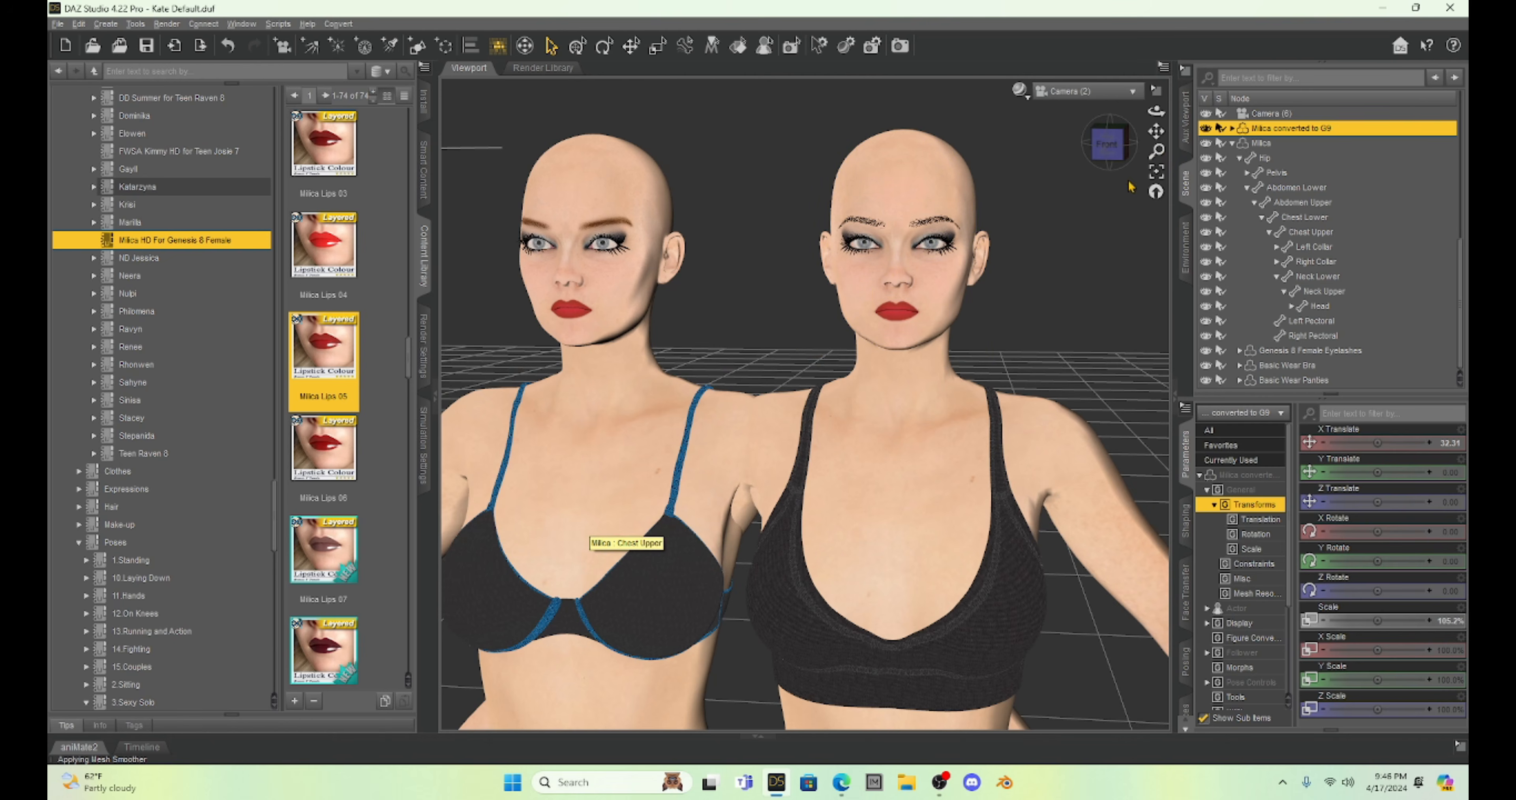
# Compare the faces and upper bodies of the converted Genesis 9 Milica and the original, and select the original Milica figure.
pyautogui.moveTo(1158, 134)
pyautogui.mouseDown()
pyautogui.moveTo(1194, 148)
pyautogui.moveTo(1151, 132)
pyautogui.mouseUp()
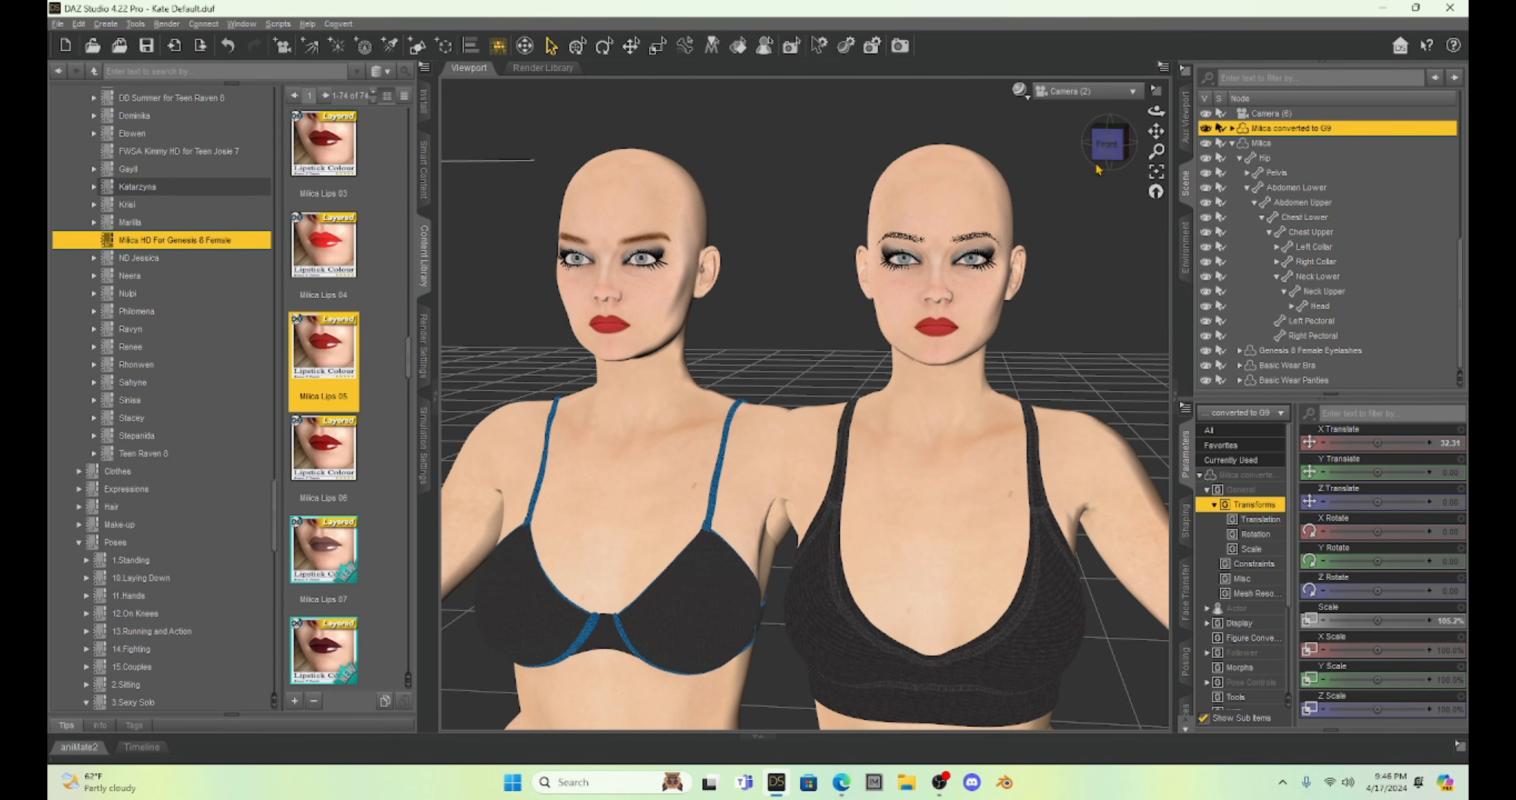
pyautogui.moveTo(1105, 159); pyautogui.dragTo(1170, 147)
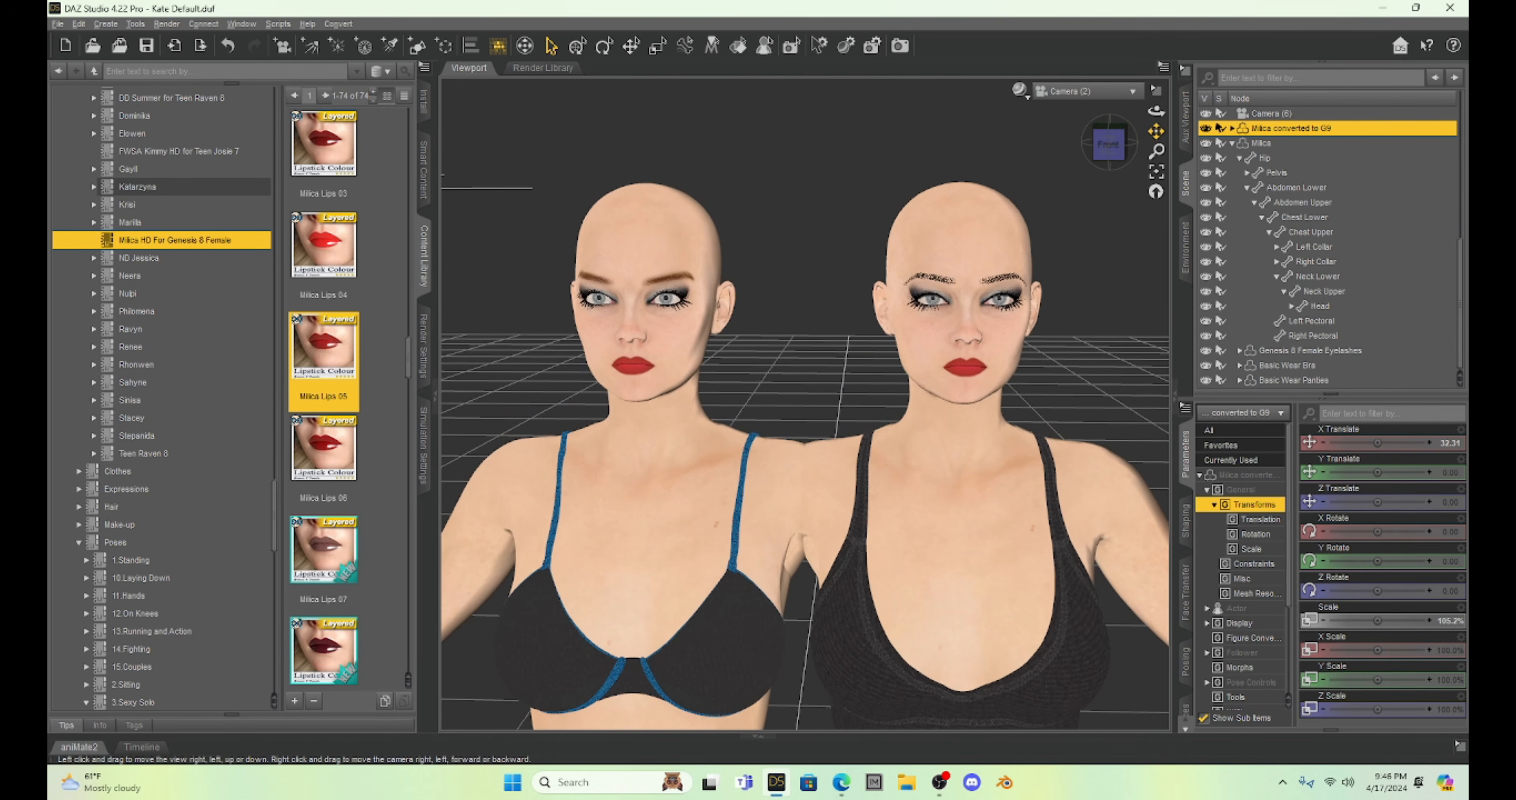
pyautogui.scroll(4, 1038, 294)
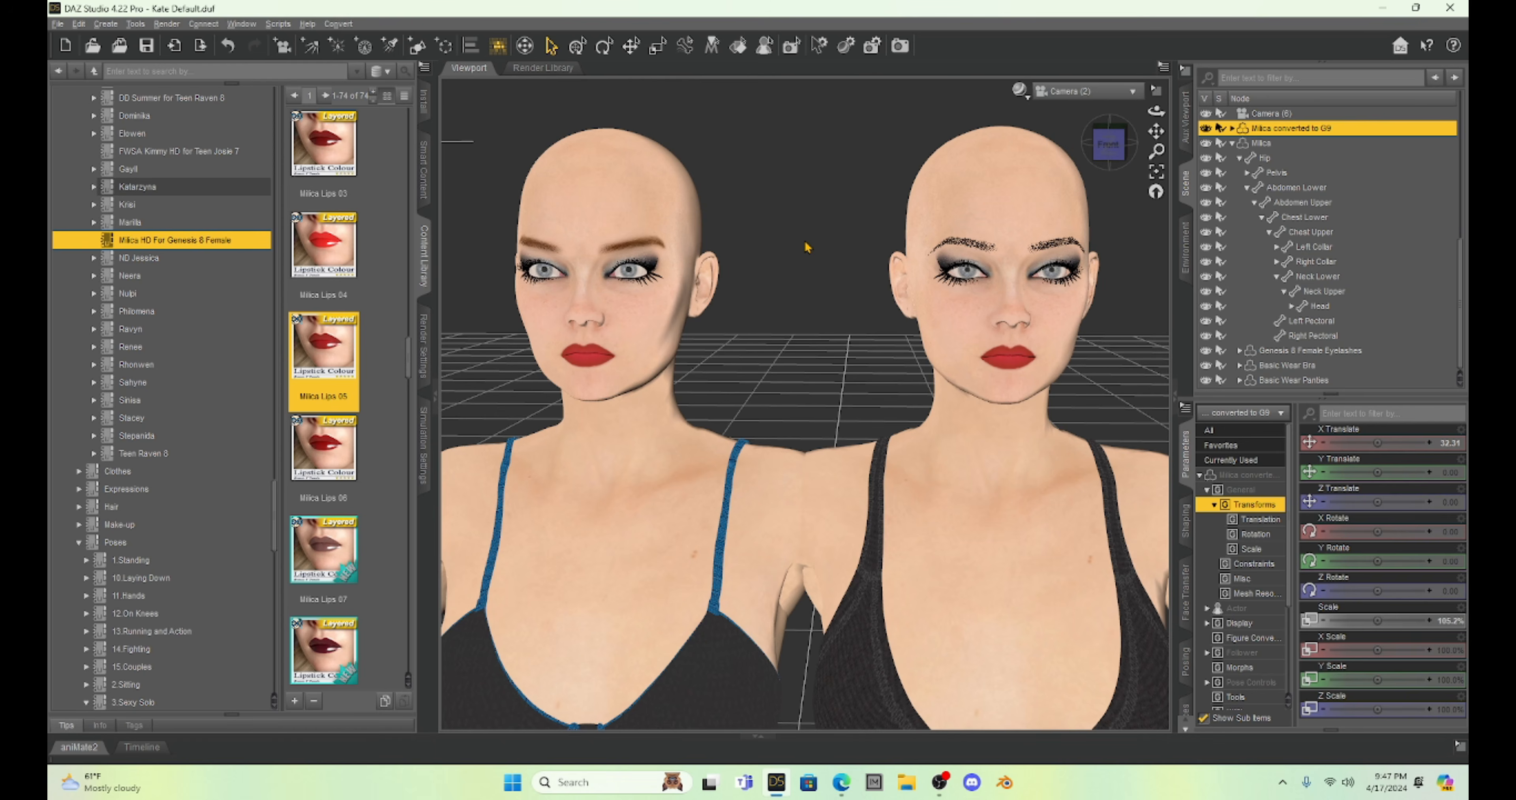
pyautogui.moveTo(1156, 131); pyautogui.dragTo(1144, 166)
pyautogui.scroll(2, 828, 261)
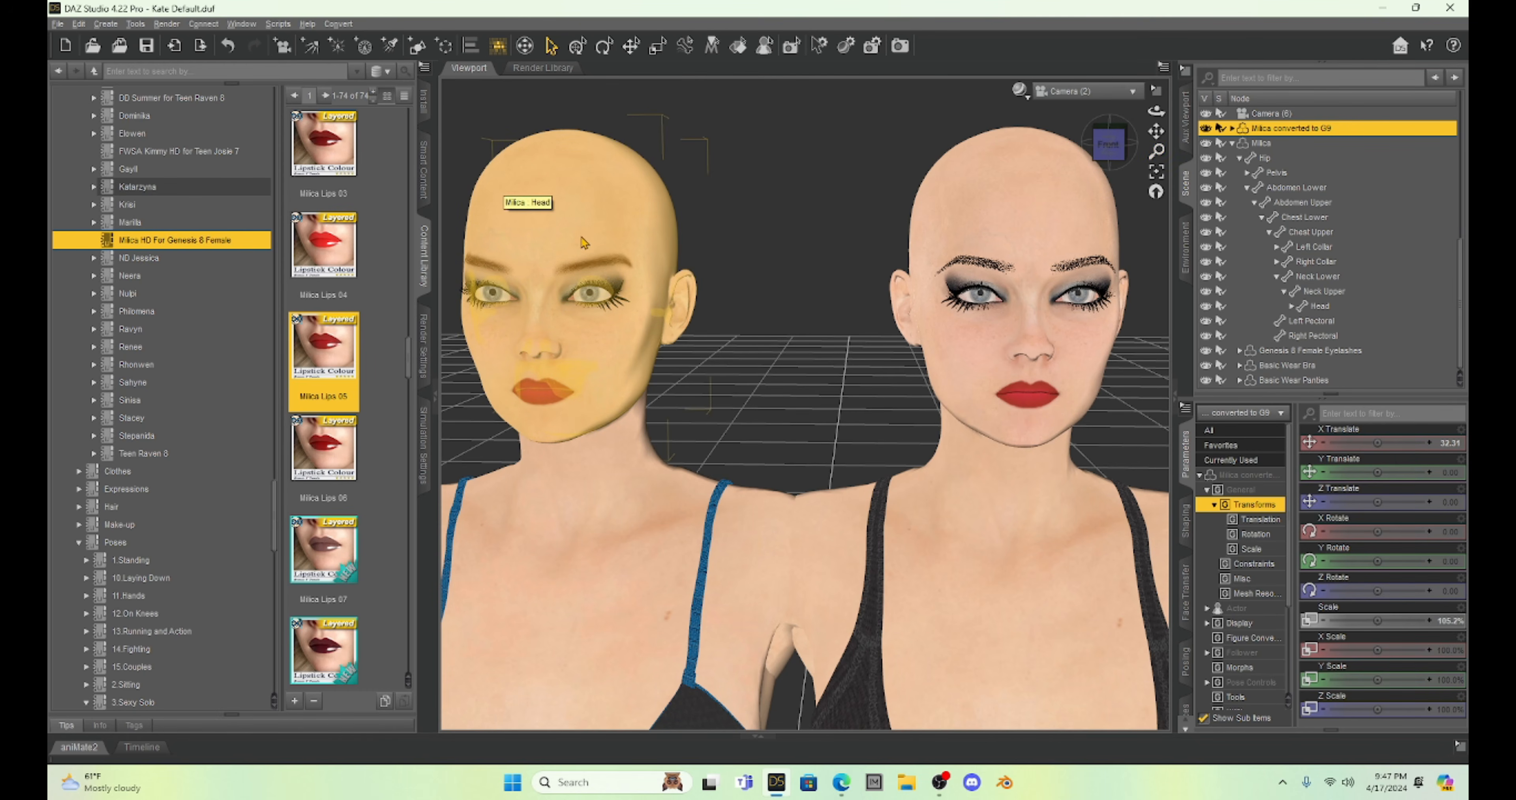
pyautogui.click(577, 219)
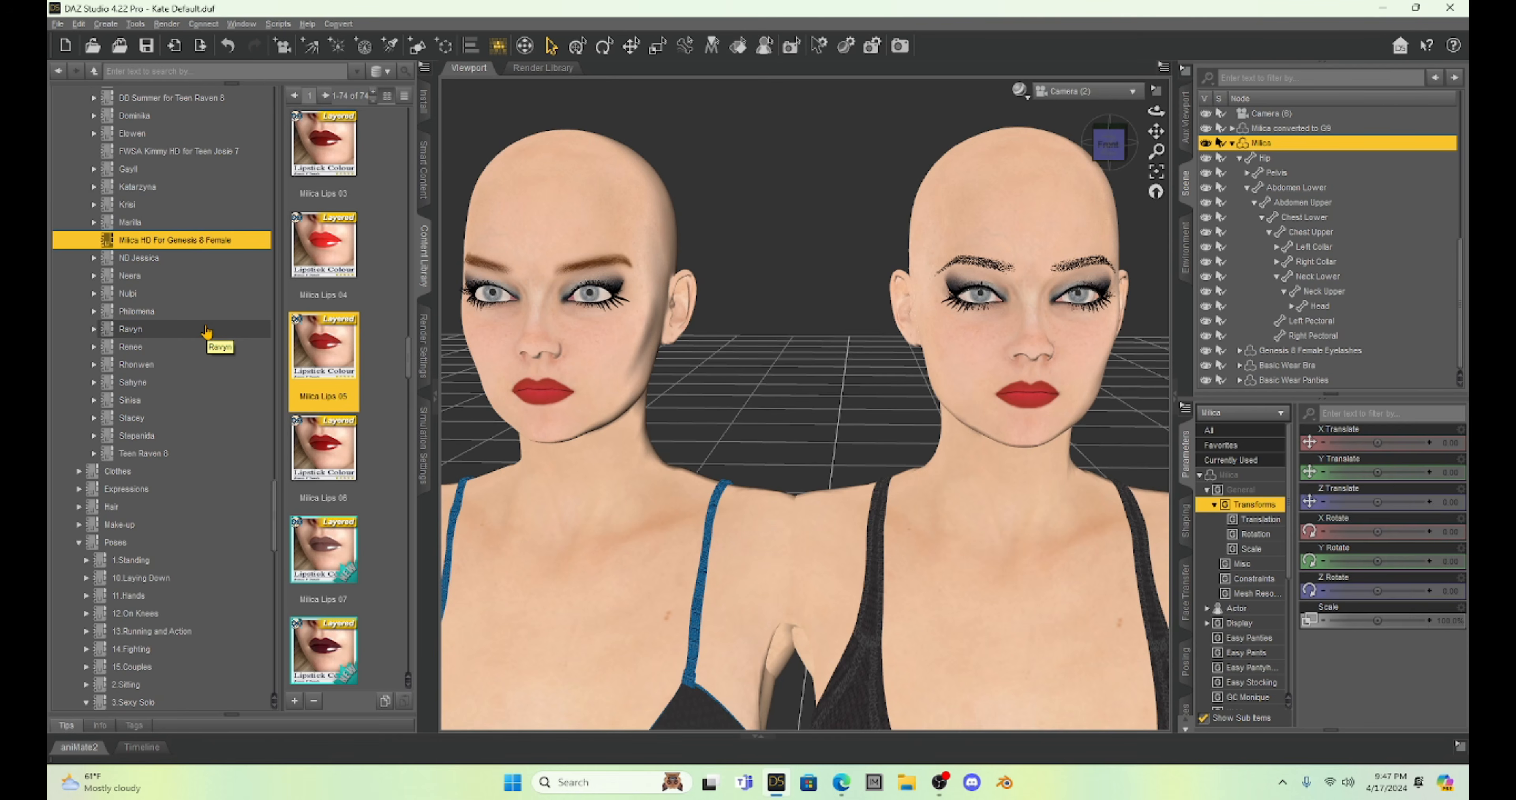
# Add the BS French Braid Hair for Genesis 8 Females to the original Milica.
pyautogui.scroll(-8, 206, 333)
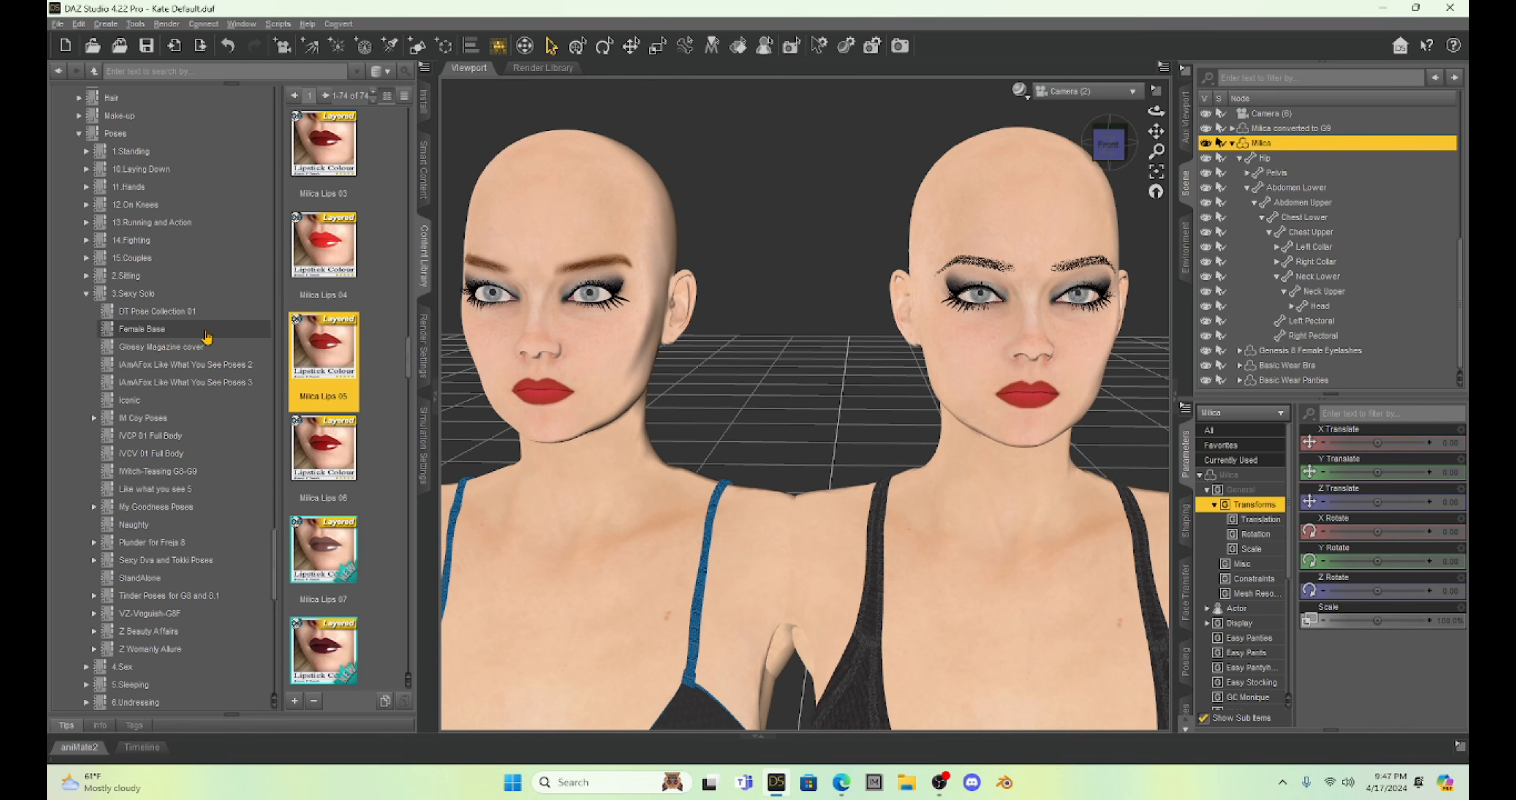
pyautogui.scroll(-5, 206, 335)
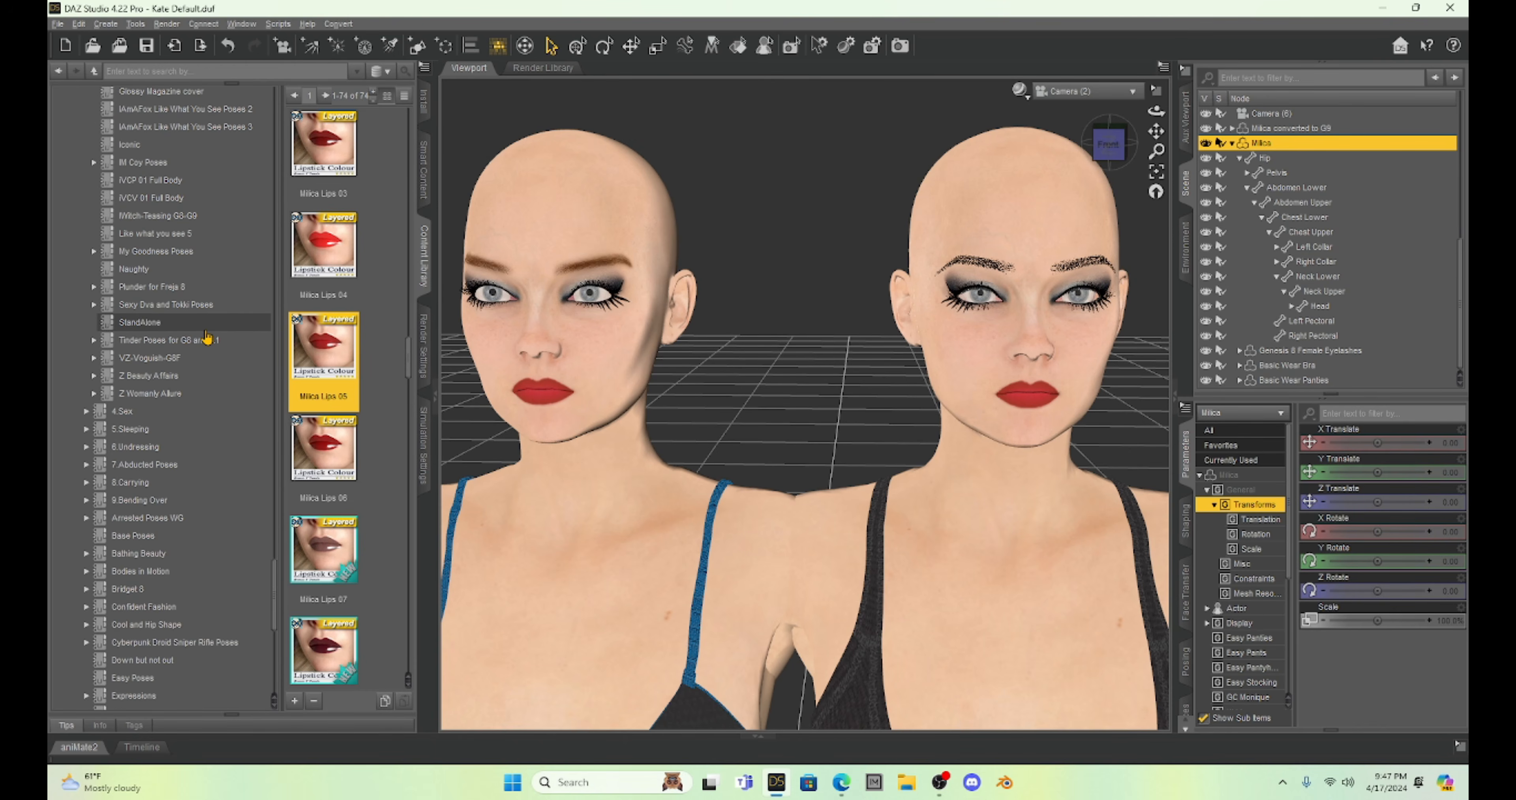
pyautogui.scroll(-10, 206, 336)
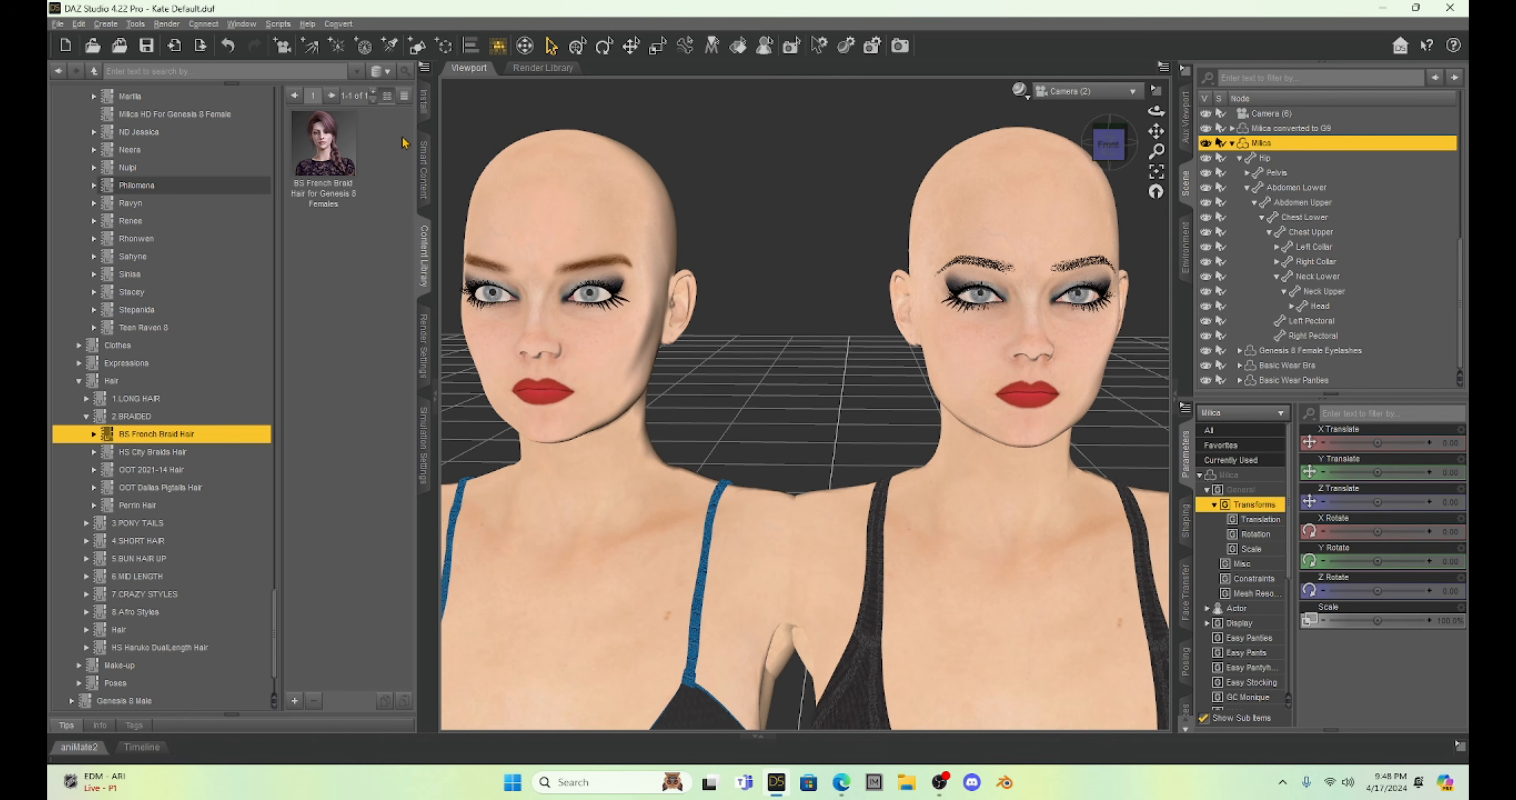
pyautogui.doubleClick(318, 142)
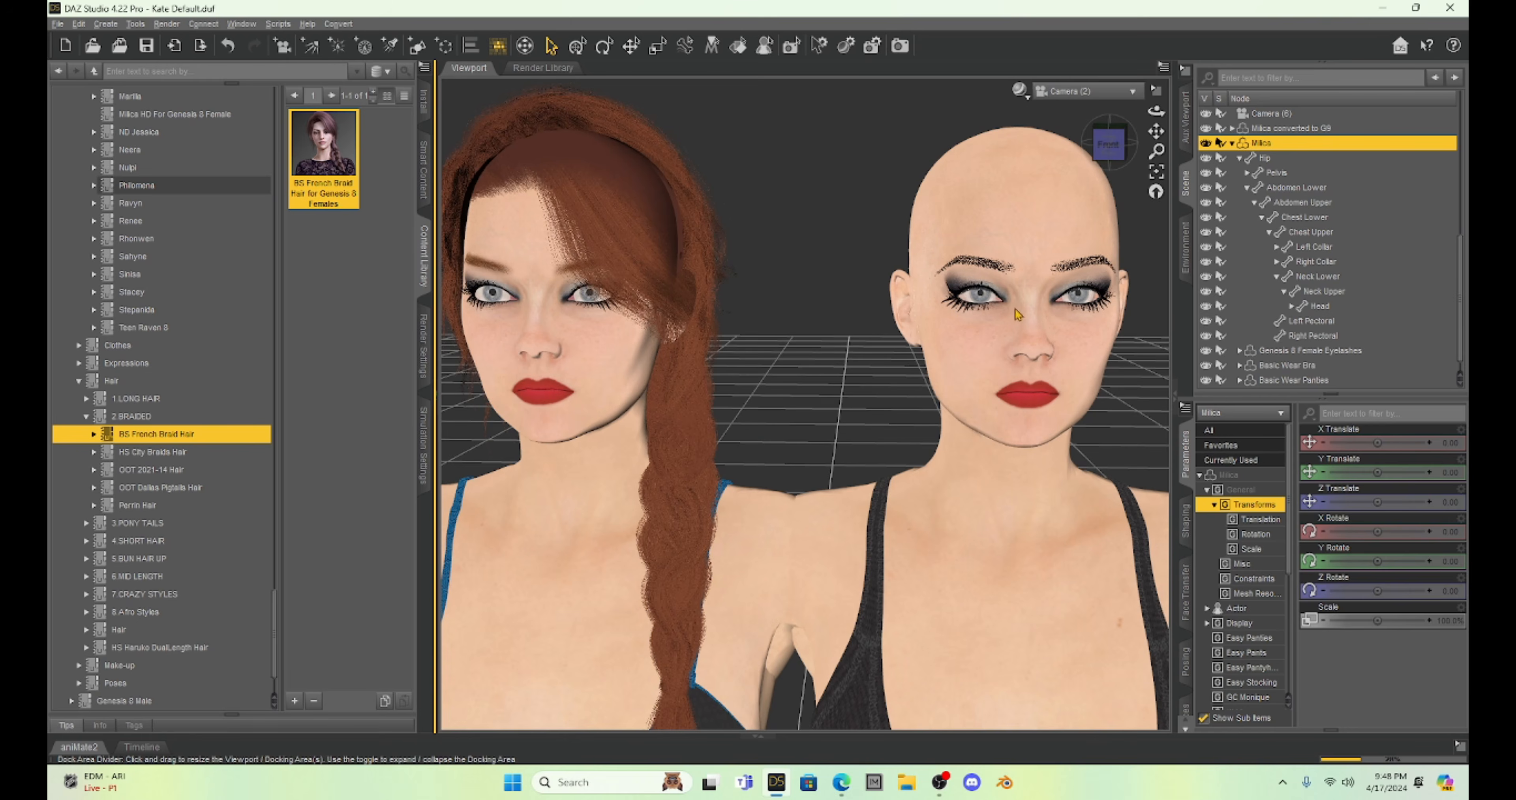
# Color the Genesis 8 braid hair with the French Braid Hair Color 01 Black material.
pyautogui.scroll(-1, 1288, 313)
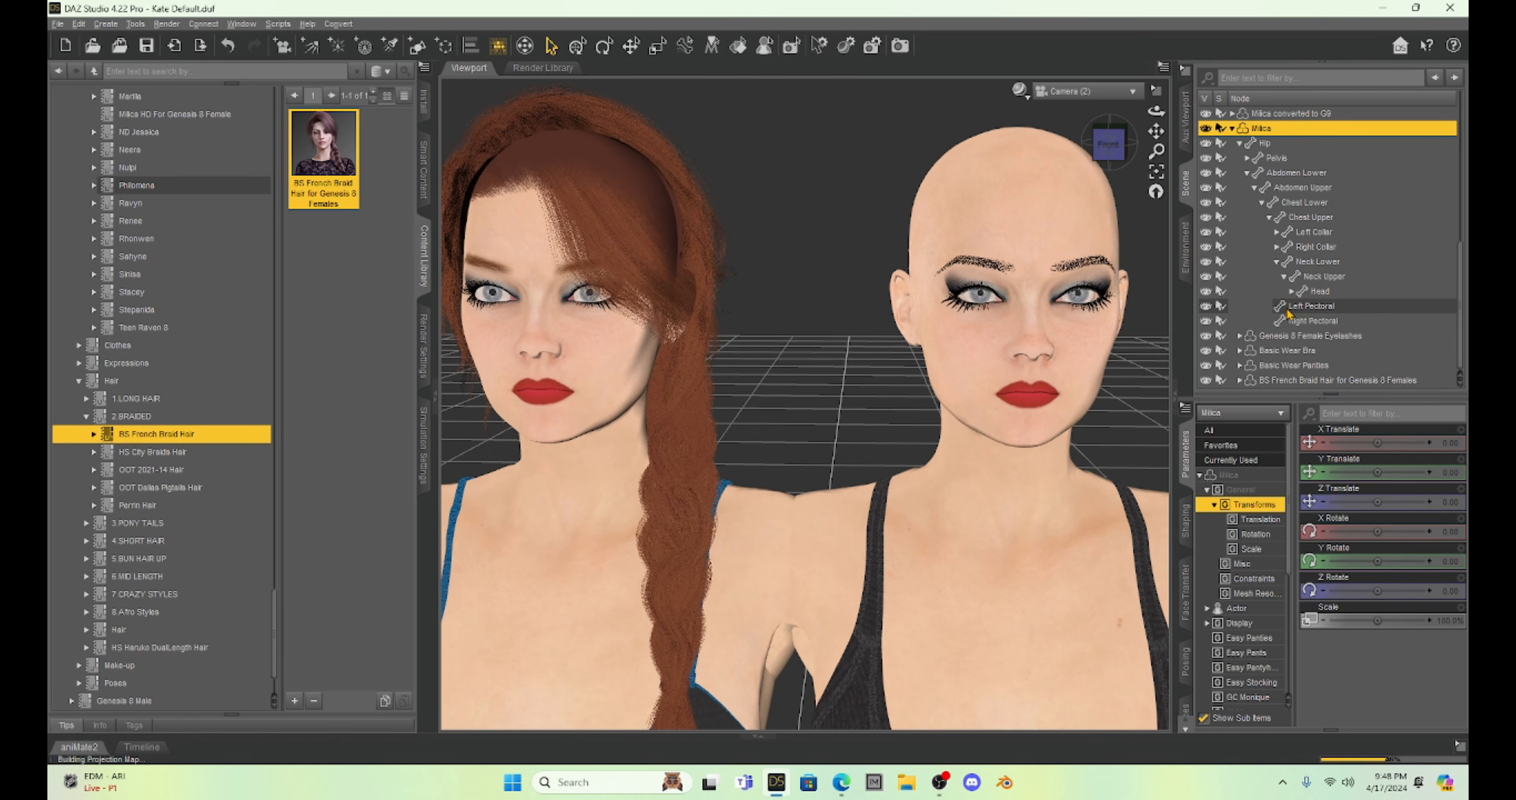
pyautogui.click(1304, 380)
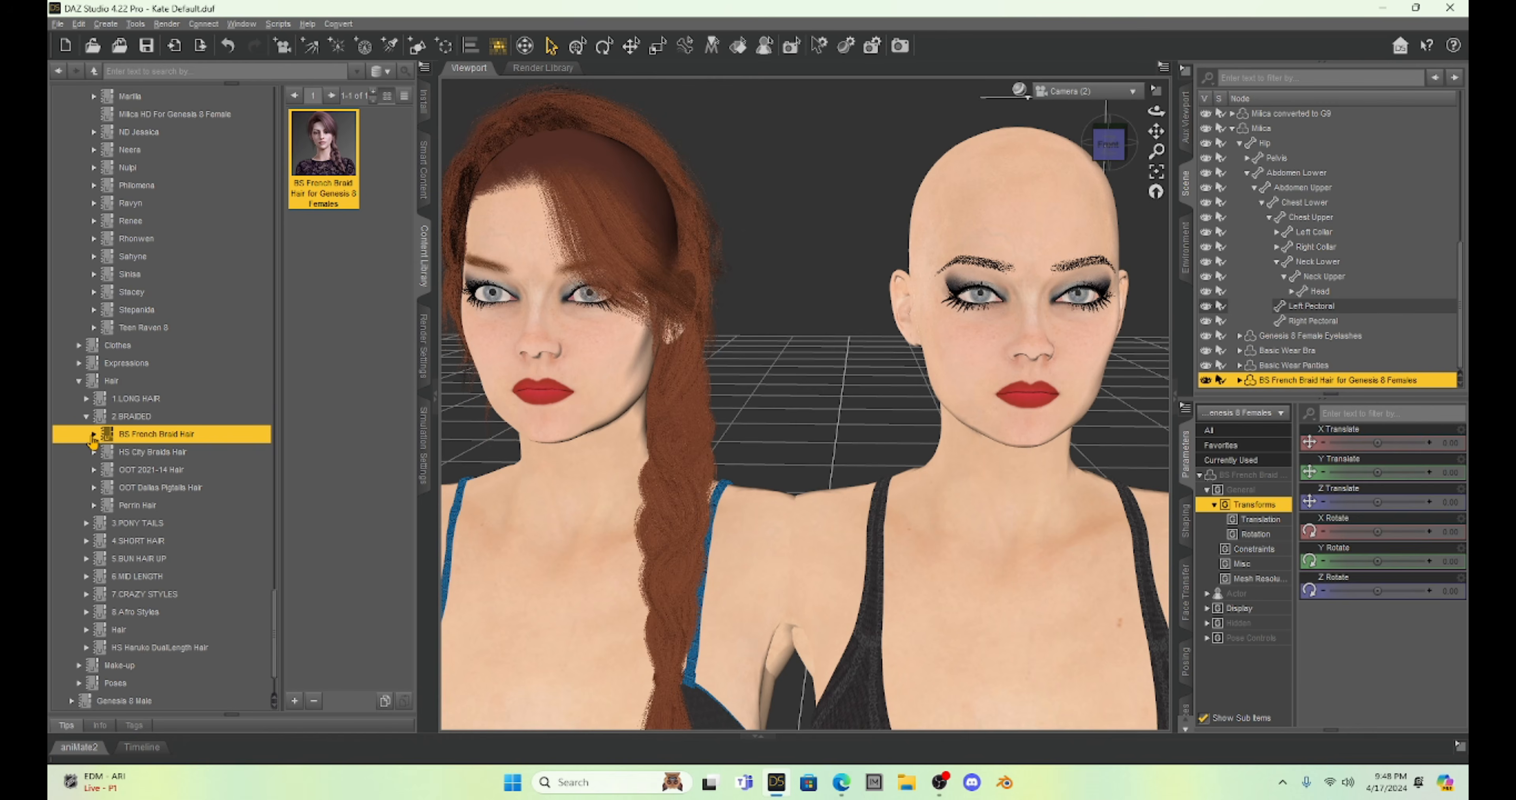
pyautogui.click(94, 434)
pyautogui.click(132, 457)
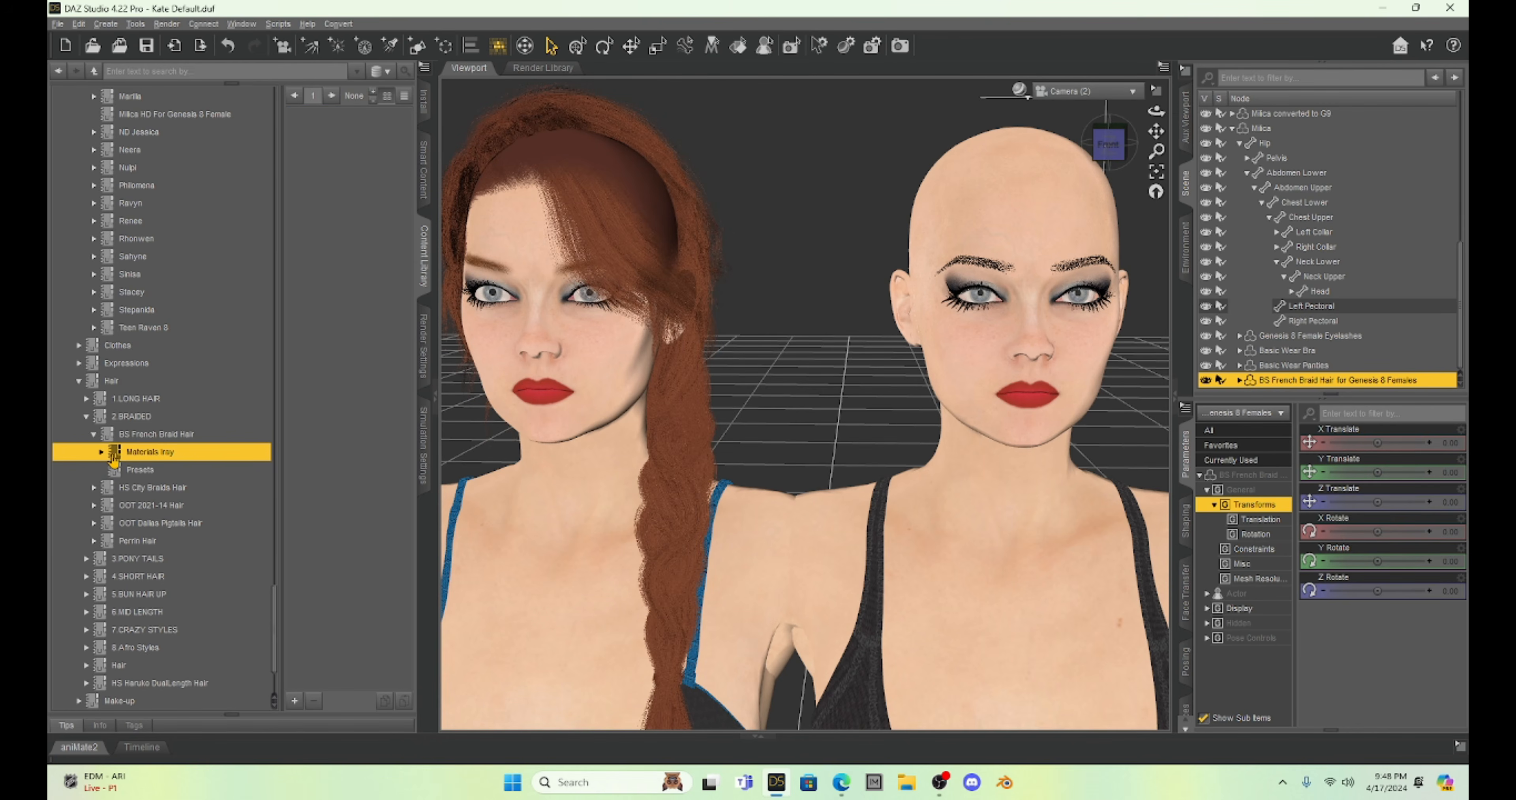
pyautogui.click(100, 452)
pyautogui.click(149, 471)
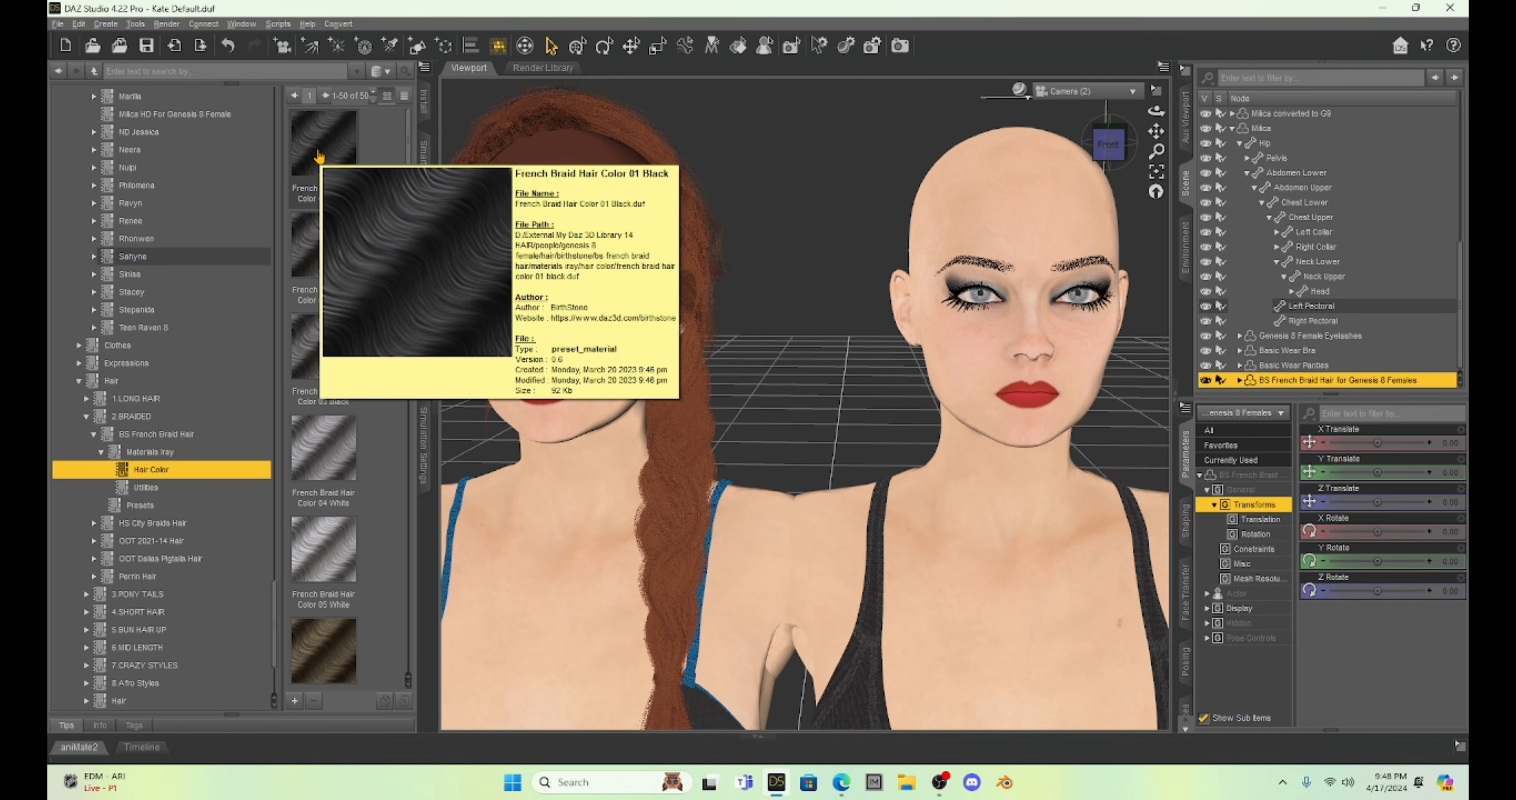
pyautogui.doubleClick(318, 156)
# Select the converted Genesis 9 Milica and add the BS French Braid Hair for Genesis 9 to her.
pyautogui.scroll(-2, 699, 533)
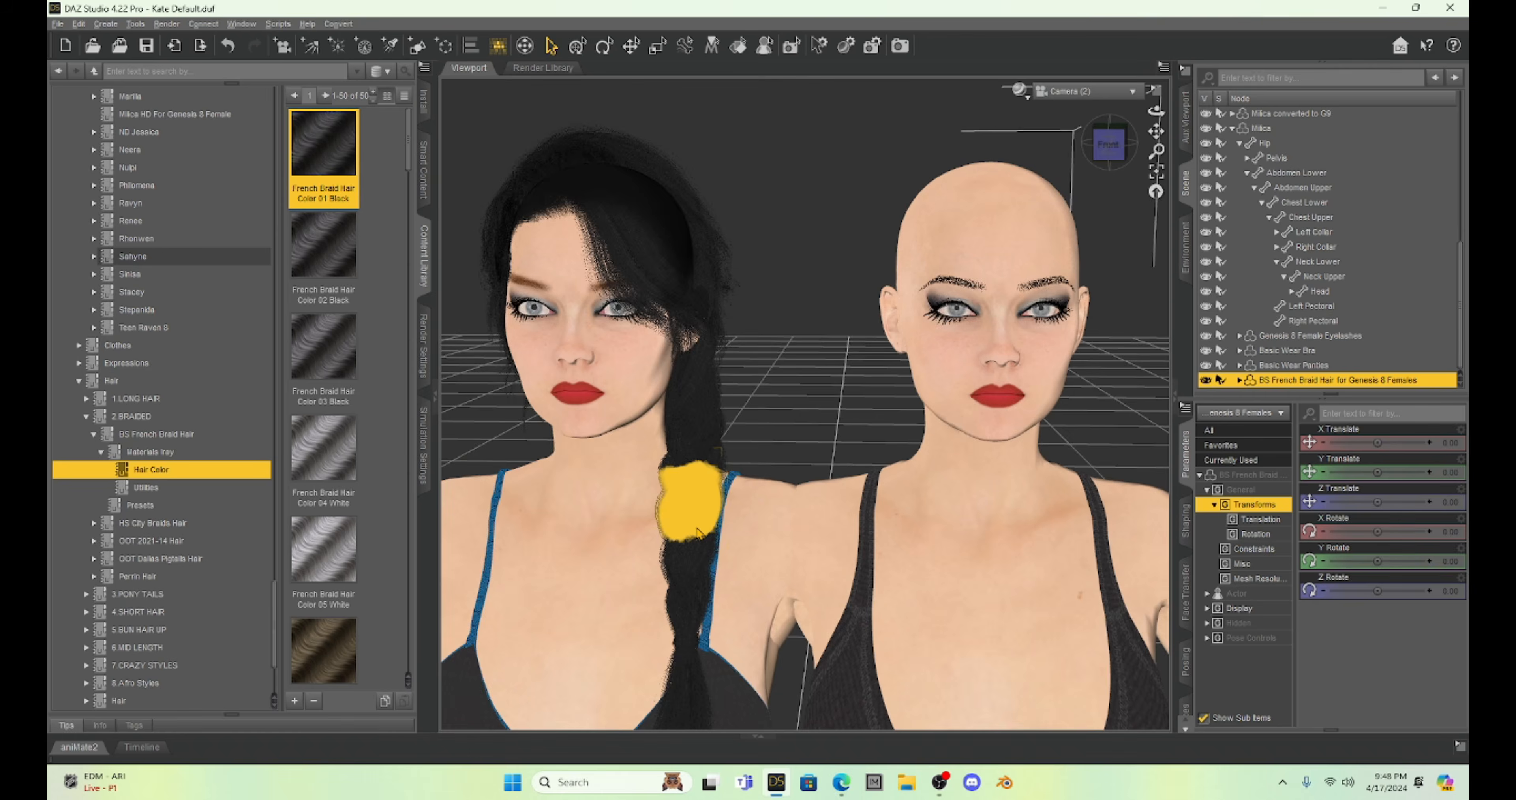
pyautogui.click(986, 244)
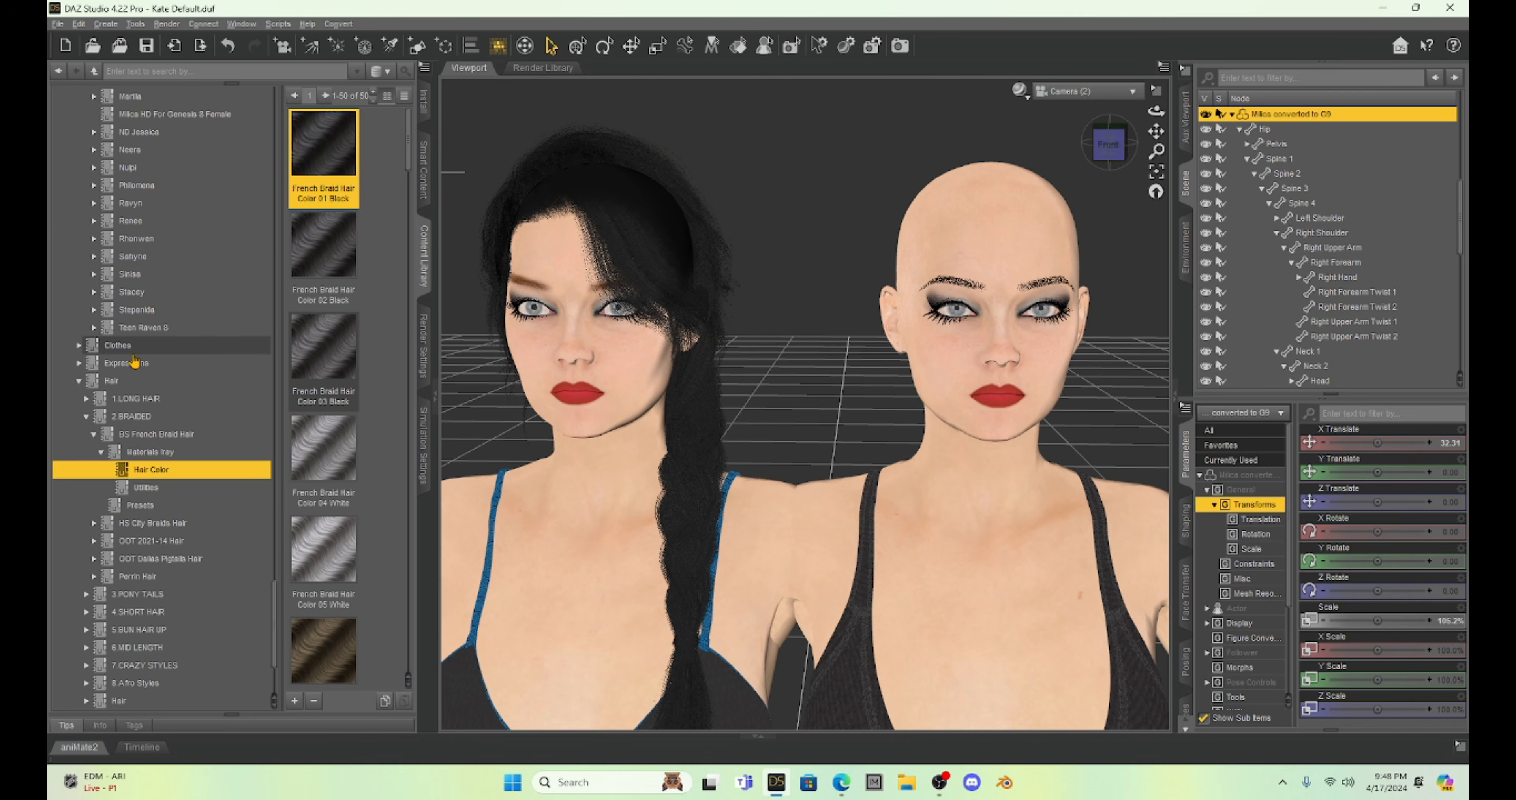
pyautogui.scroll(-3, 135, 361)
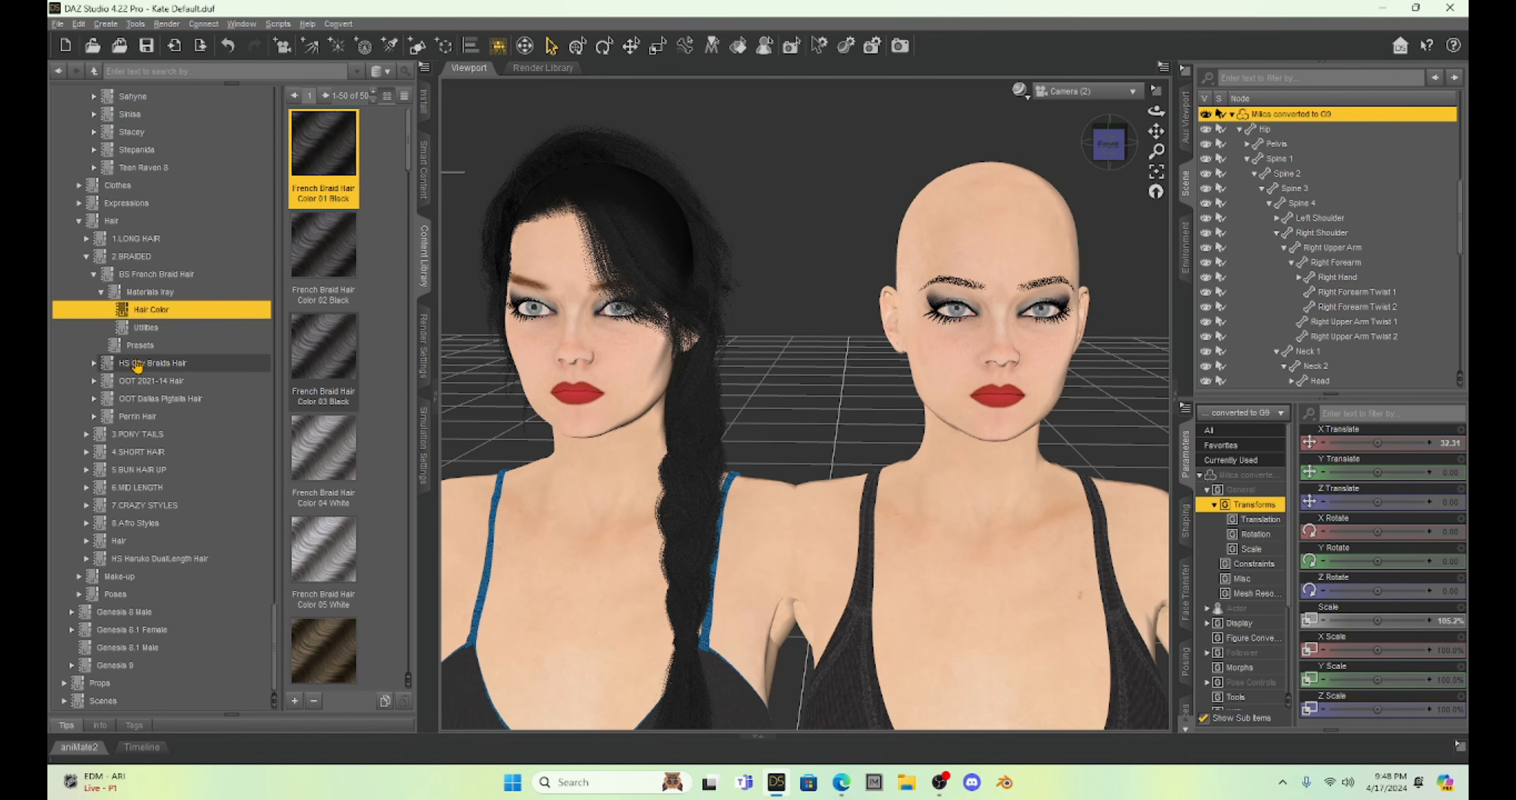
pyautogui.click(71, 665)
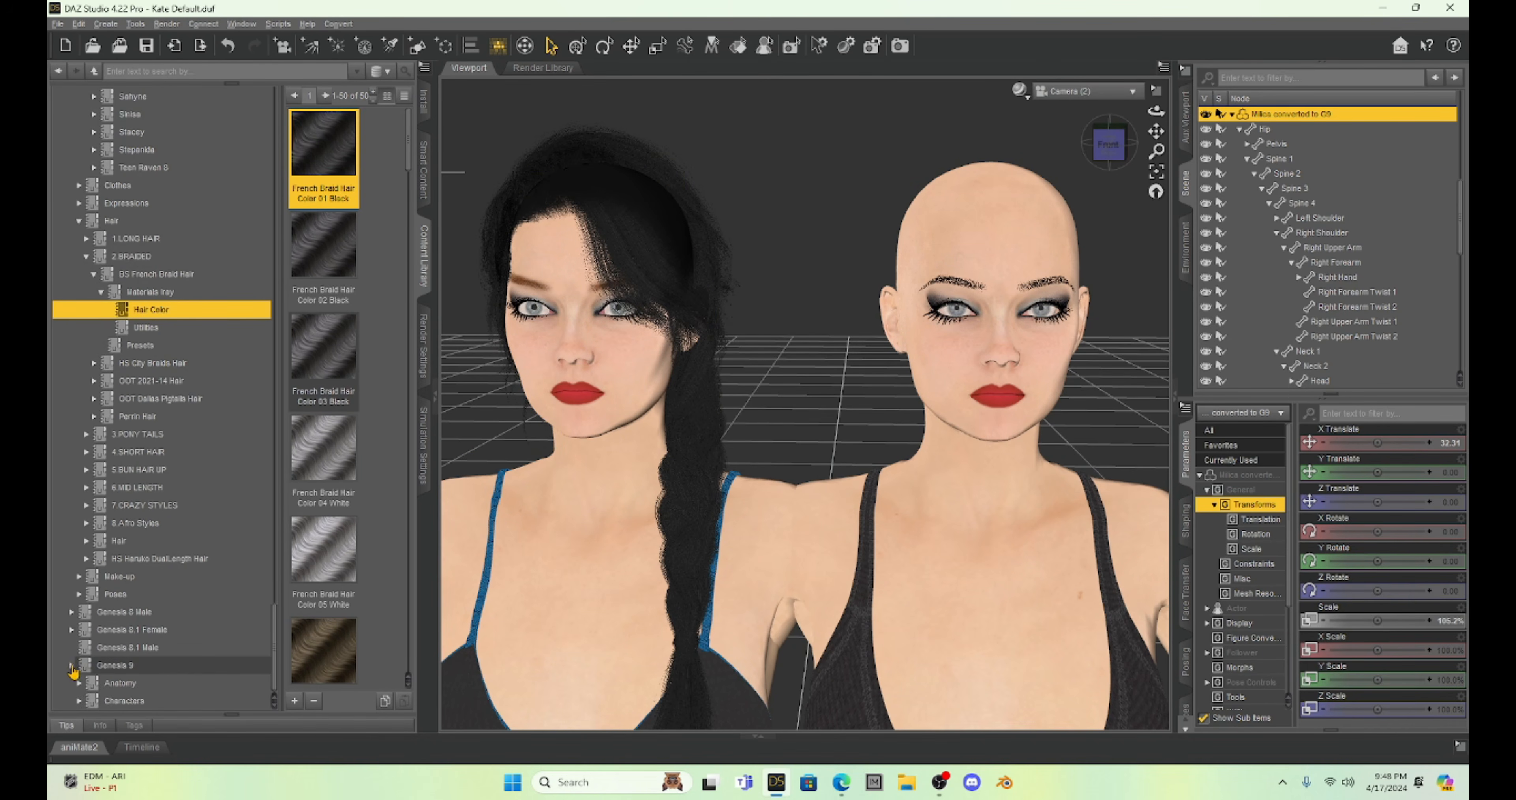
pyautogui.scroll(-3, 147, 565)
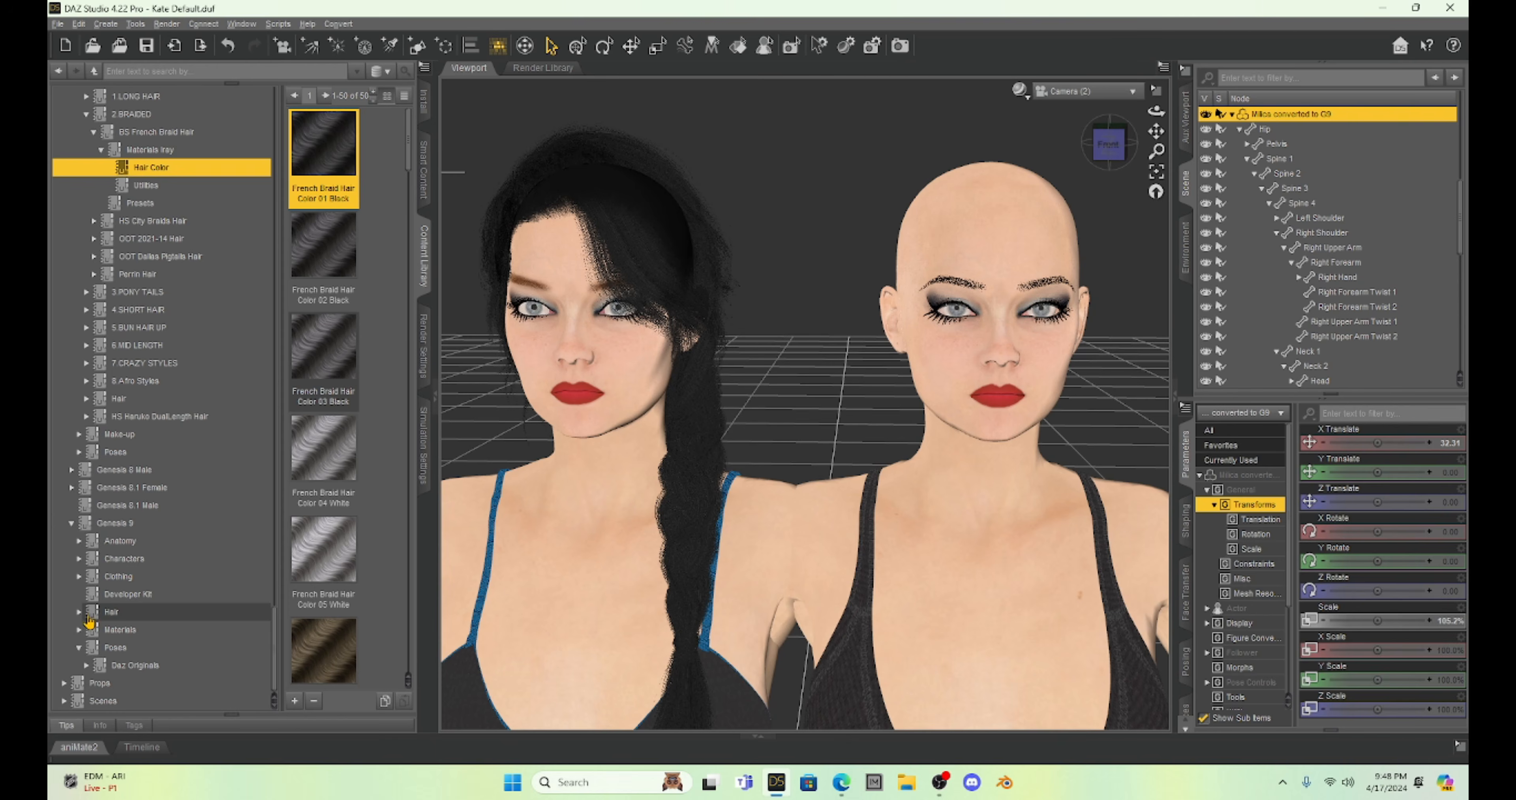
pyautogui.scroll(-6, 196, 448)
pyautogui.click(152, 341)
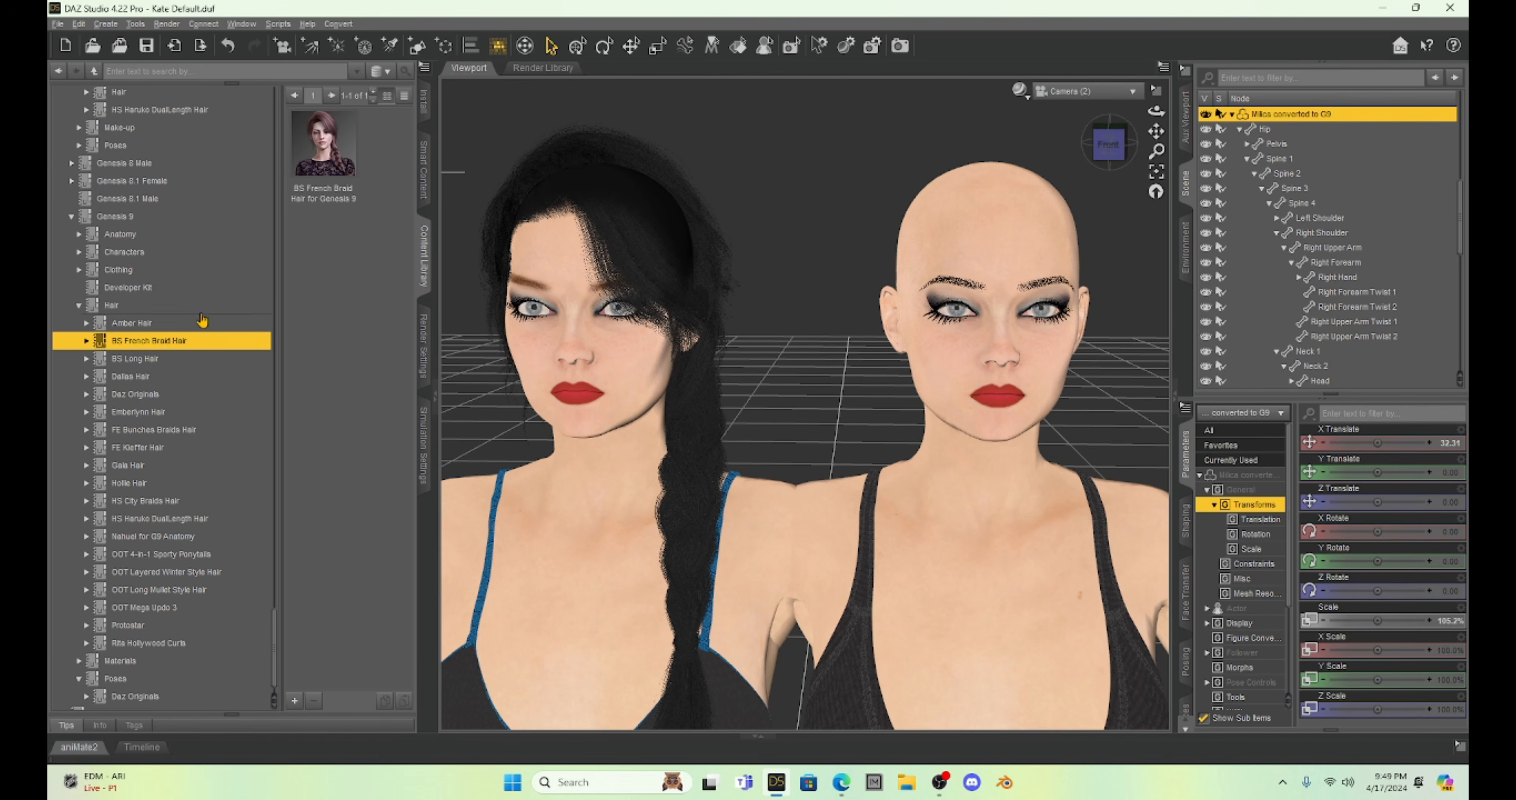
pyautogui.doubleClick(330, 141)
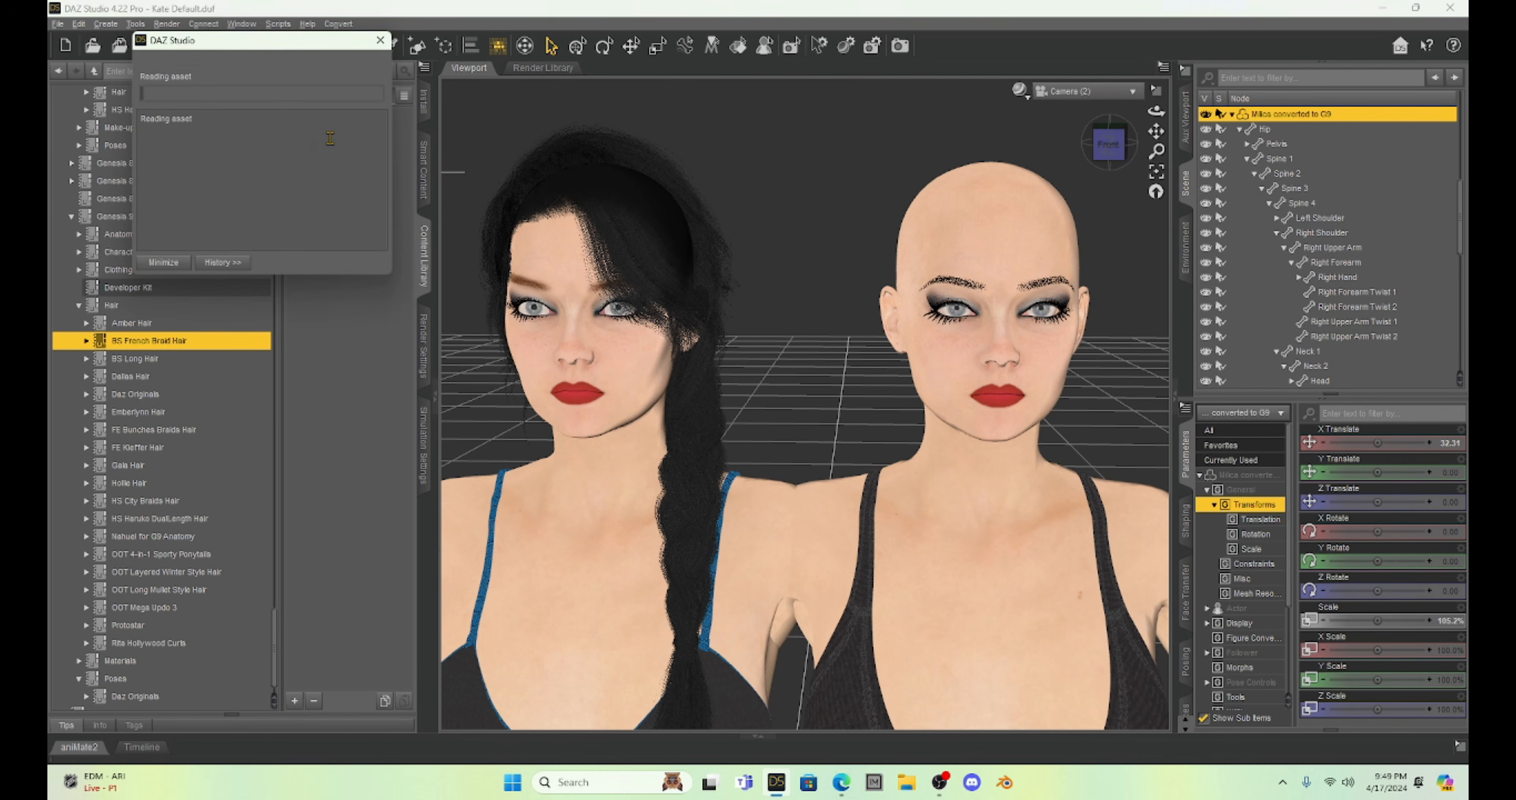
# Color the Genesis 9 braid hair with its French Braid Hair Color 01 Black material.
pyautogui.scroll(-4, 1348, 297)
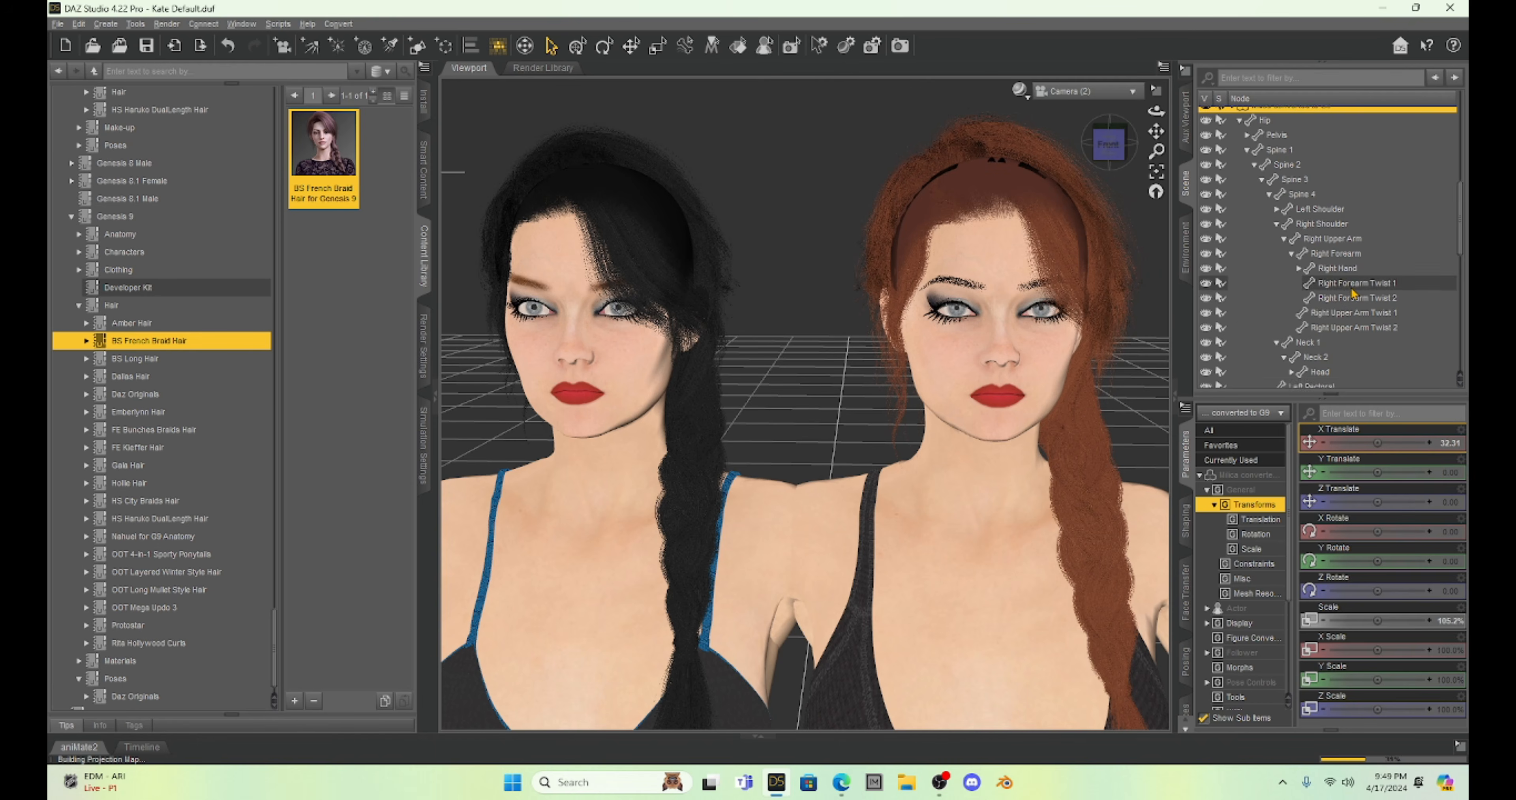
pyautogui.scroll(-2, 1349, 297)
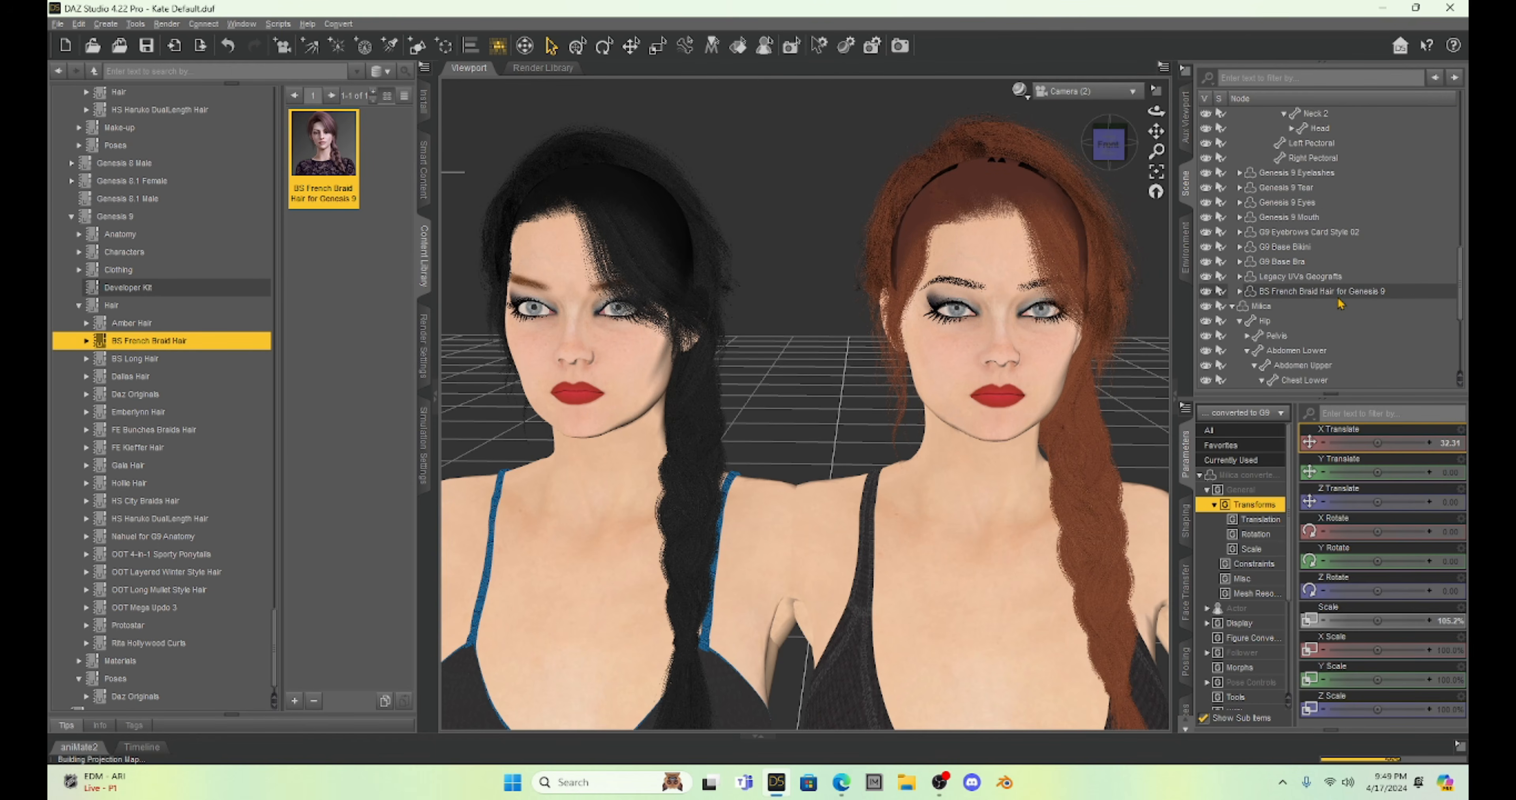
pyautogui.click(1316, 291)
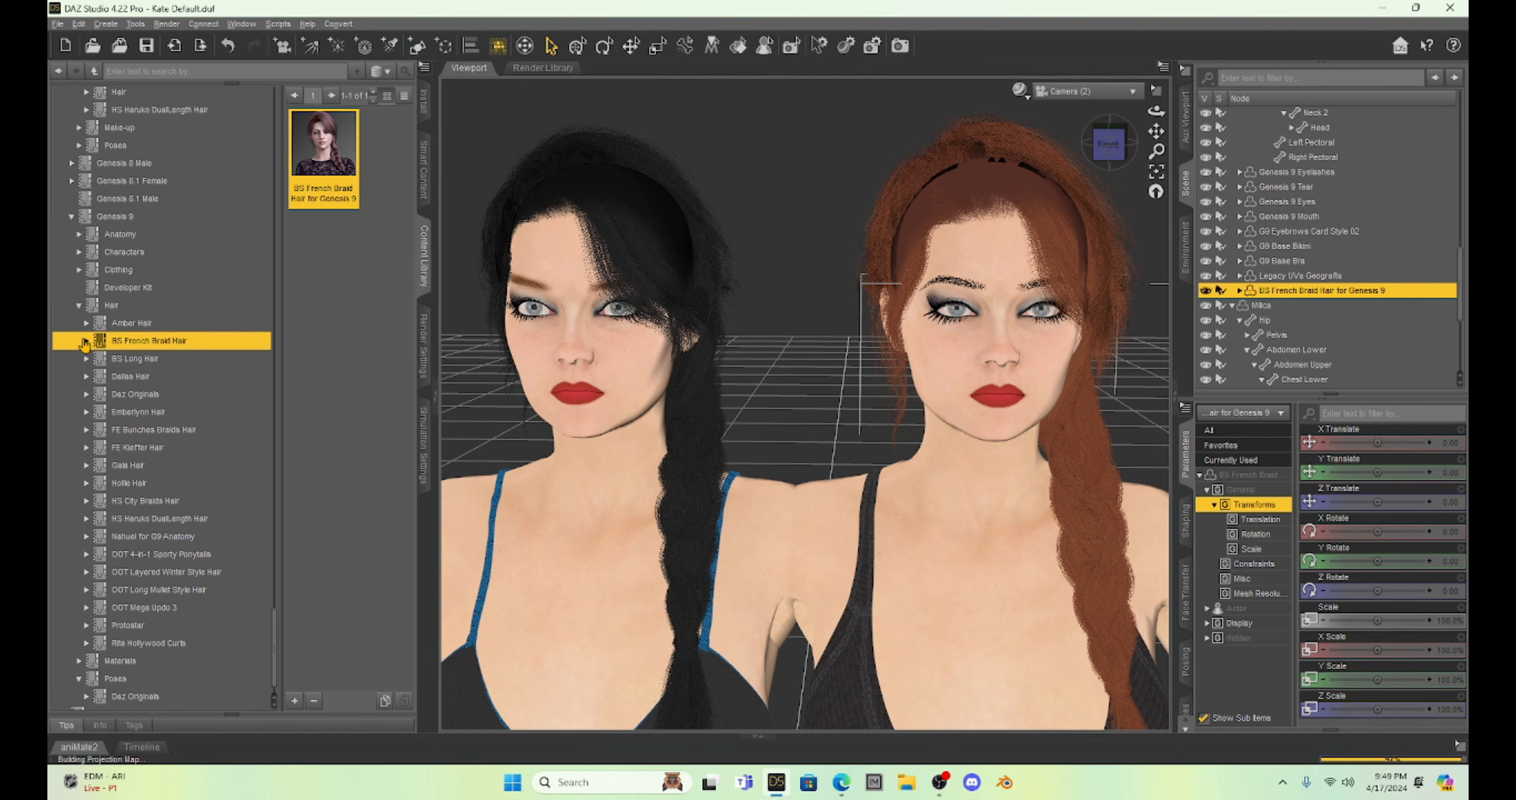
pyautogui.click(86, 342)
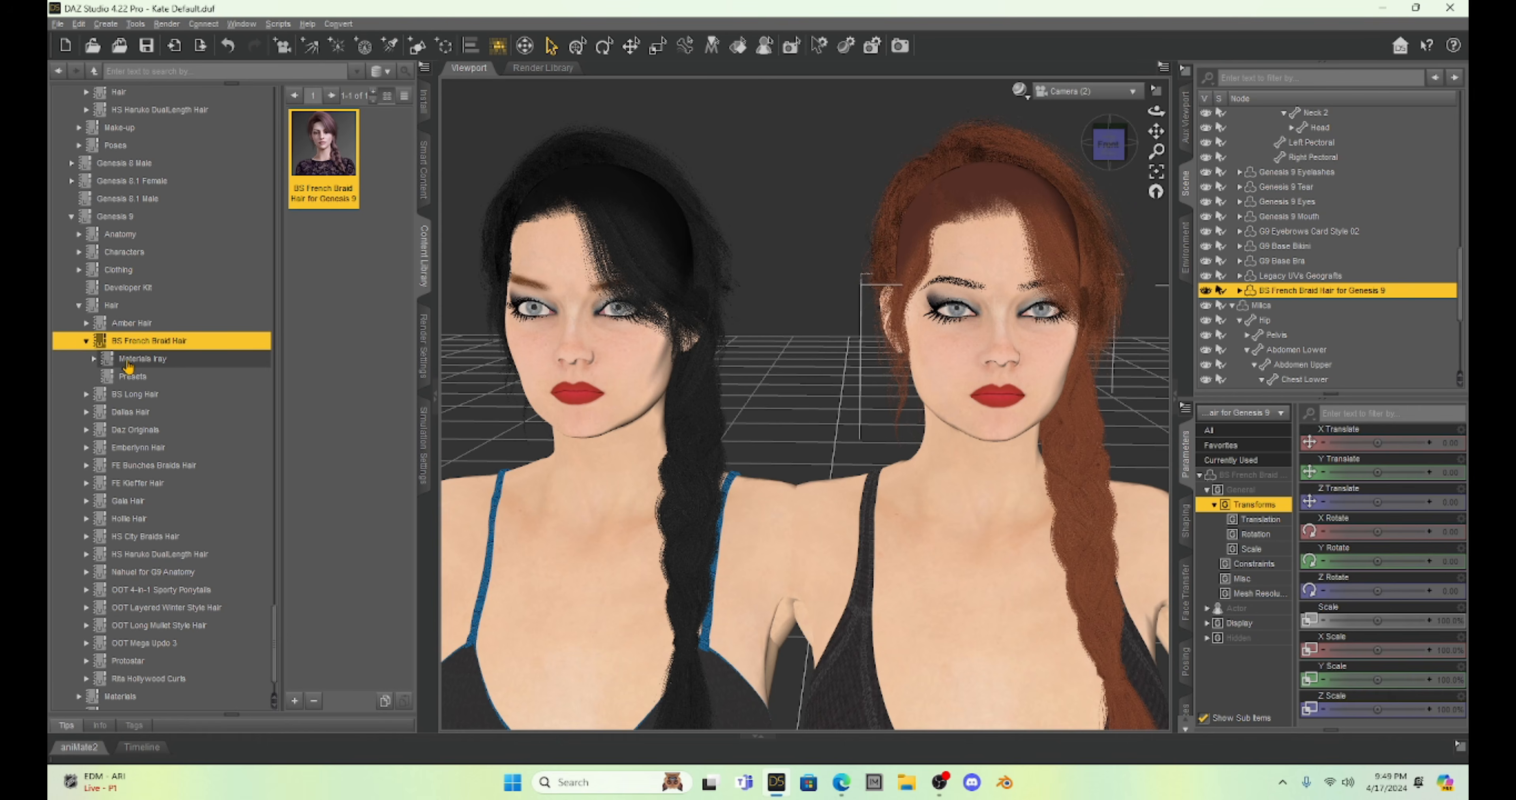
pyautogui.click(94, 360)
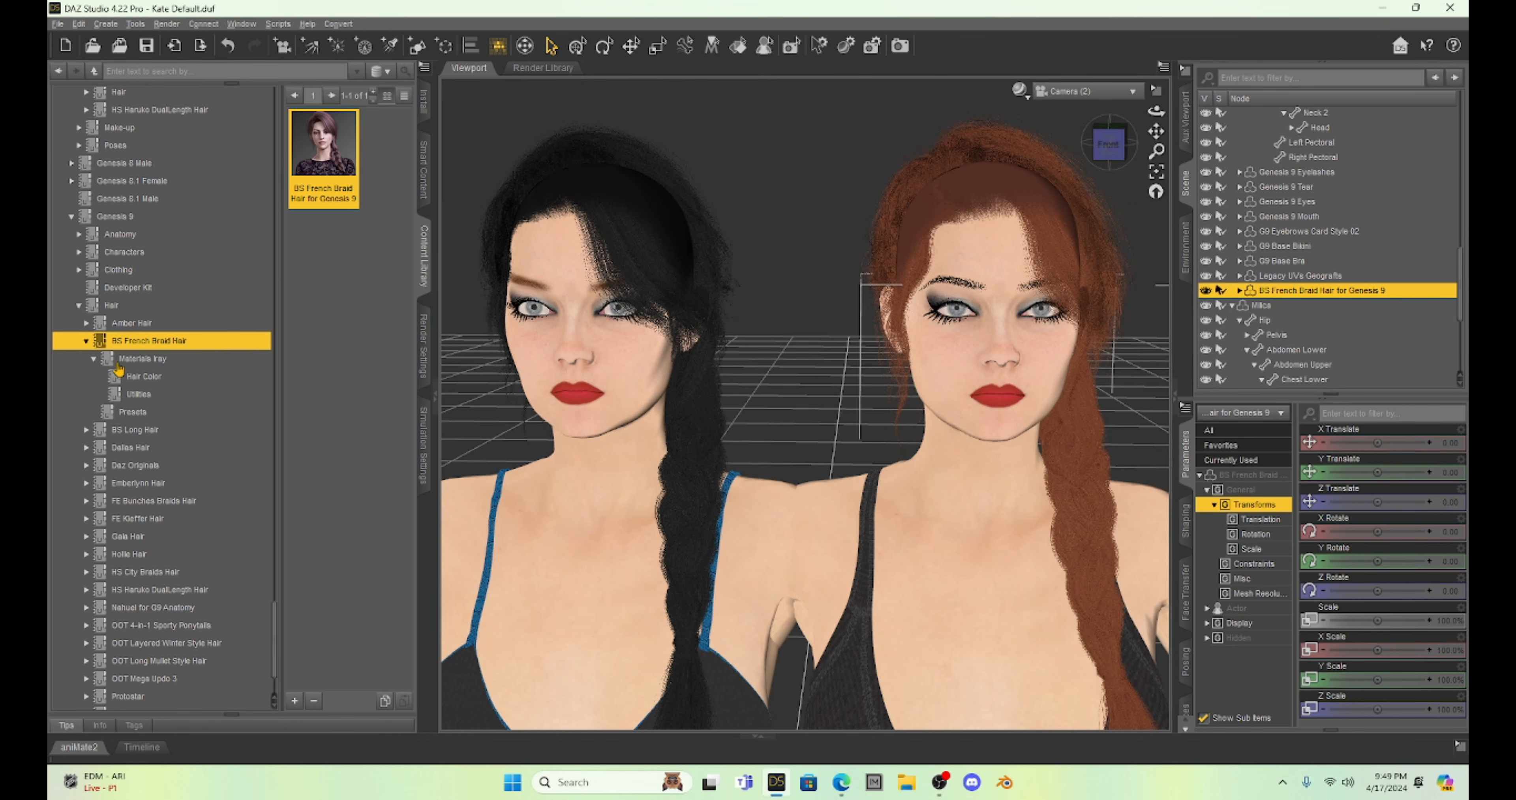
pyautogui.click(139, 376)
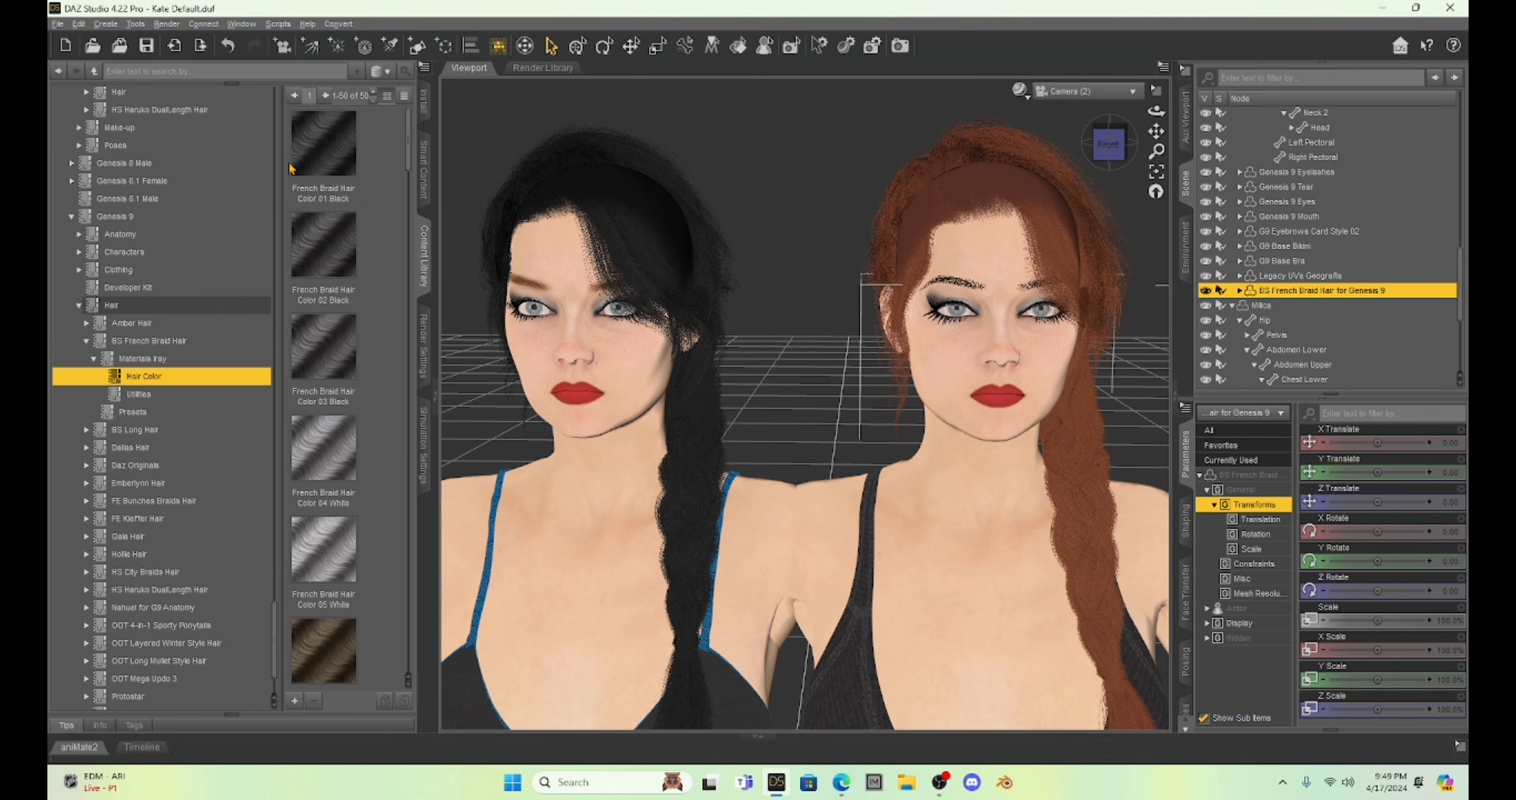
pyautogui.click(316, 139)
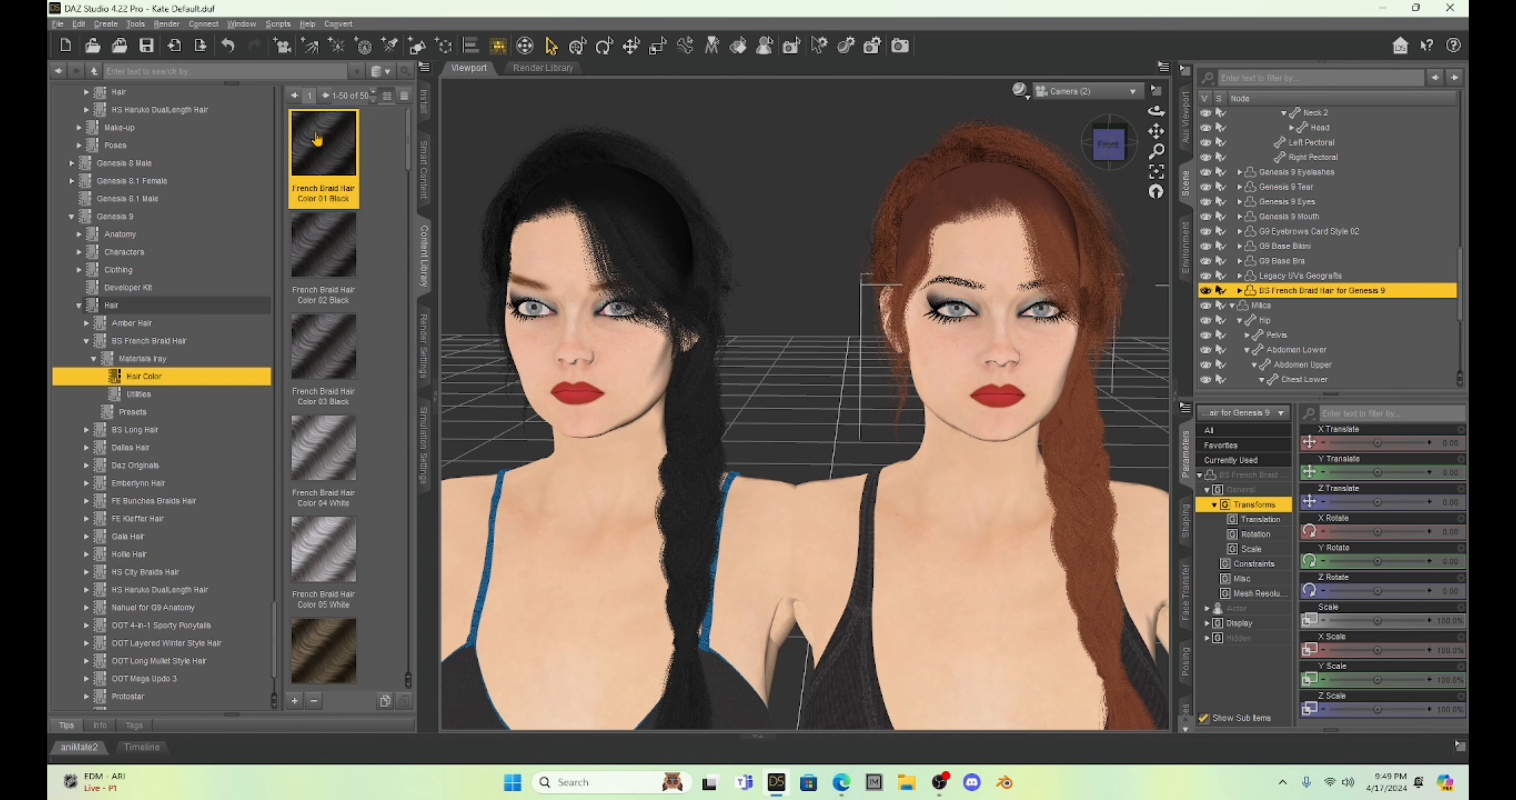
# Collapse the content library for a wider viewport and compare the faces and hair of both figures up close.
pyautogui.click(437, 403)
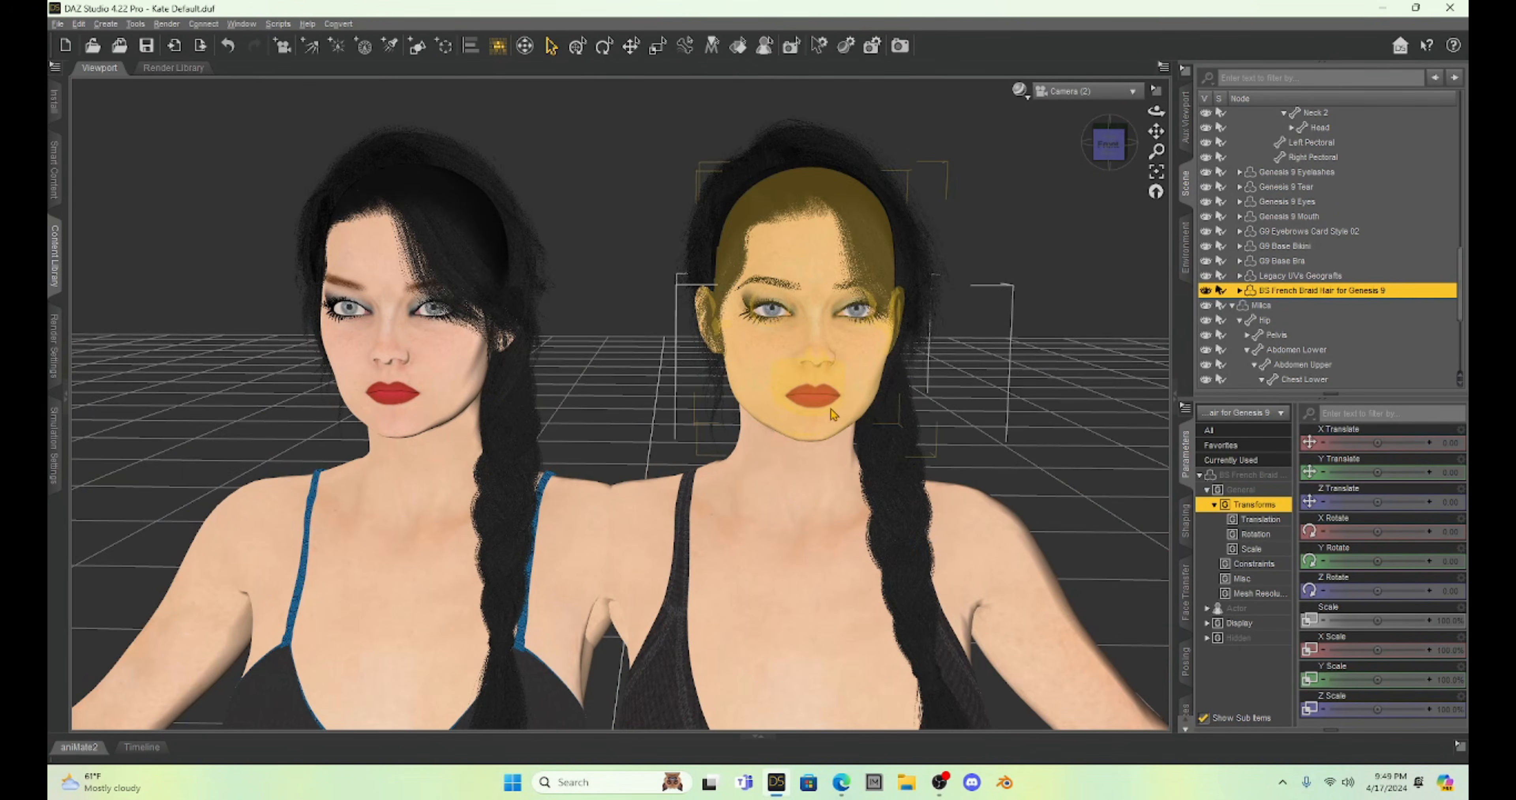
pyautogui.scroll(3, 830, 408)
pyautogui.scroll(-2, 836, 430)
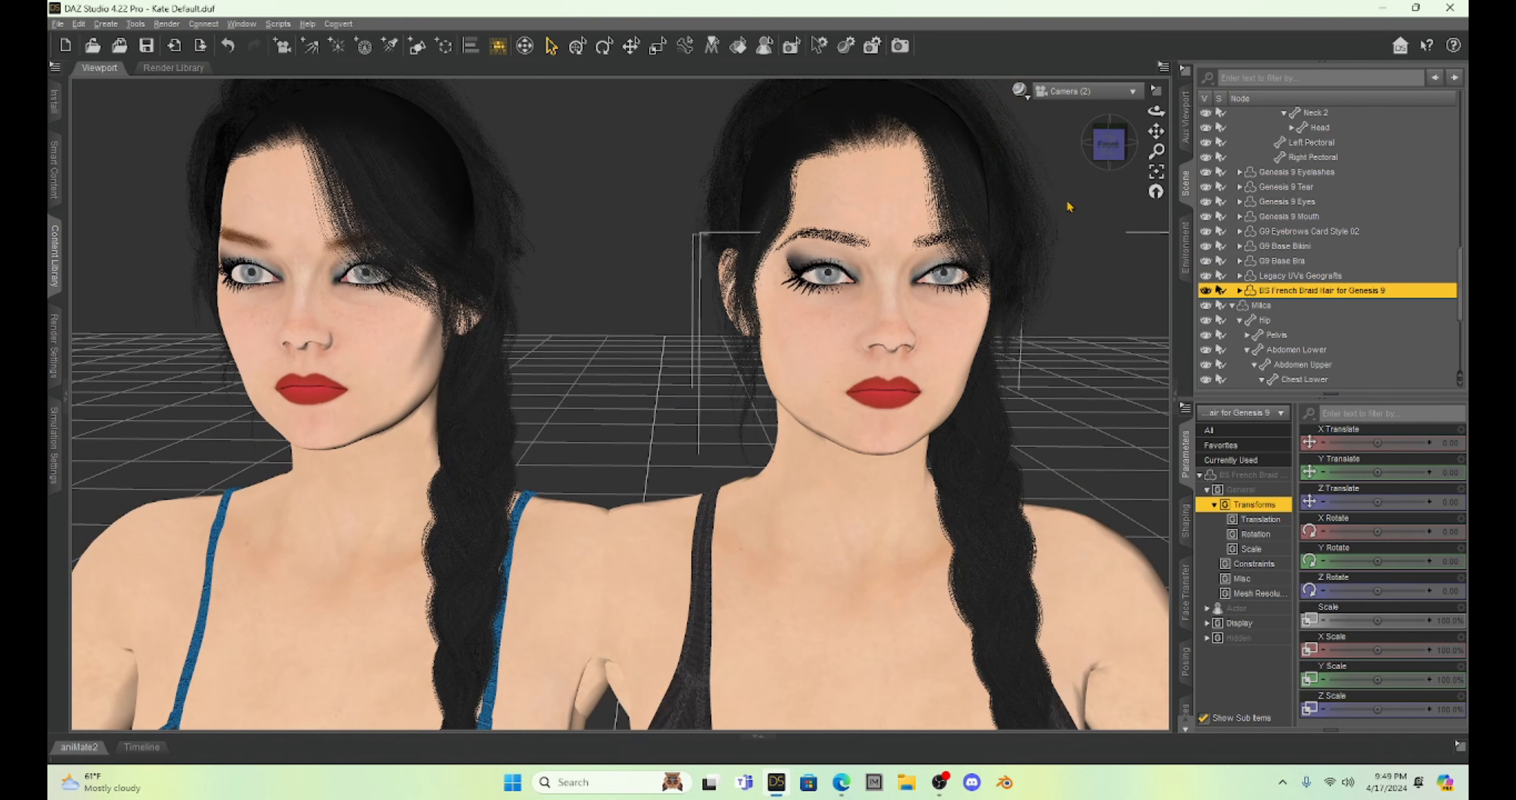
pyautogui.moveTo(1155, 129)
pyautogui.mouseDown()
pyautogui.moveTo(1161, 152)
pyautogui.moveTo(1156, 131)
pyautogui.mouseUp()
pyautogui.scroll(2, 1001, 253)
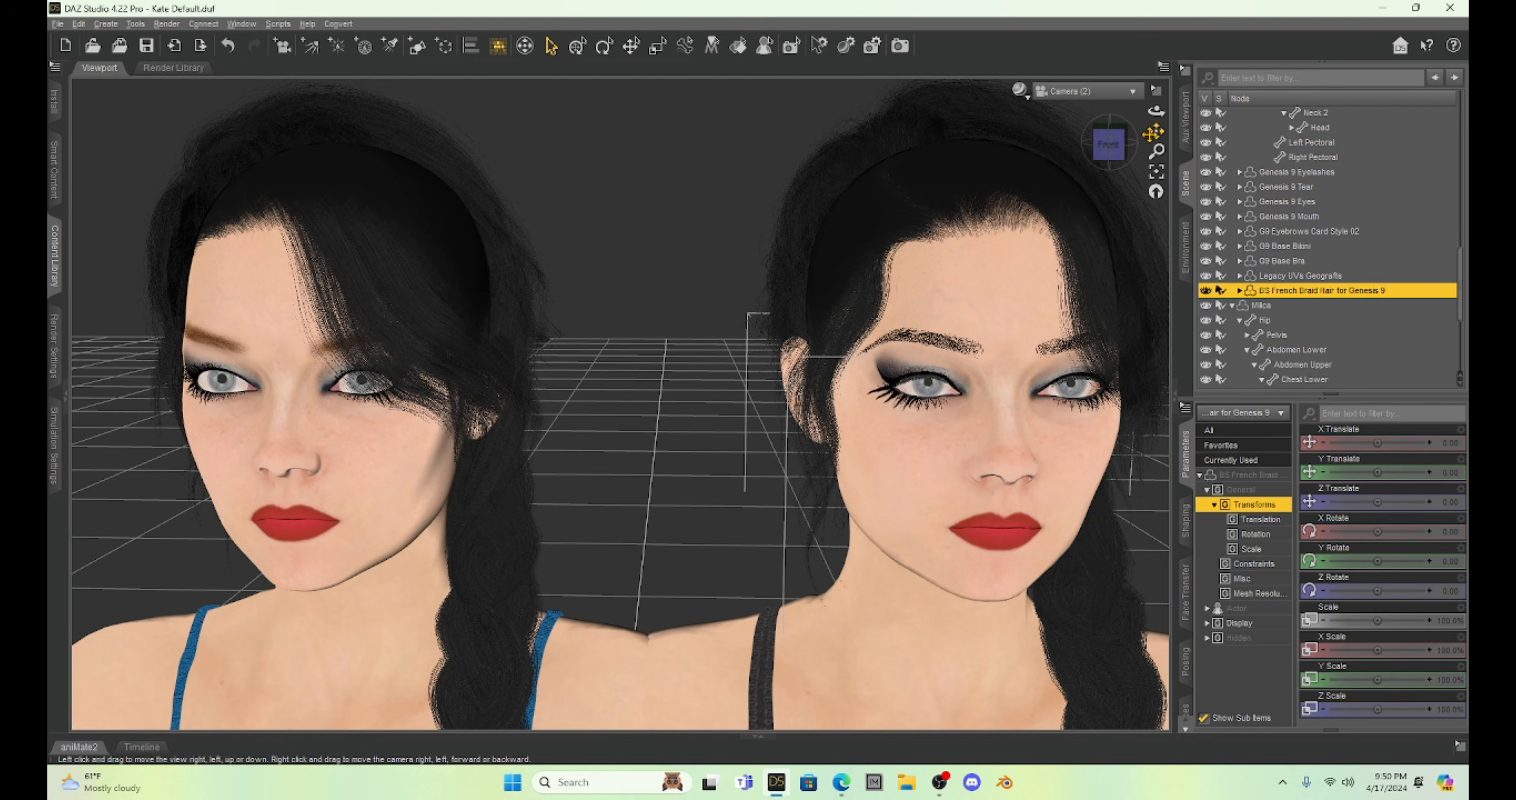
pyautogui.moveTo(1156, 130); pyautogui.dragTo(1160, 139)
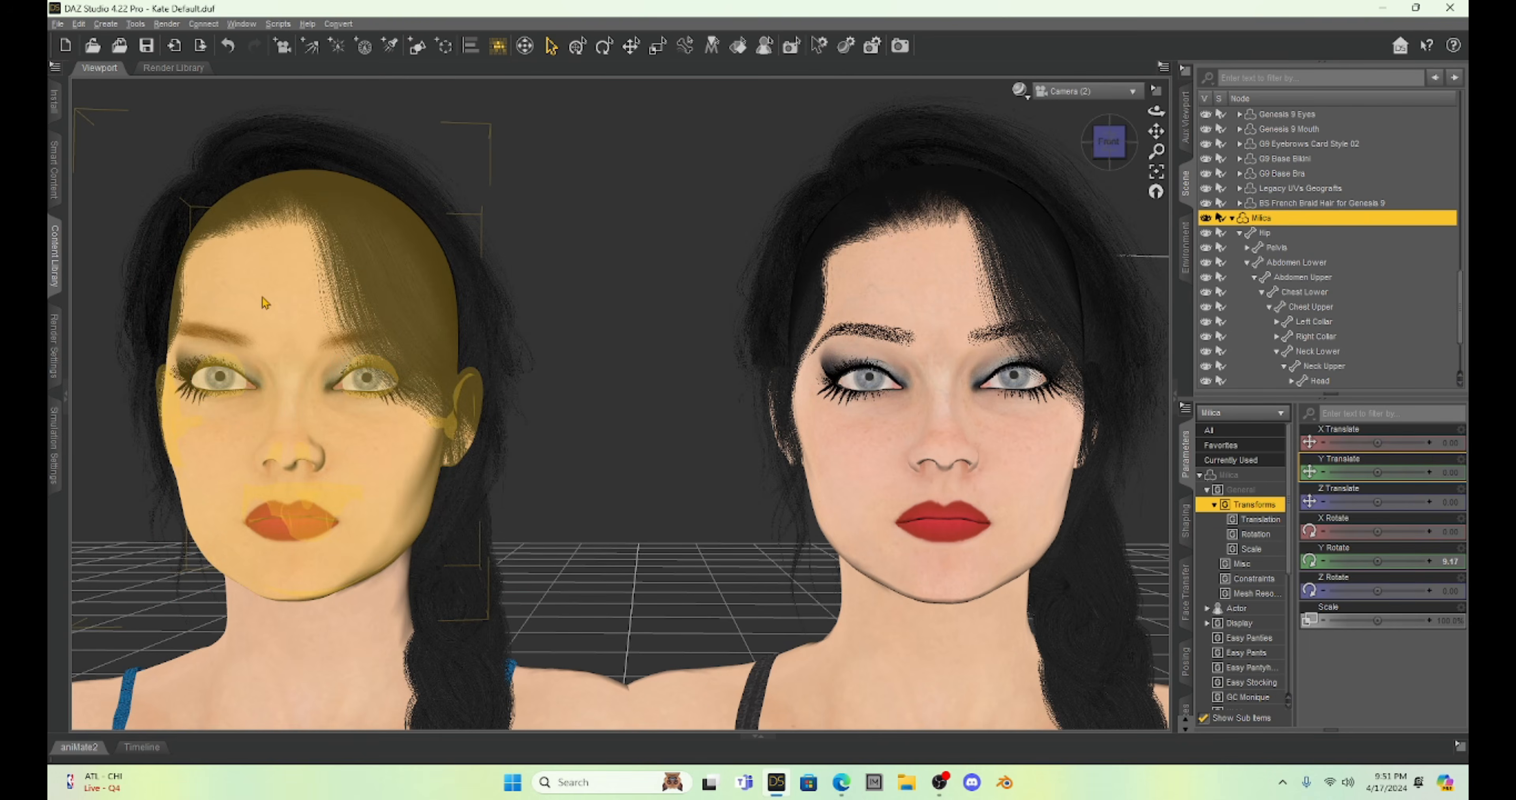
# Select the original Milica's head and look through its brow and cheek pose controls.
pyautogui.click(277, 292)
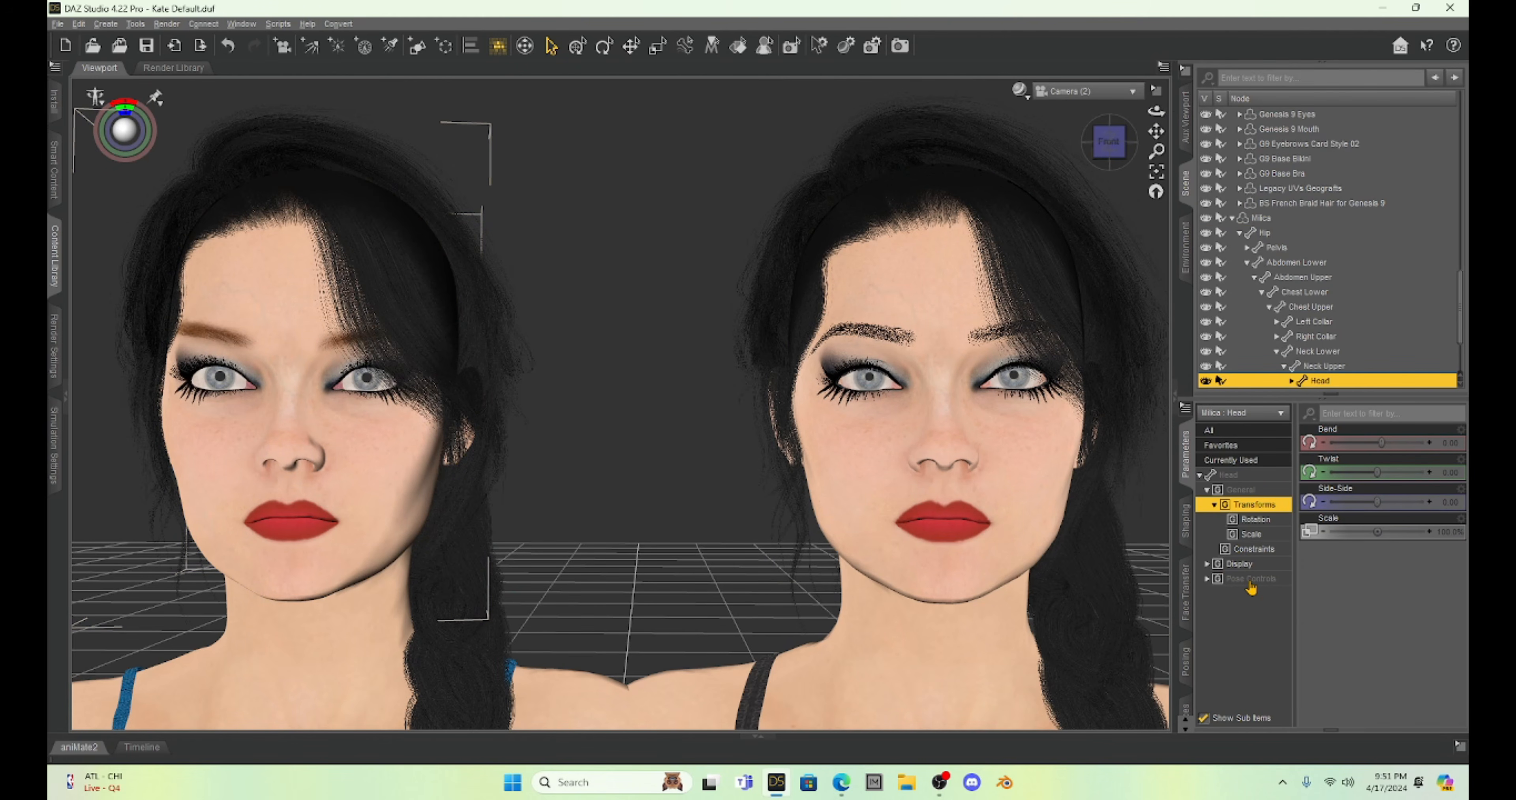
pyautogui.click(1253, 580)
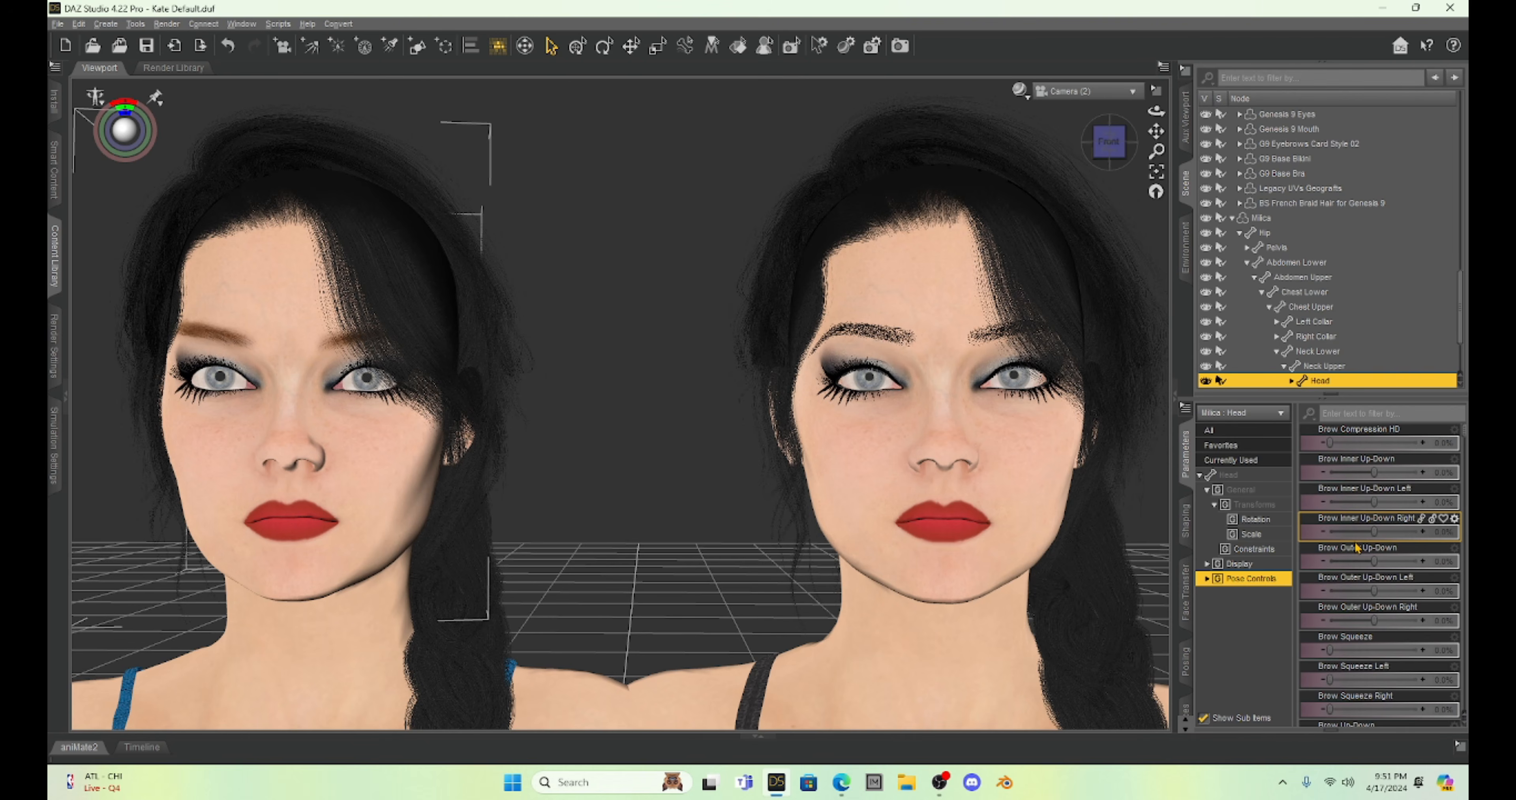
pyautogui.scroll(-10, 1356, 548)
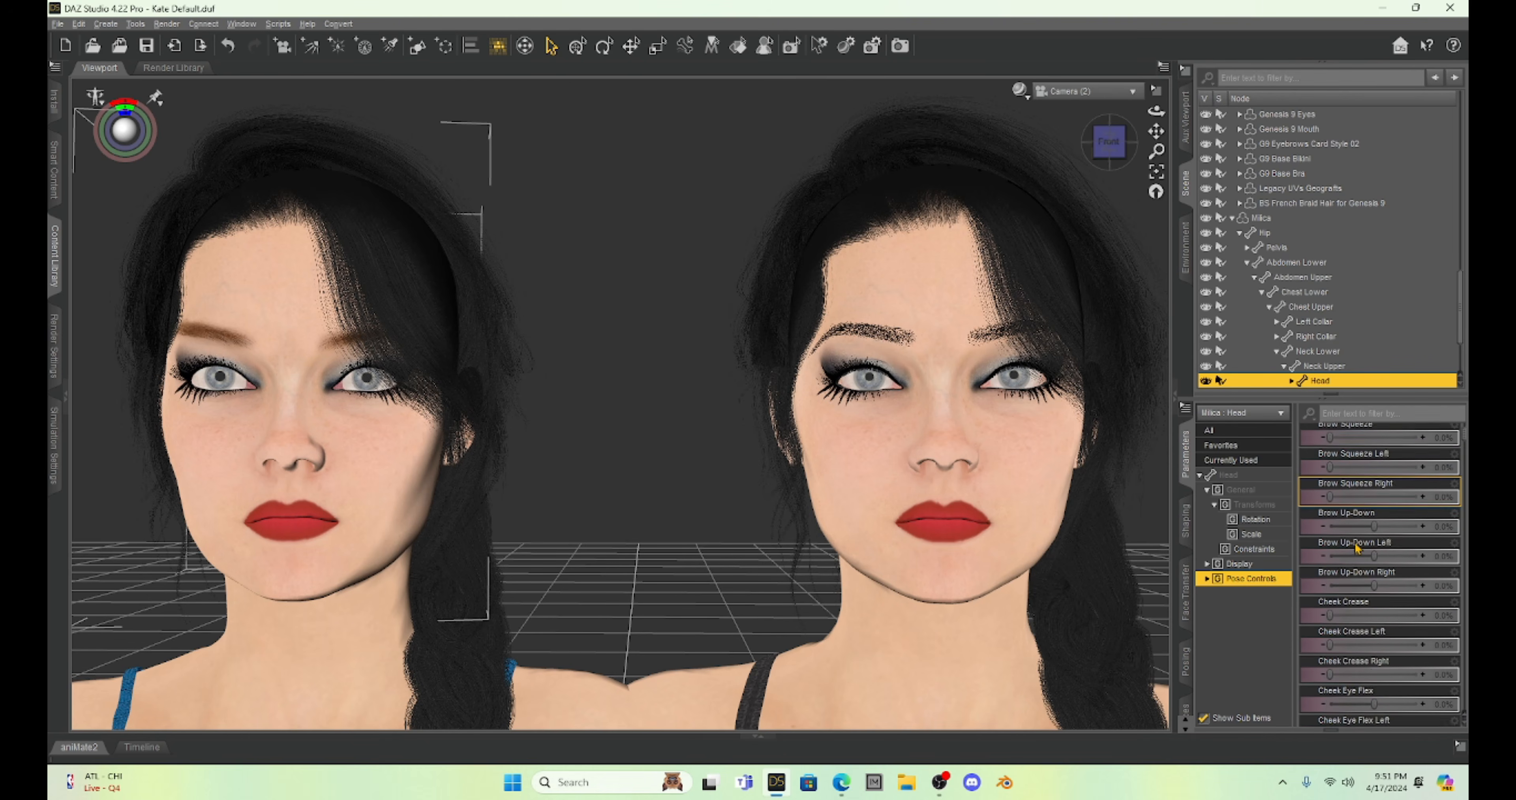
pyautogui.scroll(-10, 1355, 548)
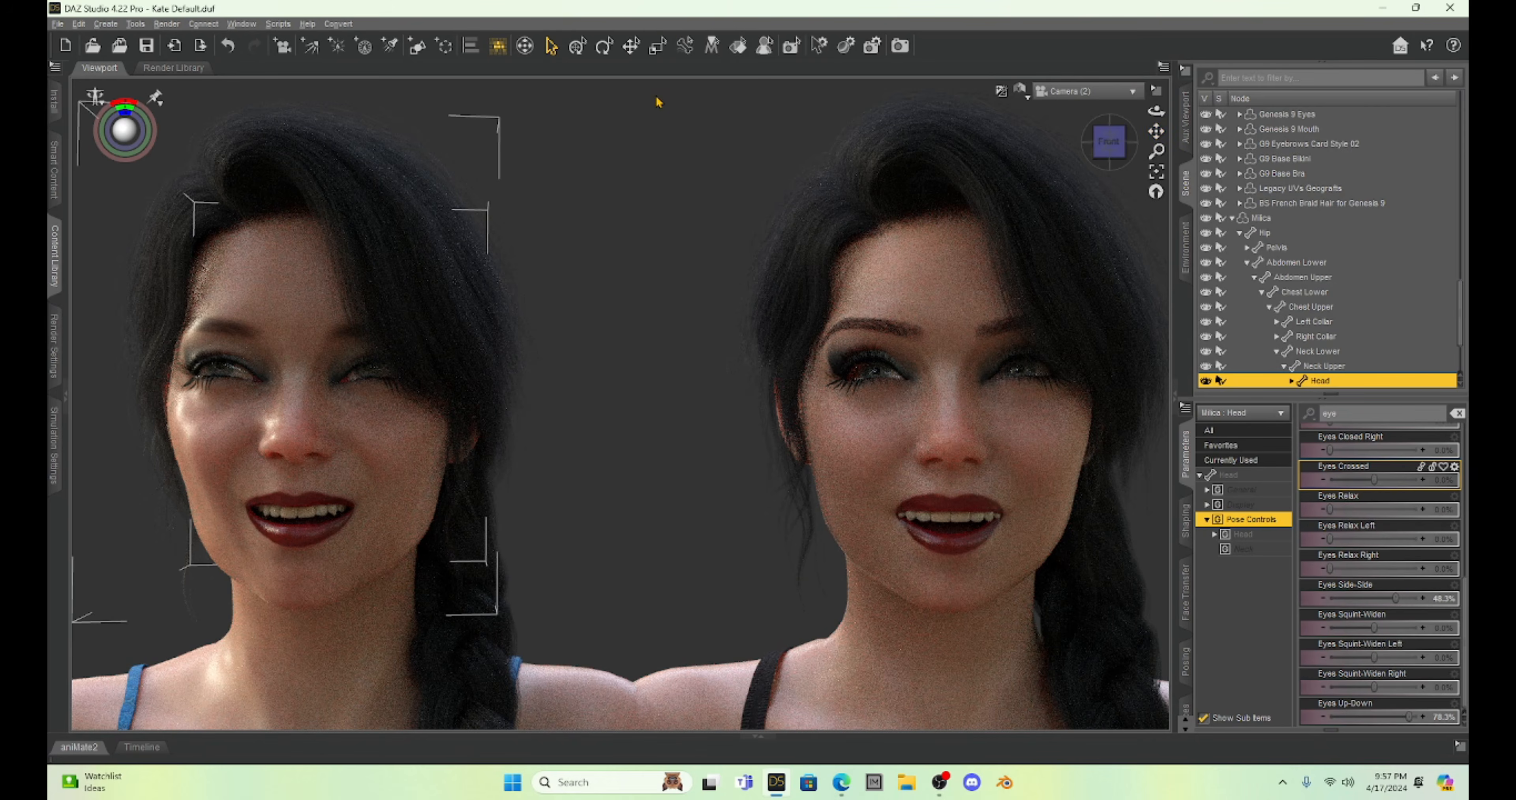
# Compare the open-mouthed facial expressions of both figures in the rendered viewport preview.
pyautogui.scroll(-4, 659, 103)
pyautogui.scroll(2, 659, 103)
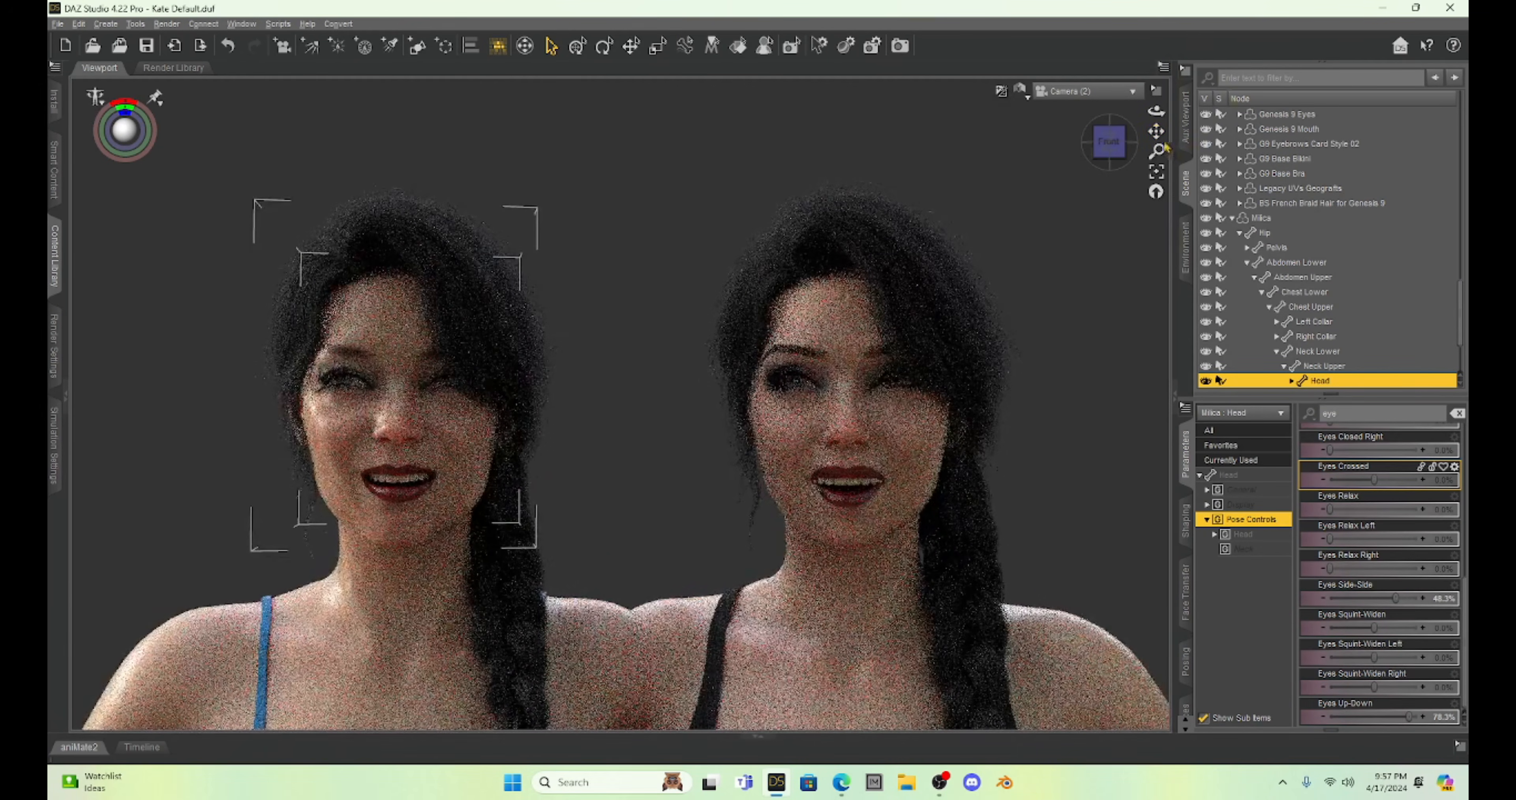
pyautogui.moveTo(1157, 133); pyautogui.dragTo(1197, 59)
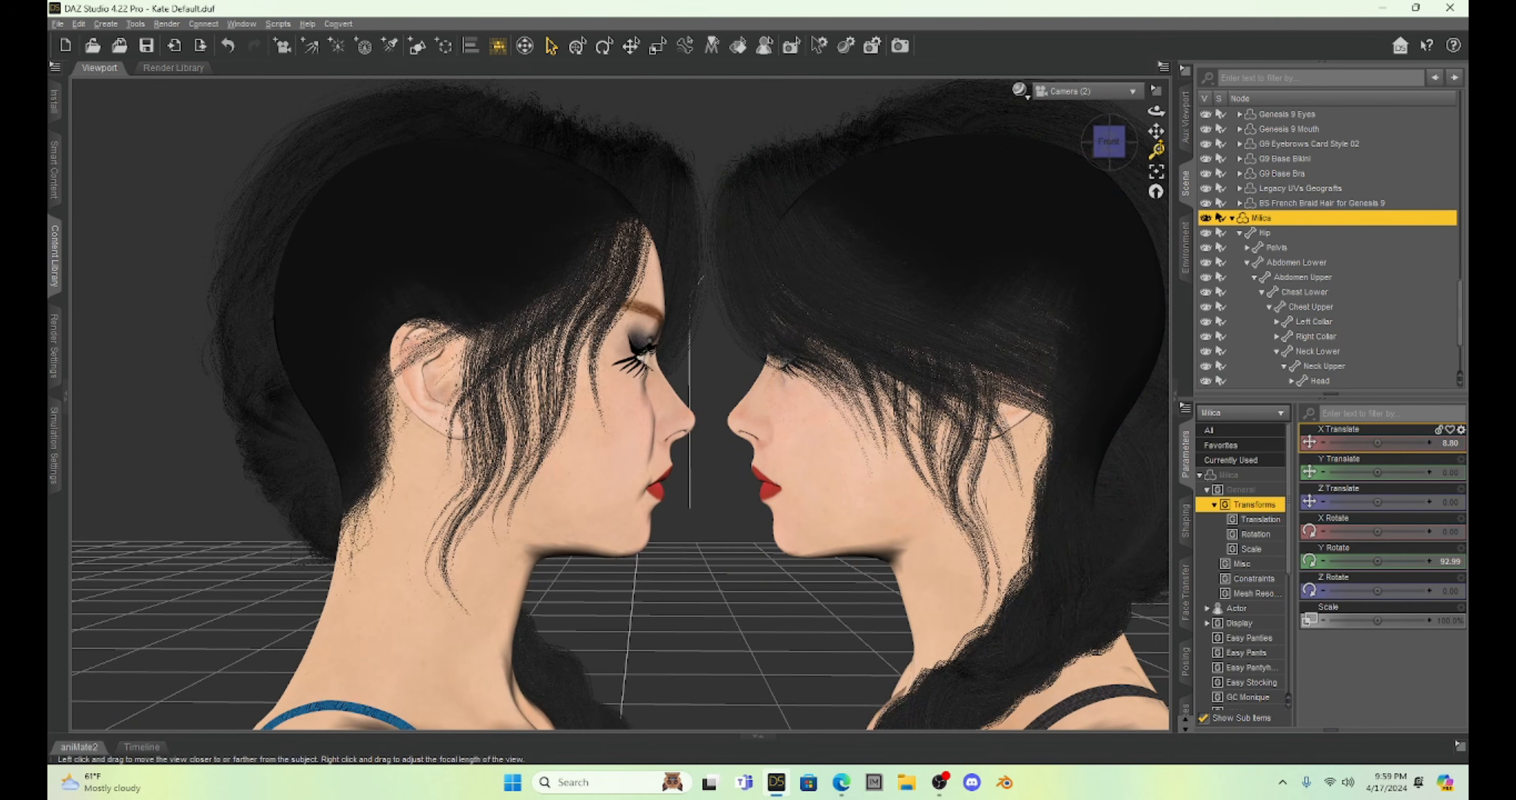
# Frame the two facing head profiles in the Camera (2) view and render the scene.
pyautogui.moveTo(1157, 131); pyautogui.dragTo(1110, 145)
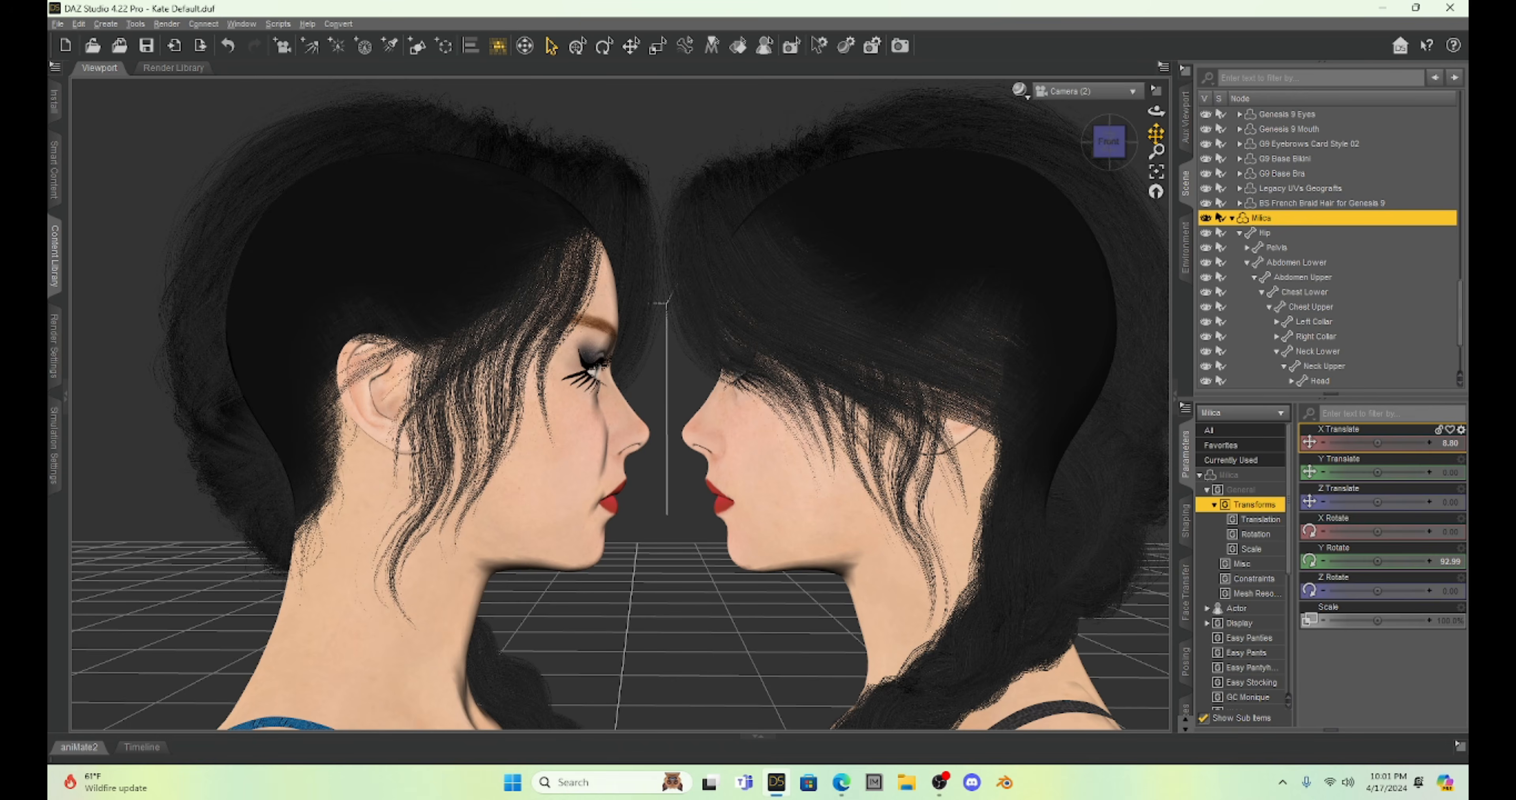
pyautogui.click(1176, 396)
pyautogui.hotkey('ctrl', 'r')
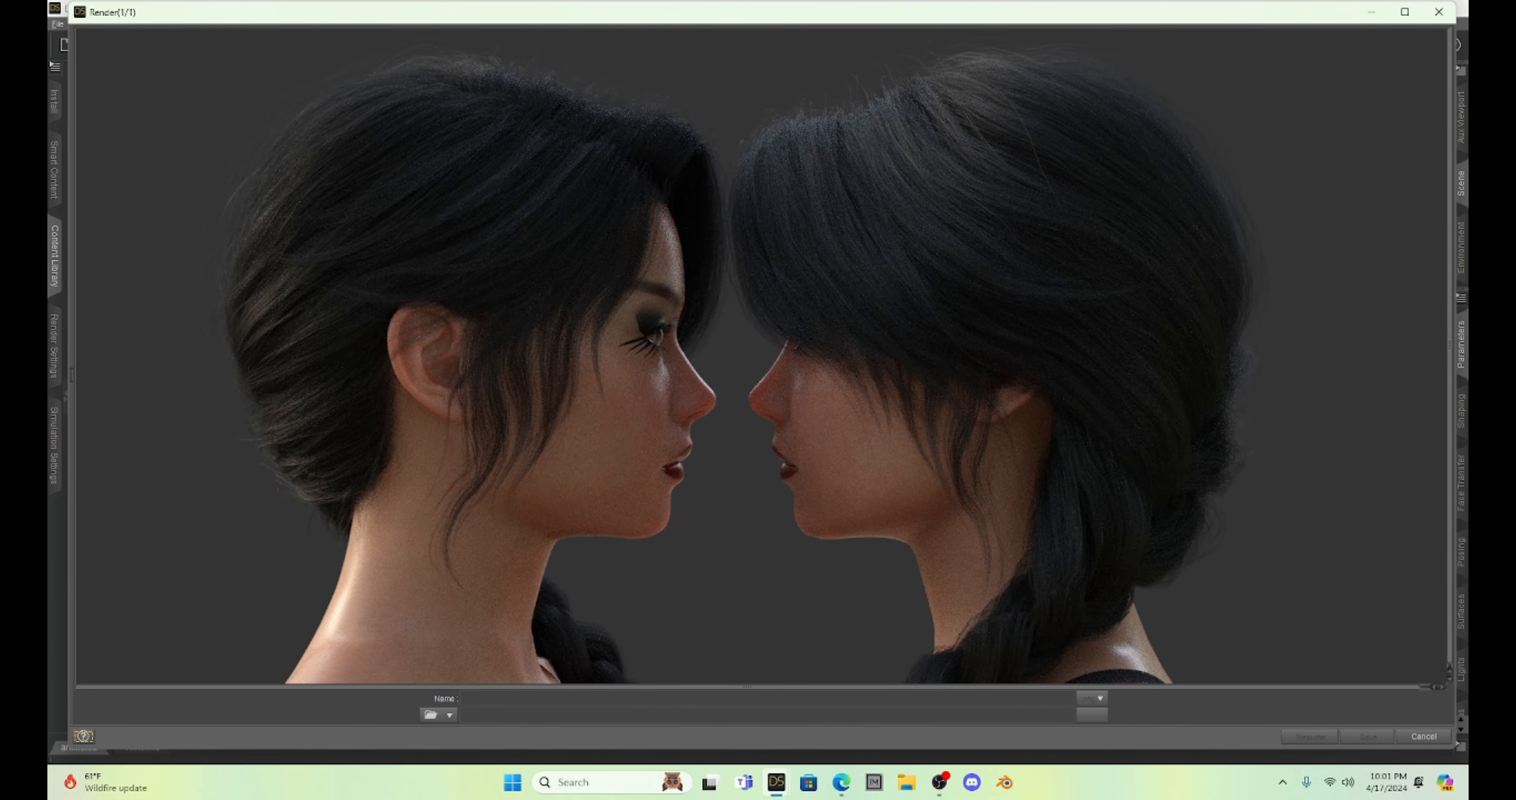